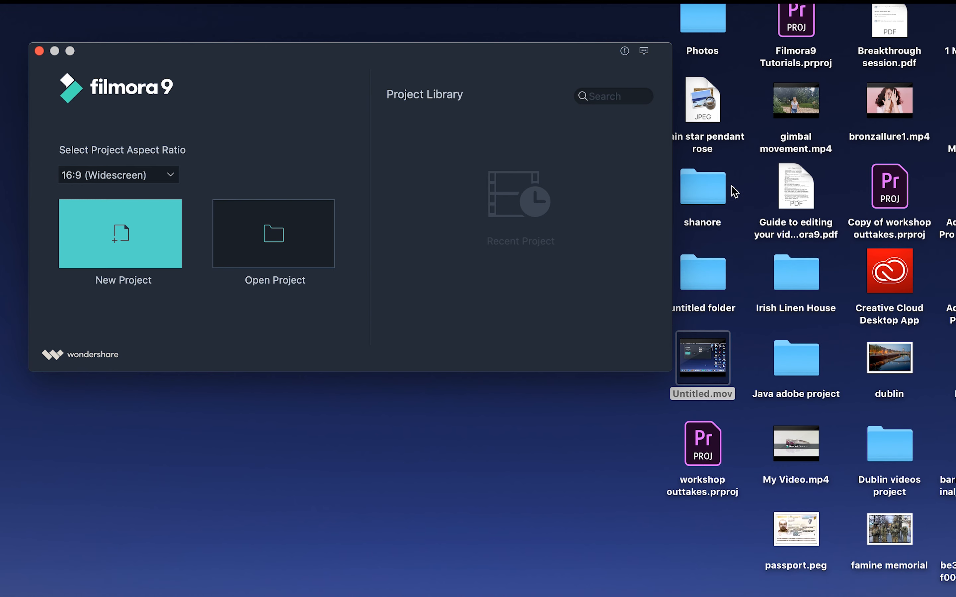
- Look through the source videos in the shanore folder on the desktop, and close the folder
double_click(698, 203)
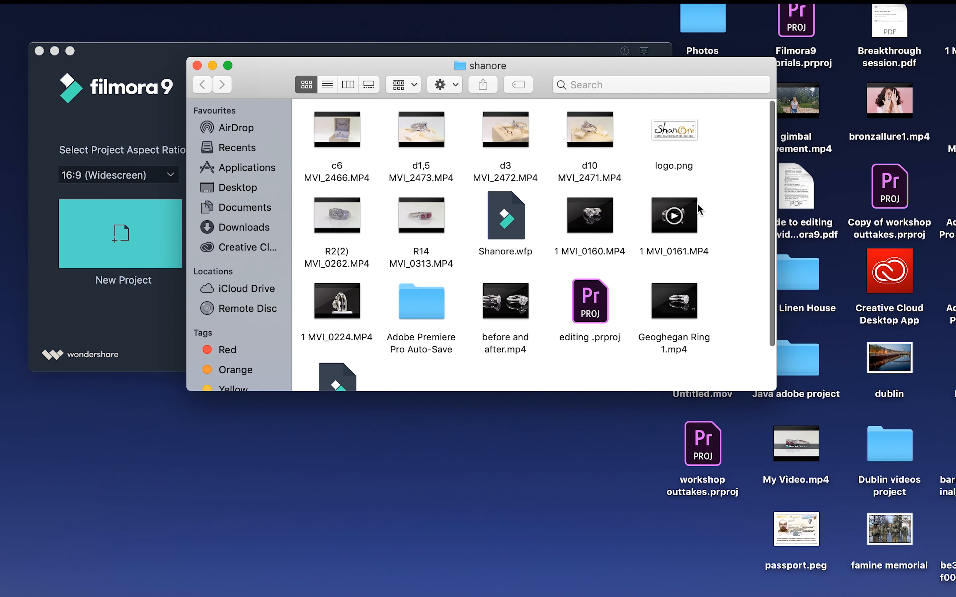
click(197, 65)
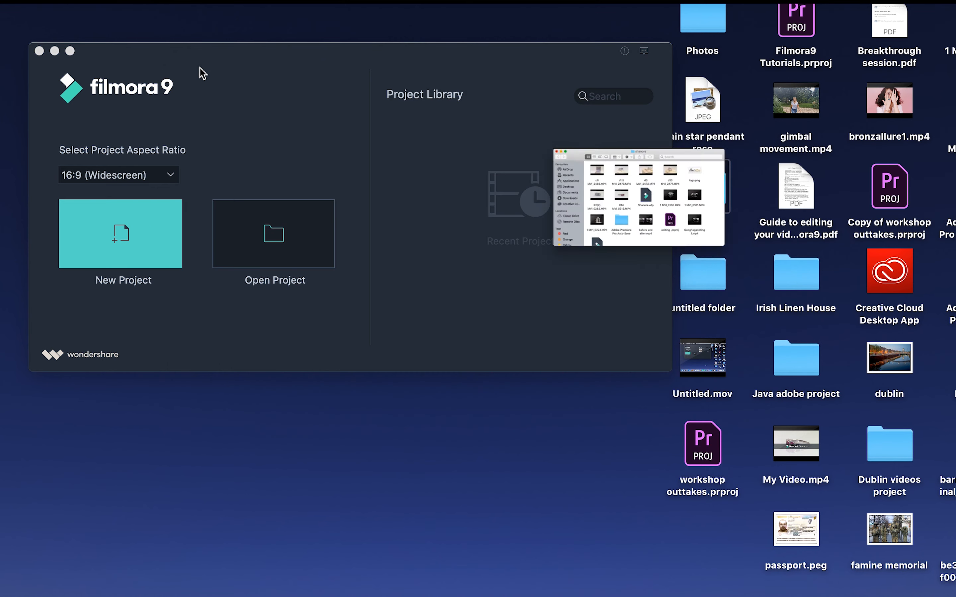
click(314, 136)
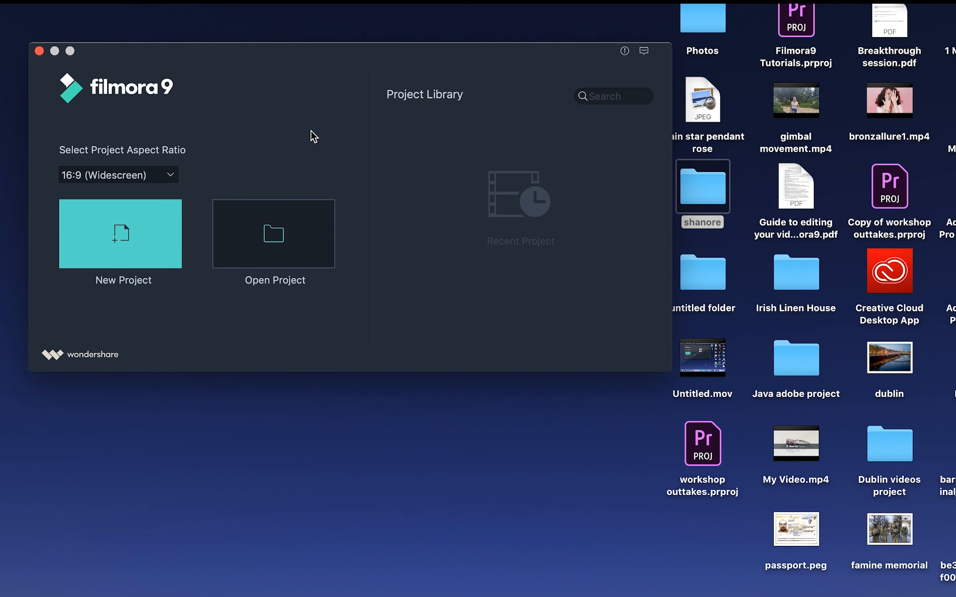
- Move the start window clear of its current spot and create a new project in 16:9 (Widescreen)
drag(268, 66, 452, 86)
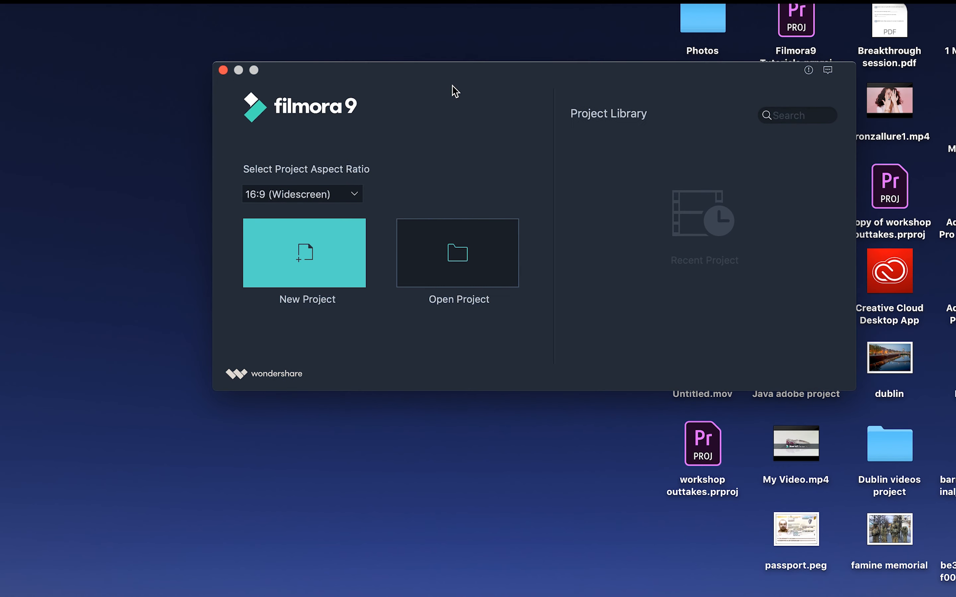
click(354, 198)
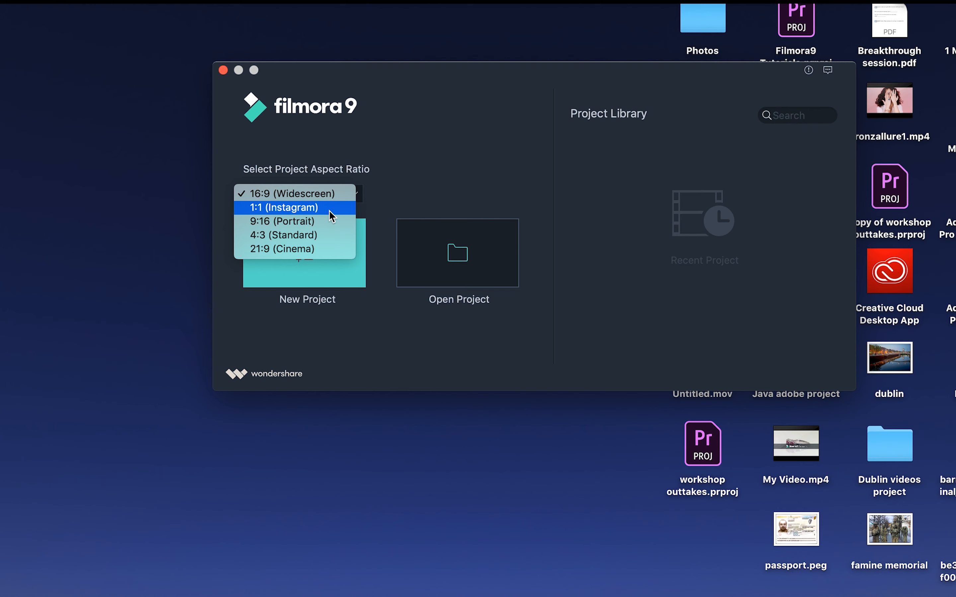
click(302, 193)
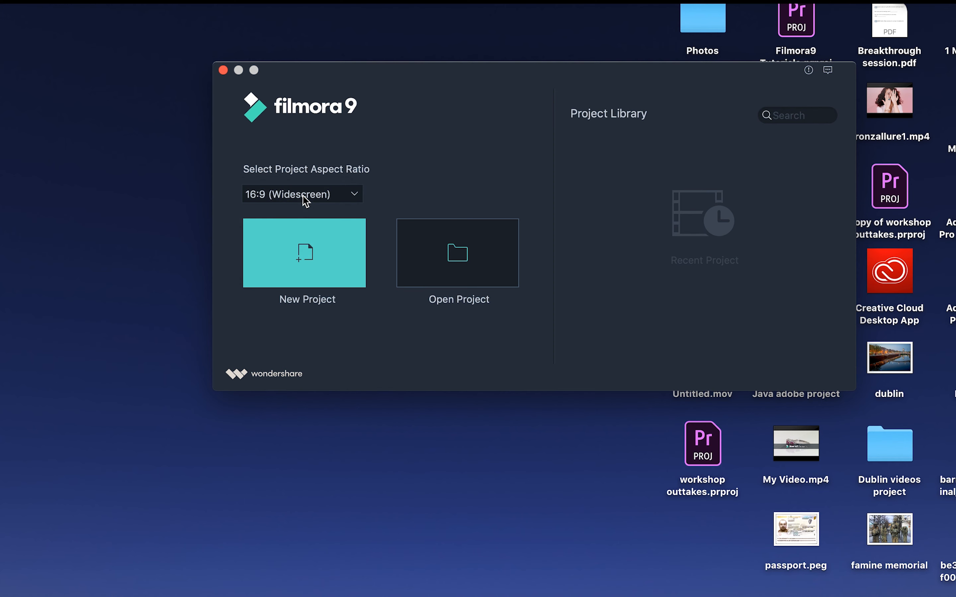
click(312, 260)
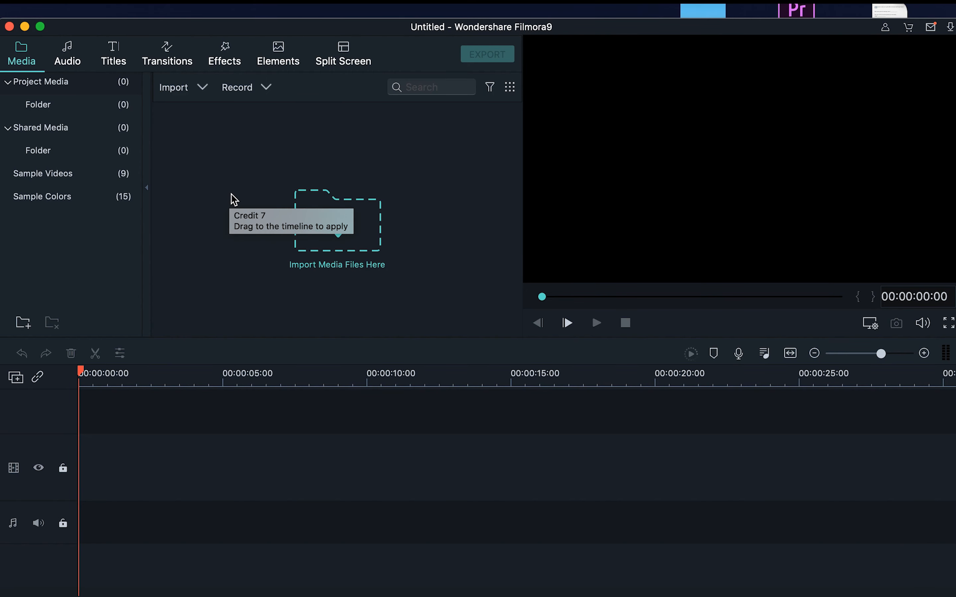
- Import R2(2) MVI_0262.MP4 and R14 MVI_0313.MP4 from the shanore folder on the Desktop into the project media
click(350, 213)
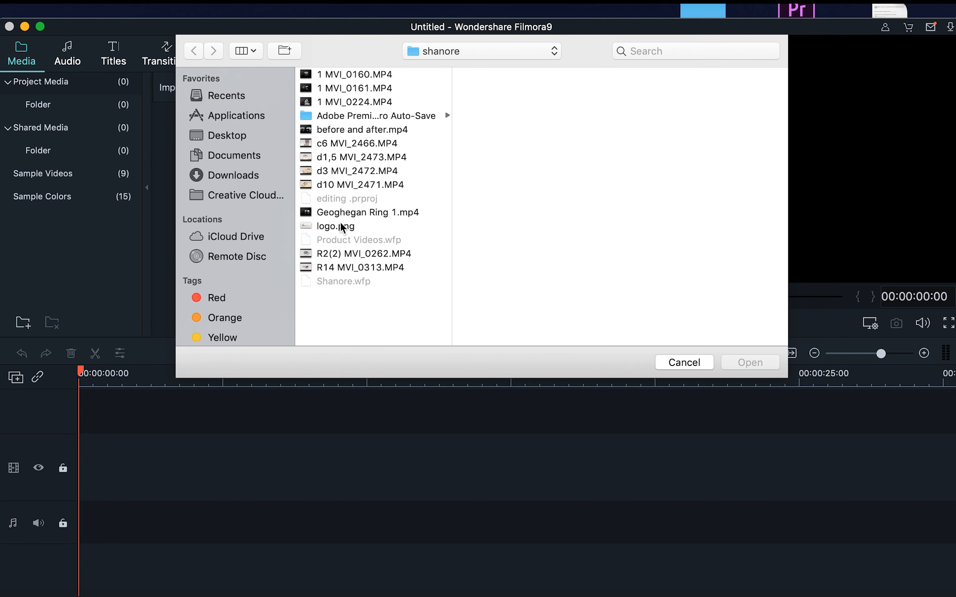
click(223, 138)
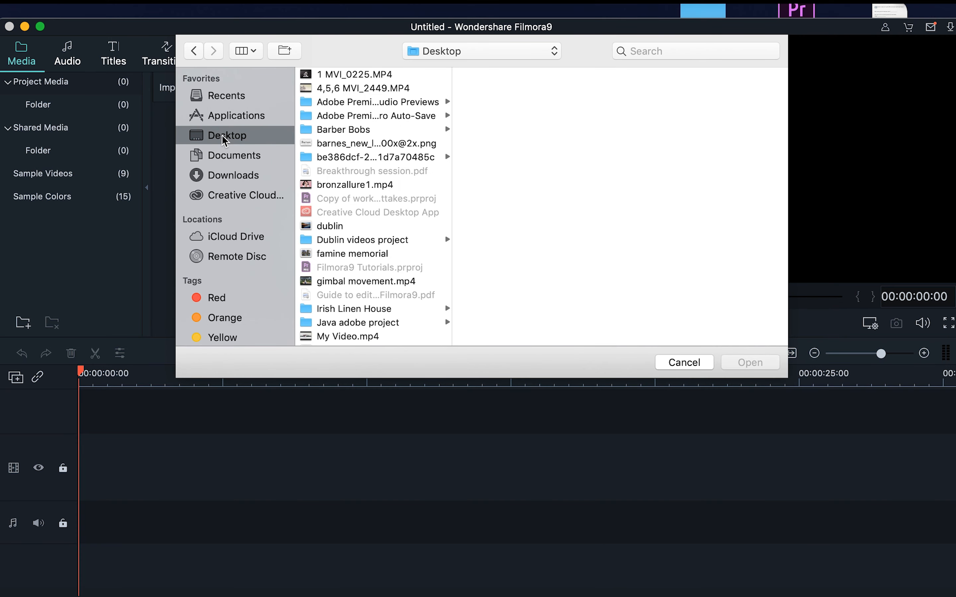
scroll(341, 253, down, 5)
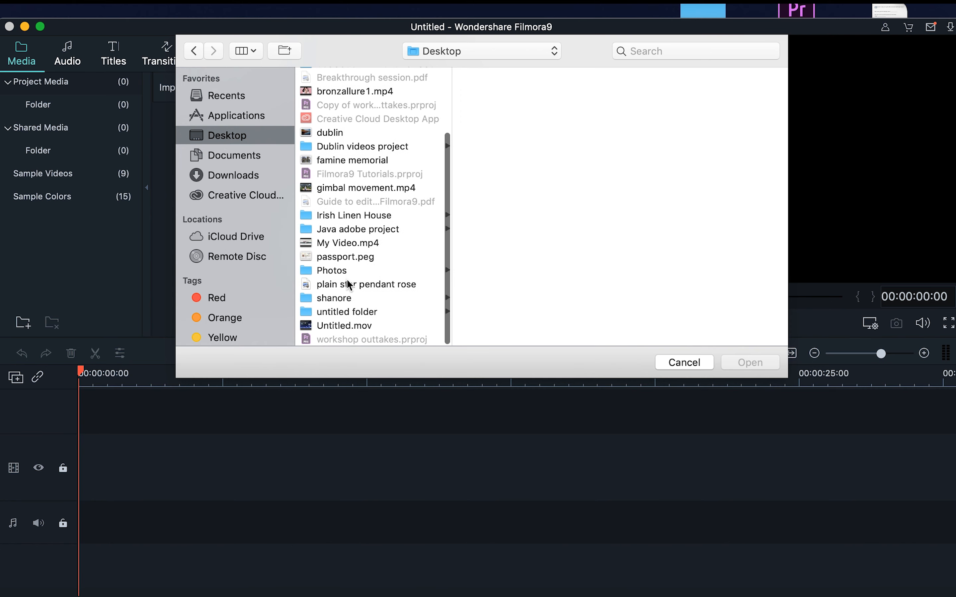
click(348, 299)
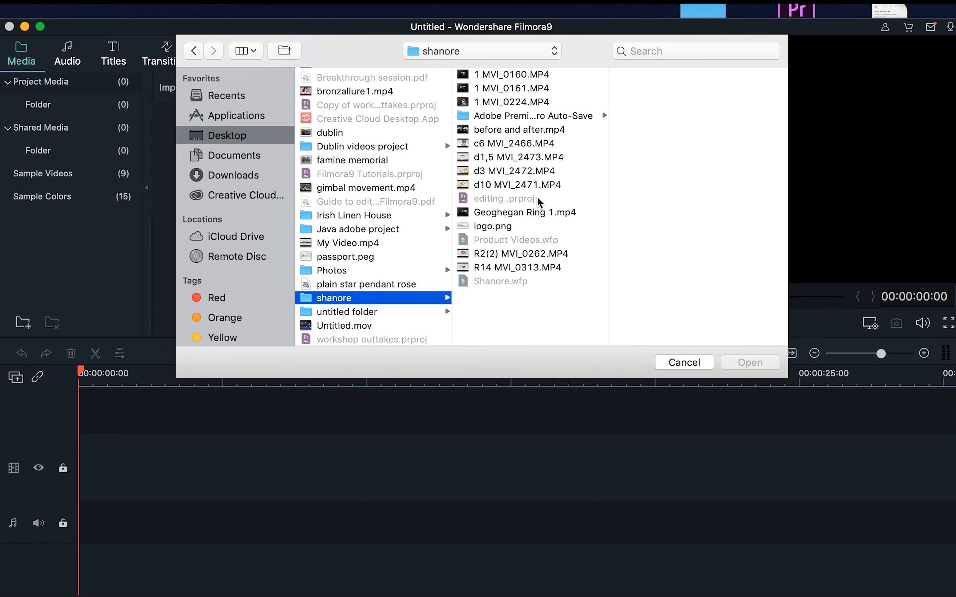
click(533, 255)
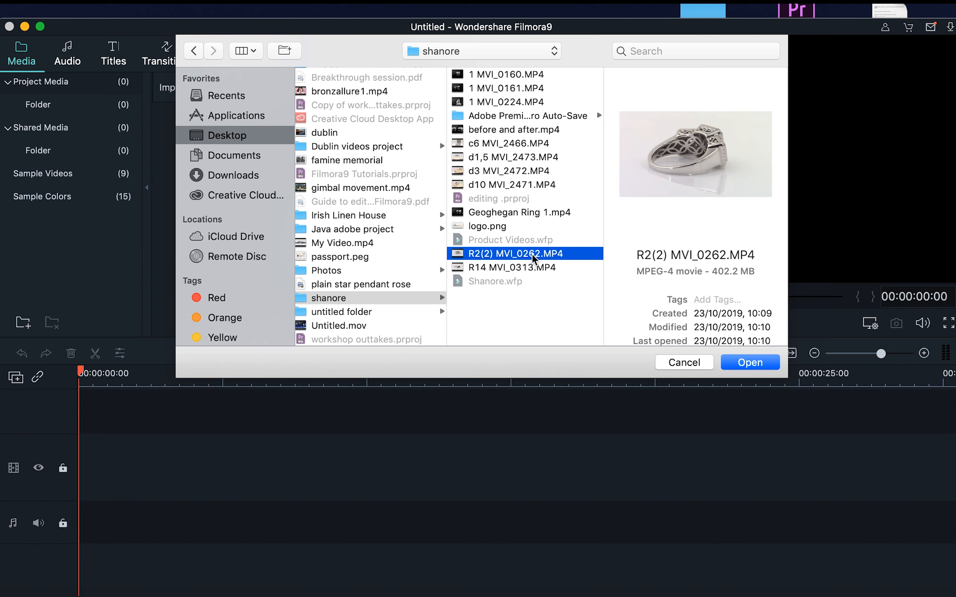
click(543, 270)
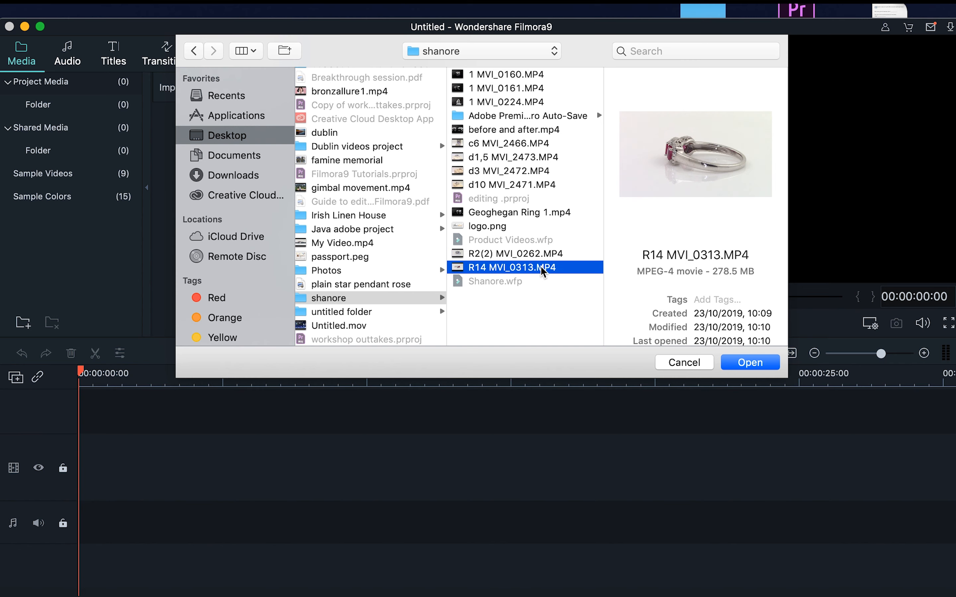
shift+click(537, 256)
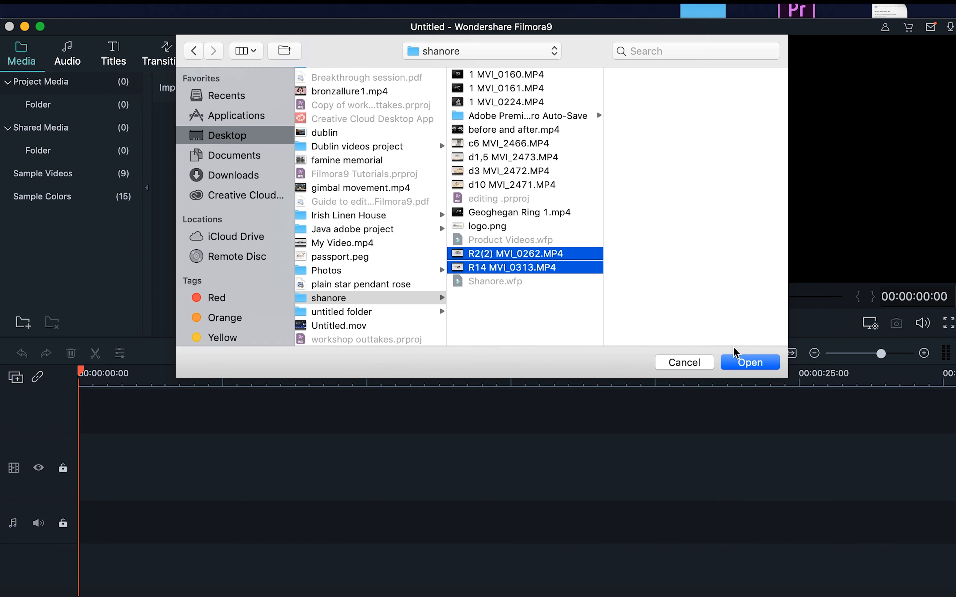
click(748, 364)
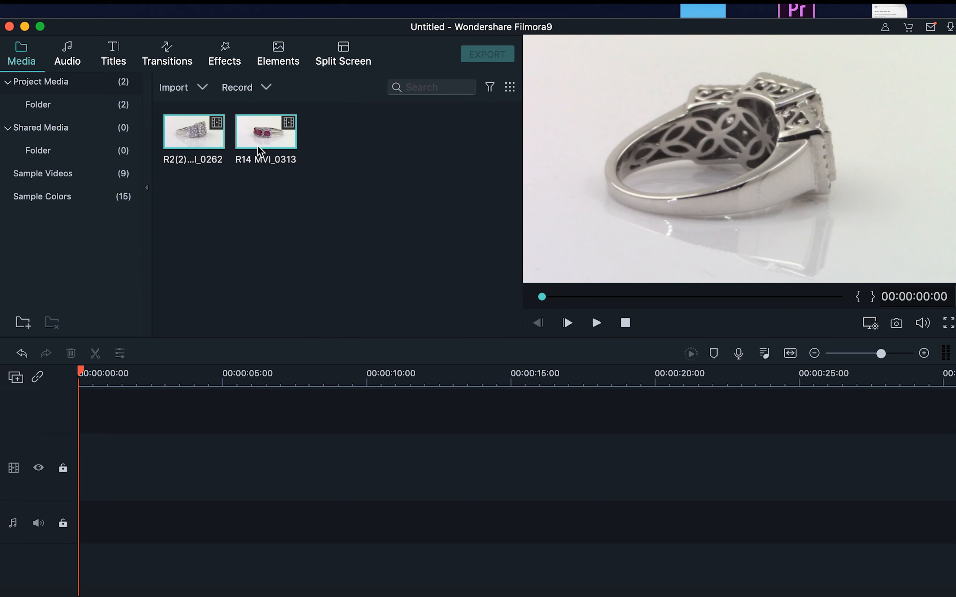
- Place both ring clips at the start of the video track, matching the project settings to the media
drag(322, 162, 84, 461)
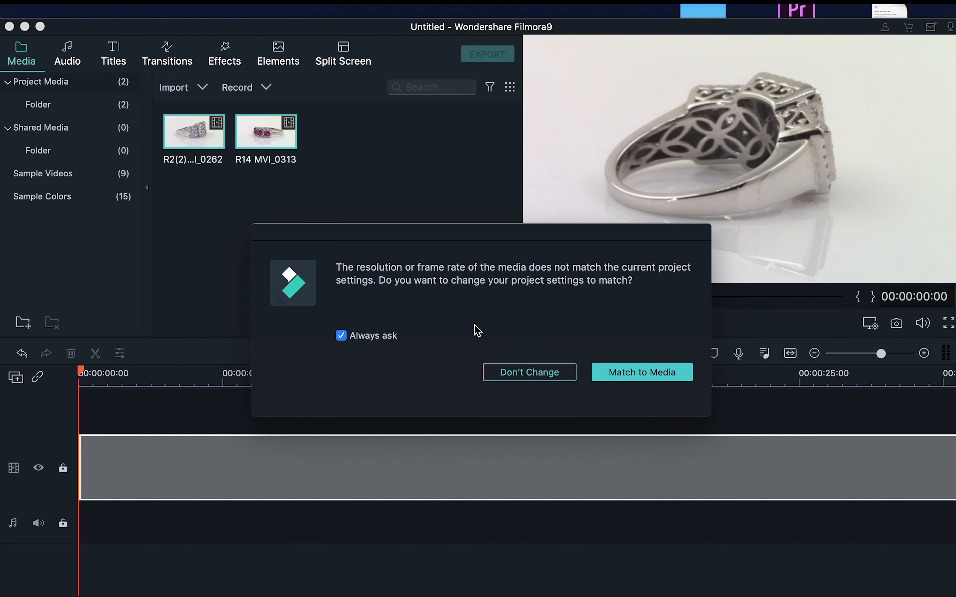
click(609, 375)
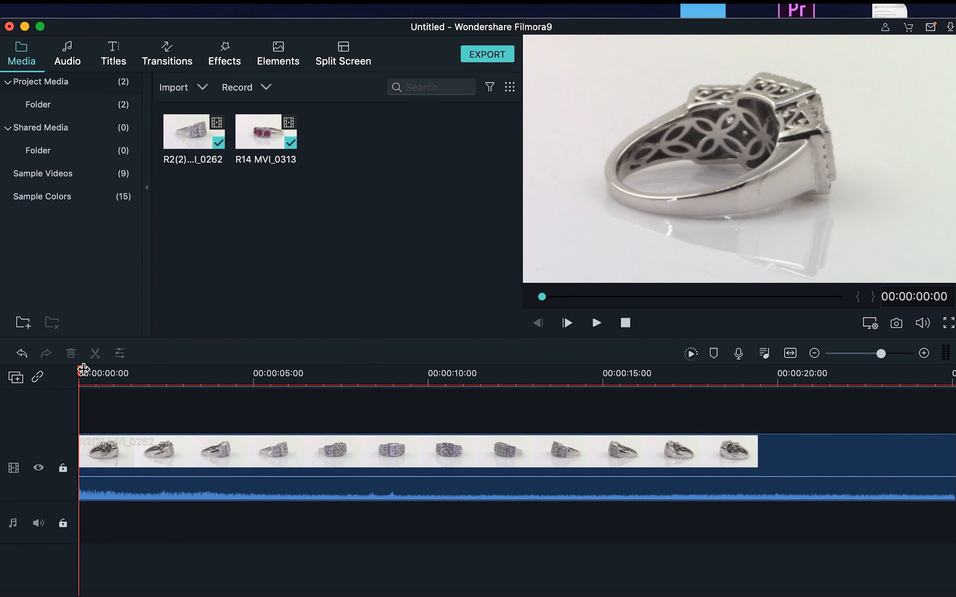
drag(83, 372, 674, 418)
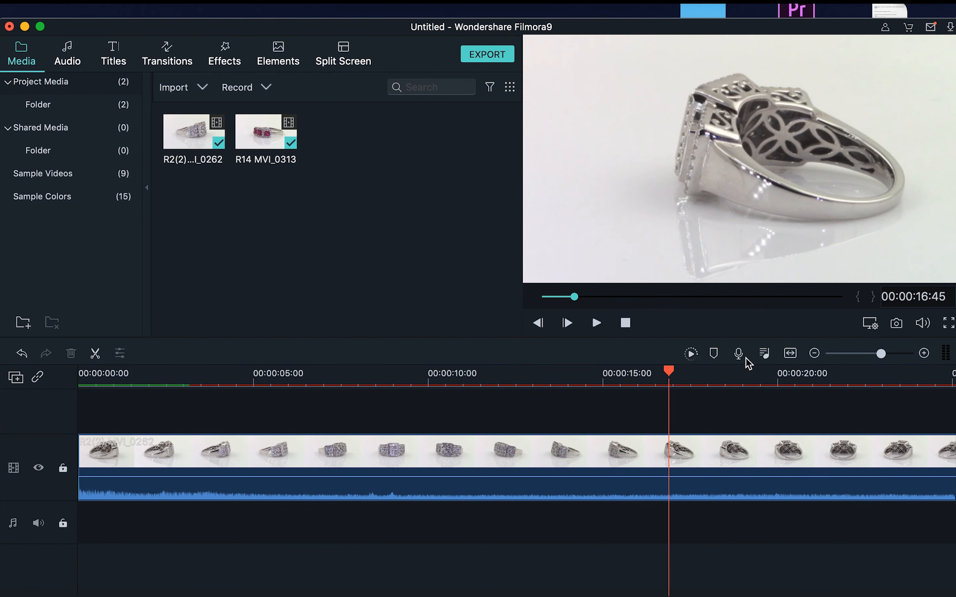
click(849, 353)
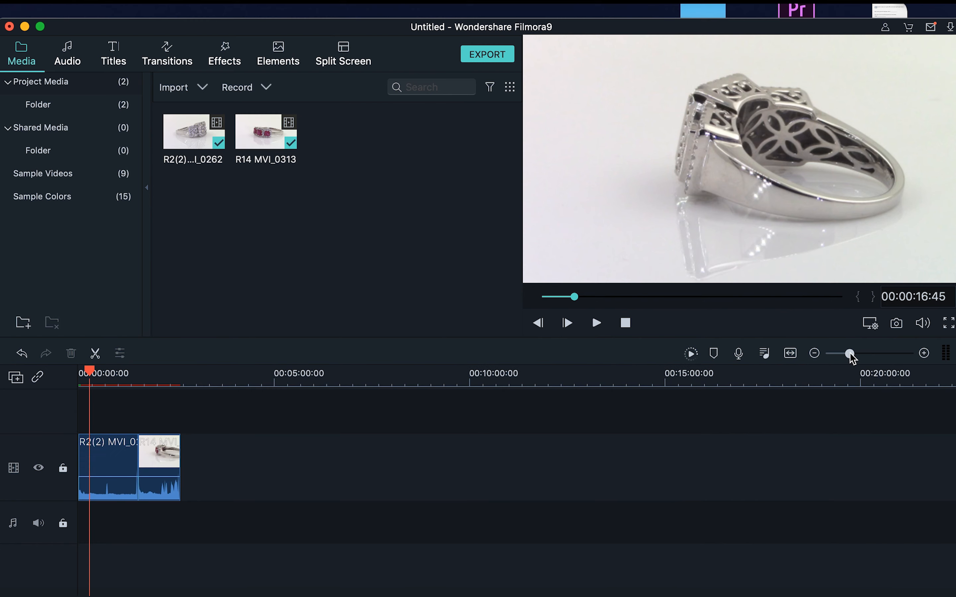
drag(850, 353, 865, 358)
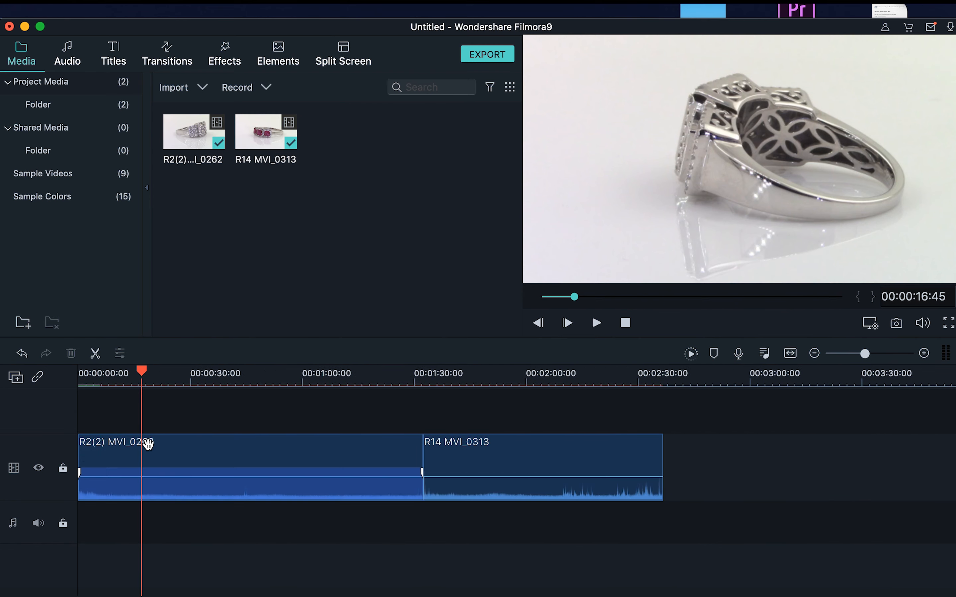
- Return the playhead to the start of the timeline and detach the audio from both ring clips
click(178, 373)
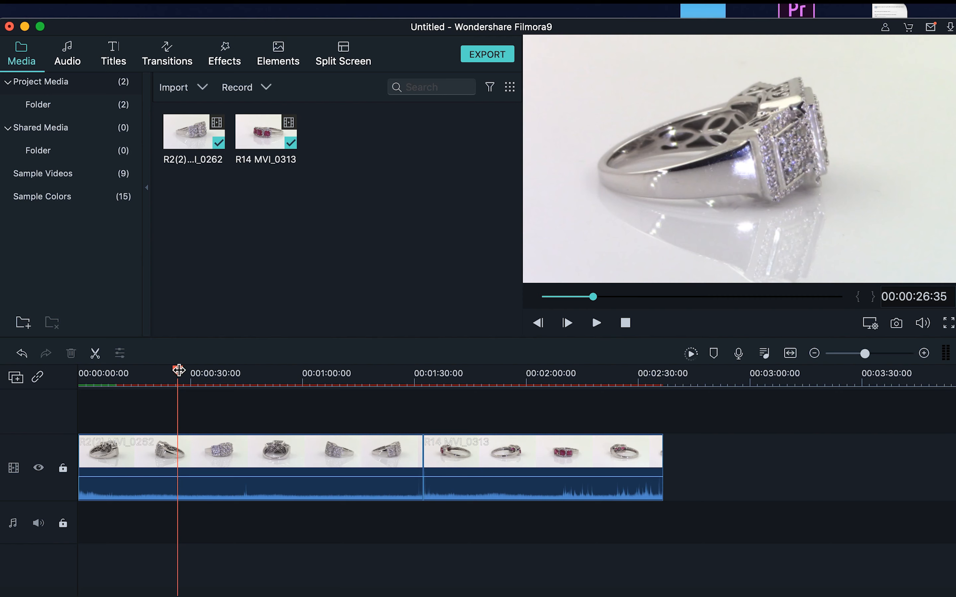
drag(178, 369, 59, 388)
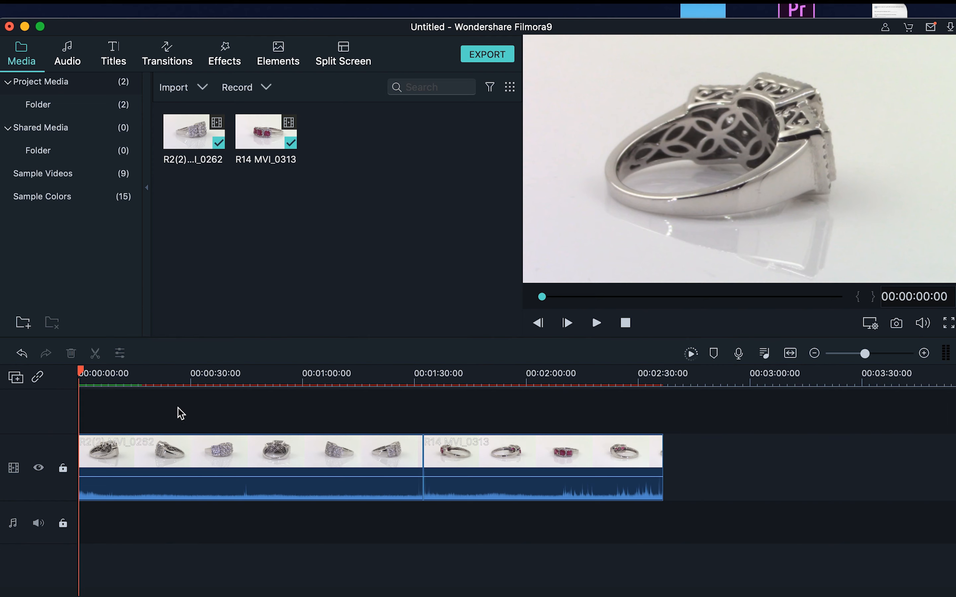
click(264, 447)
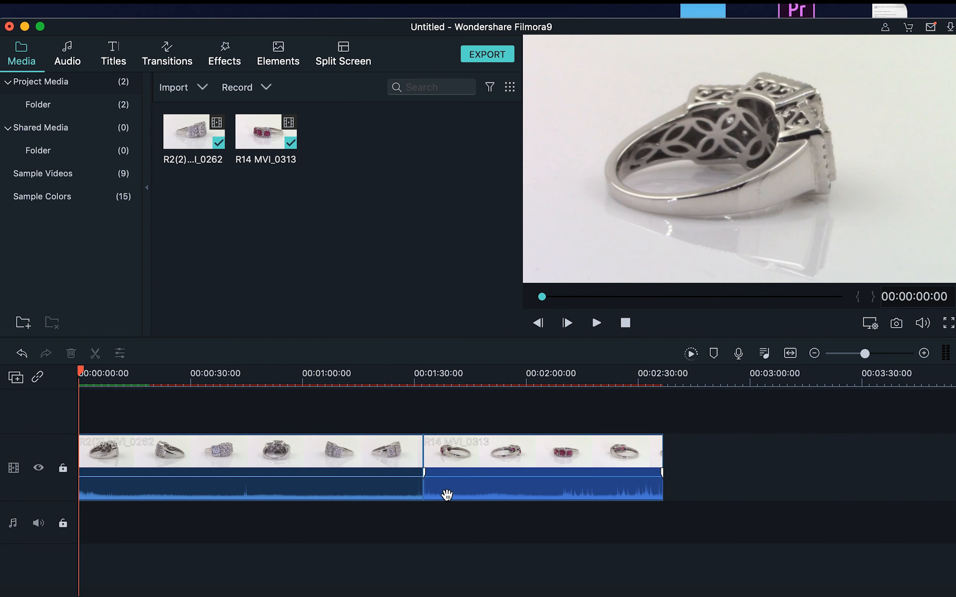
click(362, 457)
right_click(362, 457)
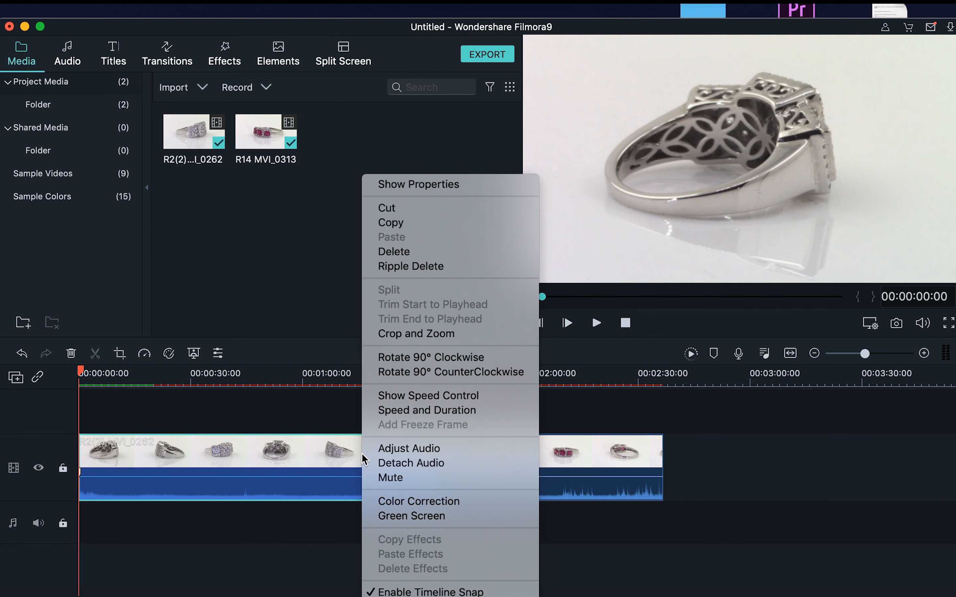
click(385, 466)
click(442, 448)
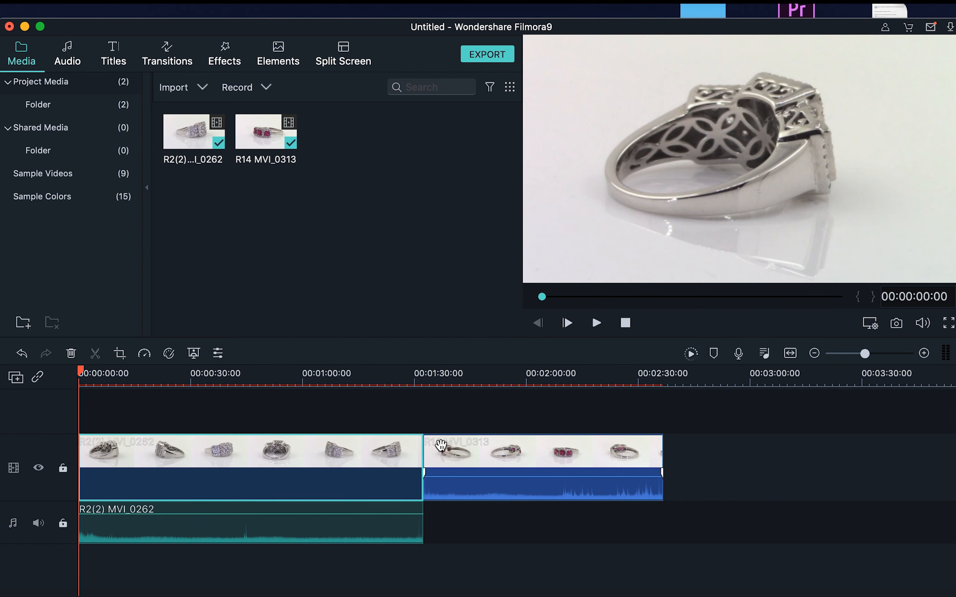
right_click(442, 449)
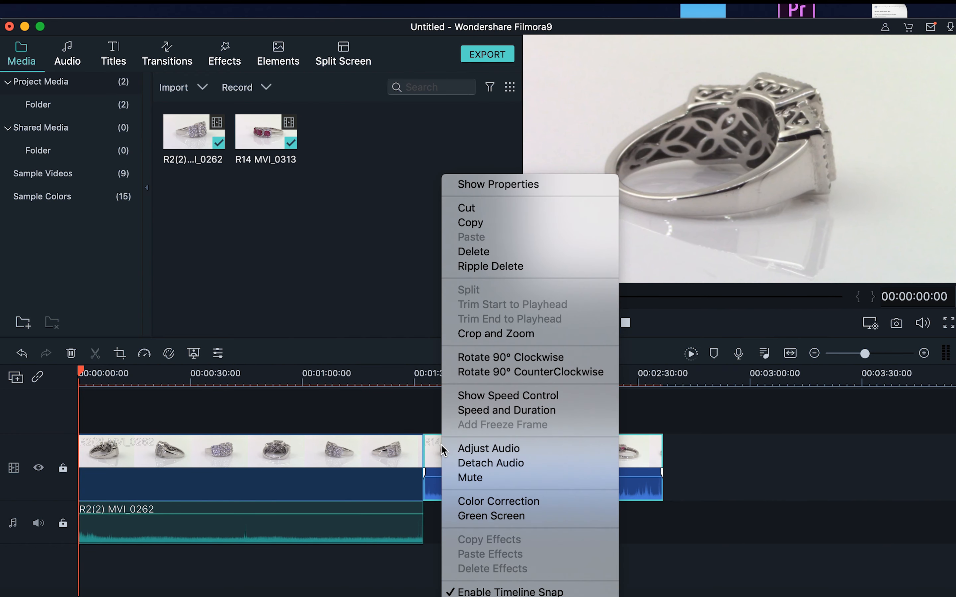
click(484, 463)
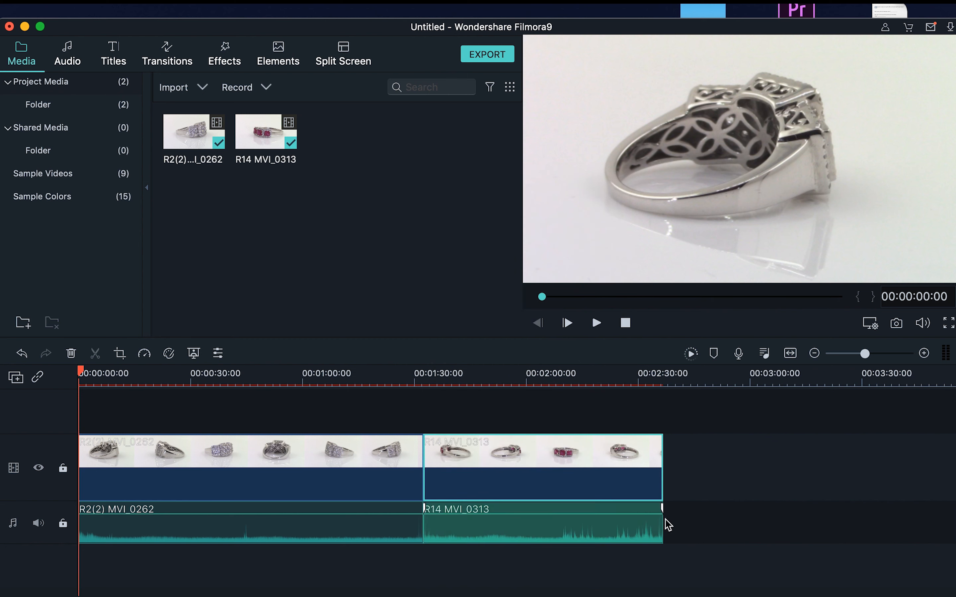
- Delete both detached audio clips from the audio track and move the playhead to 00:00:06:08
click(465, 527)
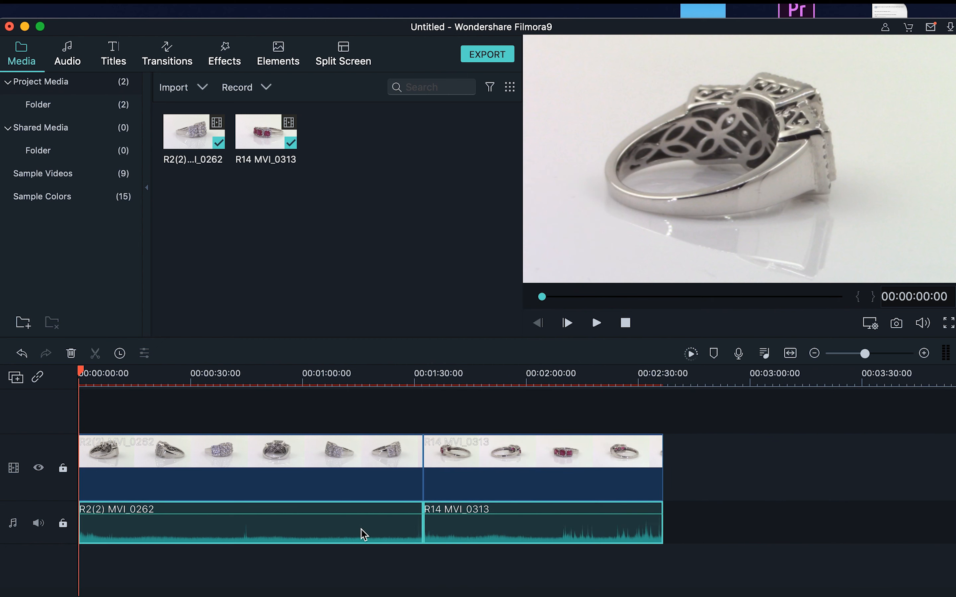
key(Delete)
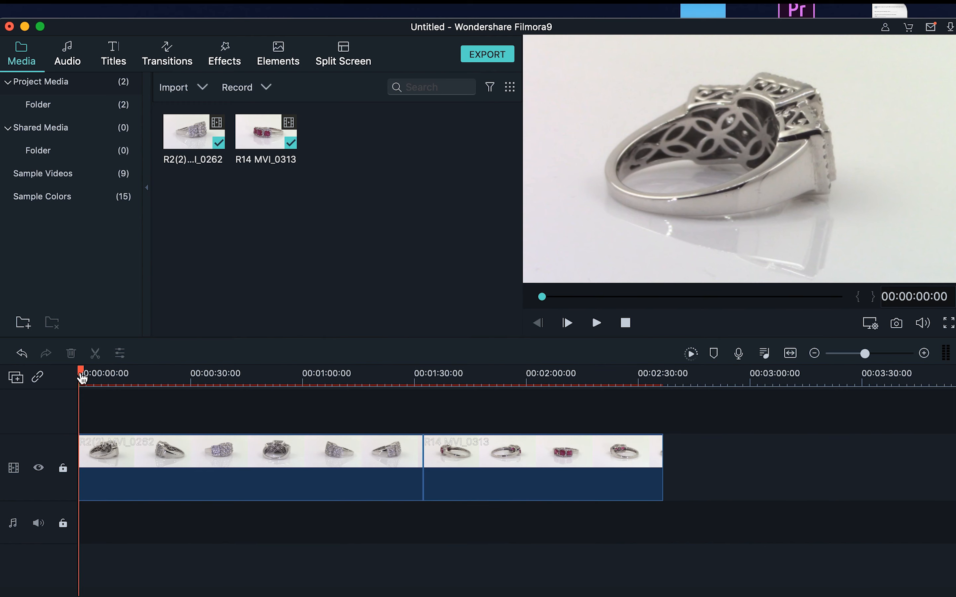
drag(82, 377, 106, 382)
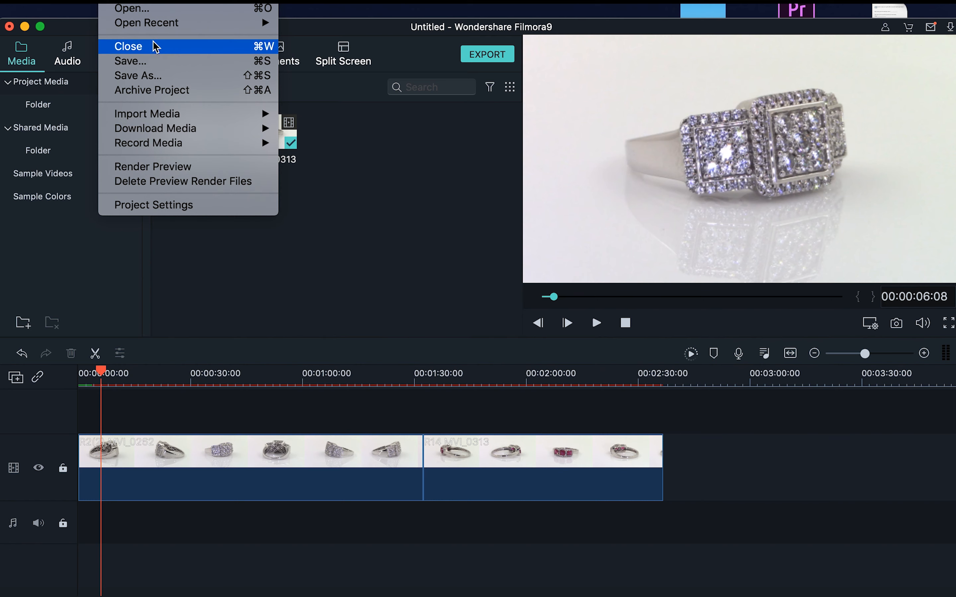
- Save the project as "Product Videos" in the shanore folder, replacing the existing file
key(super+s)
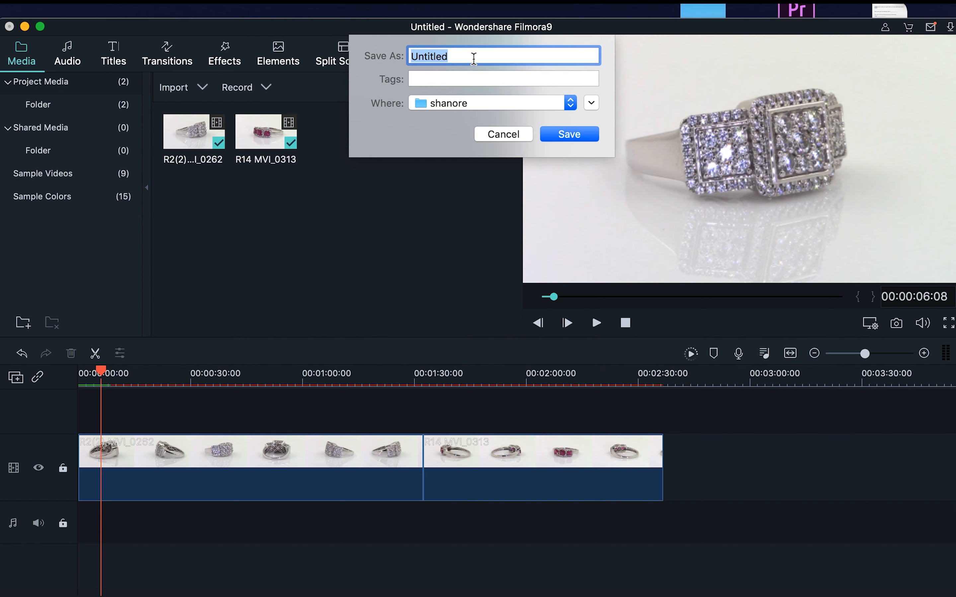
text(Product Videos)
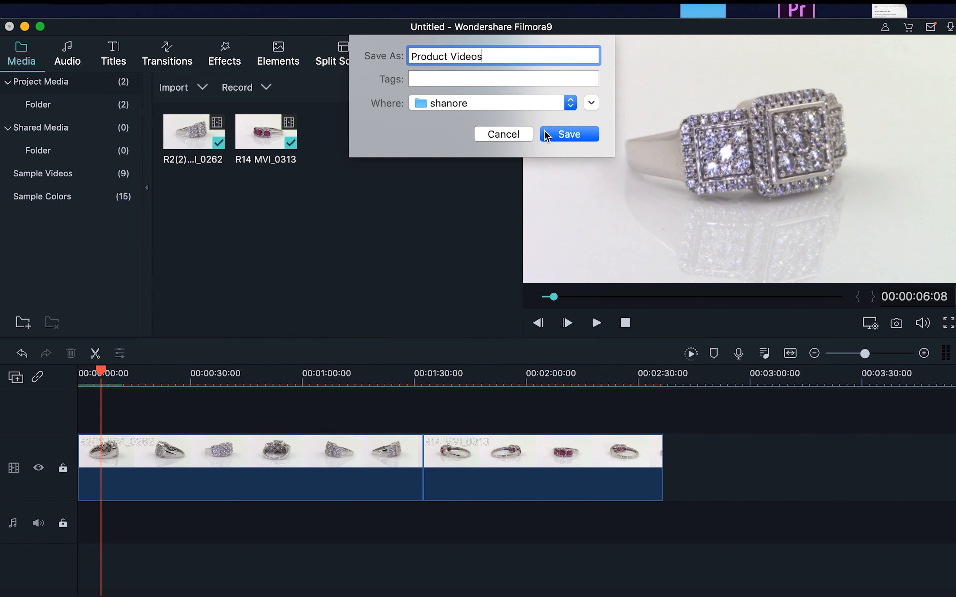
click(557, 136)
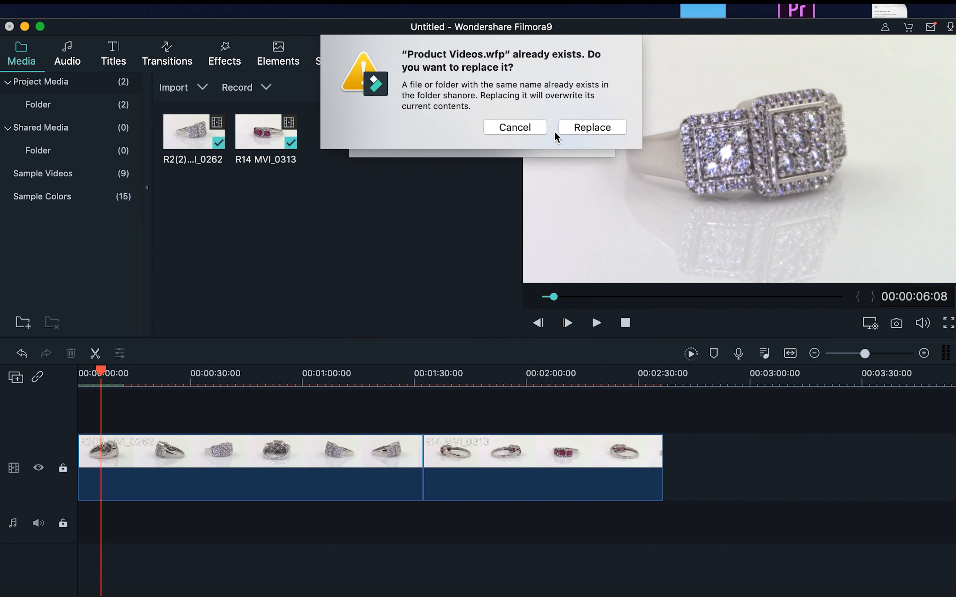
click(587, 126)
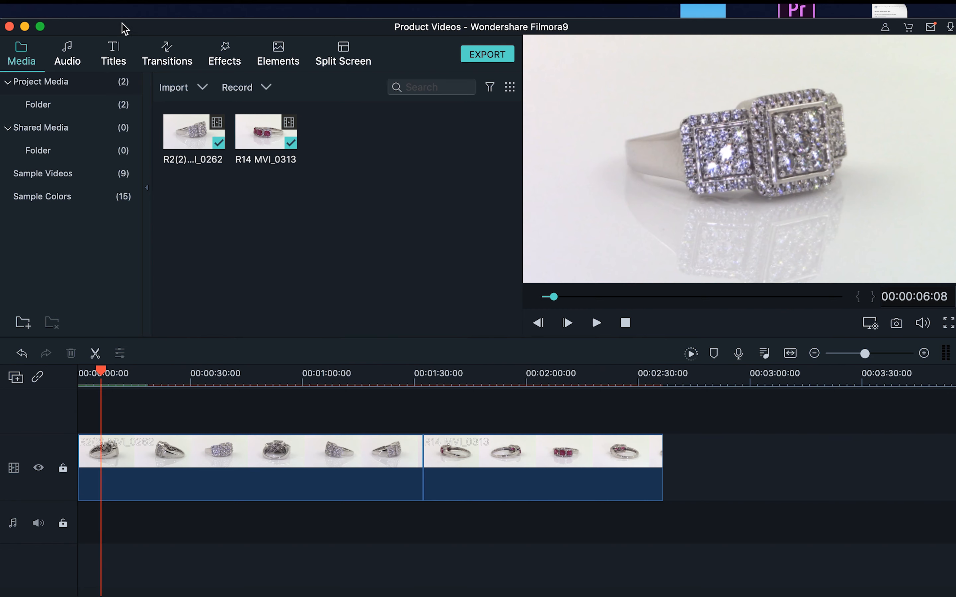
click(111, 1)
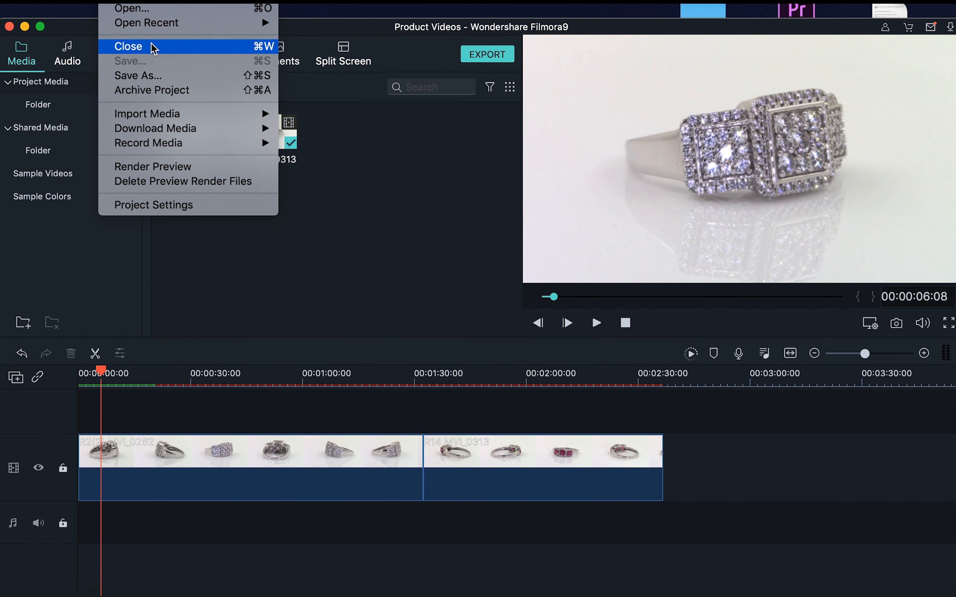
- Trim the start of the first ring clip, R2(2) MVI_0262, to the frame at 00:00:49:26
click(376, 199)
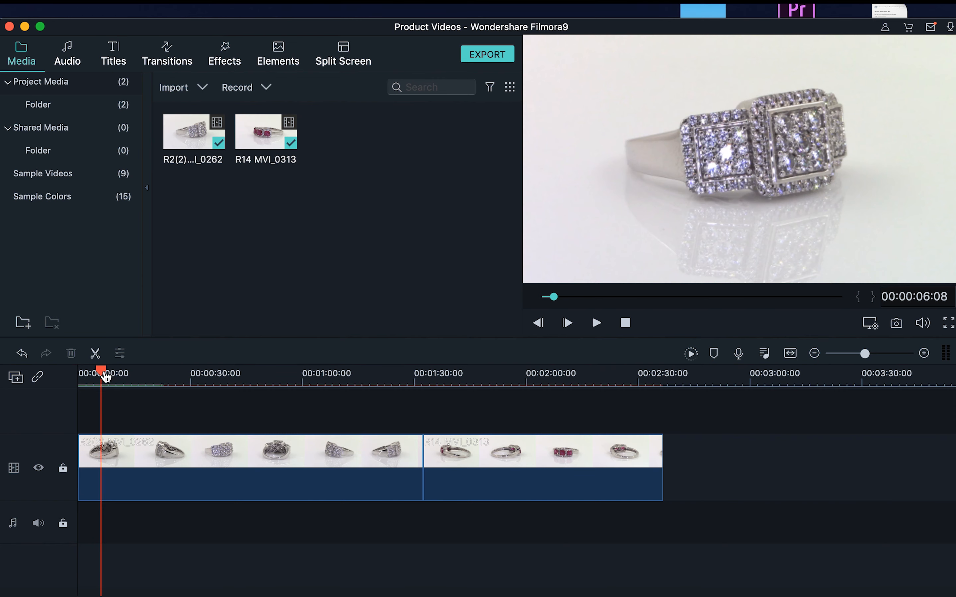
drag(105, 376, 130, 374)
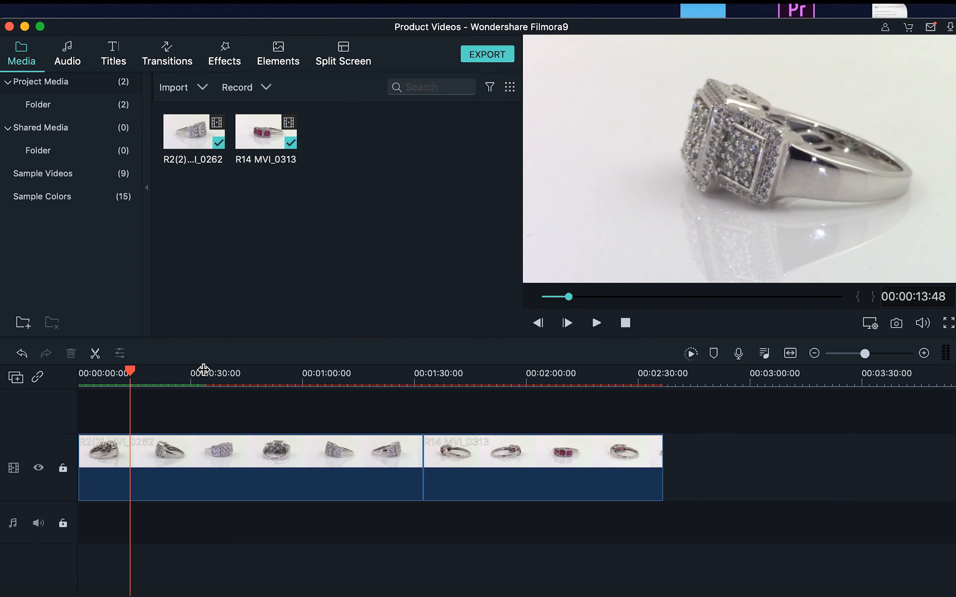
drag(204, 369, 55, 370)
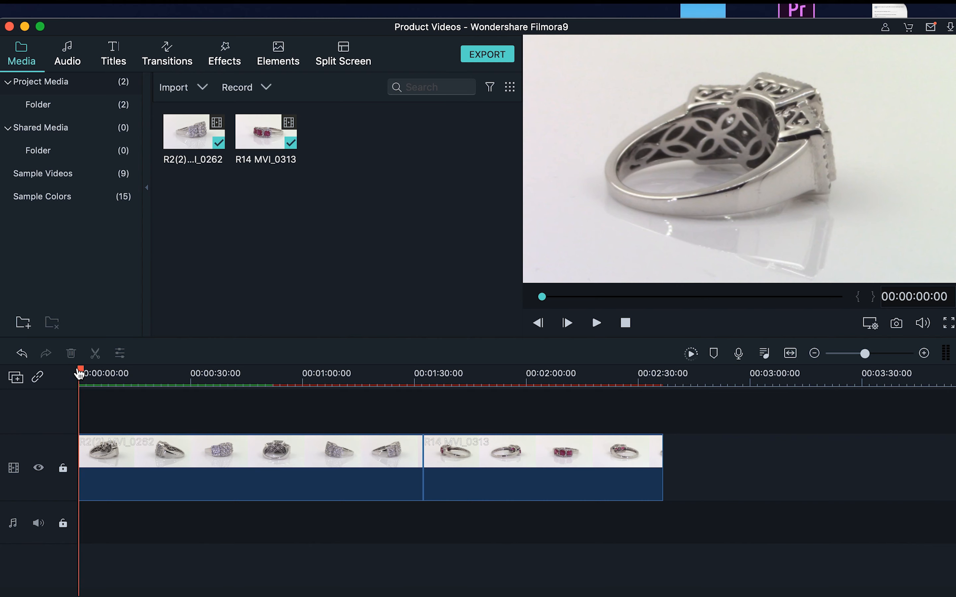
drag(80, 373, 267, 386)
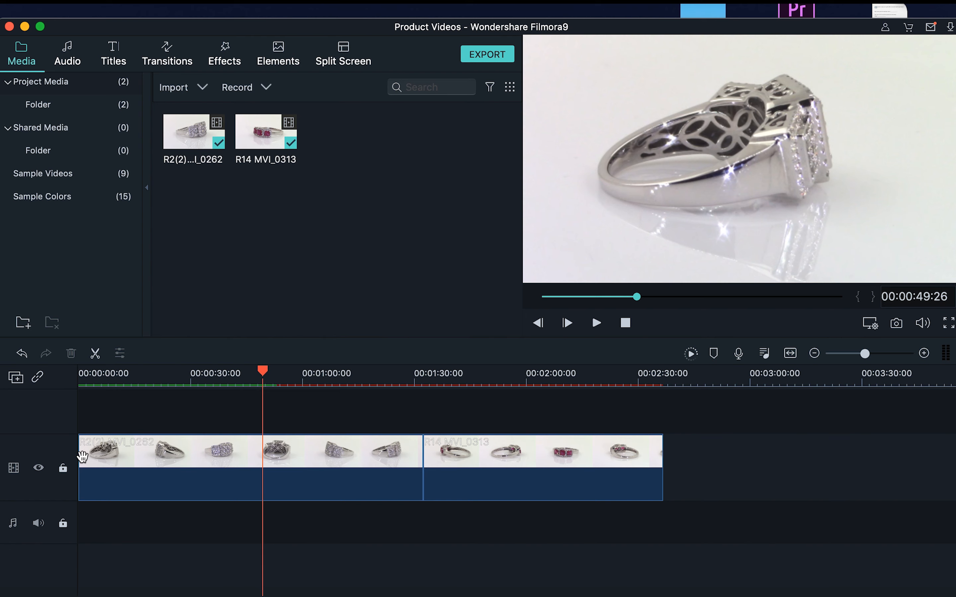
mouse_move(81, 457)
mouse_down()
mouse_move(262, 461)
mouse_move(79, 460)
mouse_up()
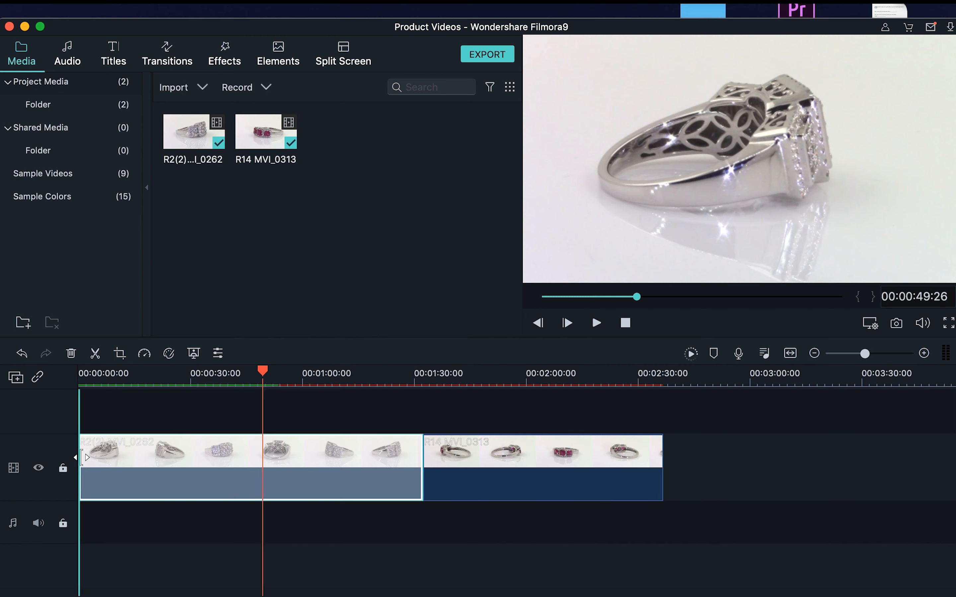
drag(87, 458, 264, 454)
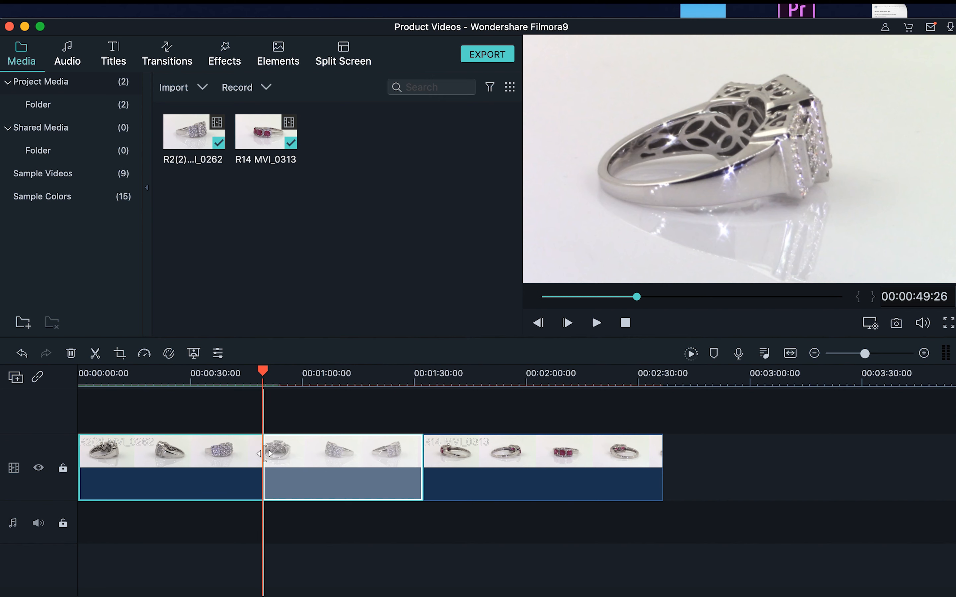
drag(264, 454, 263, 454)
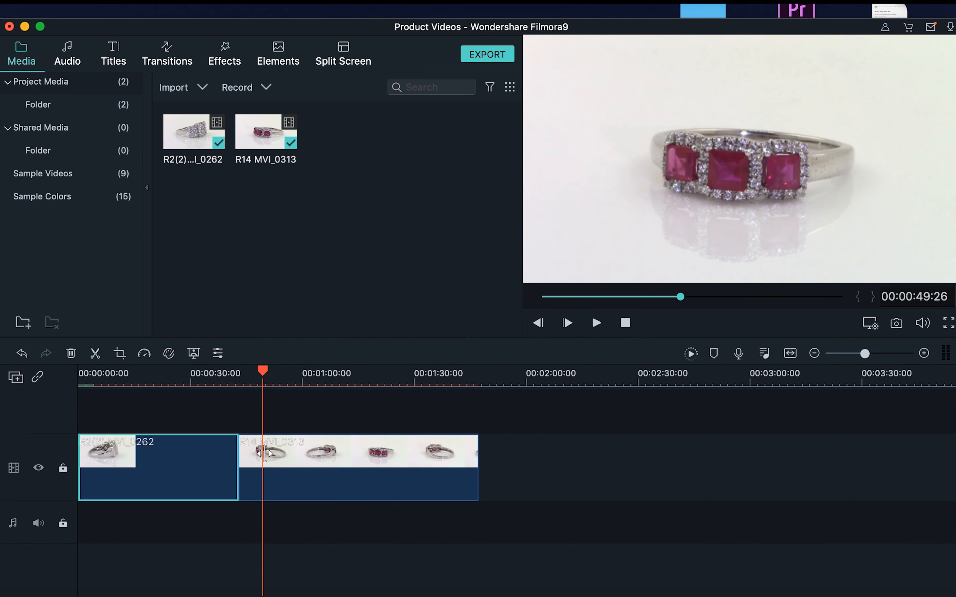
- Split the first ring clip at 00:00:31:01, where the ring faces the camera, and delete the part after the cut
click(128, 376)
drag(130, 374, 193, 386)
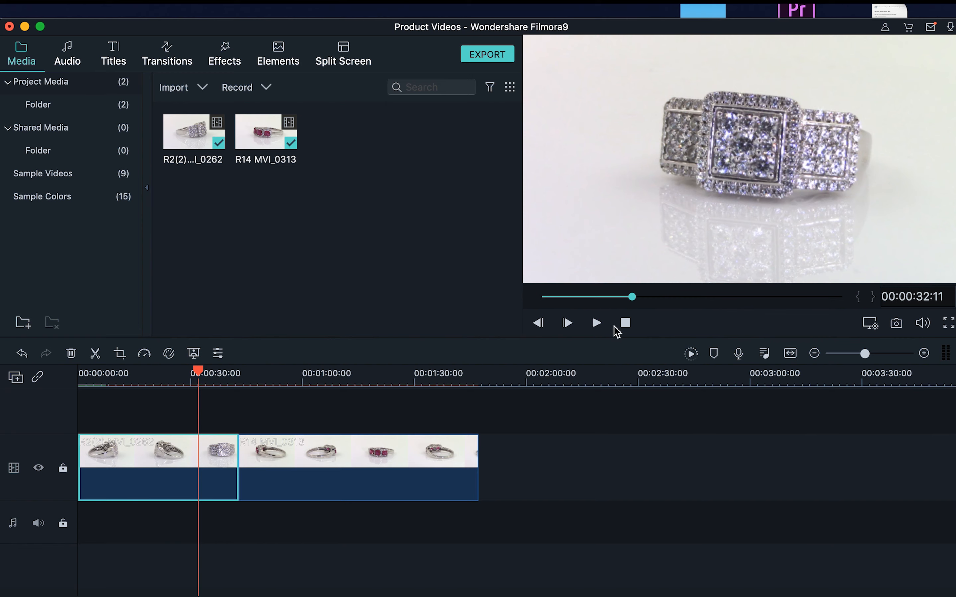
click(595, 330)
click(595, 330)
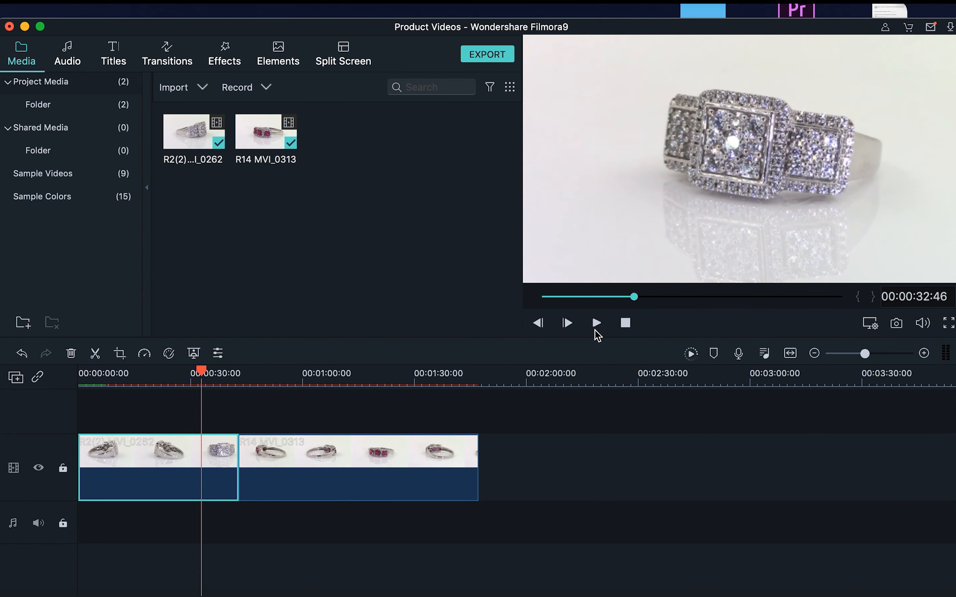
click(595, 330)
click(595, 330)
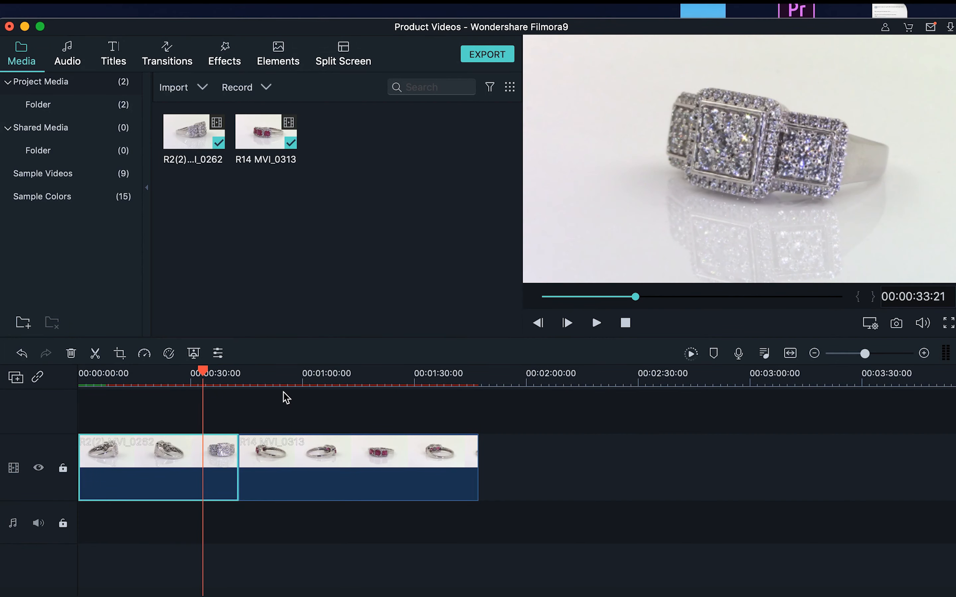
drag(204, 371, 196, 373)
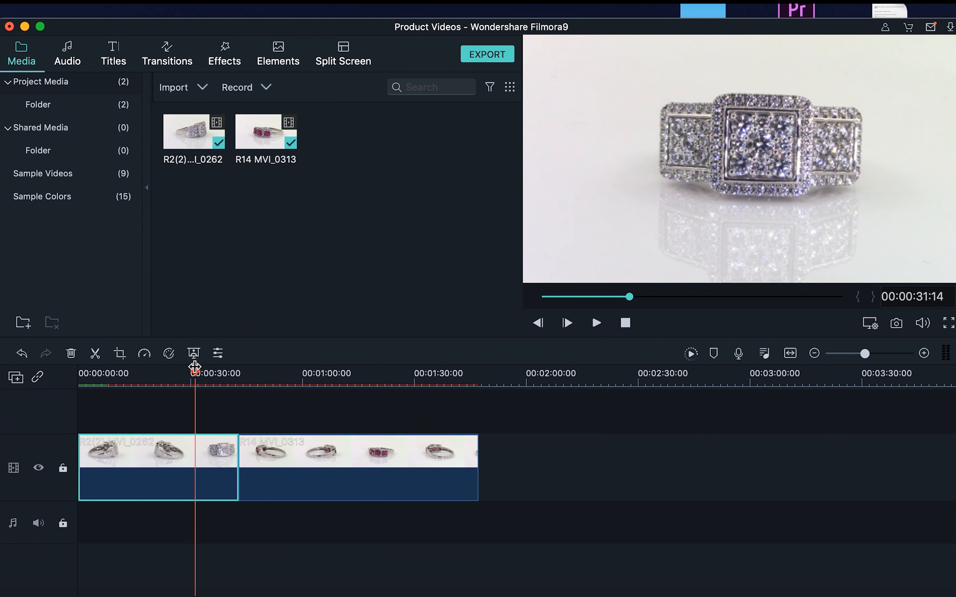
drag(195, 373, 193, 395)
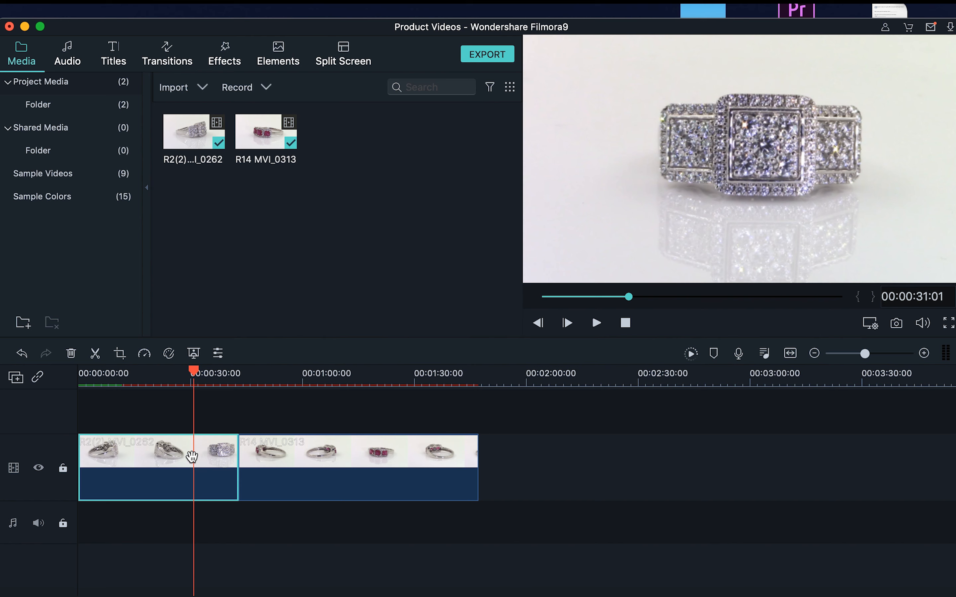
click(95, 353)
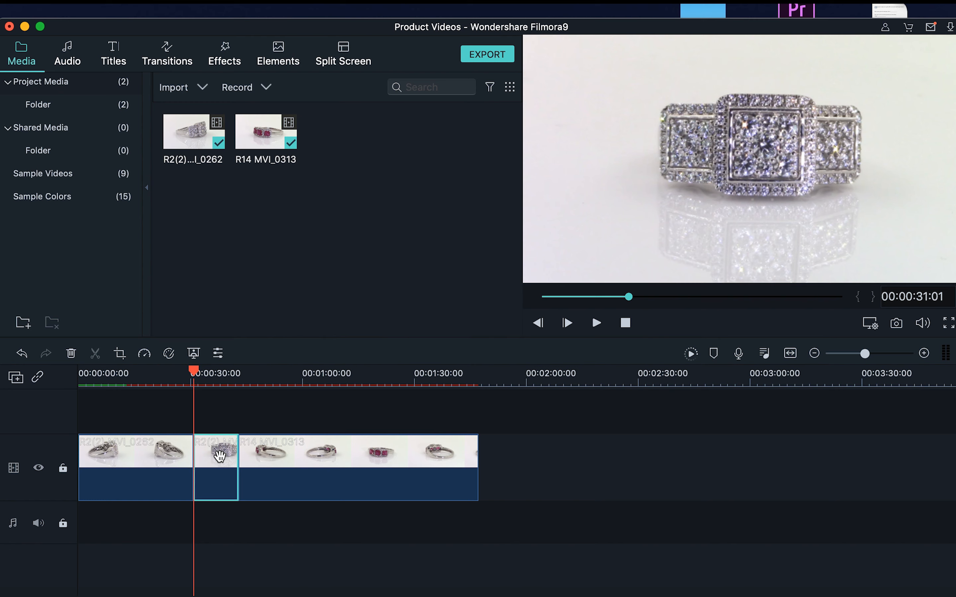
key(Delete)
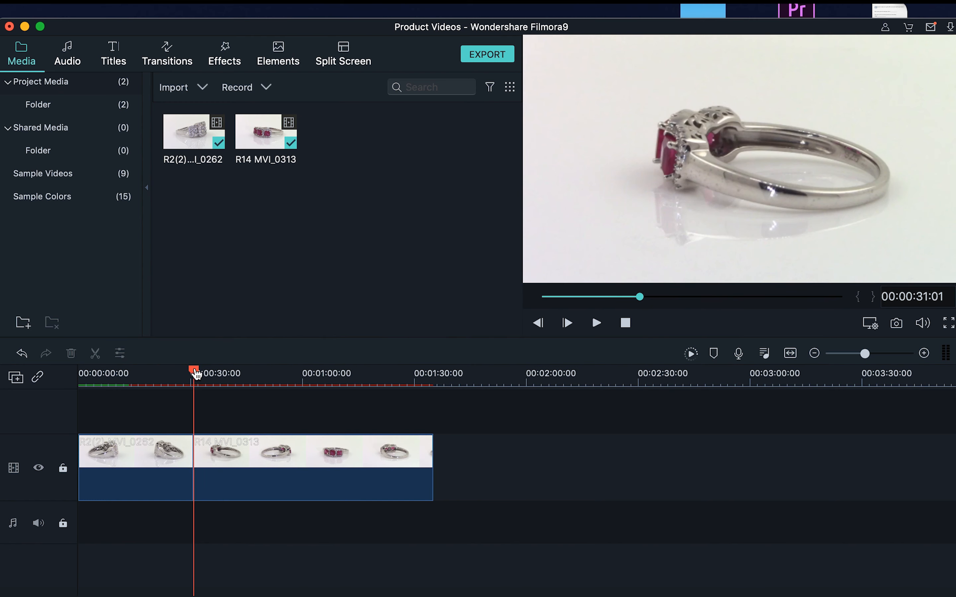
- Trim the start of the R14 MVI_0313 clip to the frame at 00:00:56:15
drag(197, 375, 195, 375)
click(166, 466)
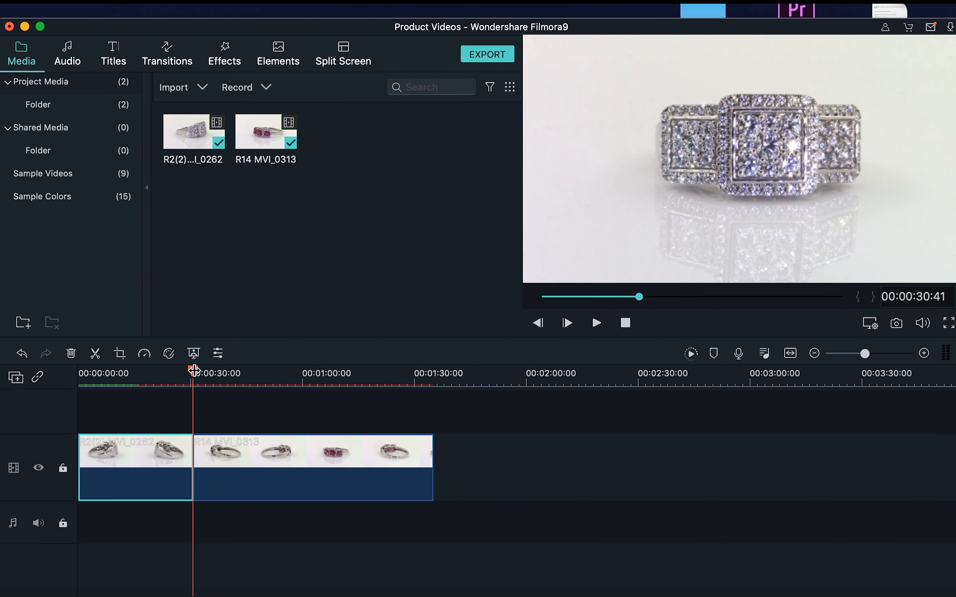
drag(194, 372, 256, 374)
drag(256, 374, 288, 378)
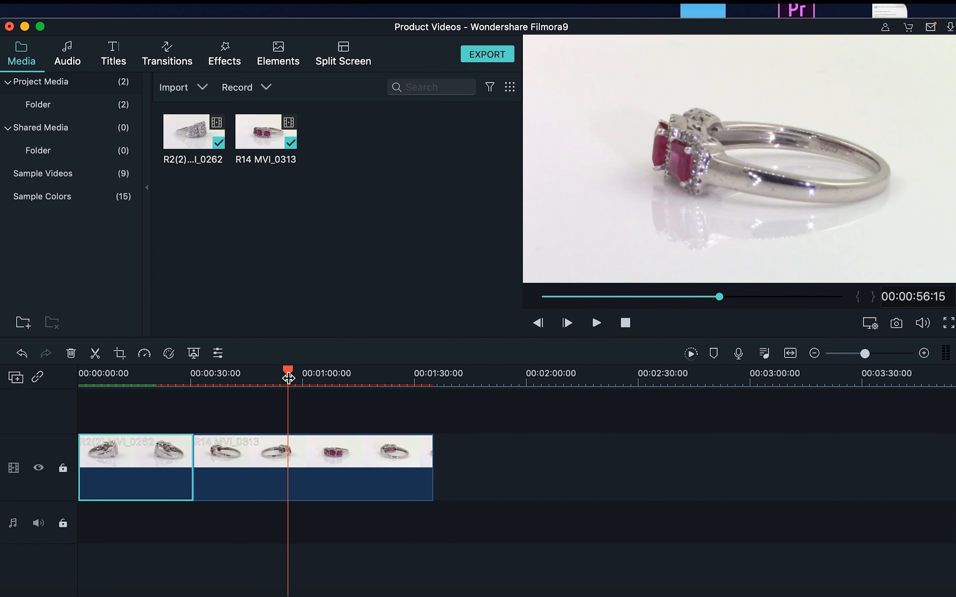
click(195, 455)
key(super+b)
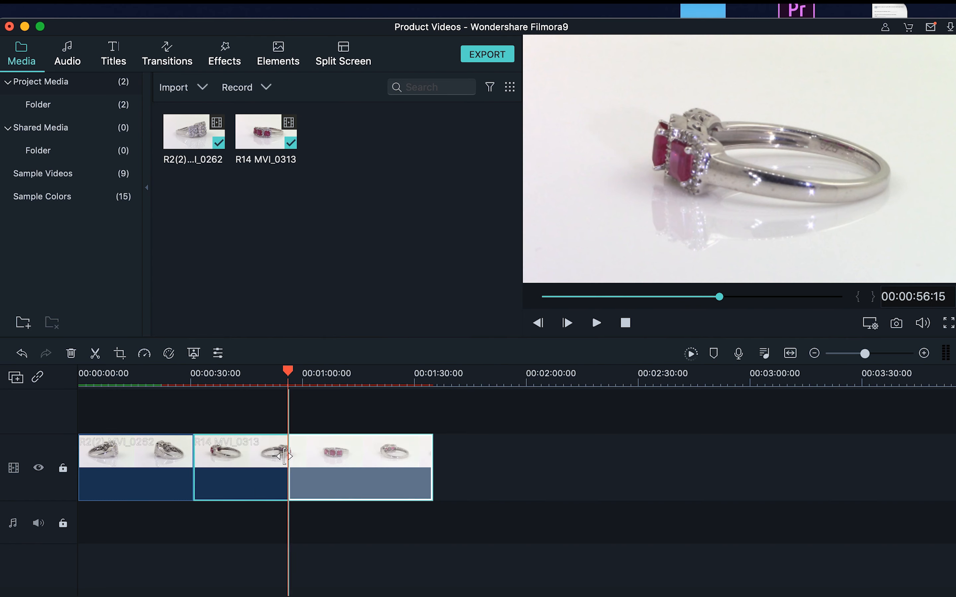
key(Delete)
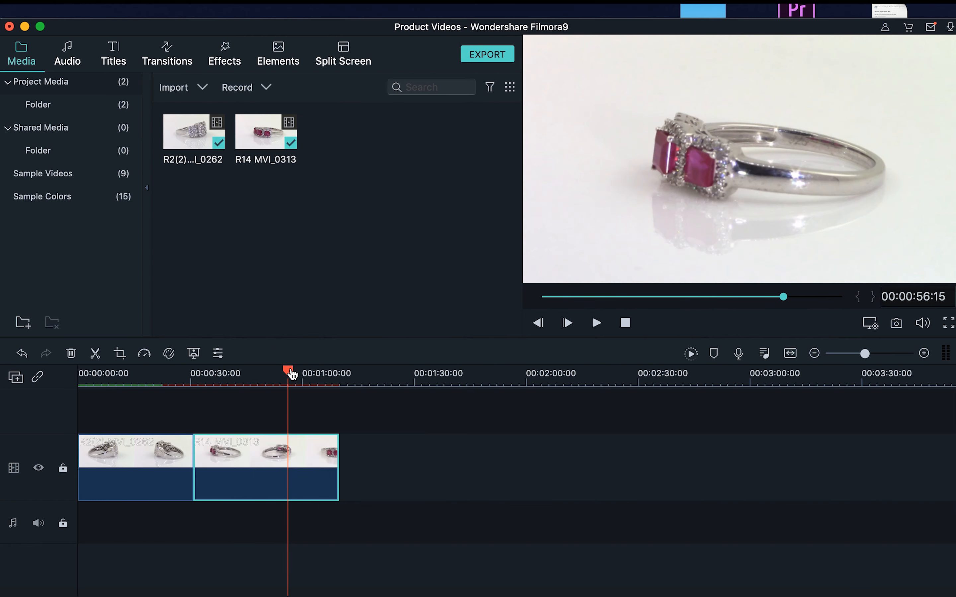
- Trim the end of the R14 MVI_0313 clip to about 00:01:00:10, where the ruby ring faces the camera, and leave both clips deselected
drag(291, 373, 305, 395)
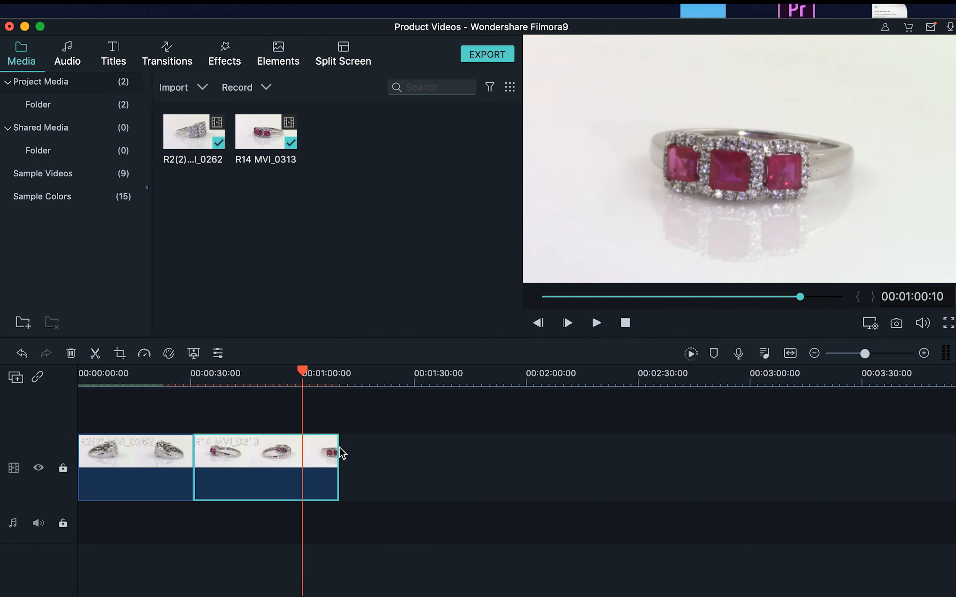
drag(335, 448, 301, 452)
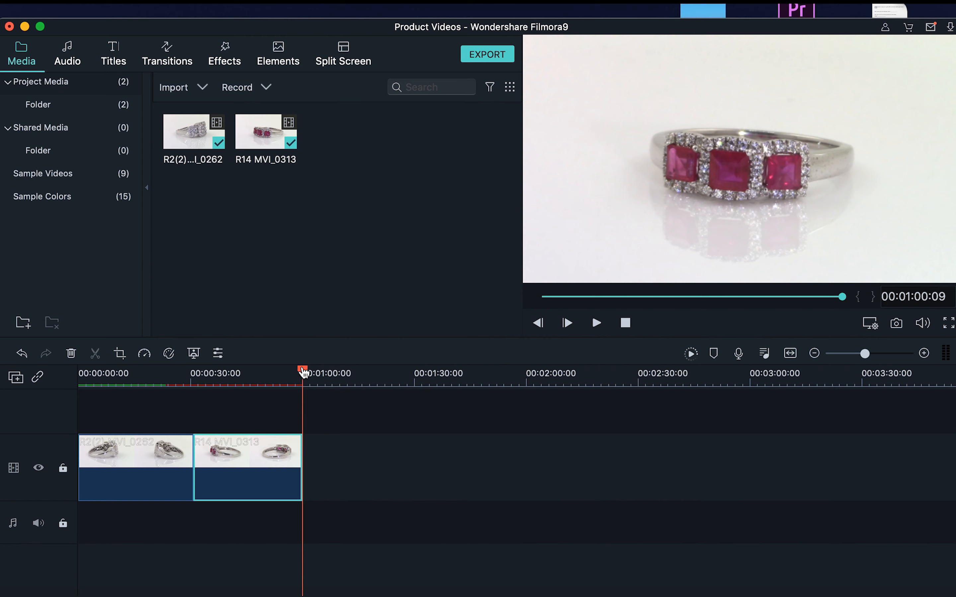
drag(304, 371, 300, 372)
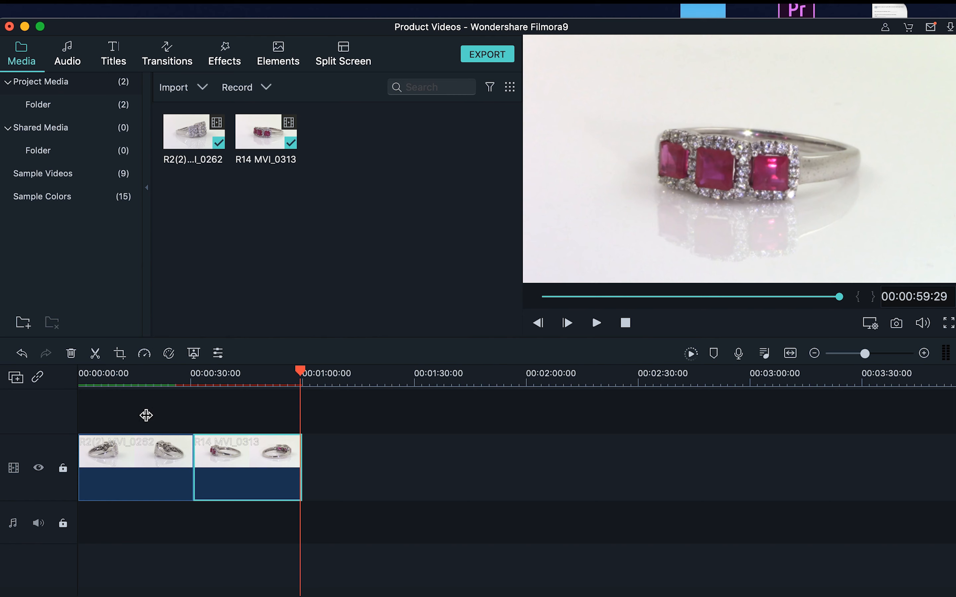
click(372, 453)
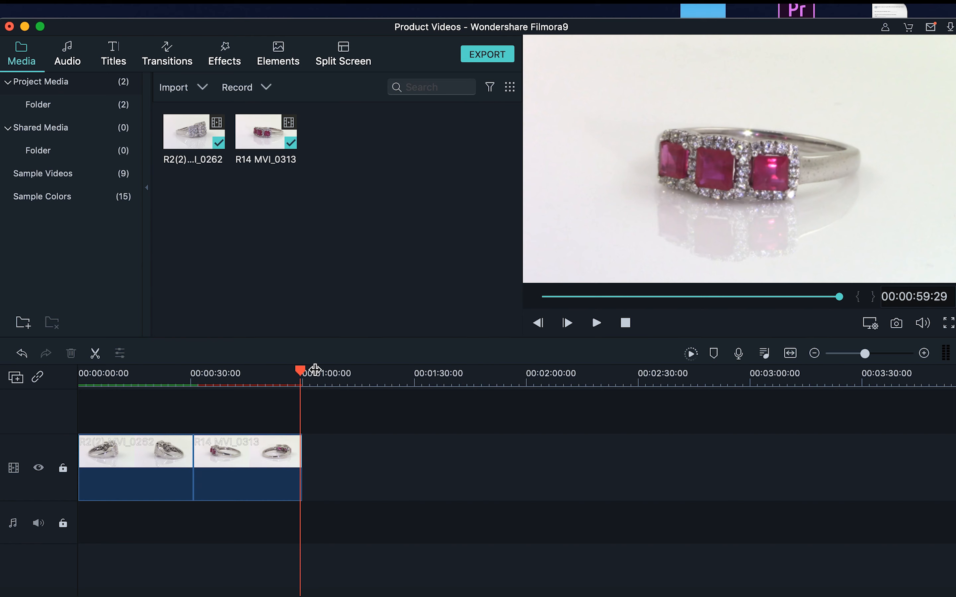
drag(326, 459, 172, 450)
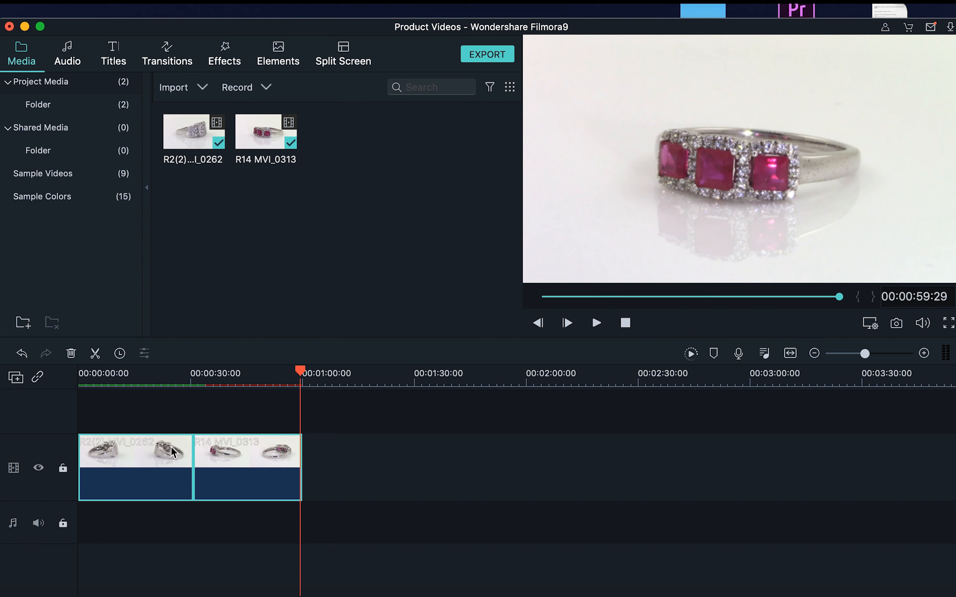
click(161, 404)
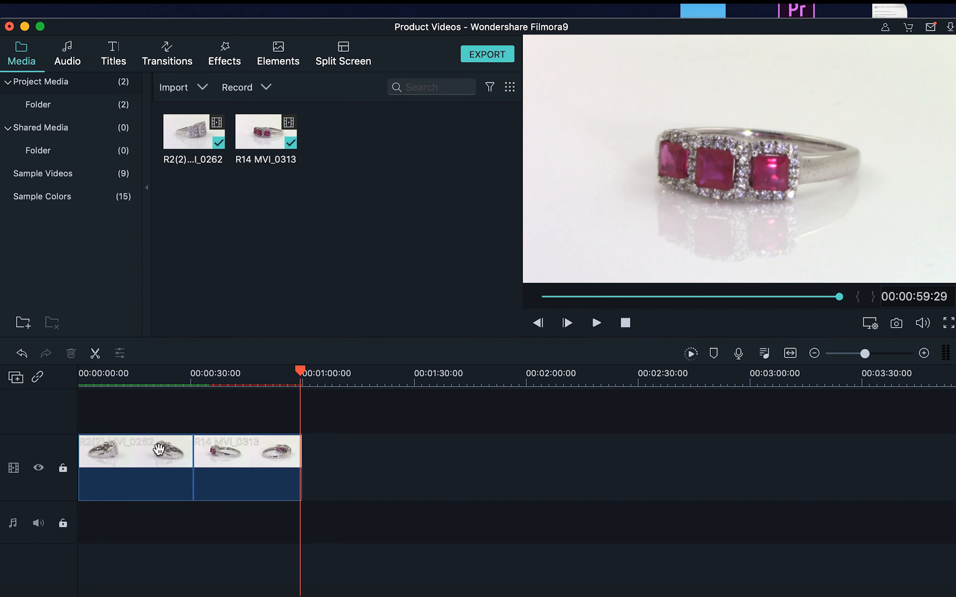
- Set the first ring clip's speed to 2.00, keeping Ripple Edit on
click(141, 452)
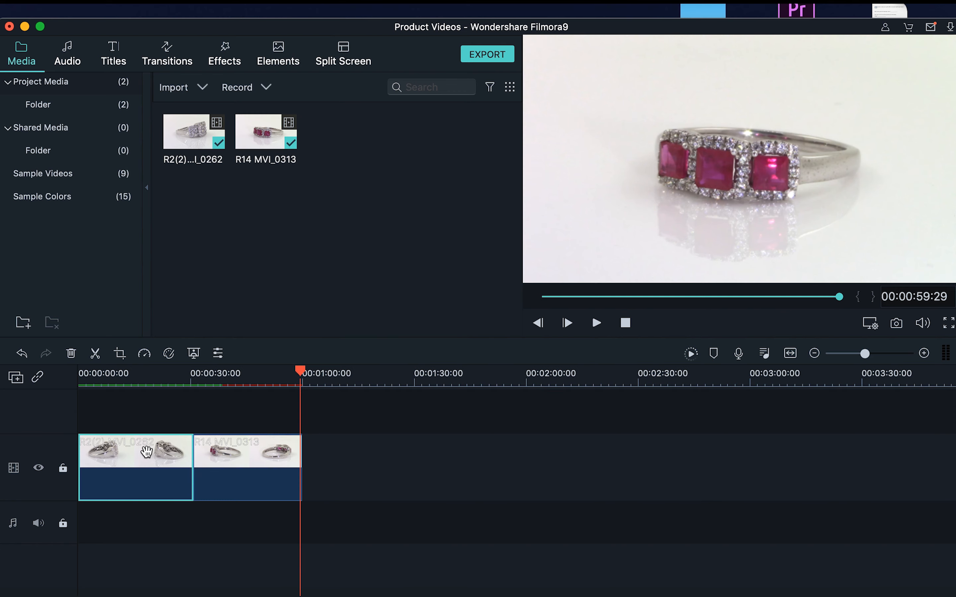
right_click(147, 452)
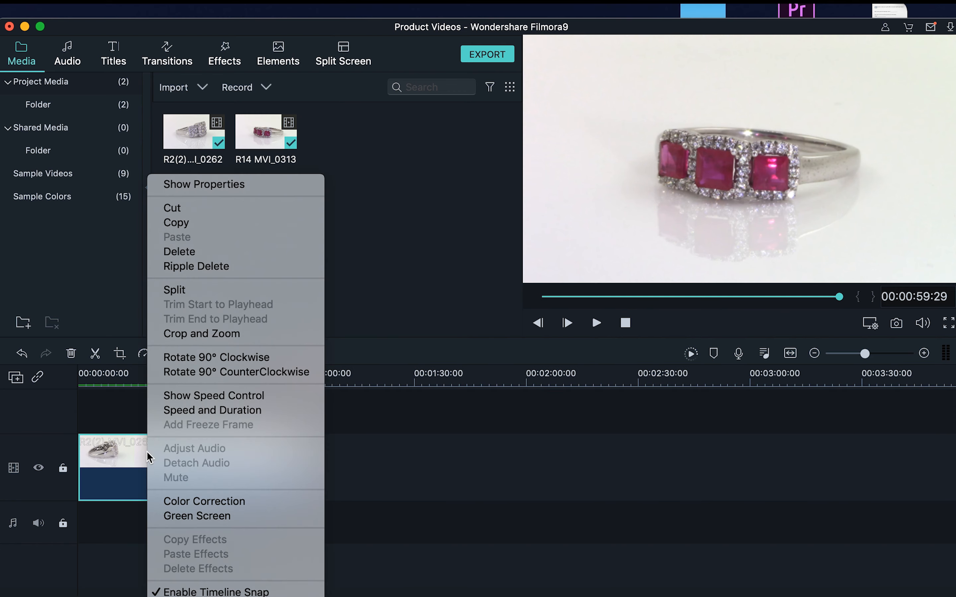
click(208, 412)
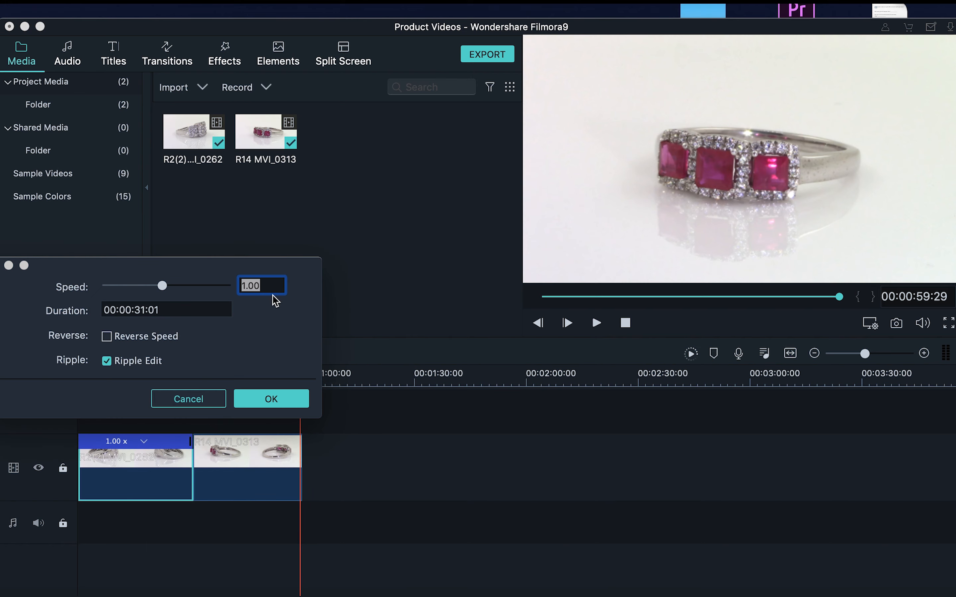
click(252, 289)
key(Left)
key(Left)
key(Left)
key(BackSpace)
text(2)
click(264, 400)
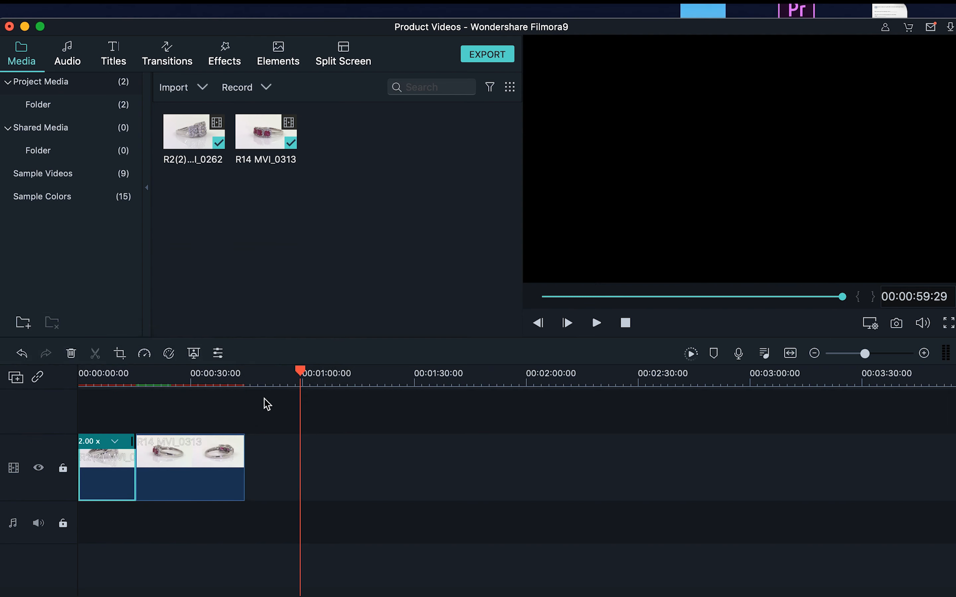
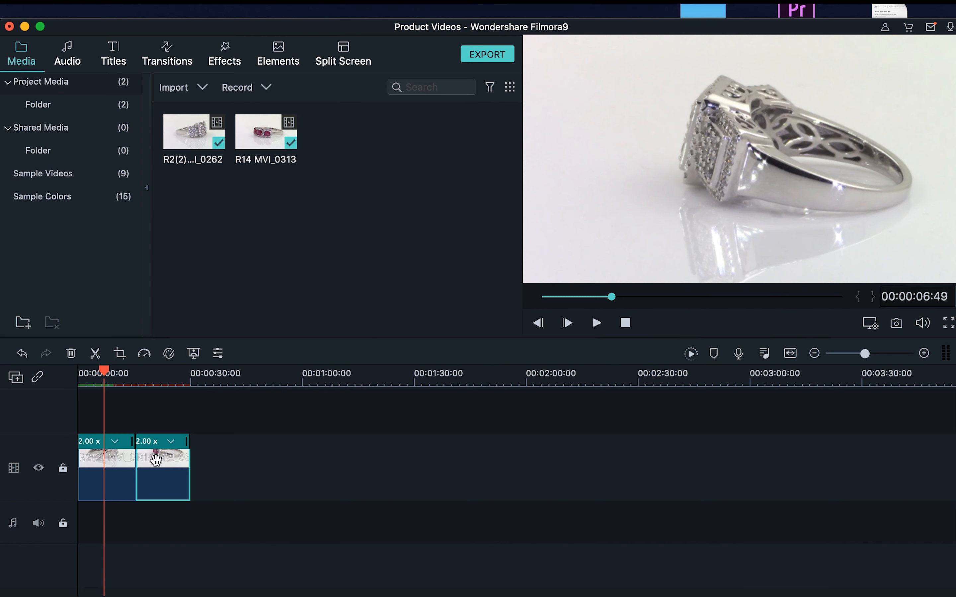
- Insert the R14 MVI_0313 clip into the first ring clip at 00:00:06:49 and move the split-off remainder to about 00:00:41 on the track
drag(156, 459, 130, 466)
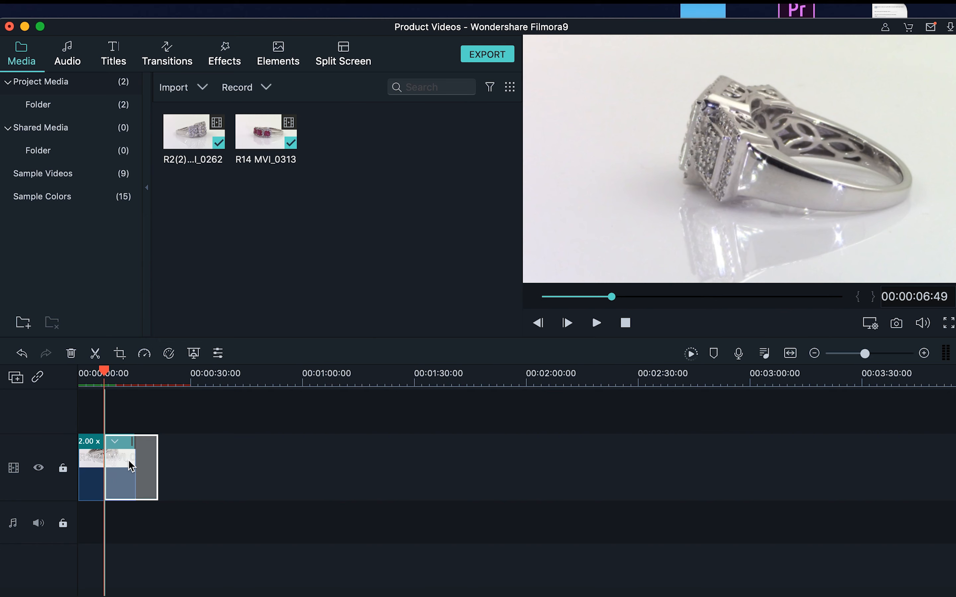
drag(130, 465, 129, 465)
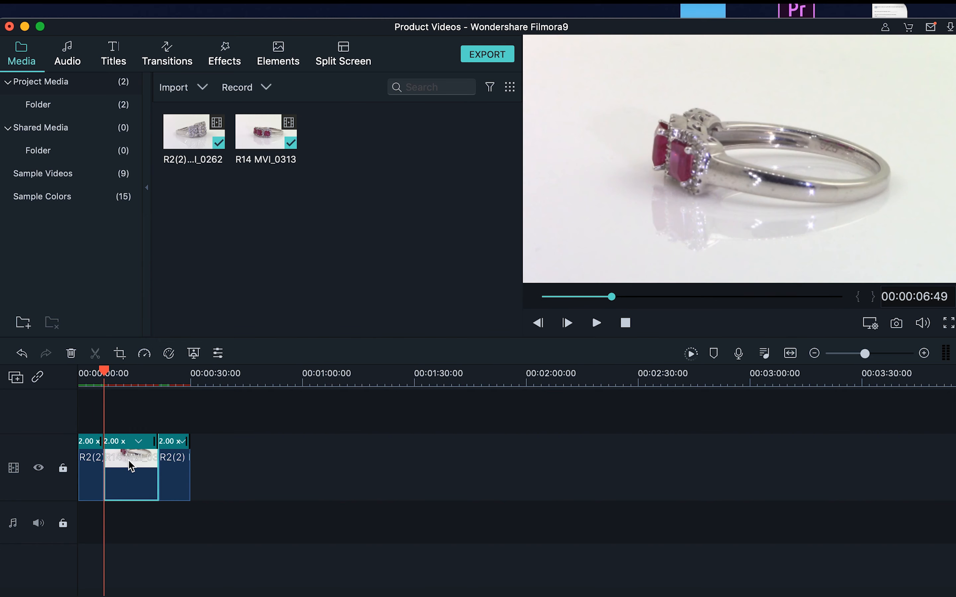
mouse_move(105, 371)
mouse_down()
mouse_move(119, 375)
mouse_move(91, 372)
mouse_move(105, 374)
mouse_up()
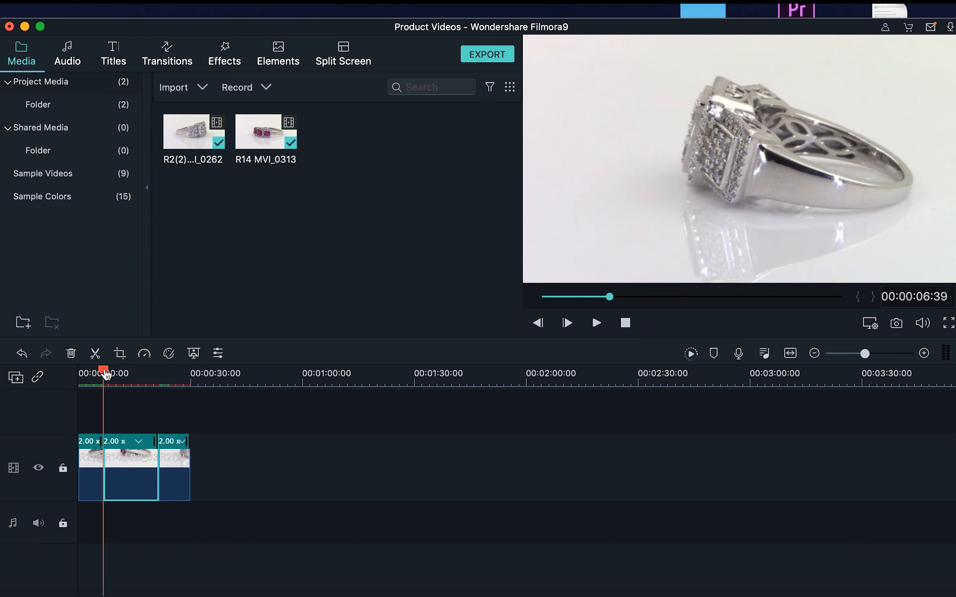
drag(105, 374, 112, 374)
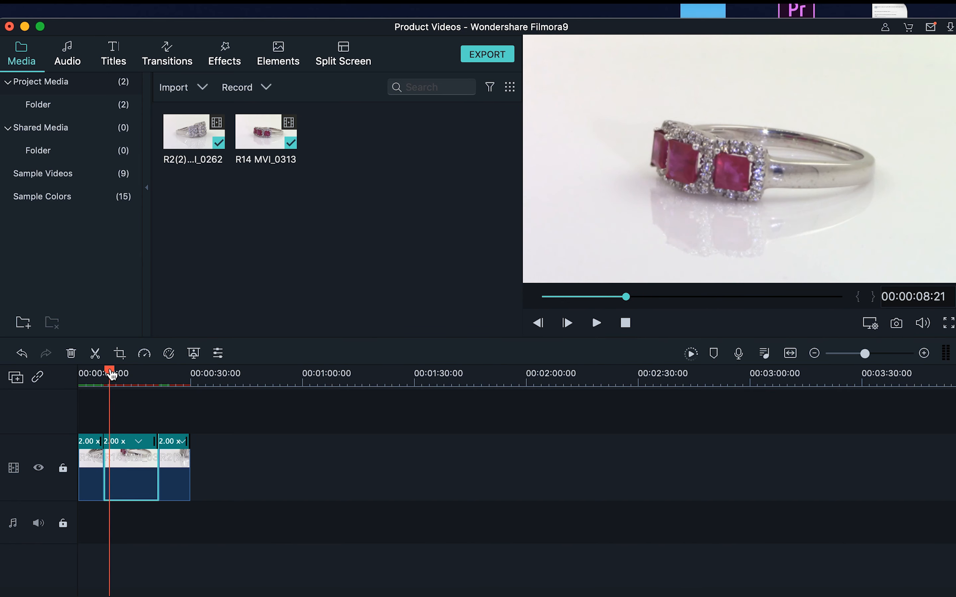
click(175, 377)
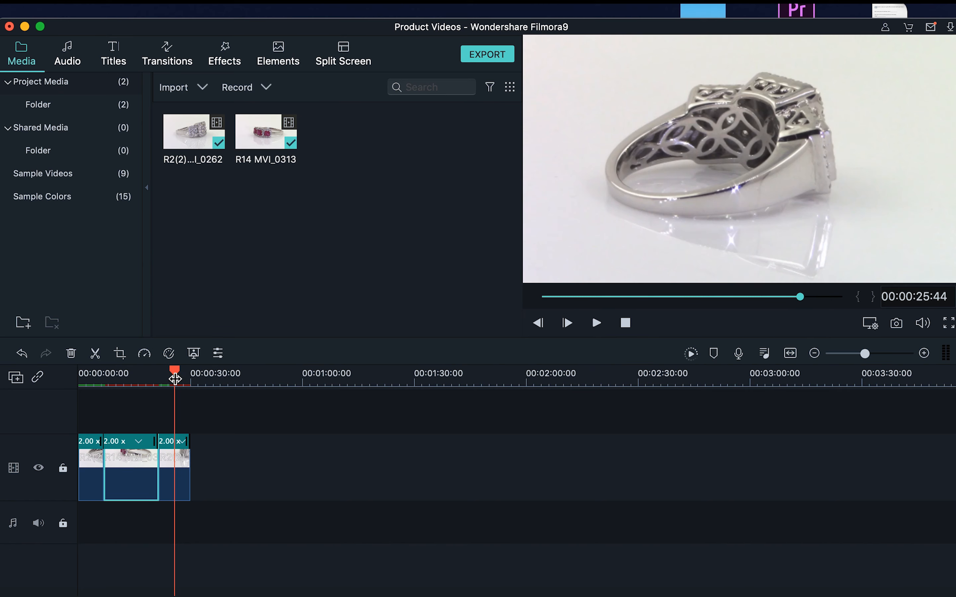
drag(177, 462, 251, 467)
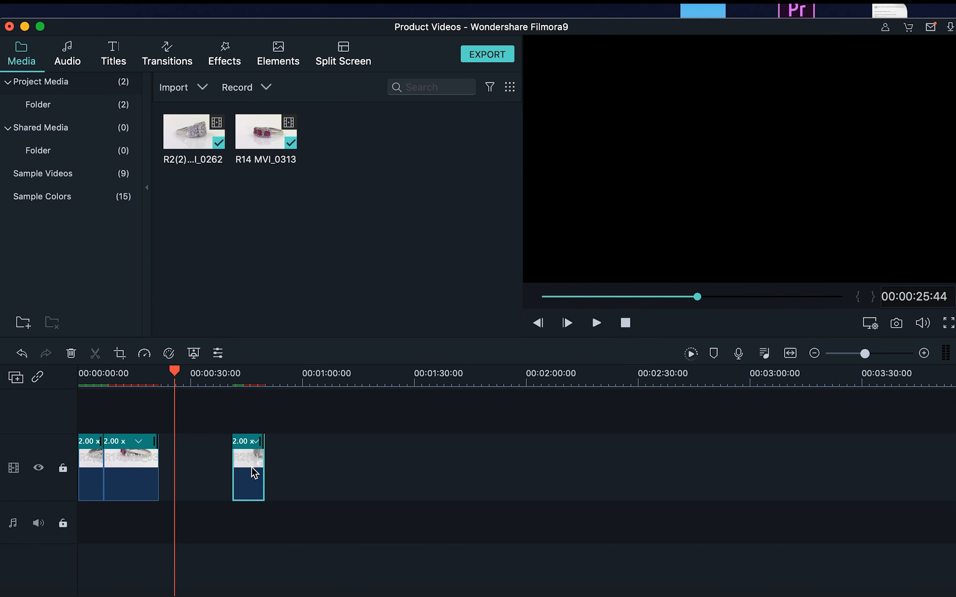
- Delete the split-off remainder of the first ring clip and move the R14 MVI_0313 clip to start at about 00:00:22
key(Delete)
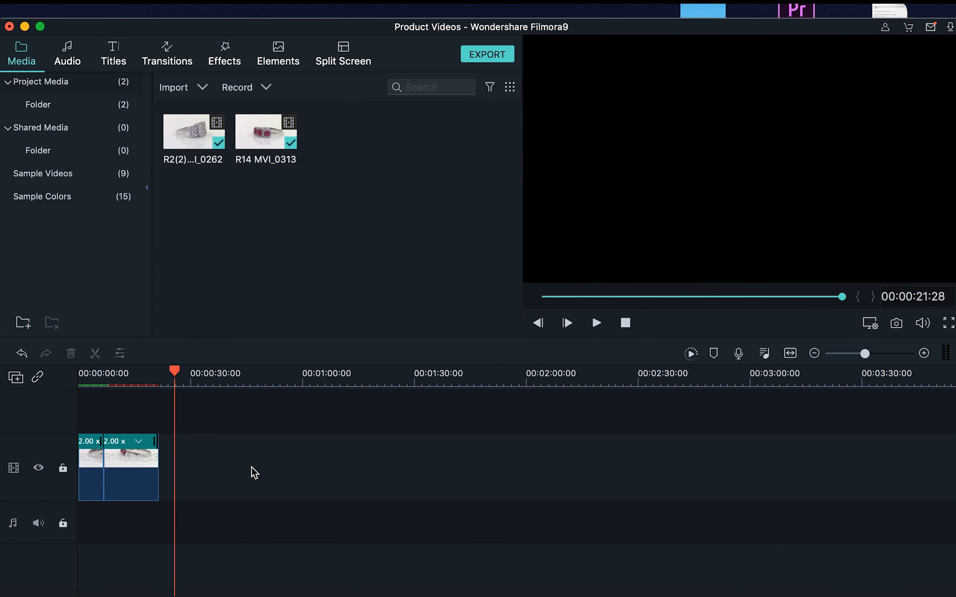
click(137, 373)
drag(131, 467, 189, 467)
- Extend the start of the R14 MVI_0313 clip back to earlier footage, and trim it to the frame found at 00:00:25:44
click(166, 376)
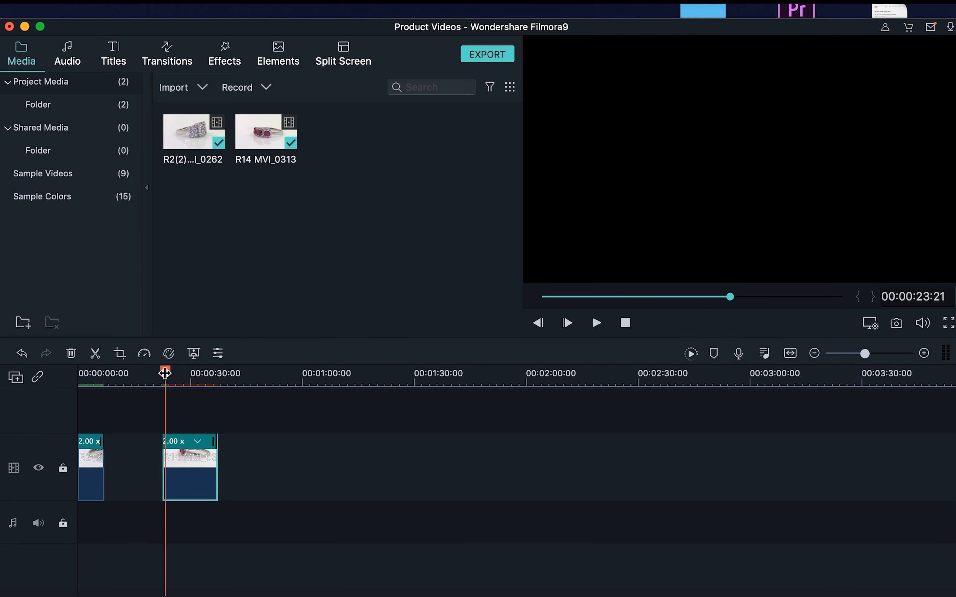
drag(170, 373, 169, 375)
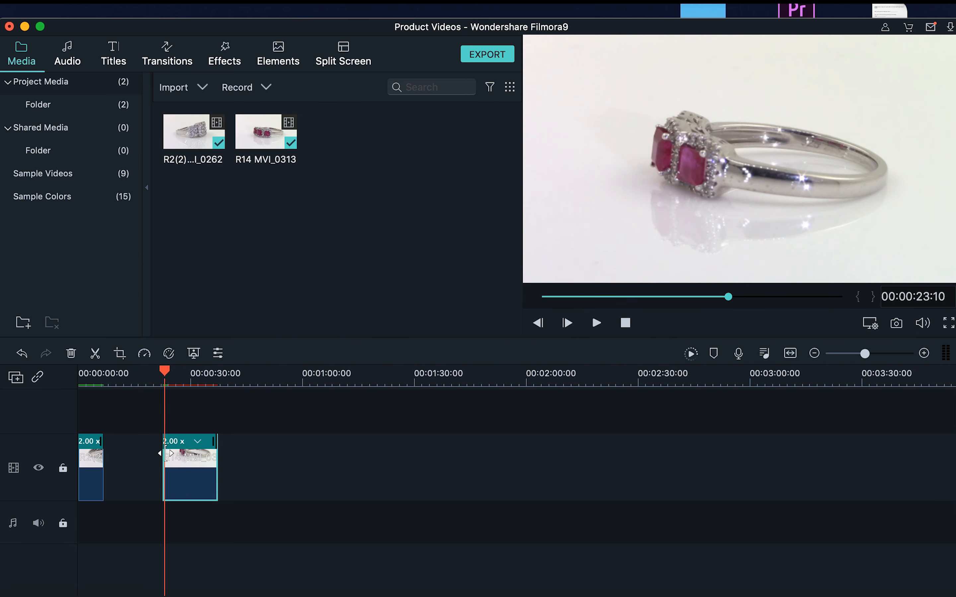
drag(165, 454, 150, 454)
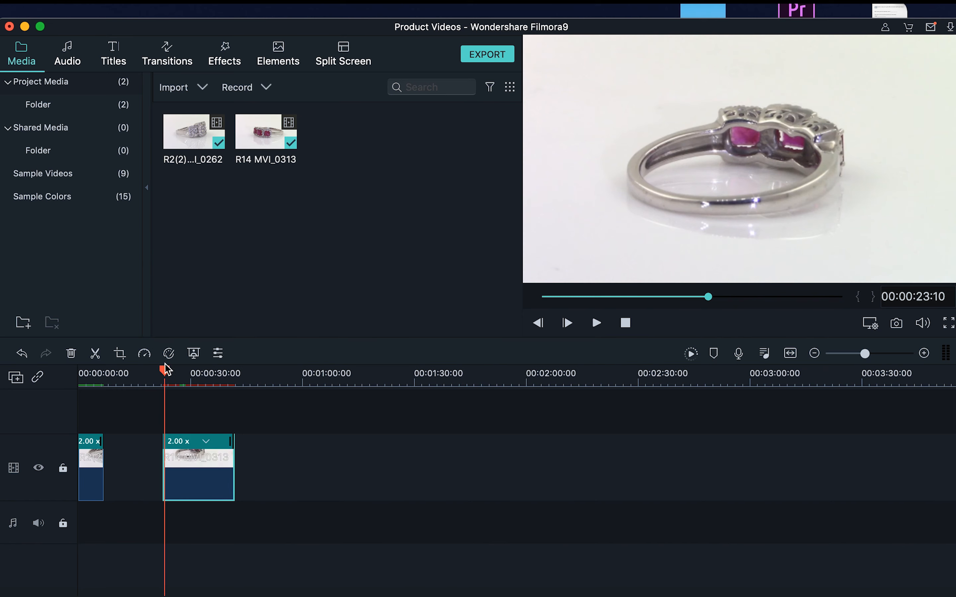
mouse_move(165, 368)
mouse_down()
mouse_move(153, 368)
mouse_move(174, 369)
mouse_up()
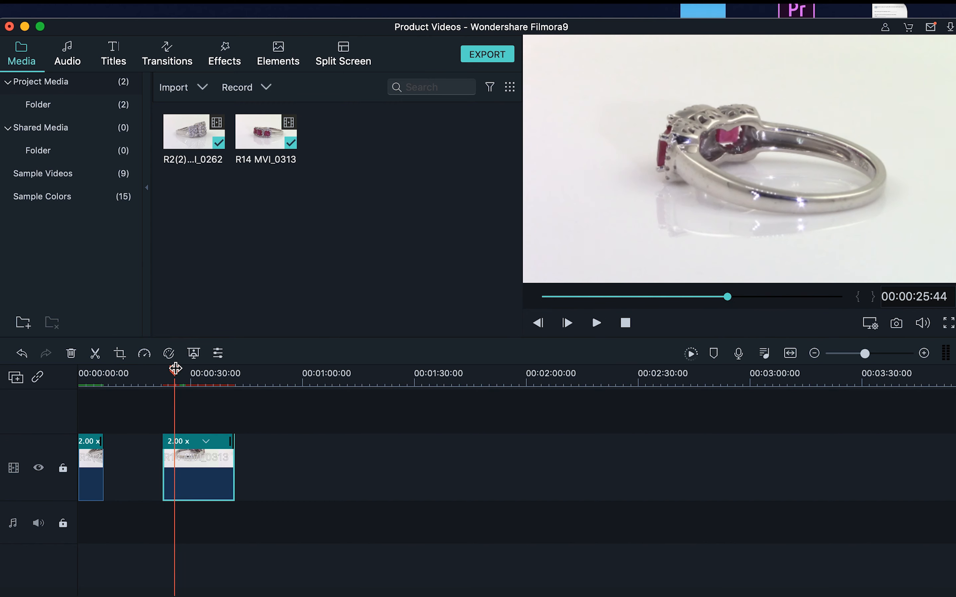
click(164, 445)
drag(165, 459, 174, 459)
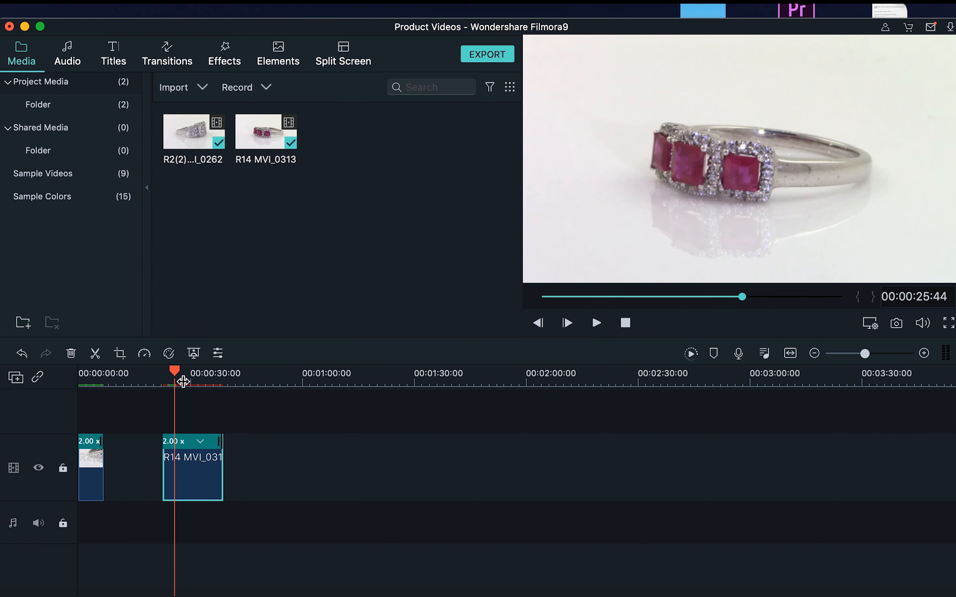
- Trim the end of the R14 MVI_0313 clip to 00:00:30:40, where the ruby ring has turned sideways
drag(175, 373, 197, 383)
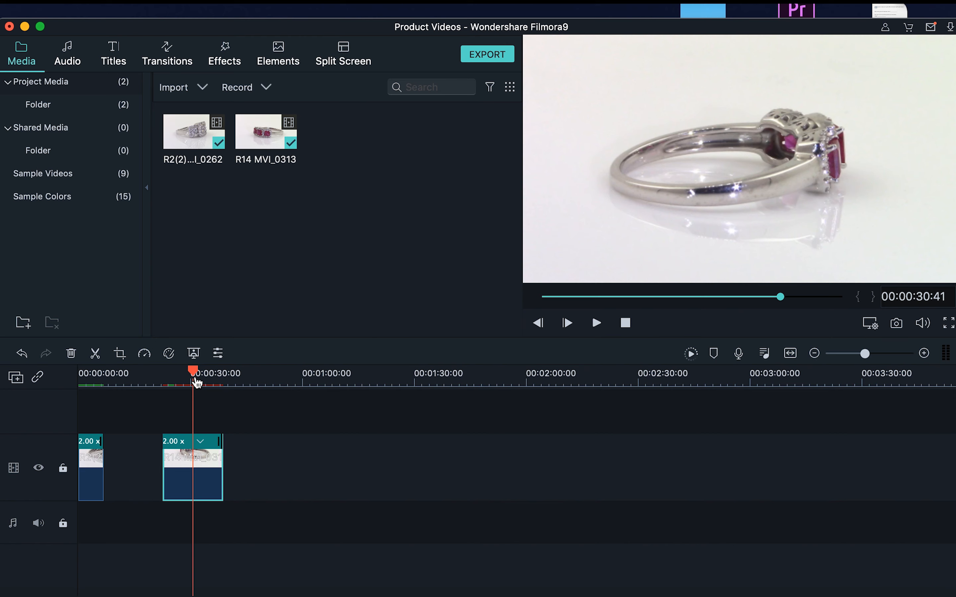
drag(225, 461, 197, 460)
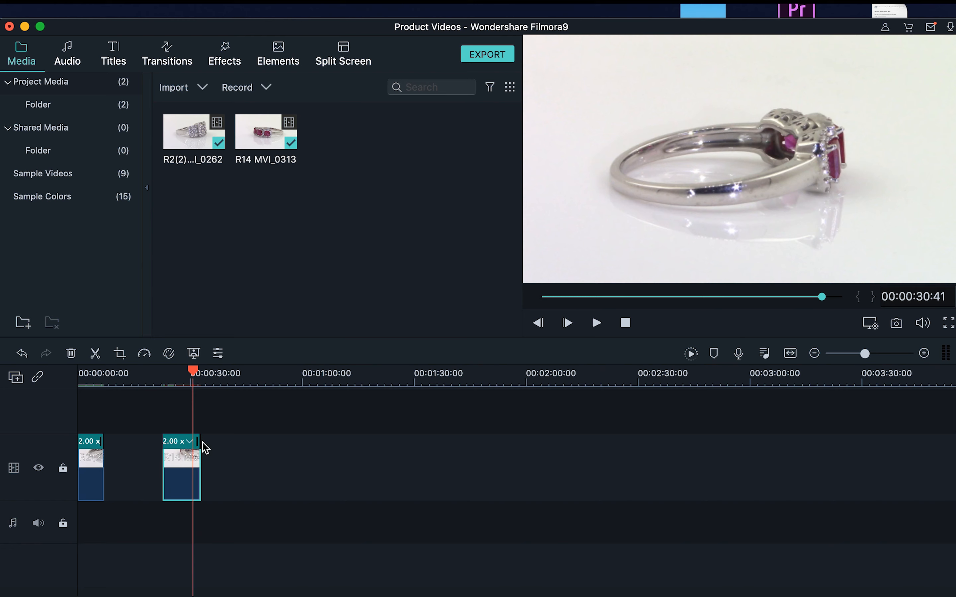
drag(199, 462, 193, 463)
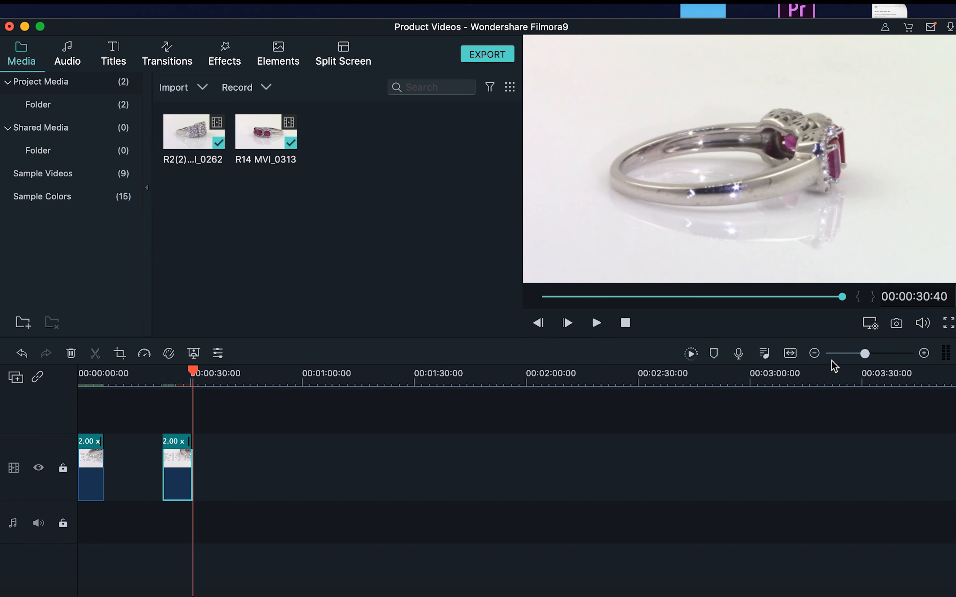
- Check the trimmed R14 MVI_0313 clip around 00:00:26:11 and move it directly against the end of the first ring clip
drag(865, 353, 875, 354)
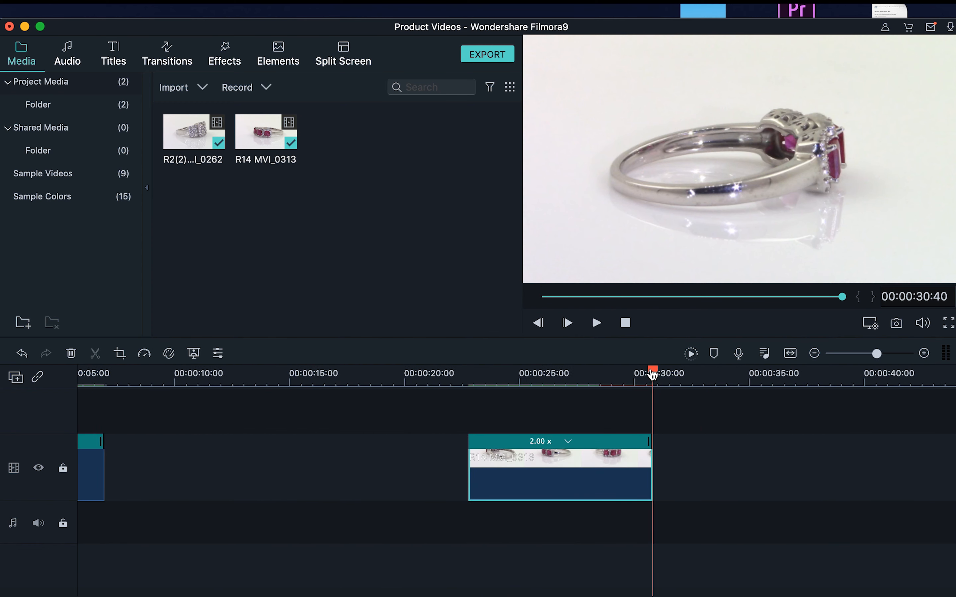
drag(654, 373, 550, 392)
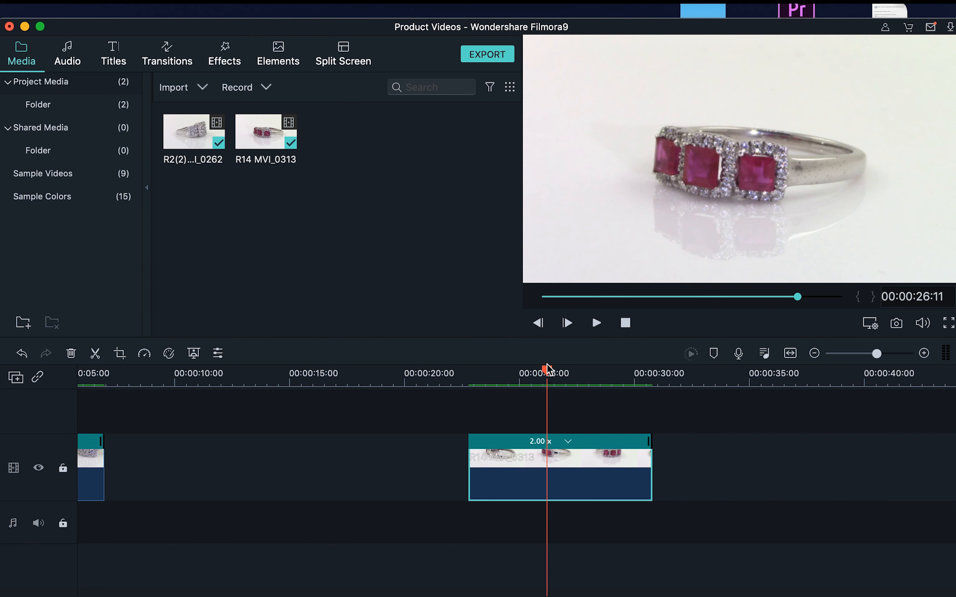
drag(877, 354, 875, 357)
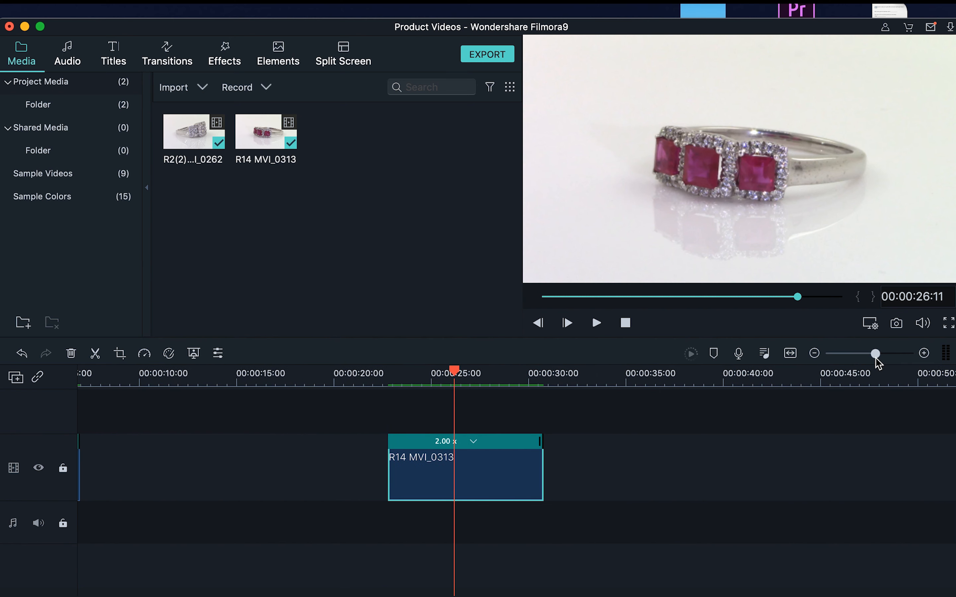
click(253, 475)
scroll(253, 475, left, 5)
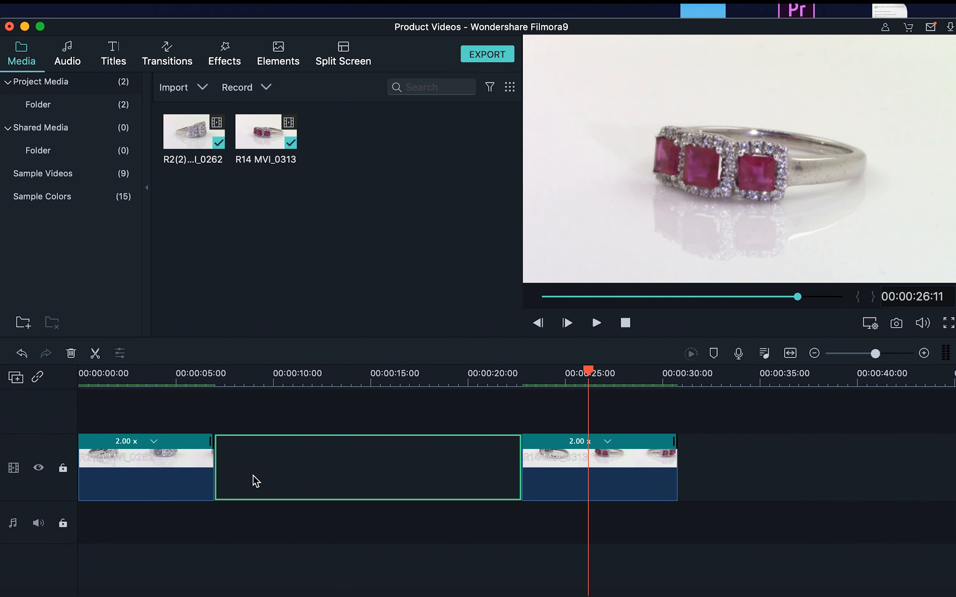
click(604, 450)
drag(604, 451, 308, 479)
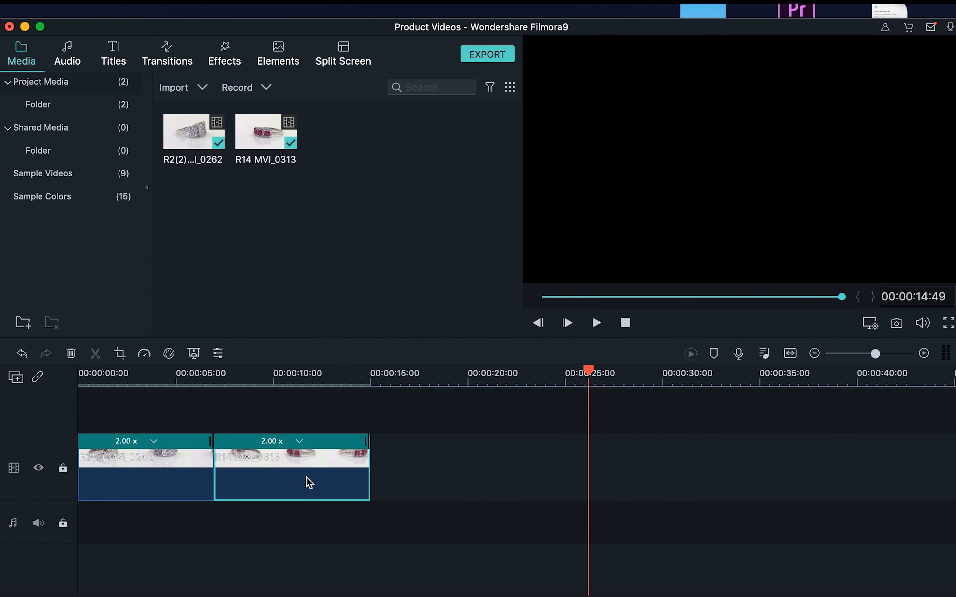
- Examine both ring clips at several points on the timeline to compare how each ring looks and turns
click(373, 372)
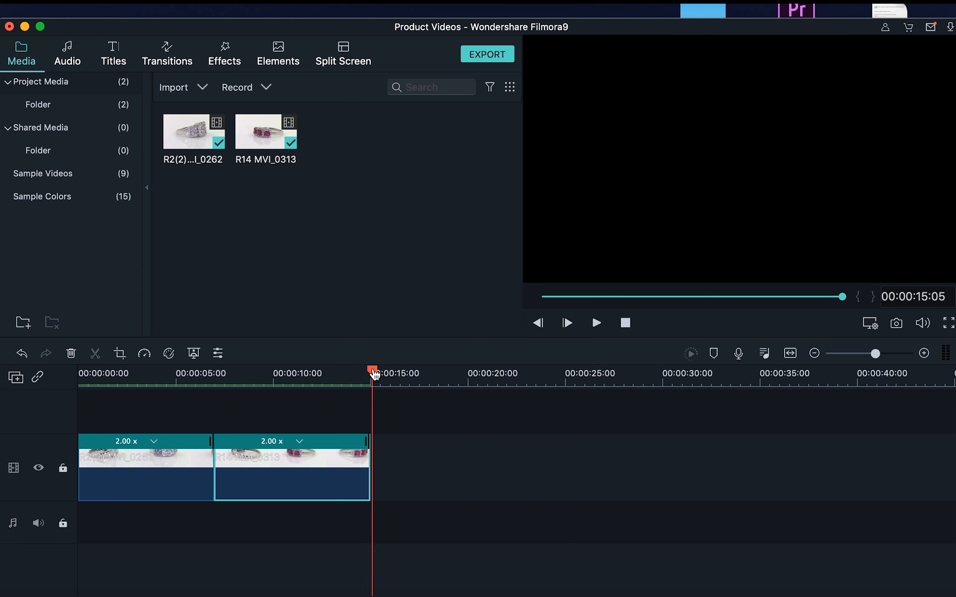
drag(373, 373, 372, 373)
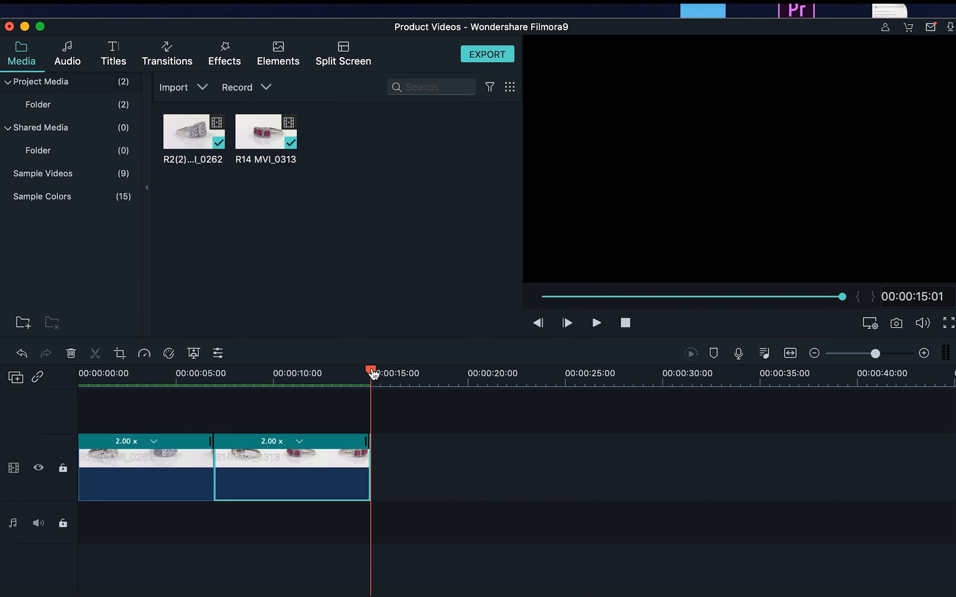
click(184, 373)
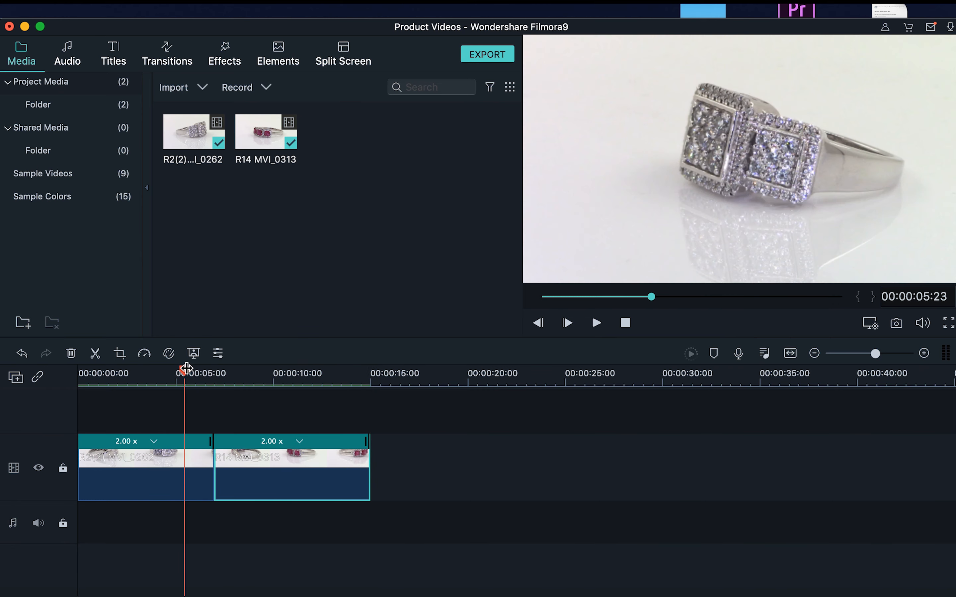
drag(184, 370, 150, 383)
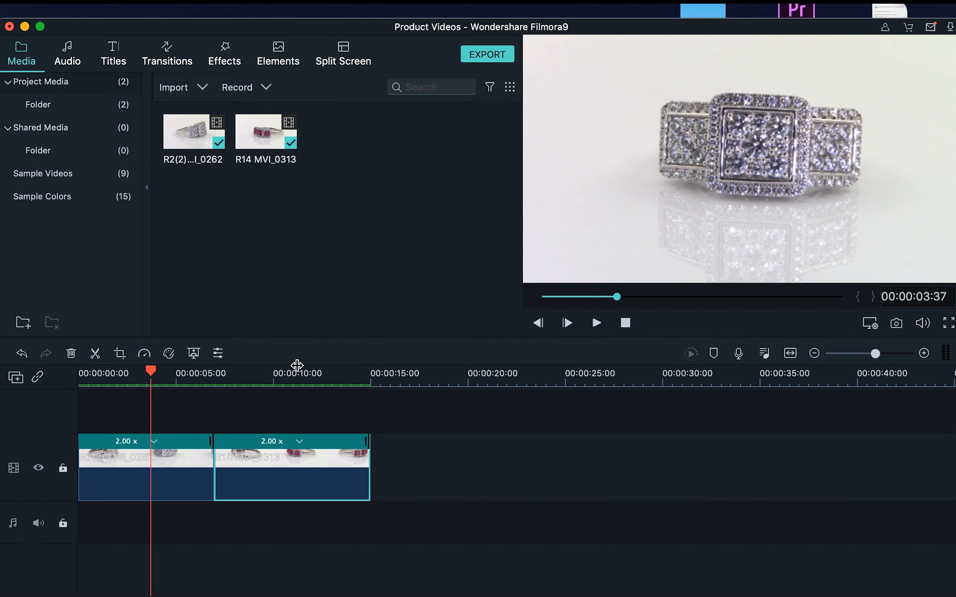
click(316, 374)
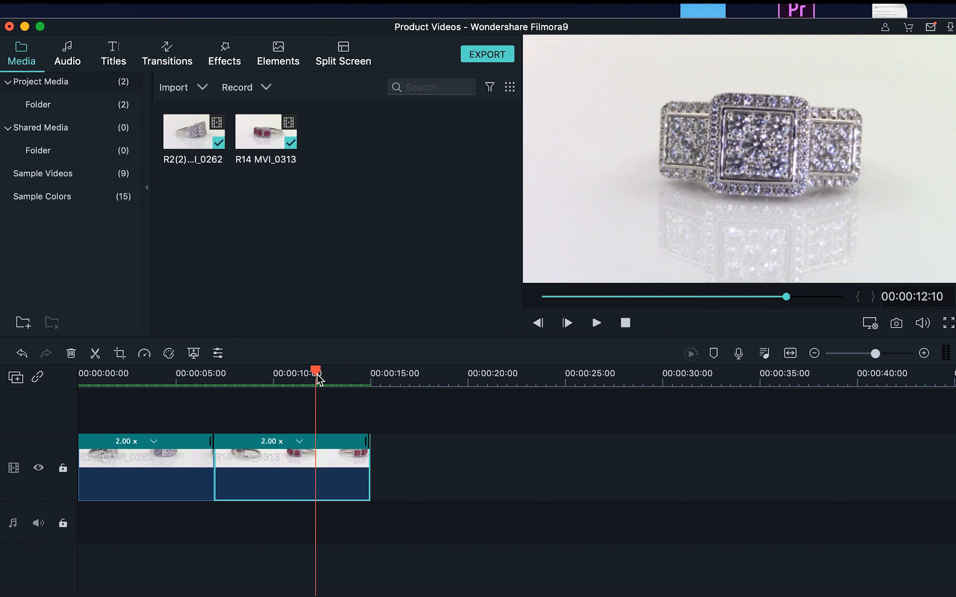
click(154, 374)
click(277, 374)
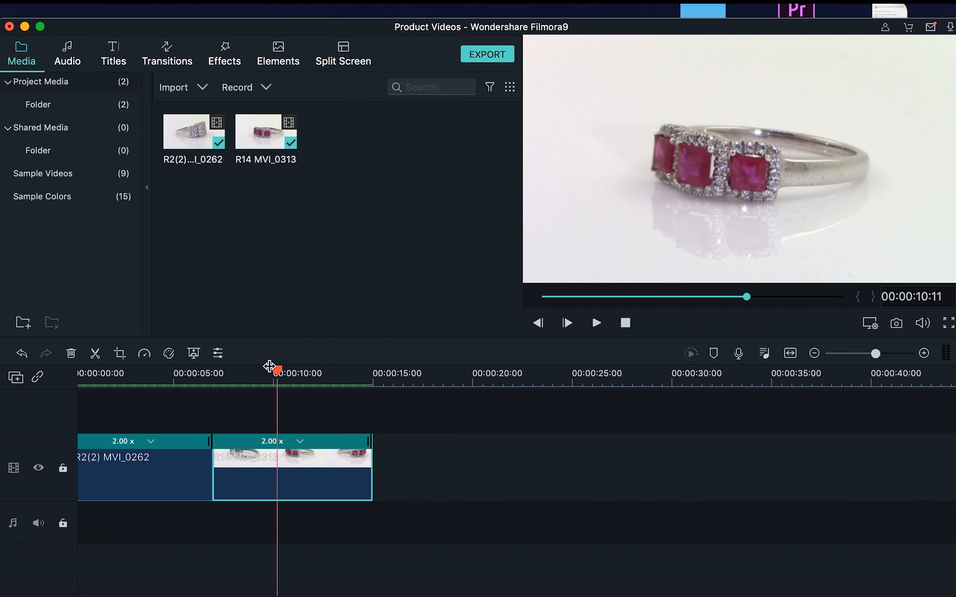
drag(277, 373, 179, 375)
- Open the color correction settings for the R2(2) MVI_0262 clip and expand its Color adjustments
click(160, 460)
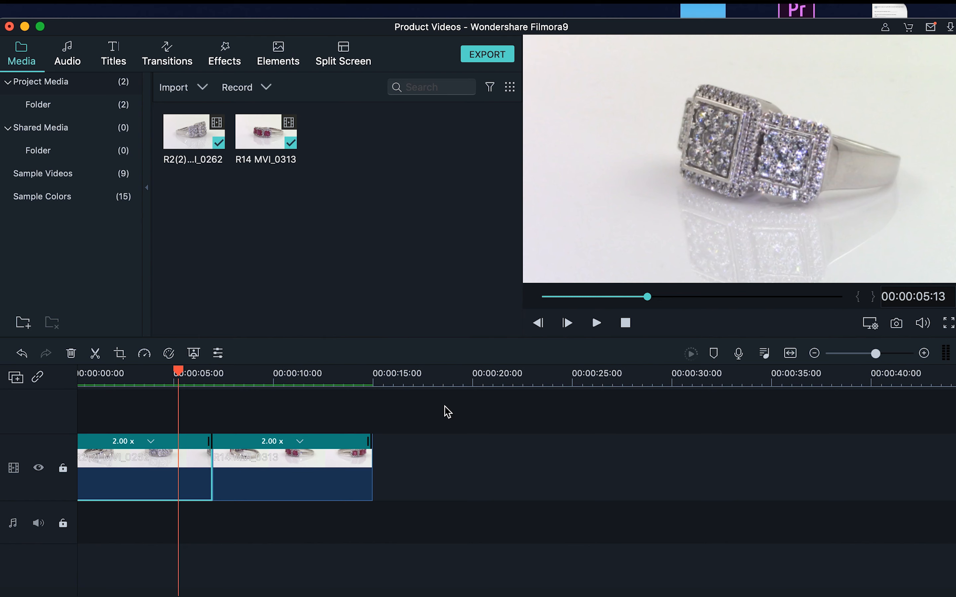
right_click(188, 463)
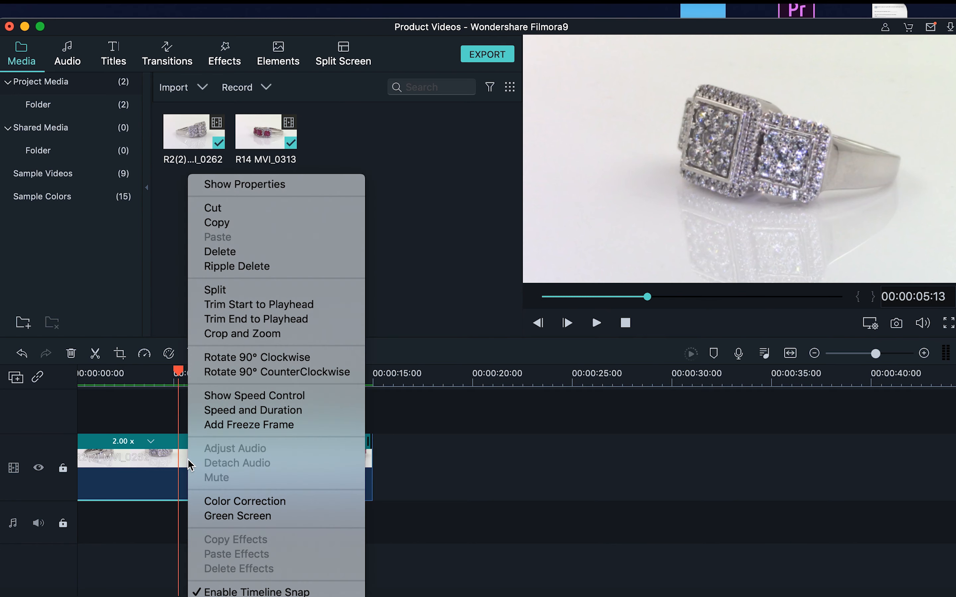
click(279, 501)
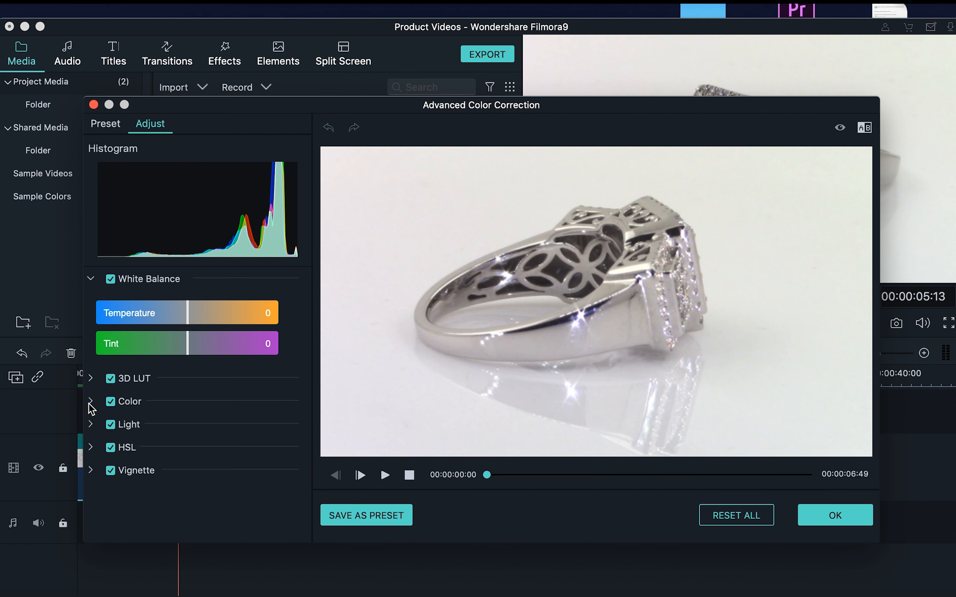
click(91, 379)
click(92, 380)
click(91, 403)
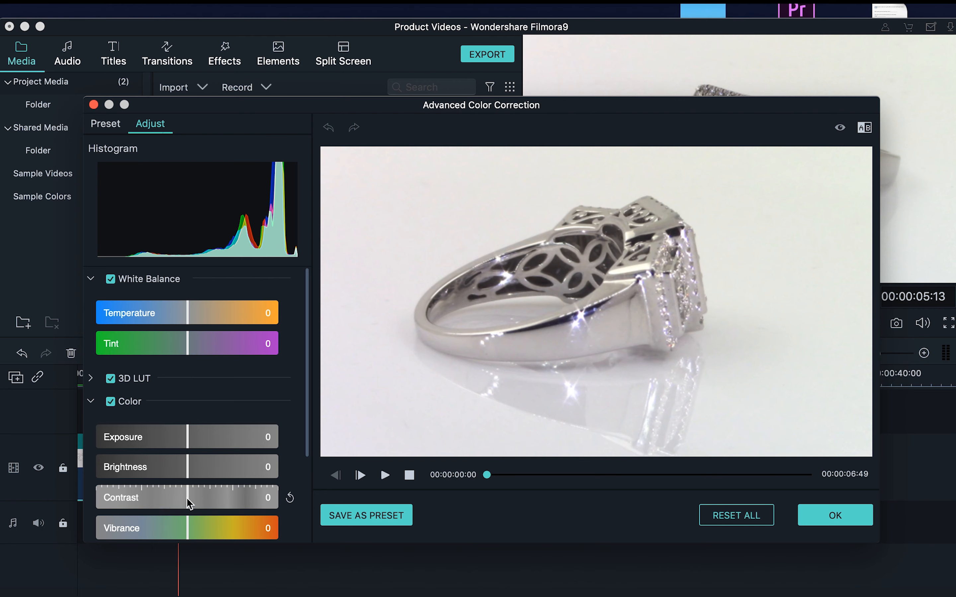
- Set the diamond ring clip's Exposure to 5 and preview the correction up to 00:00:03:19
click(187, 435)
mouse_move(189, 439)
mouse_down()
mouse_move(227, 444)
mouse_move(184, 438)
mouse_move(207, 438)
mouse_move(193, 437)
mouse_up()
click(385, 475)
click(385, 476)
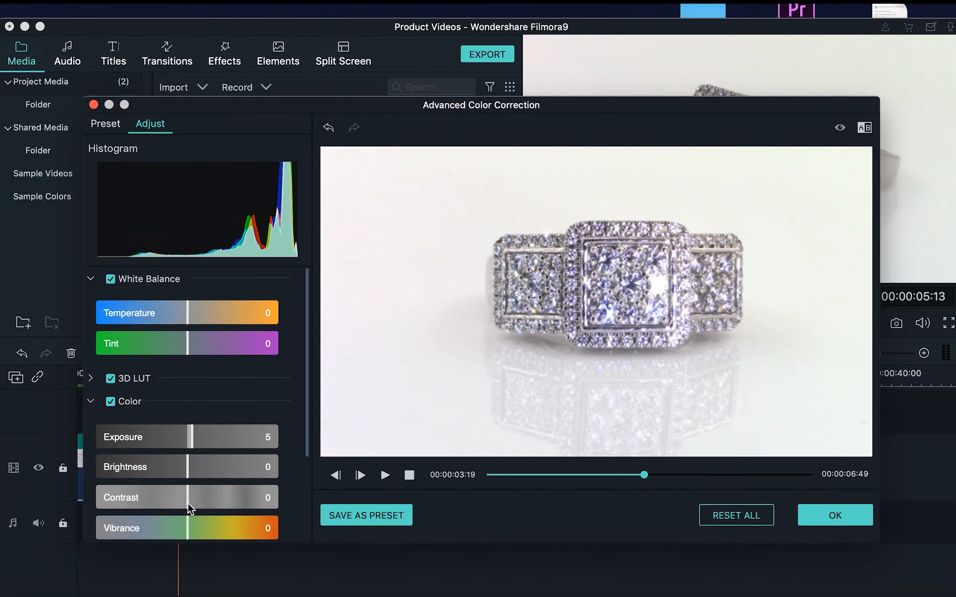
- Set the diamond ring clip's Contrast to 18 and play the corrected preview
drag(189, 508, 197, 507)
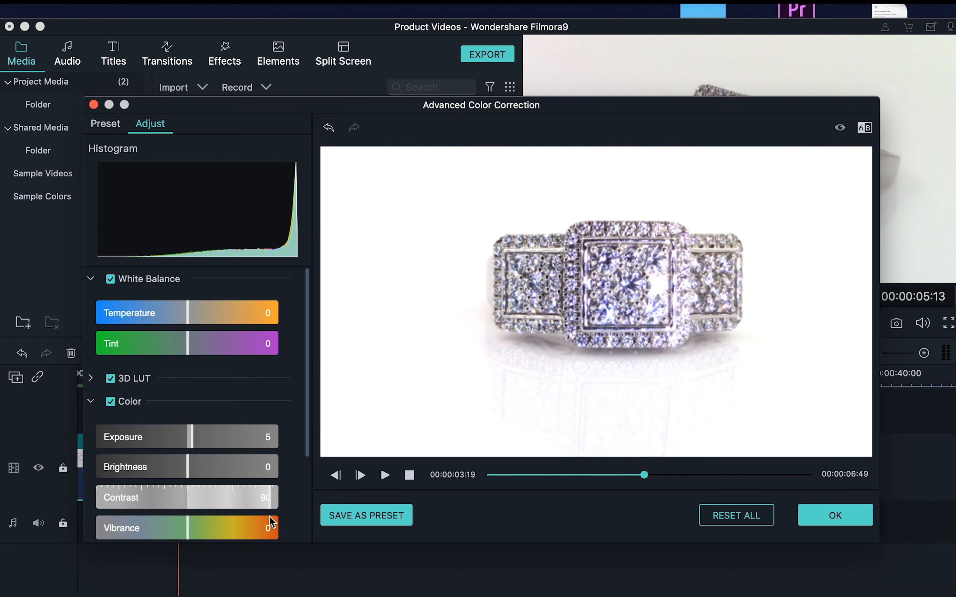
mouse_move(197, 507)
mouse_down()
mouse_move(212, 518)
mouse_move(279, 525)
mouse_move(187, 523)
mouse_move(220, 530)
mouse_move(203, 522)
mouse_up()
click(385, 475)
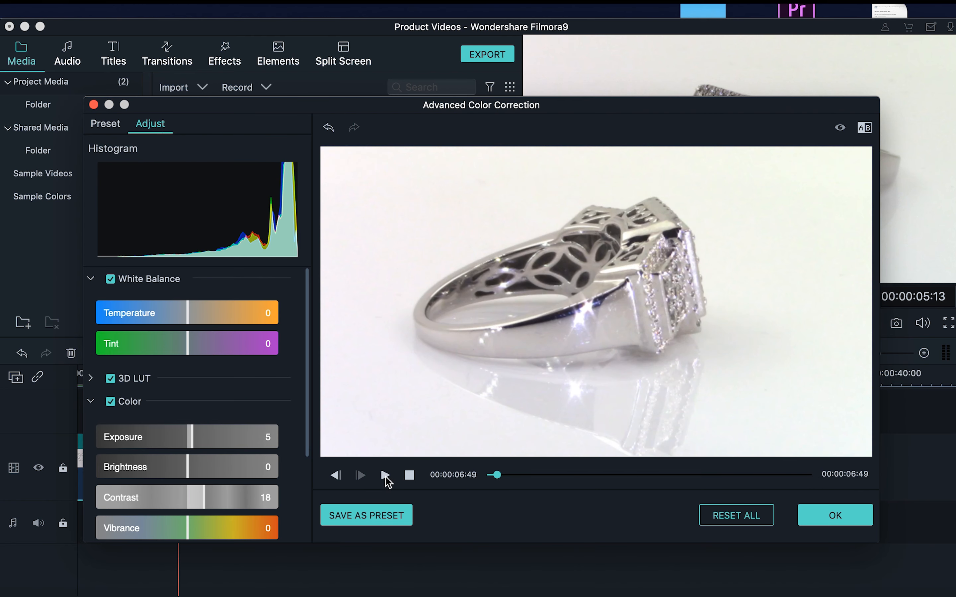
- Preview the clip up to 00:00:04:13, set its Exposure to 10 and continue the playback
click(385, 475)
click(385, 475)
drag(193, 436, 197, 440)
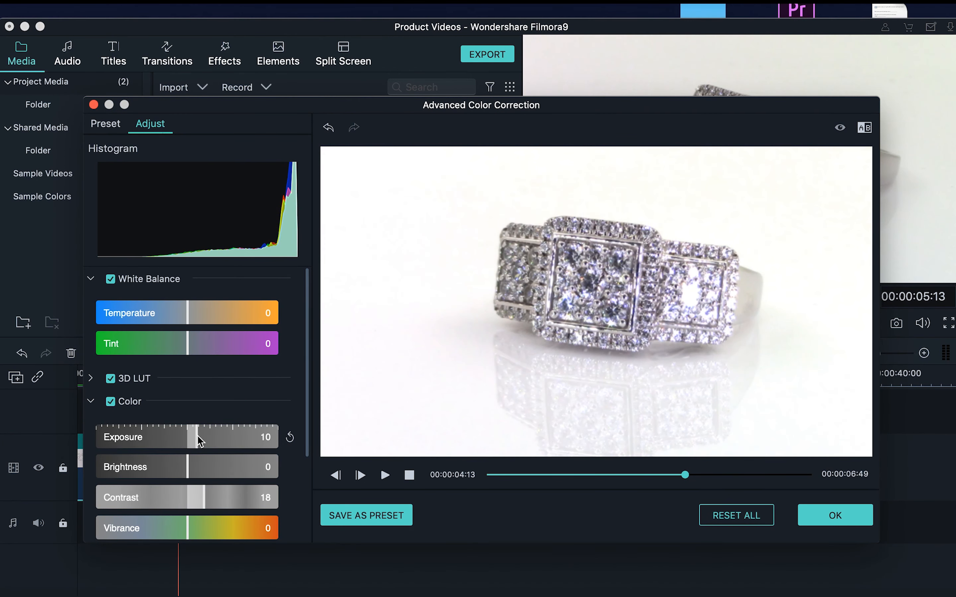
click(385, 475)
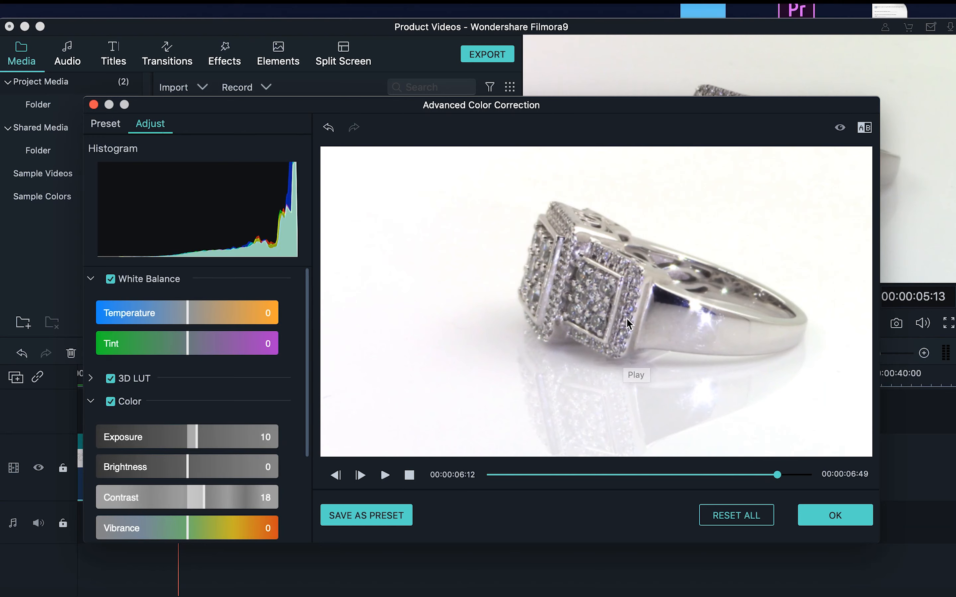
- Try a slight Vibrance adjustment on the diamond ring clip and collapse the Color settings
click(91, 402)
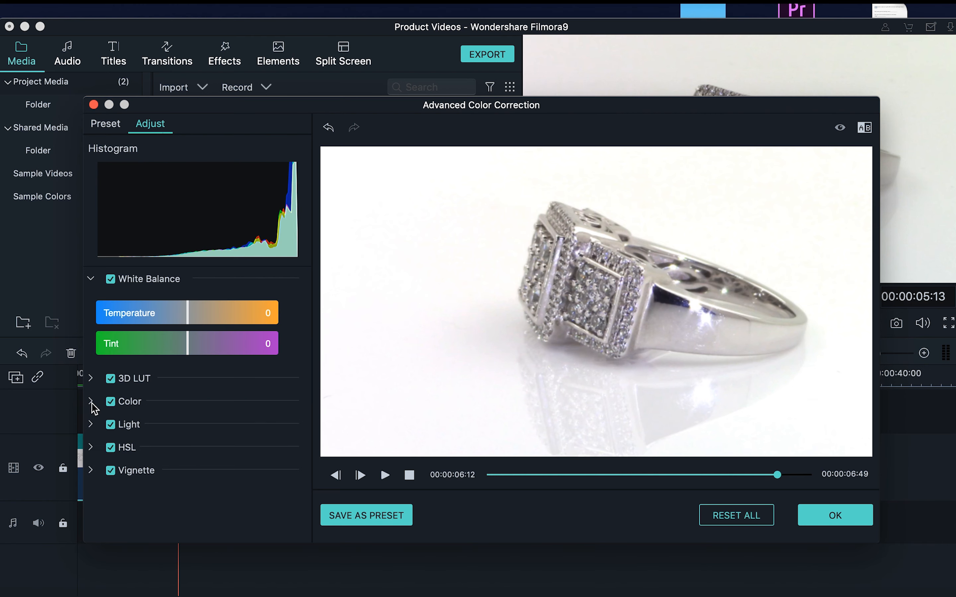
click(91, 402)
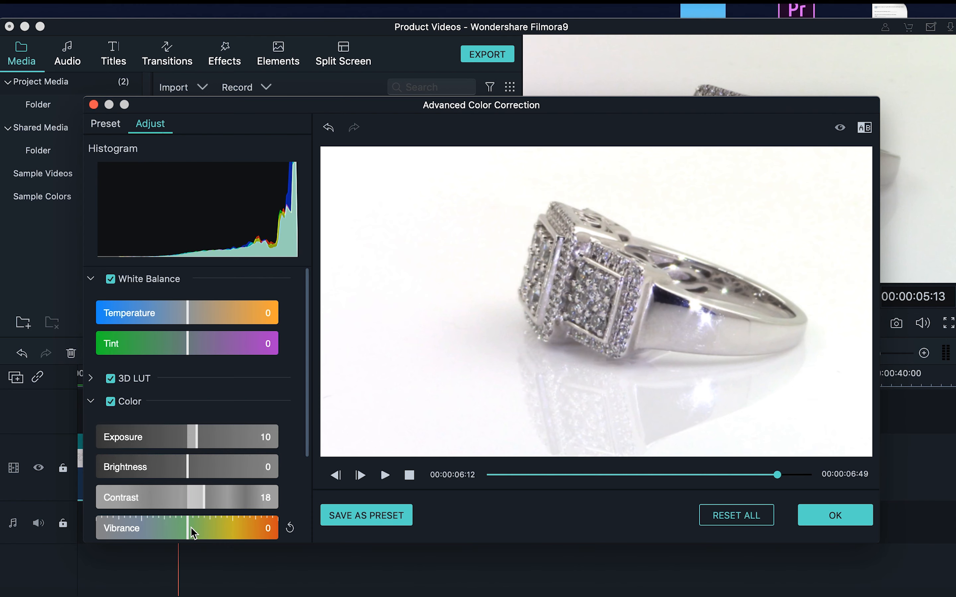
mouse_move(188, 527)
mouse_down()
mouse_move(214, 530)
mouse_move(167, 528)
mouse_move(262, 527)
mouse_move(154, 527)
mouse_move(279, 527)
mouse_move(124, 524)
mouse_move(259, 514)
mouse_move(182, 516)
mouse_move(239, 518)
mouse_move(188, 530)
mouse_up()
drag(188, 530, 187, 530)
click(90, 404)
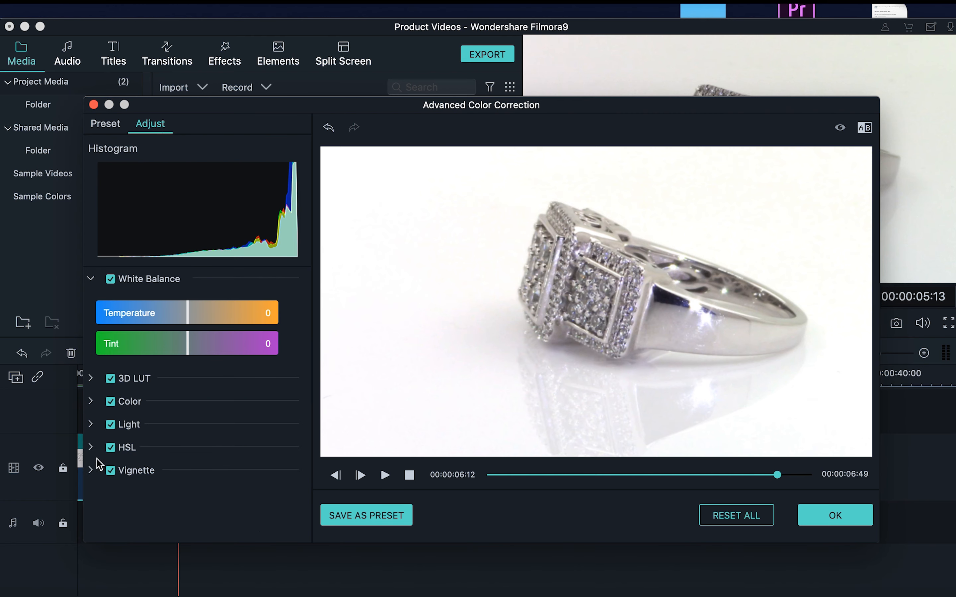
- Expand the Light adjustments, set the diamond ring clip's Highlights to -23 and play the preview
click(91, 426)
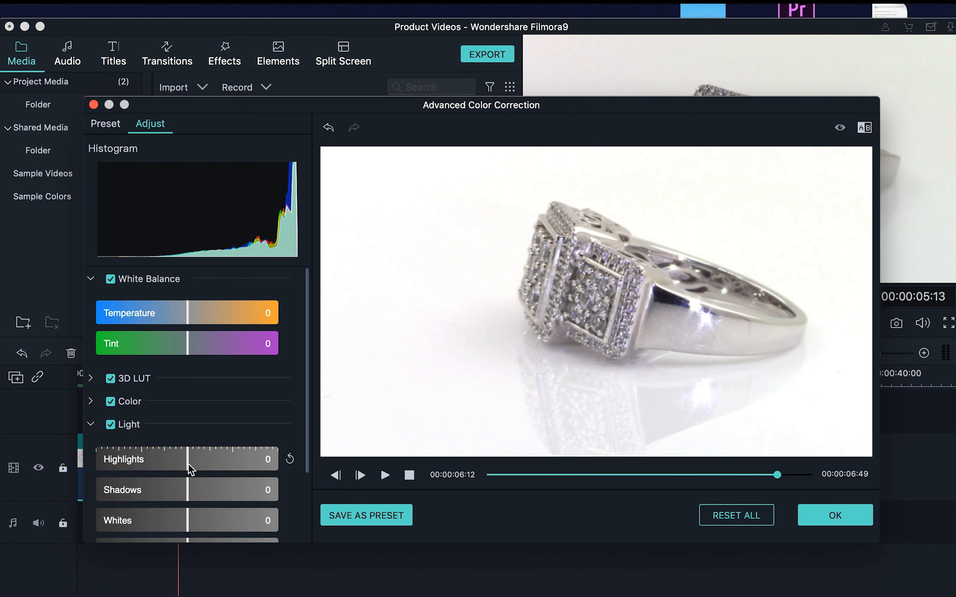
drag(188, 465, 166, 496)
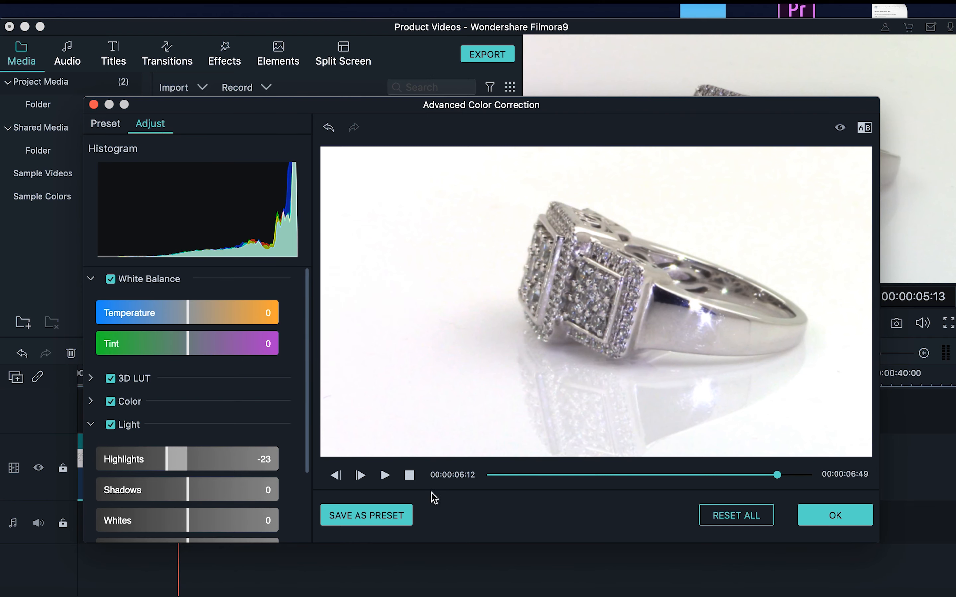
click(385, 476)
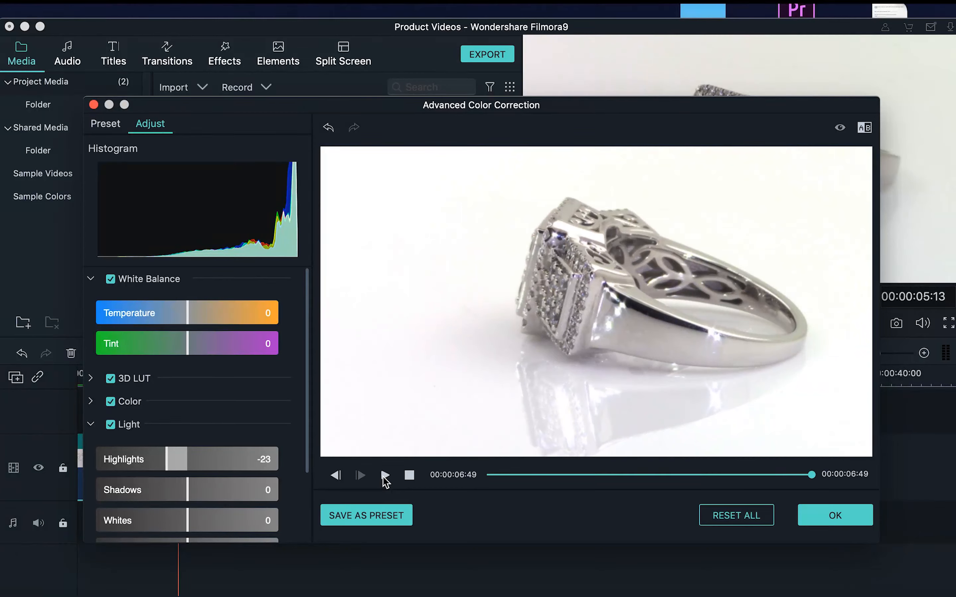
- Replay the corrected preview of the diamond ring clip up to 00:00:04:28 and set its Whites to -2
click(493, 476)
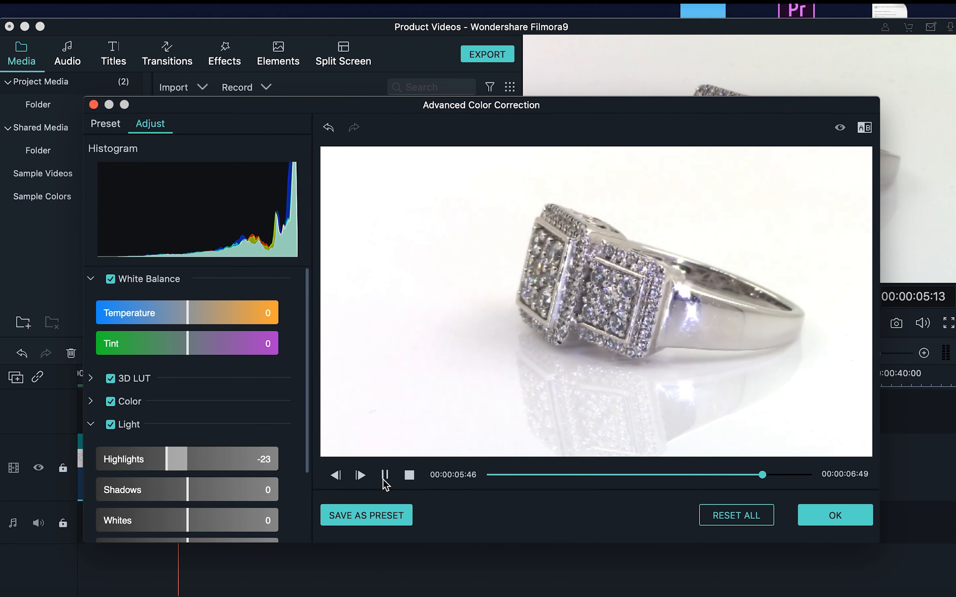
click(511, 475)
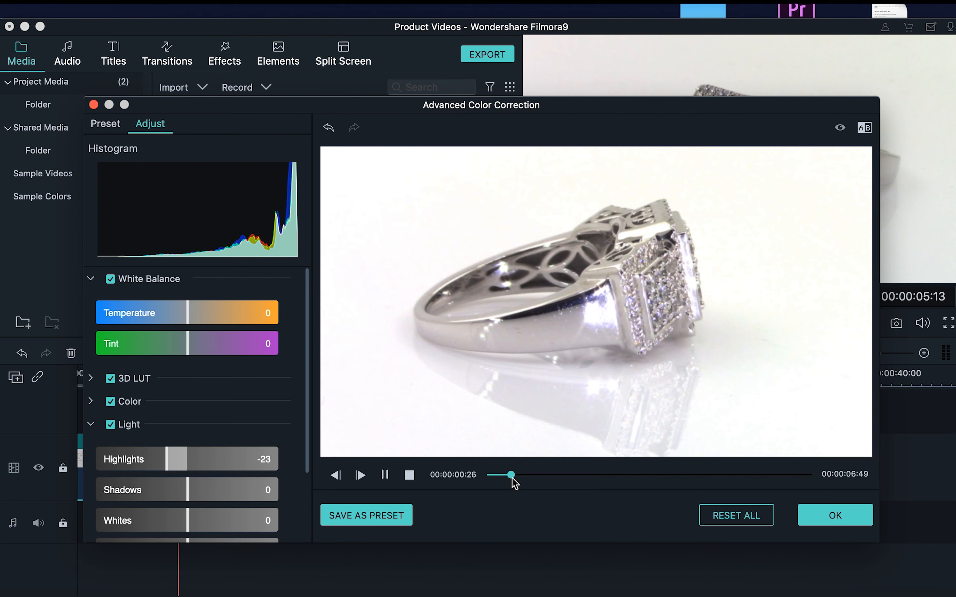
click(385, 475)
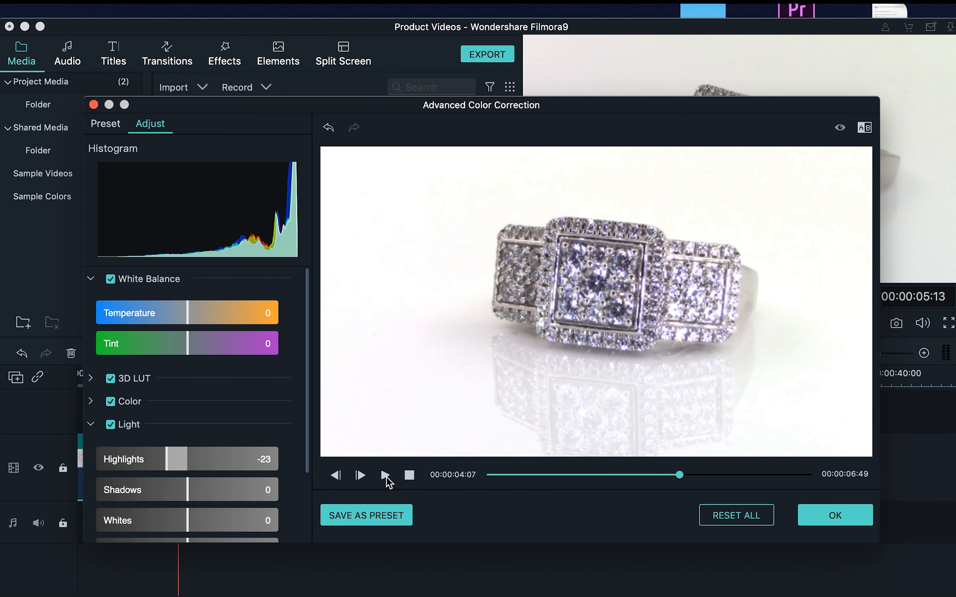
click(385, 476)
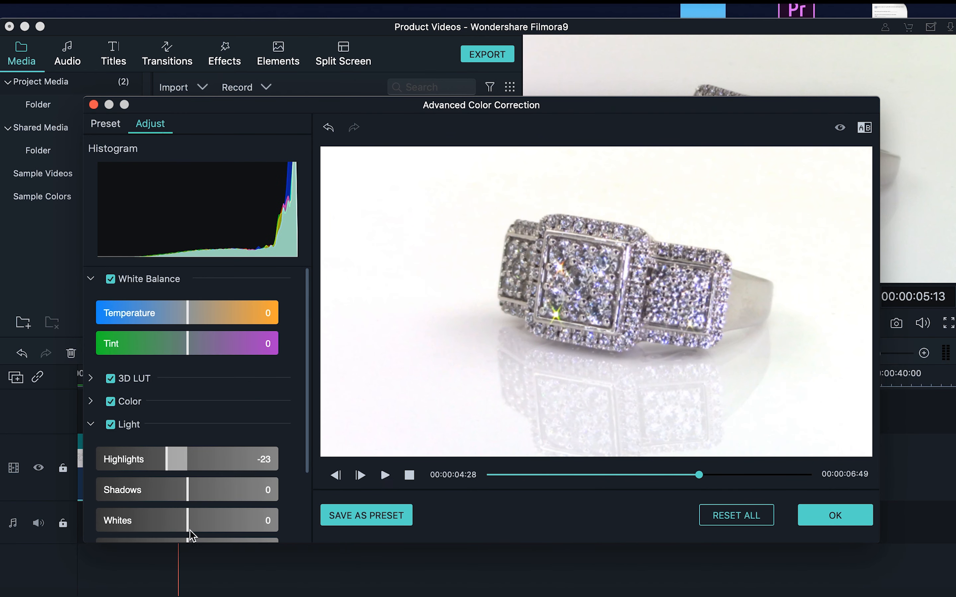
mouse_move(188, 520)
mouse_down()
mouse_move(197, 524)
mouse_move(185, 527)
mouse_up()
mouse_move(195, 527)
mouse_down()
mouse_move(229, 534)
mouse_move(176, 531)
mouse_move(185, 531)
mouse_up()
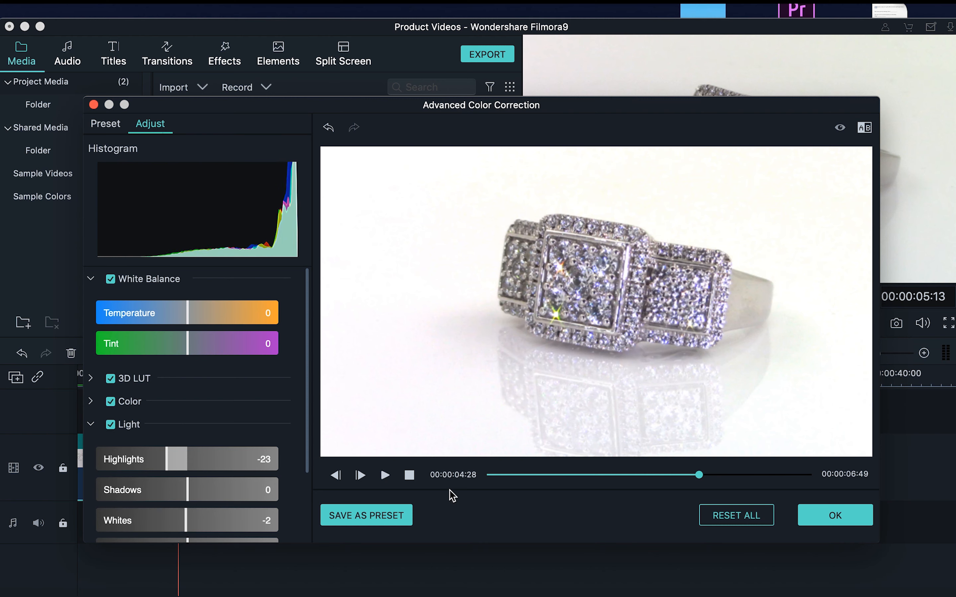
- Save the color settings as a custom preset named Rings Preset and apply the correction to the diamond ring clip
click(373, 522)
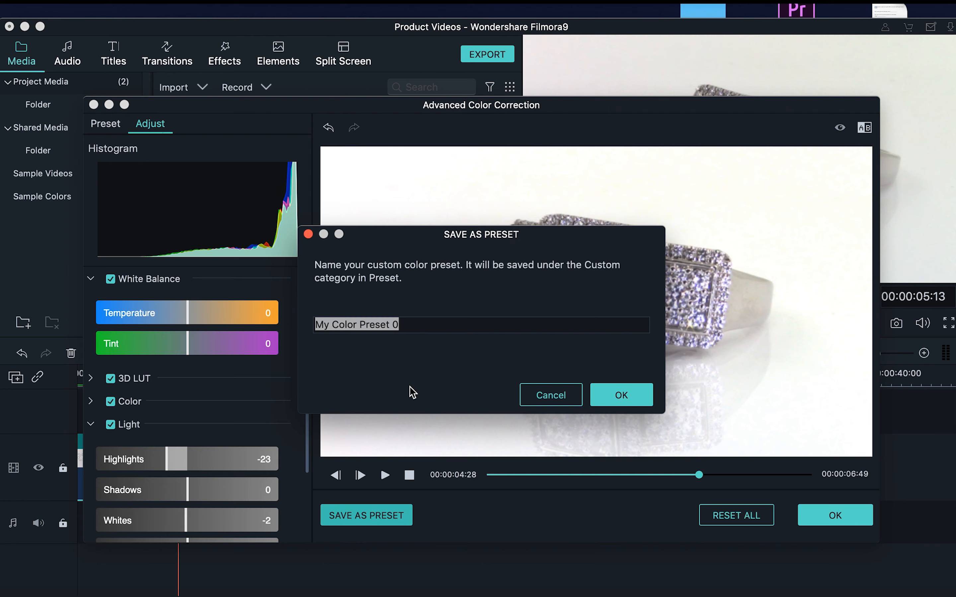
text(Rings Preset)
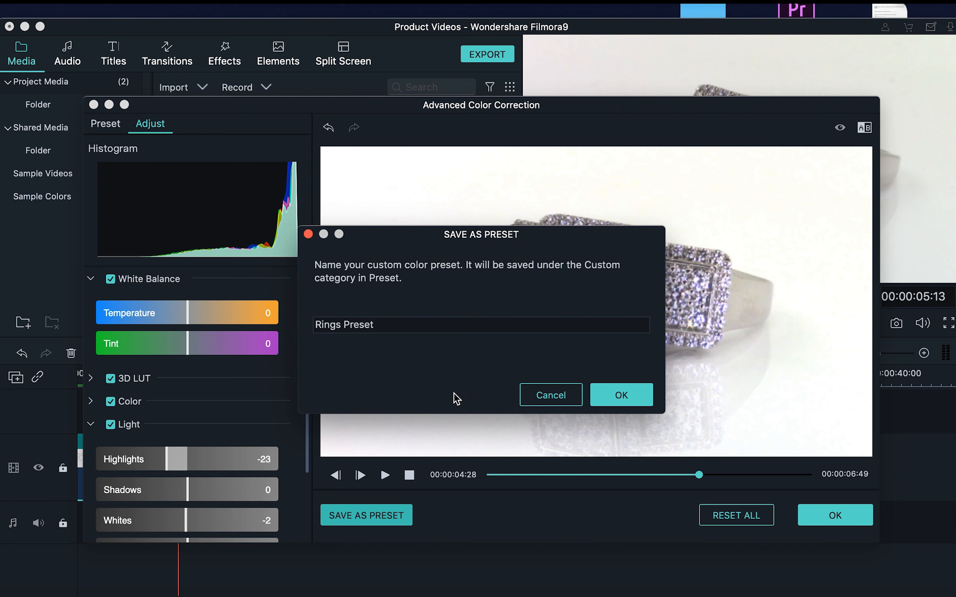
click(634, 397)
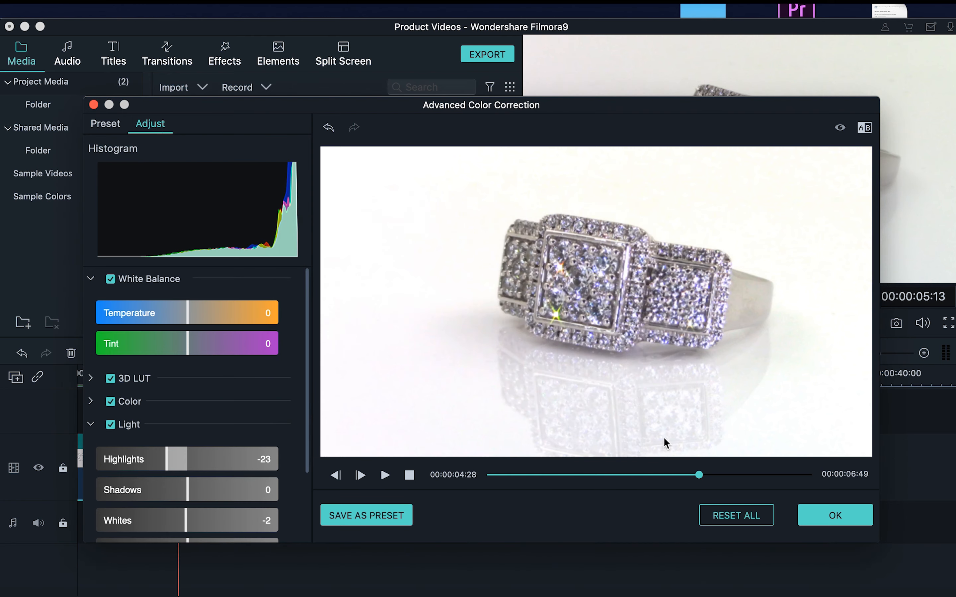
click(810, 519)
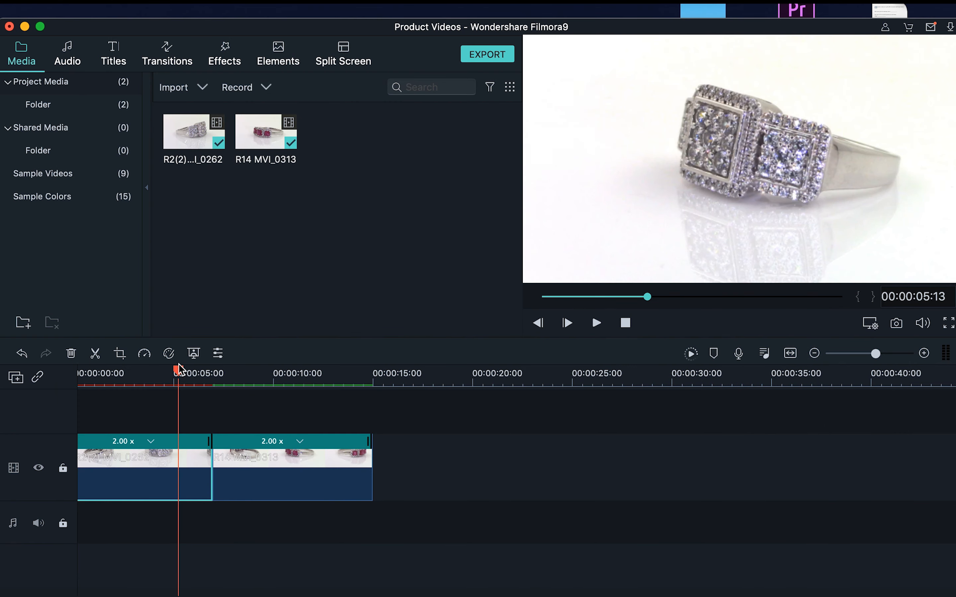
- Color-correct the ruby ring clip, R14 MVI_0313, with the custom Rings Preset
drag(178, 369, 226, 374)
click(251, 461)
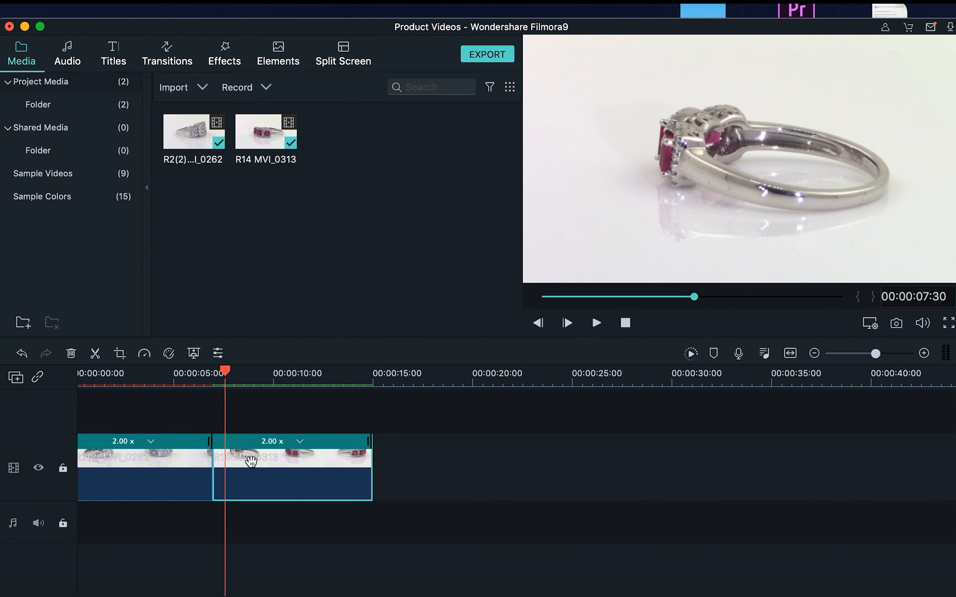
right_click(252, 463)
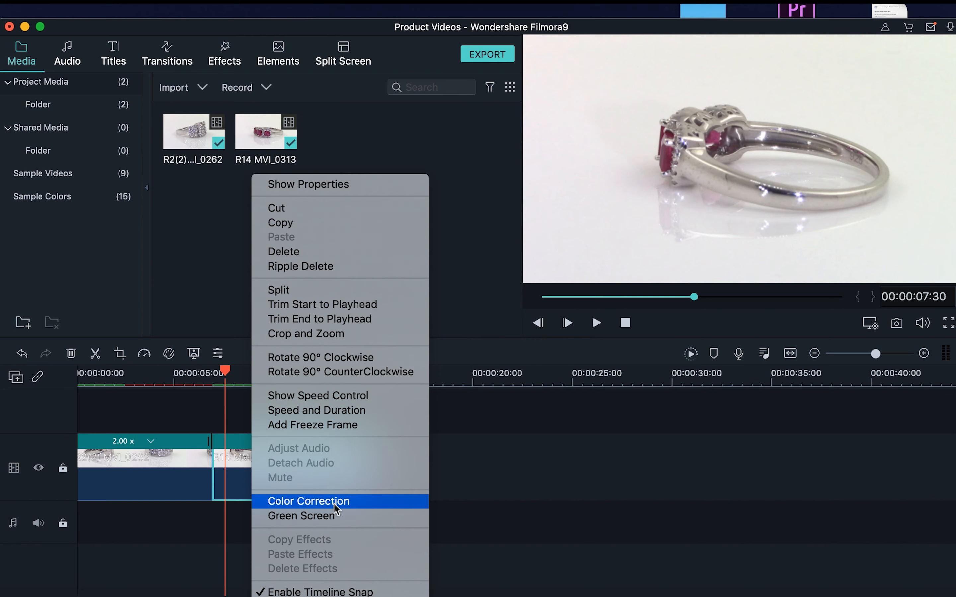
click(308, 501)
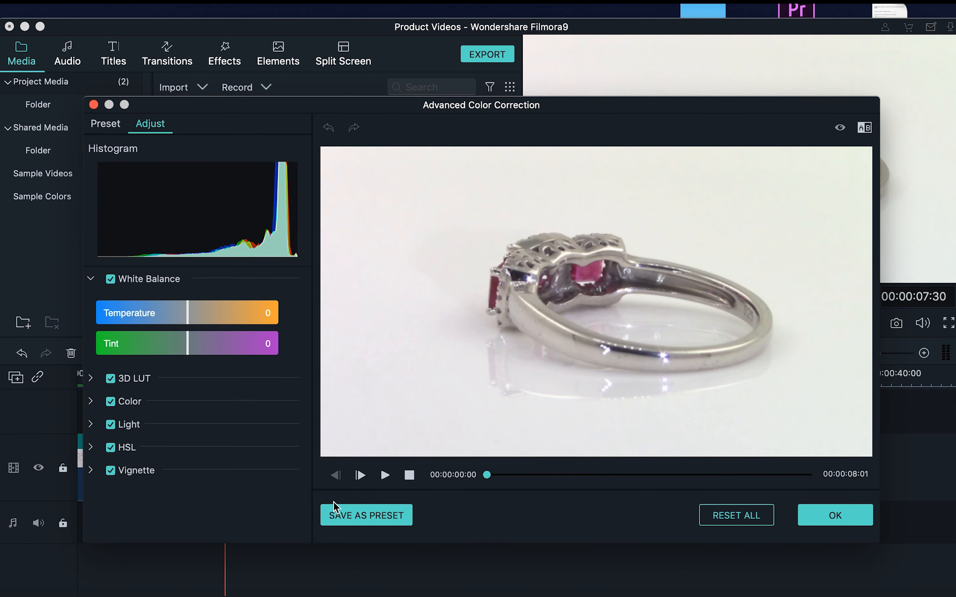
click(106, 126)
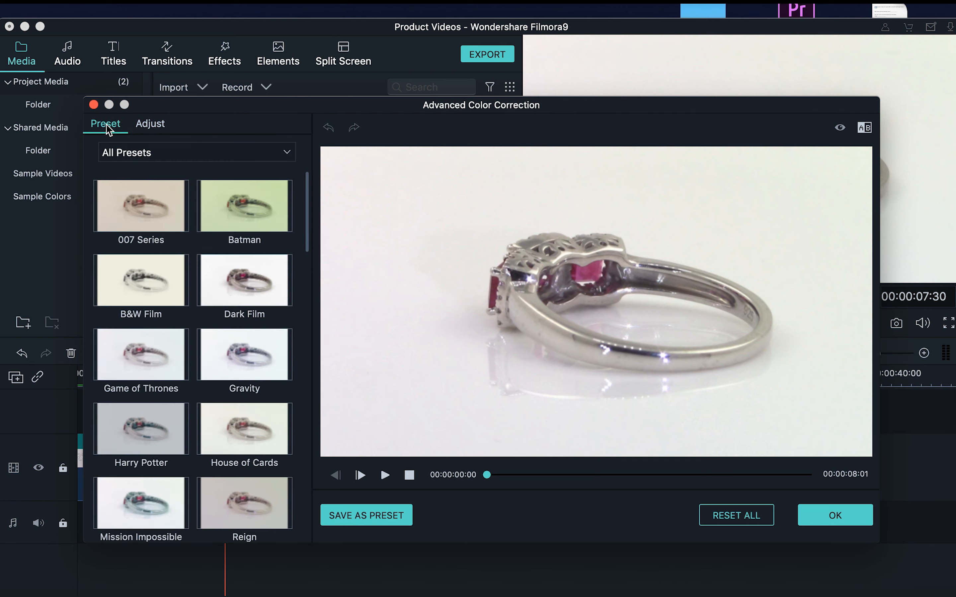
click(133, 155)
click(166, 189)
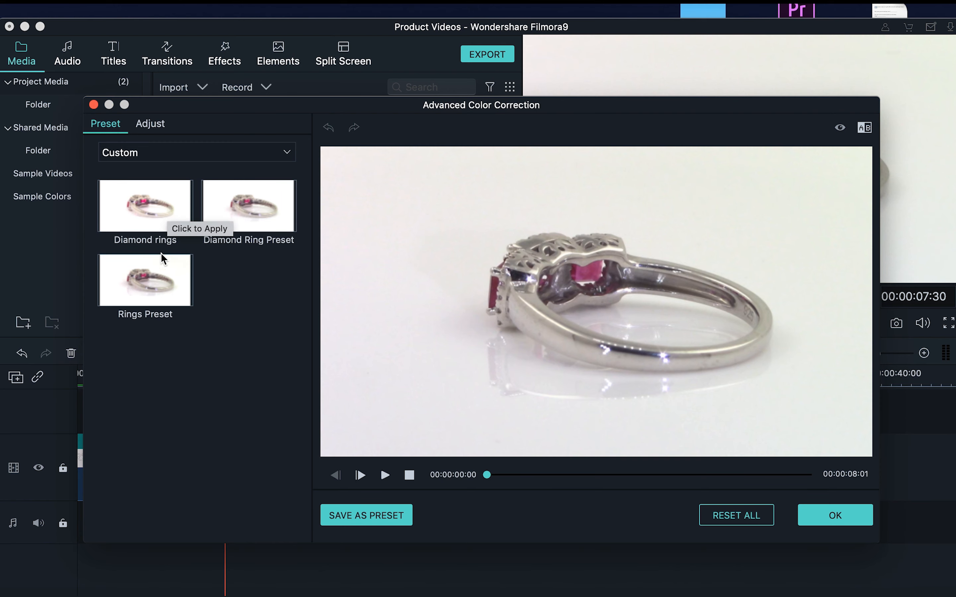
click(165, 289)
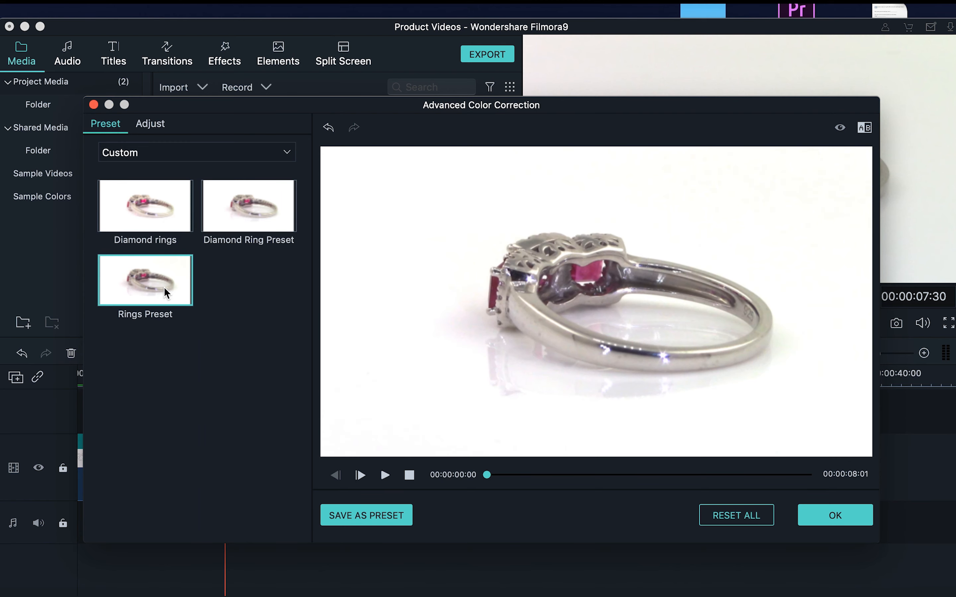
click(825, 520)
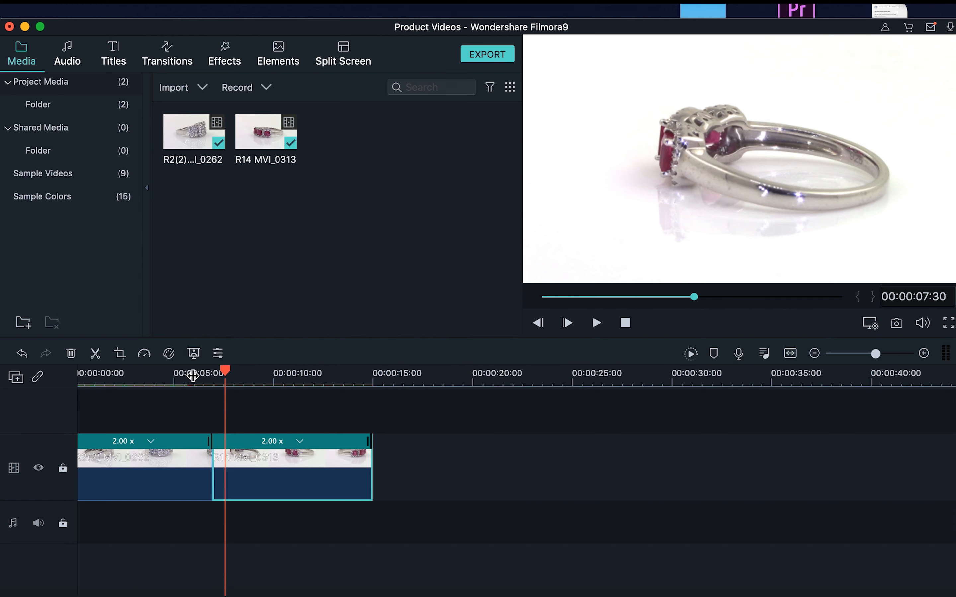
- Play the timeline from 00:00:06:40 across the cut to compare the two corrected ring clips
mouse_move(193, 375)
mouse_down()
mouse_move(235, 374)
mouse_move(208, 373)
mouse_up()
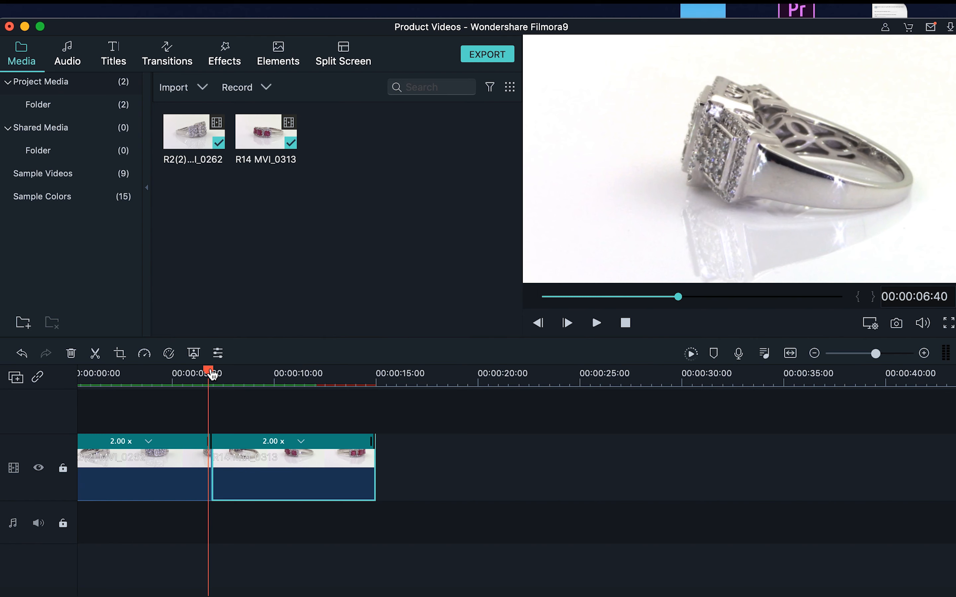
click(601, 326)
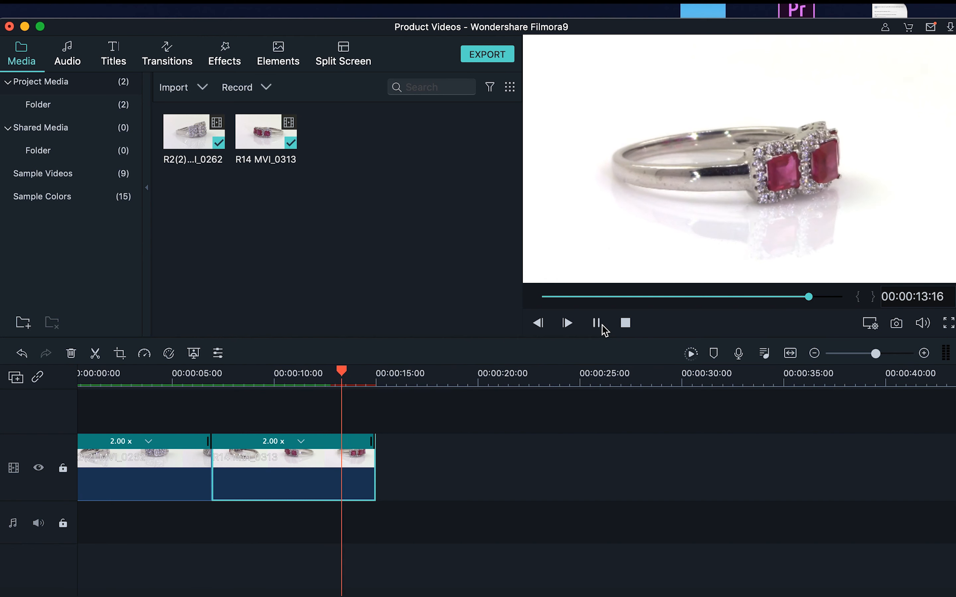
click(598, 324)
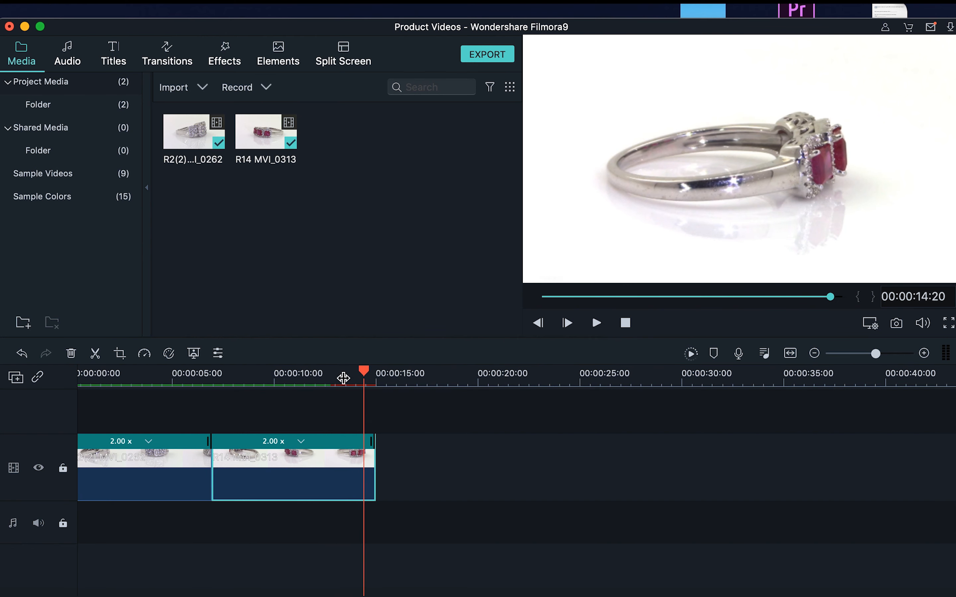
- Render the timeline preview and play both ring clips from the beginning of the timeline
key(Return)
click(207, 371)
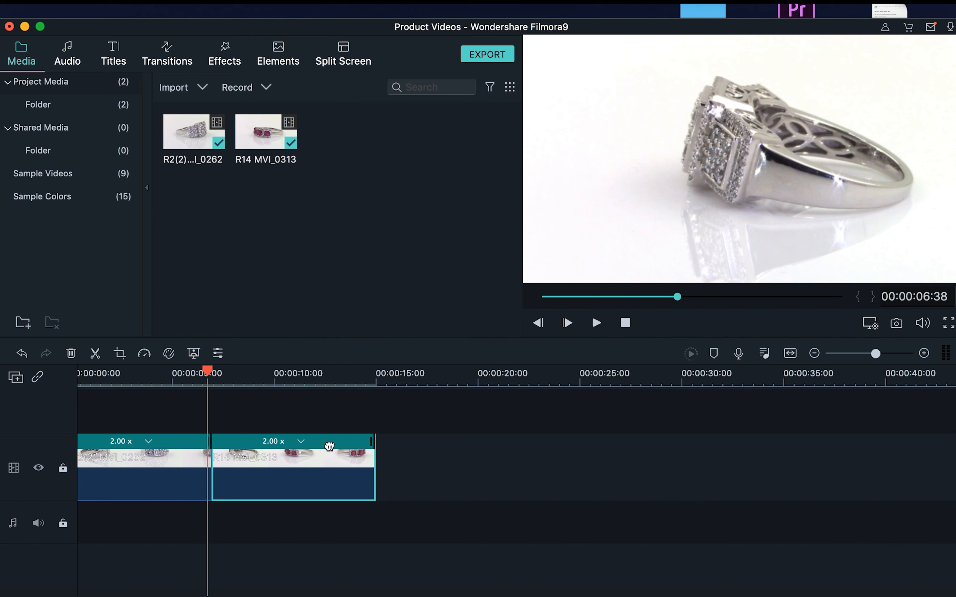
click(330, 446)
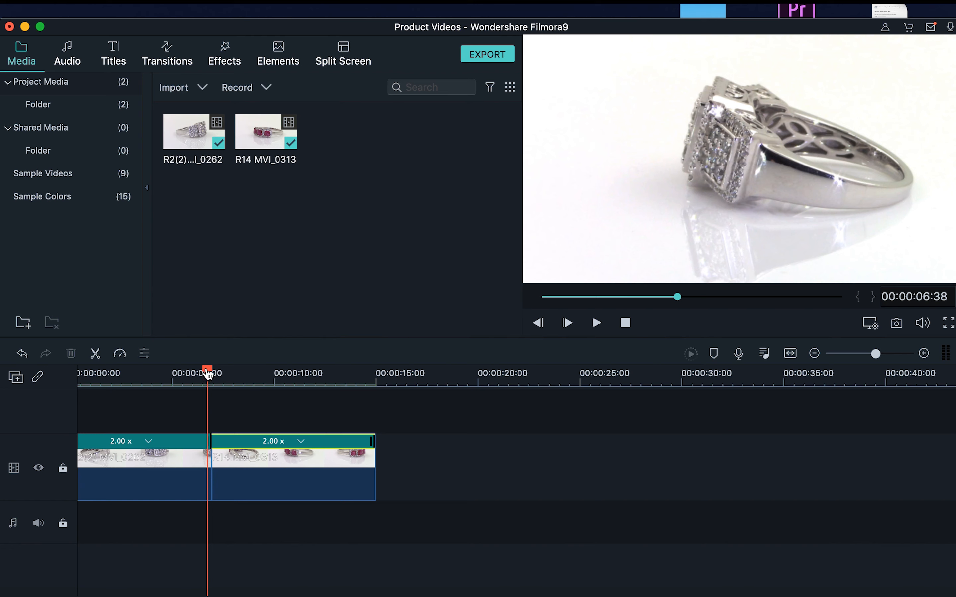
drag(210, 372, 190, 380)
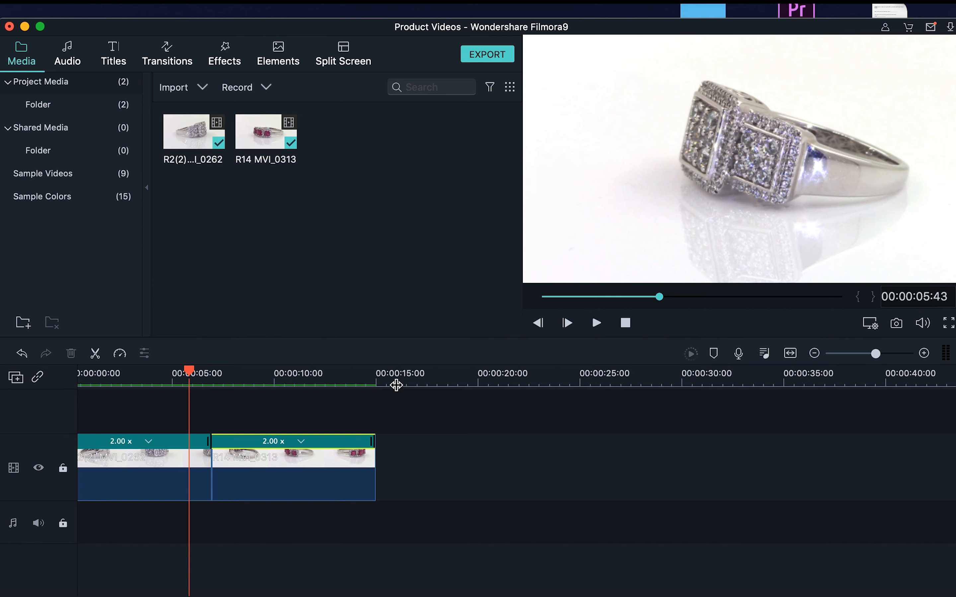
drag(379, 376, 75, 405)
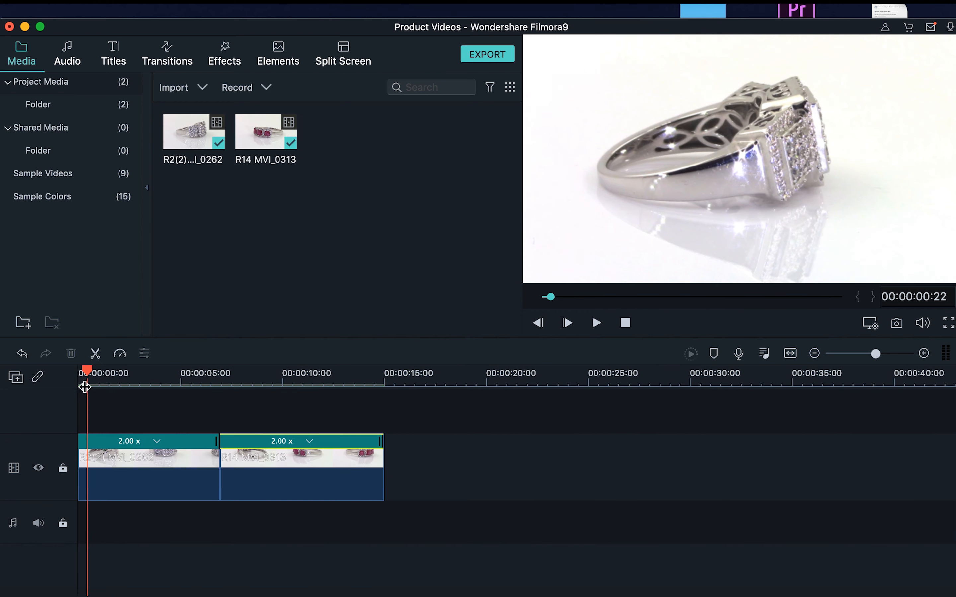
drag(86, 375, 79, 375)
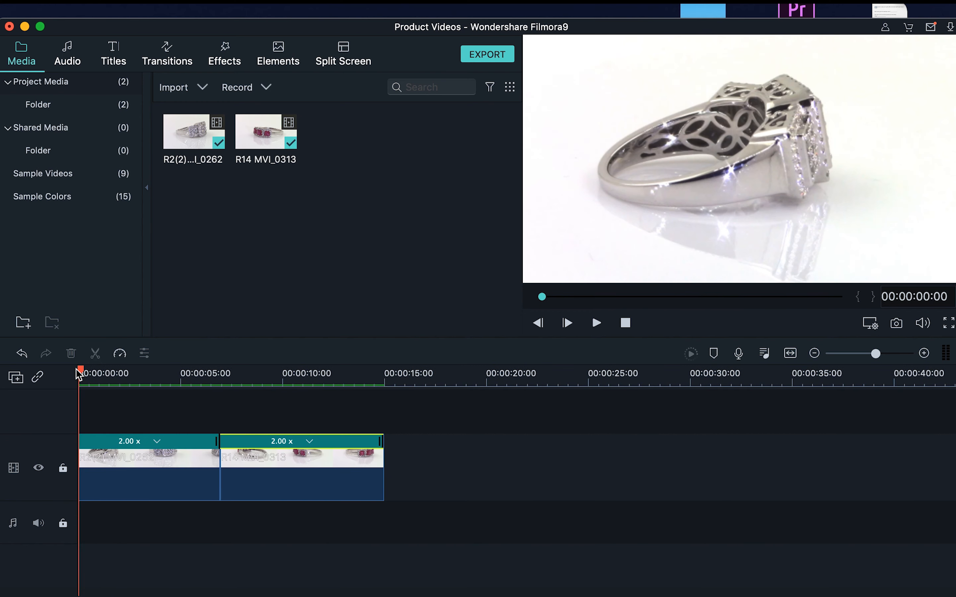
key(space)
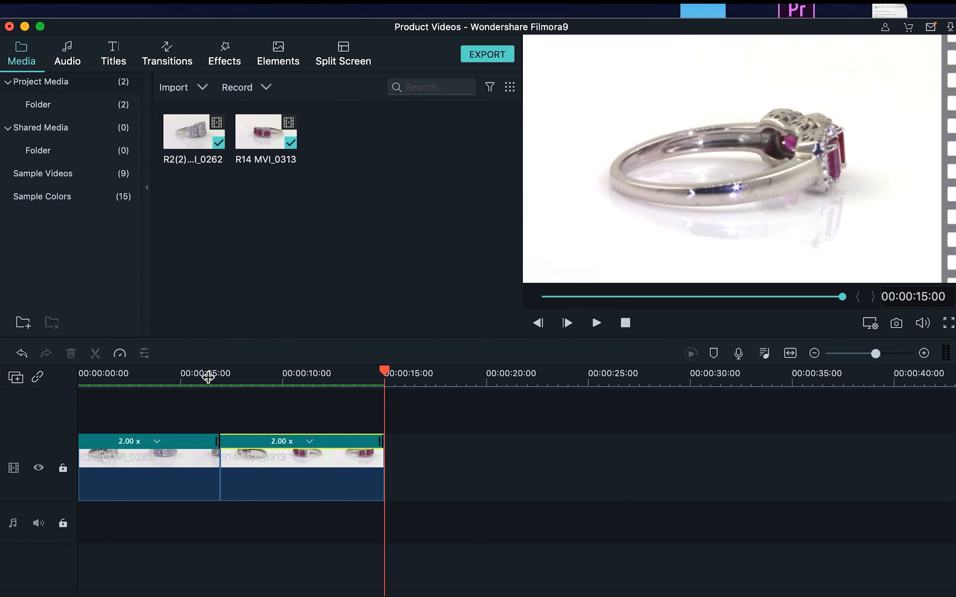
- Move the playhead to 00:00:04:08 and open the Crop and Zoom settings of the diamond ring clip
click(207, 375)
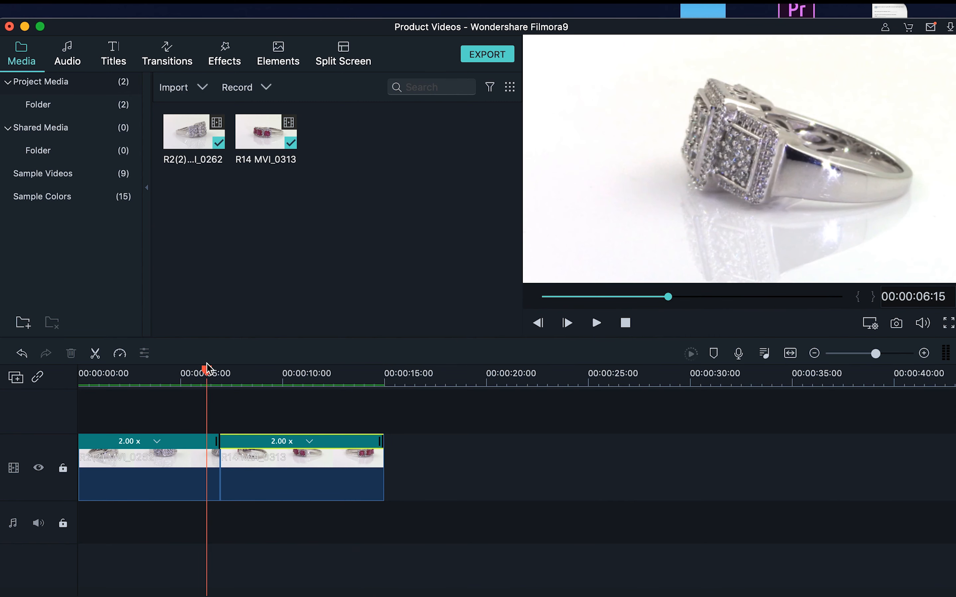
drag(206, 369, 163, 375)
click(173, 454)
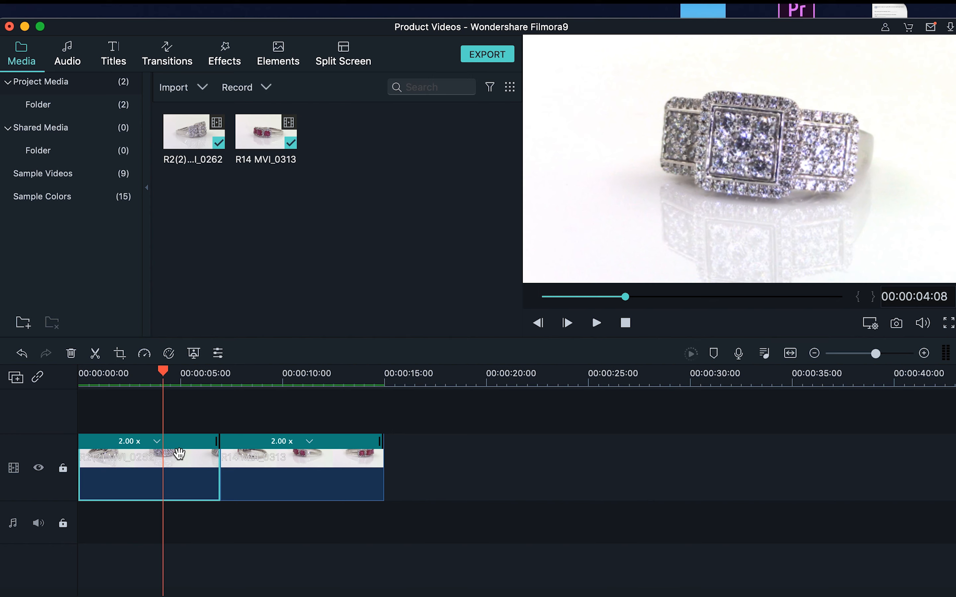
right_click(180, 453)
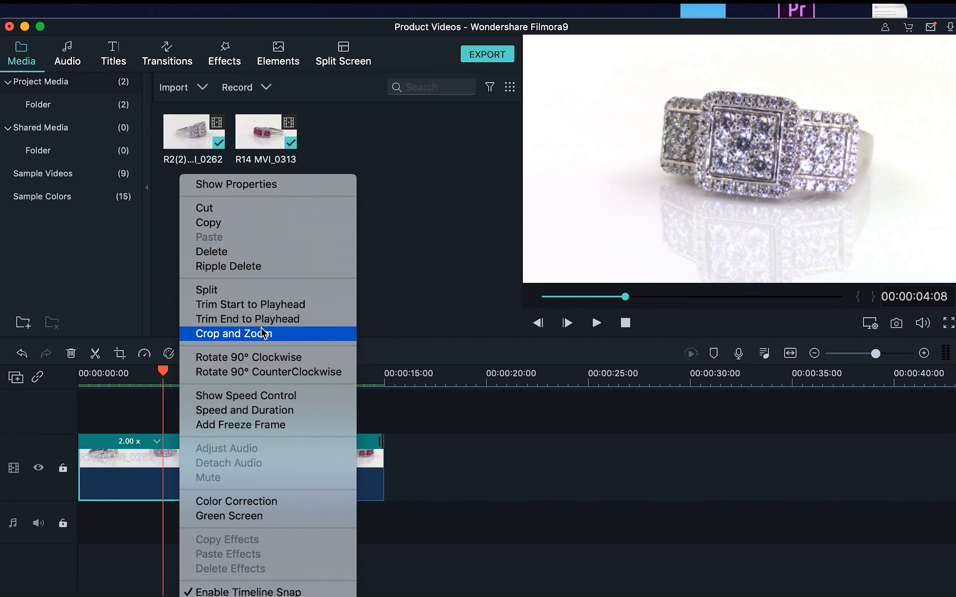
click(130, 414)
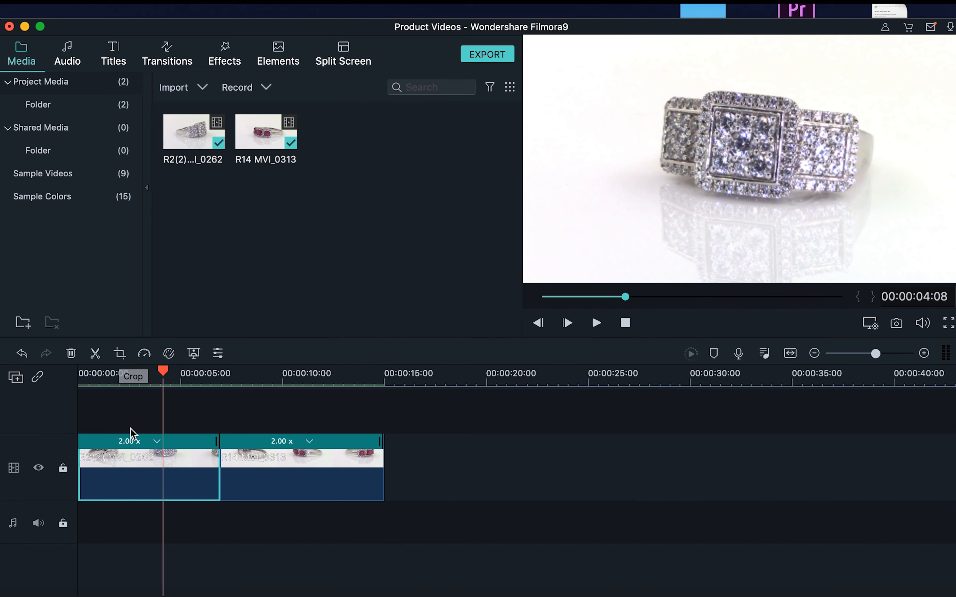
right_click(175, 450)
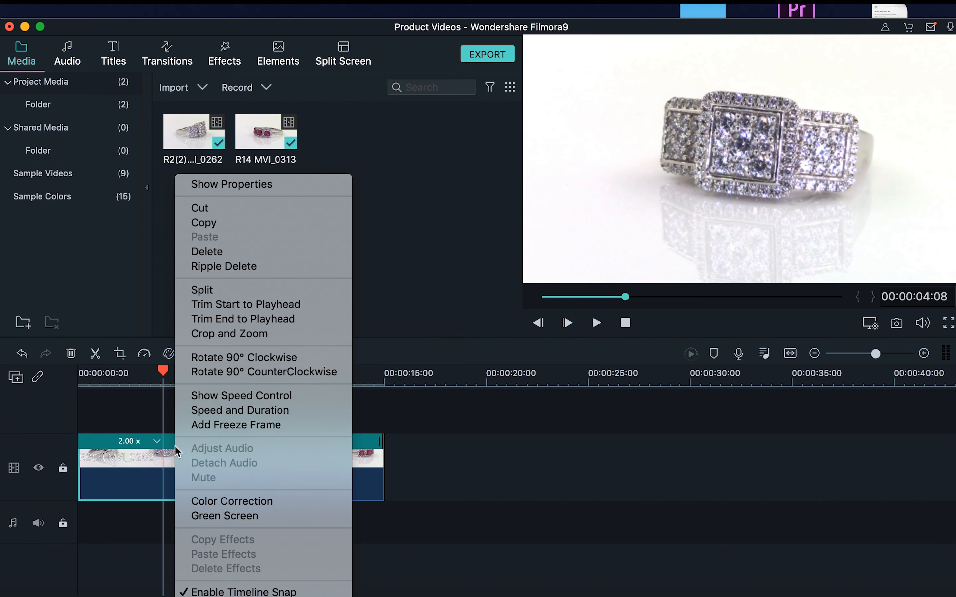
click(239, 338)
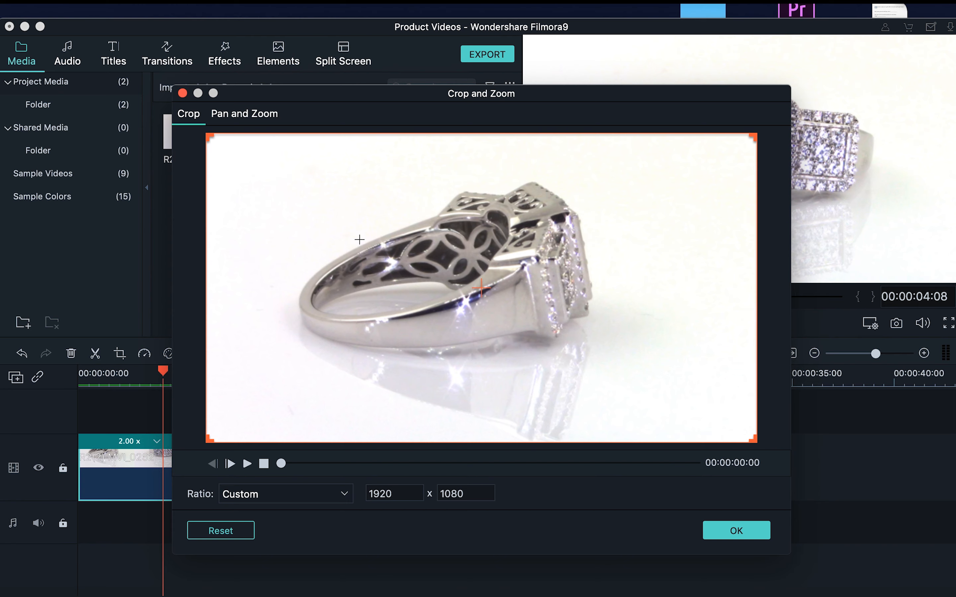
- Preview the diamond ring clip in the Crop and Zoom settings and return to its 00:00:00:07 frame
click(247, 465)
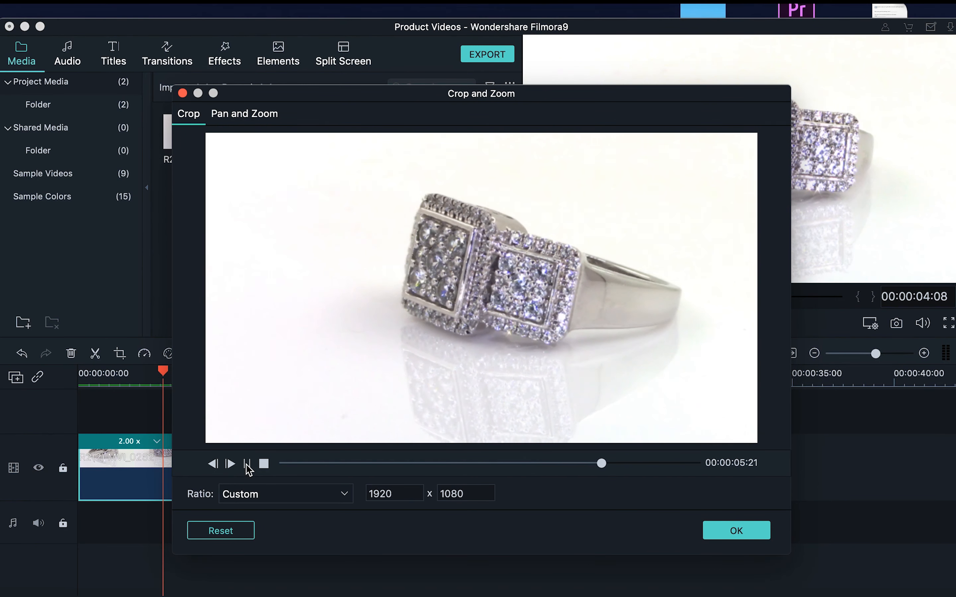
click(247, 464)
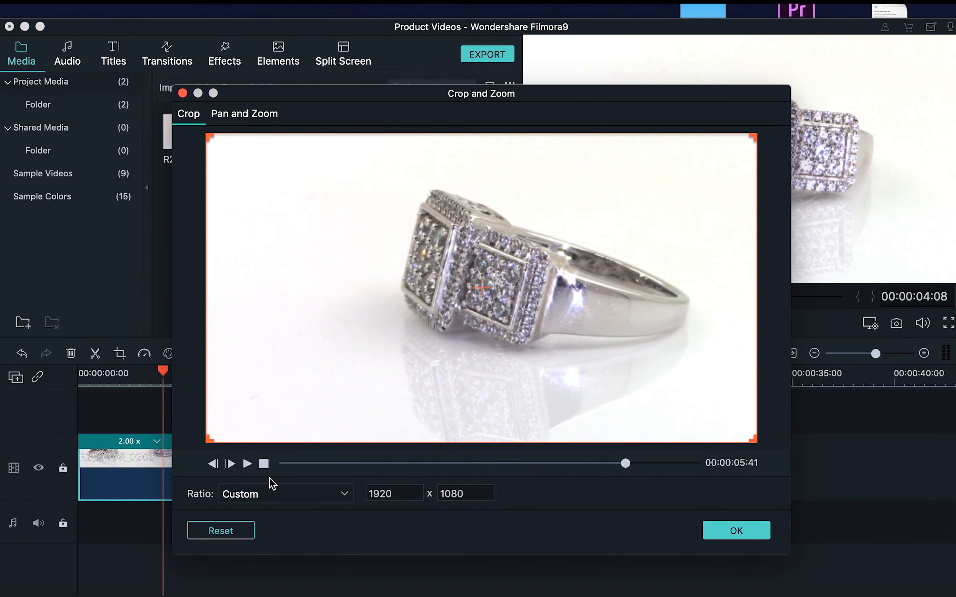
mouse_move(292, 462)
mouse_down()
mouse_move(350, 465)
mouse_move(286, 470)
mouse_up()
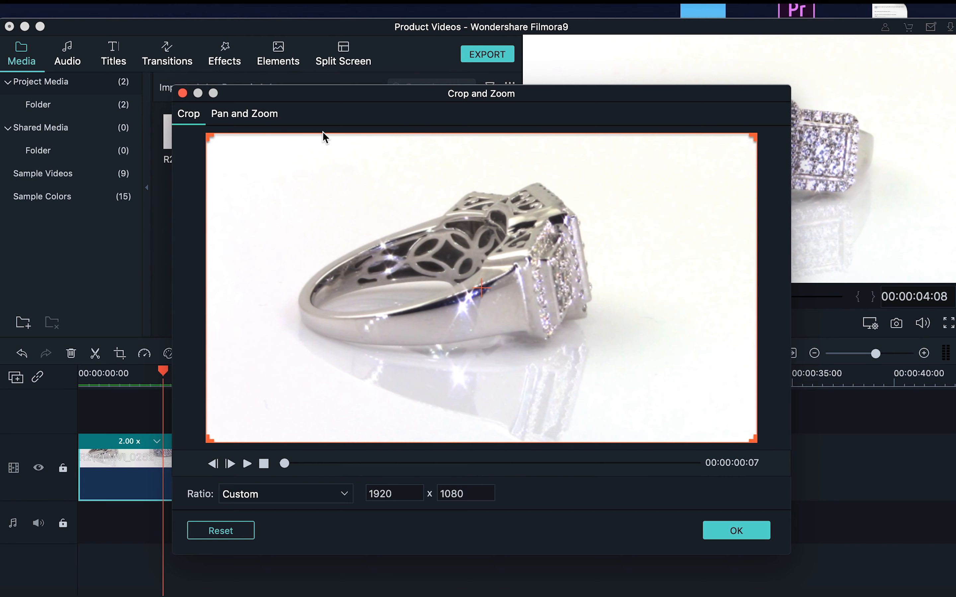
- Apply a pan and zoom to the diamond ring clip, with the End frame at about 1260 x 699 around the ring
click(262, 117)
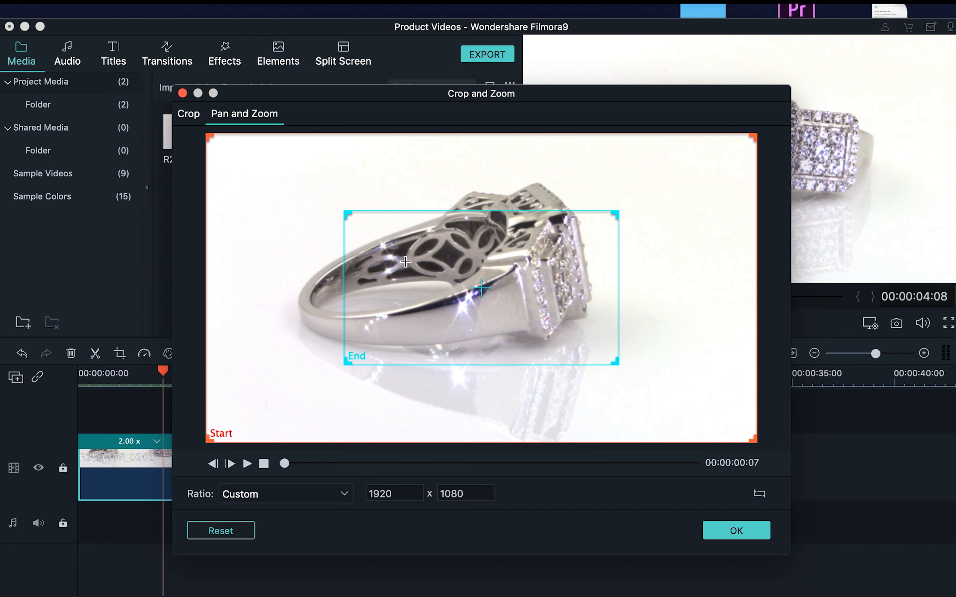
drag(347, 214, 305, 182)
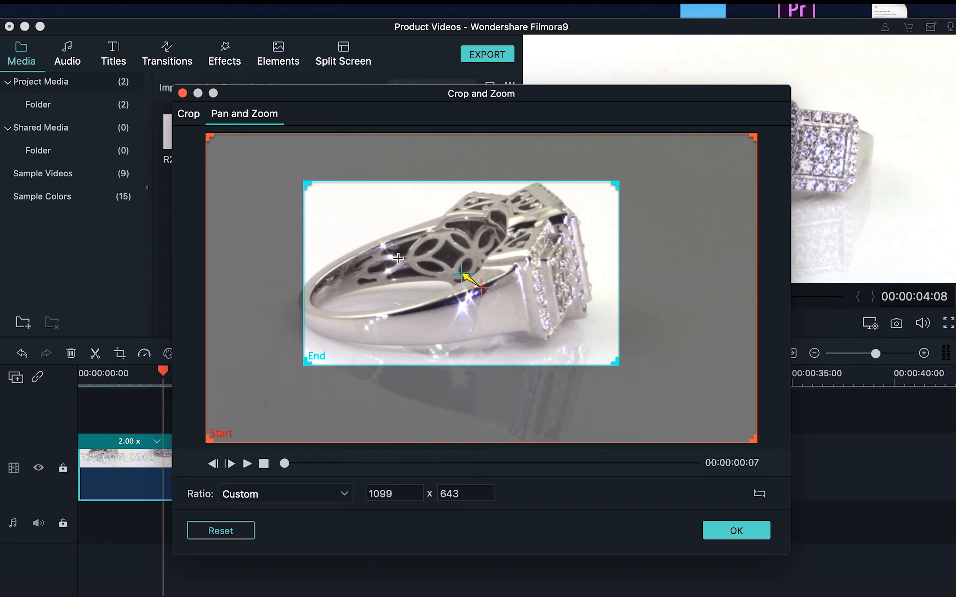
drag(417, 266, 410, 269)
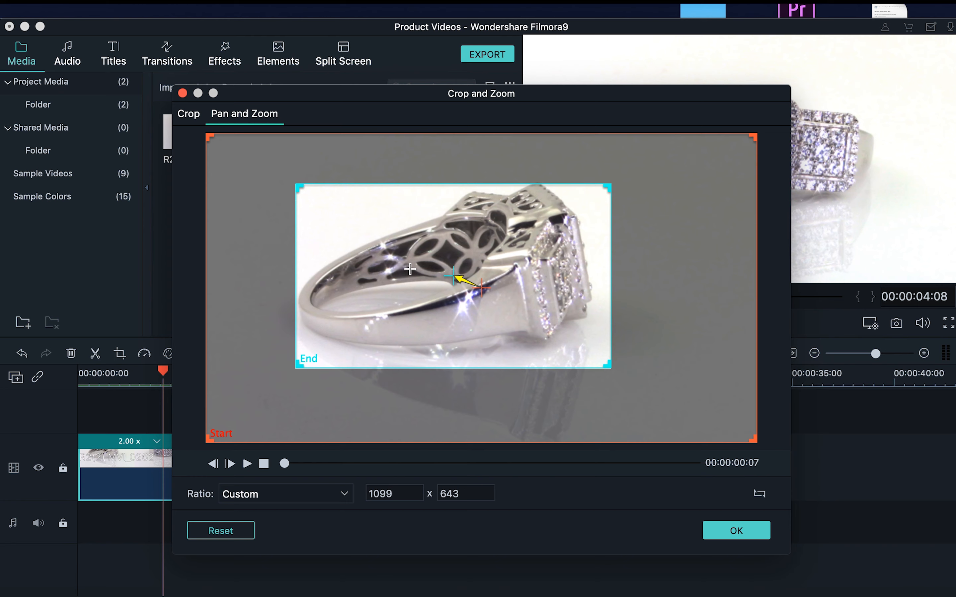
drag(410, 269, 480, 262)
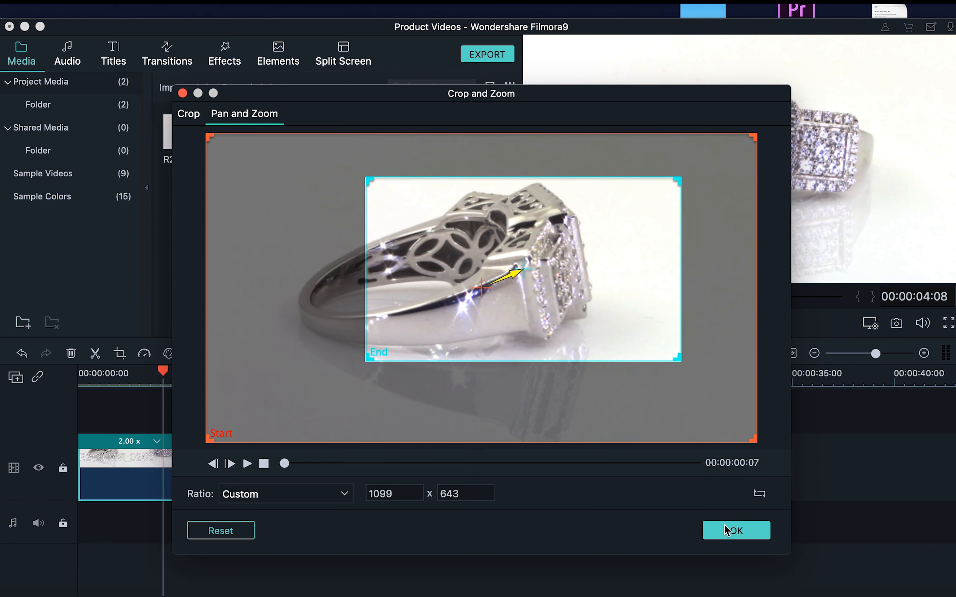
drag(365, 359, 319, 377)
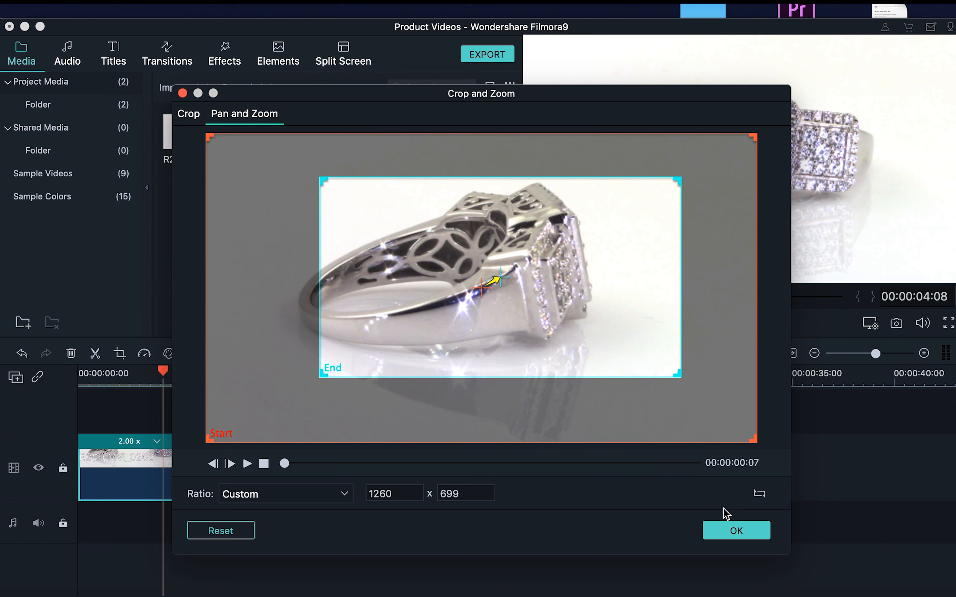
click(740, 532)
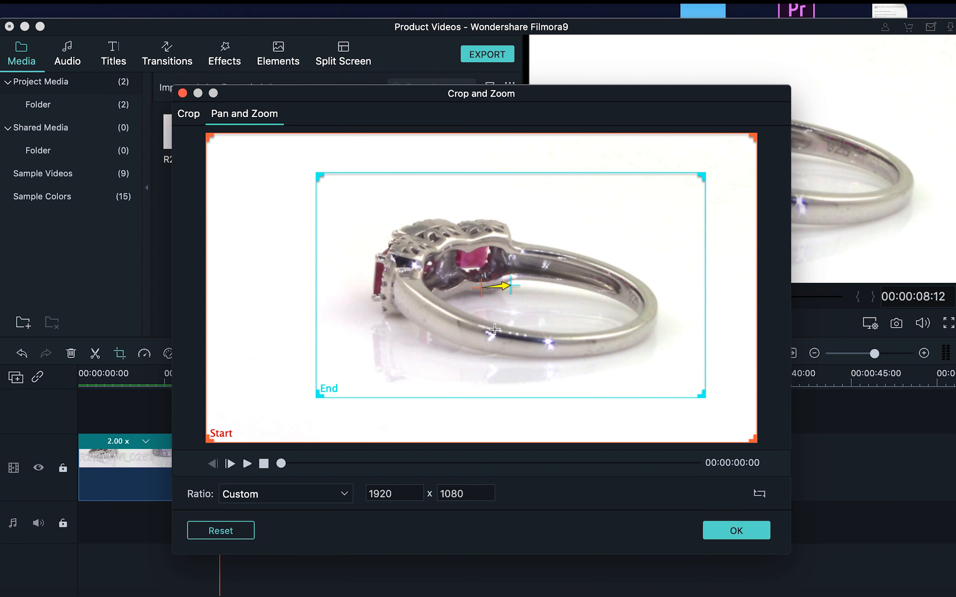
- Enlarge the ruby ring clip's pan and zoom End frame to about 1438 x 836 and apply it
click(495, 329)
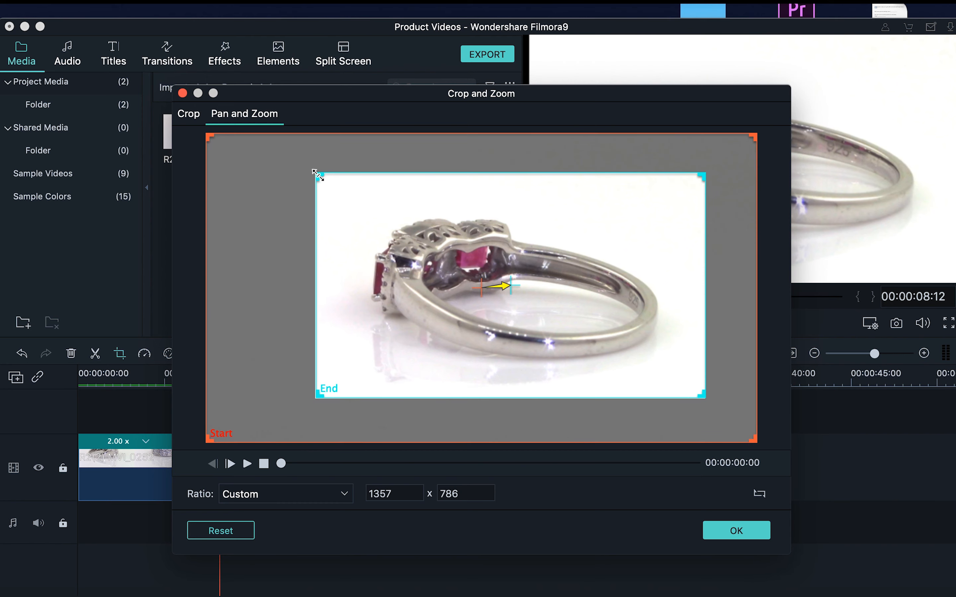
drag(317, 174, 293, 159)
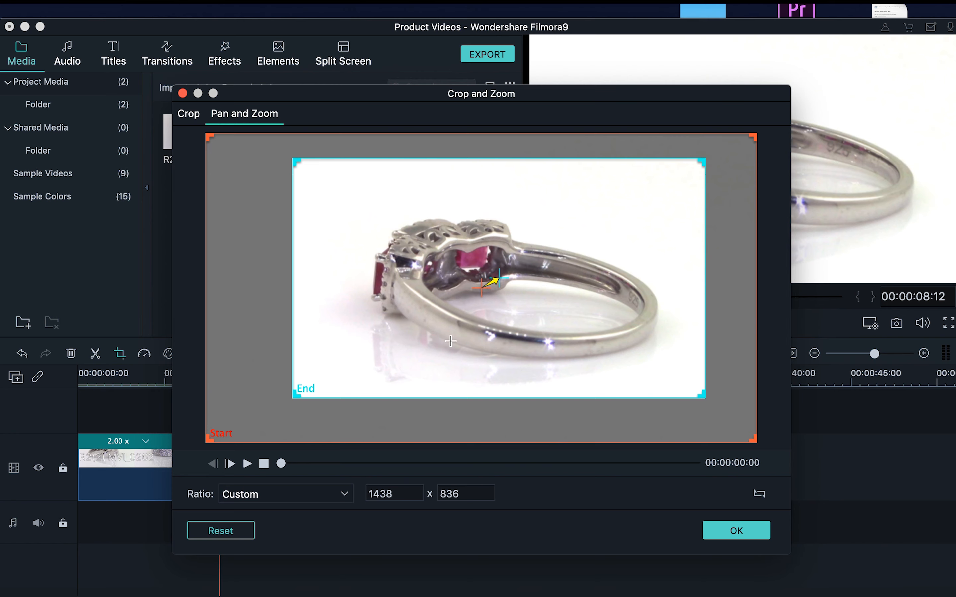
click(727, 535)
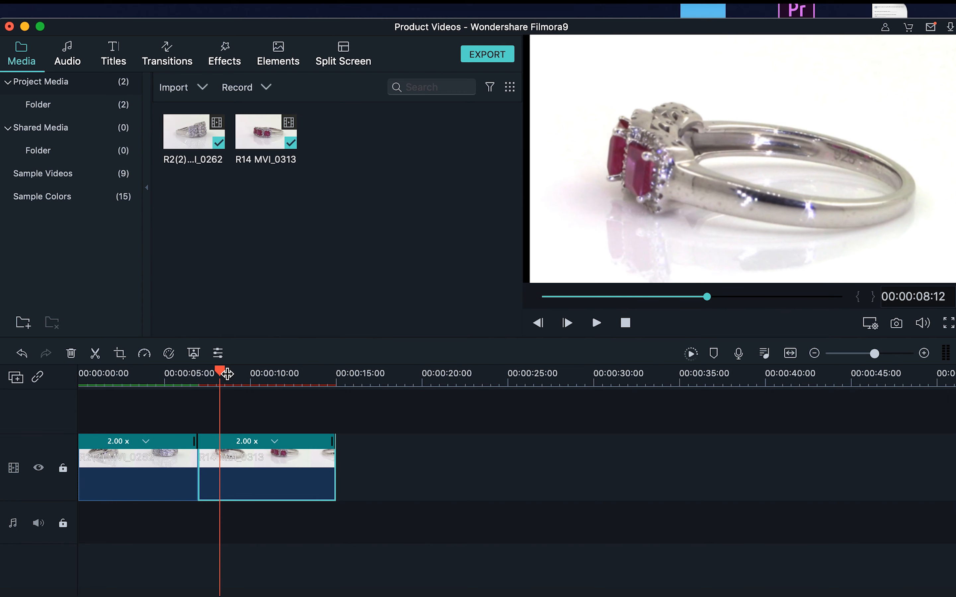
- Play and scrub across the cut between the two ring clips to review the zooms, ending at 00:00:06:36
key(space)
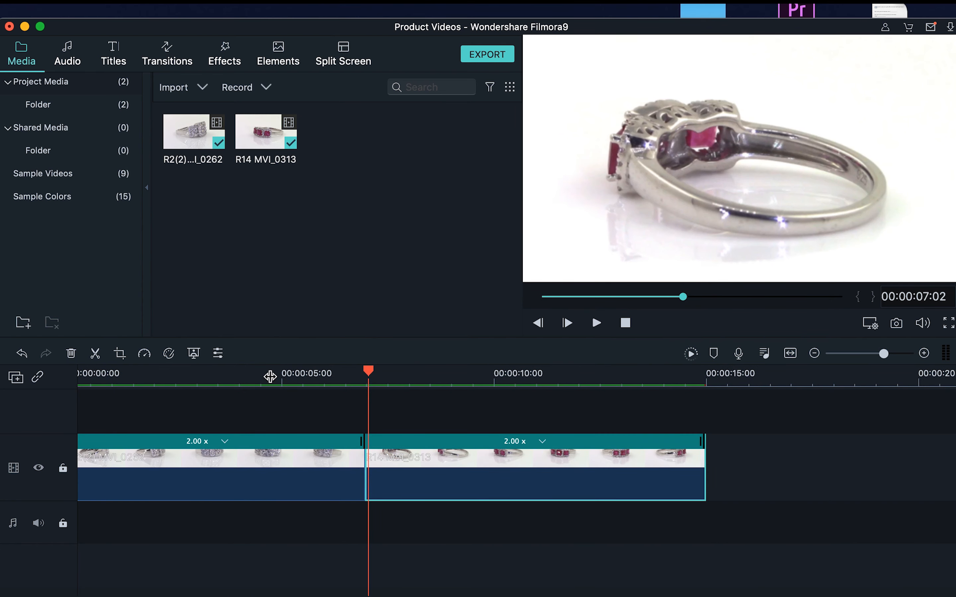
click(270, 375)
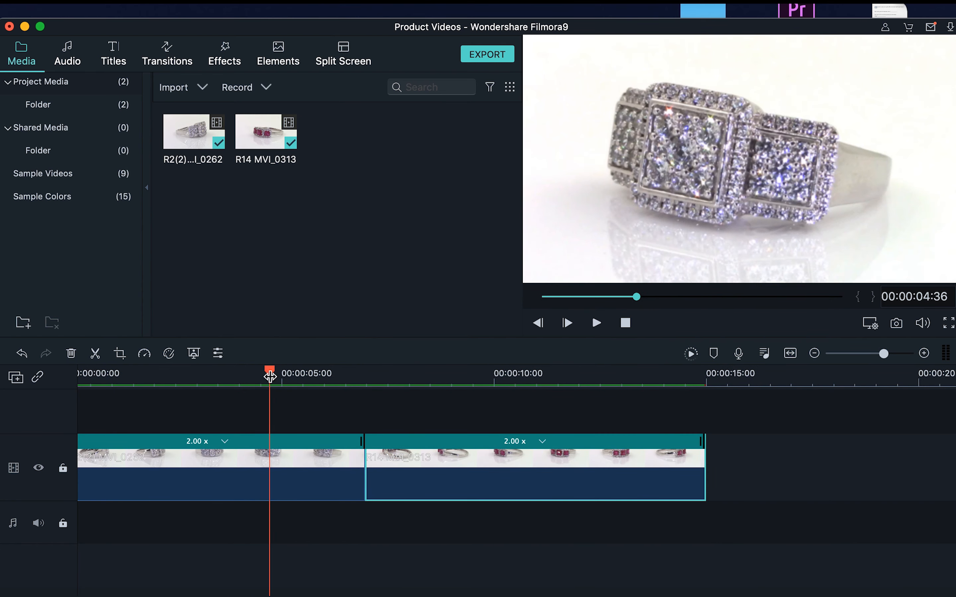
drag(272, 376, 357, 422)
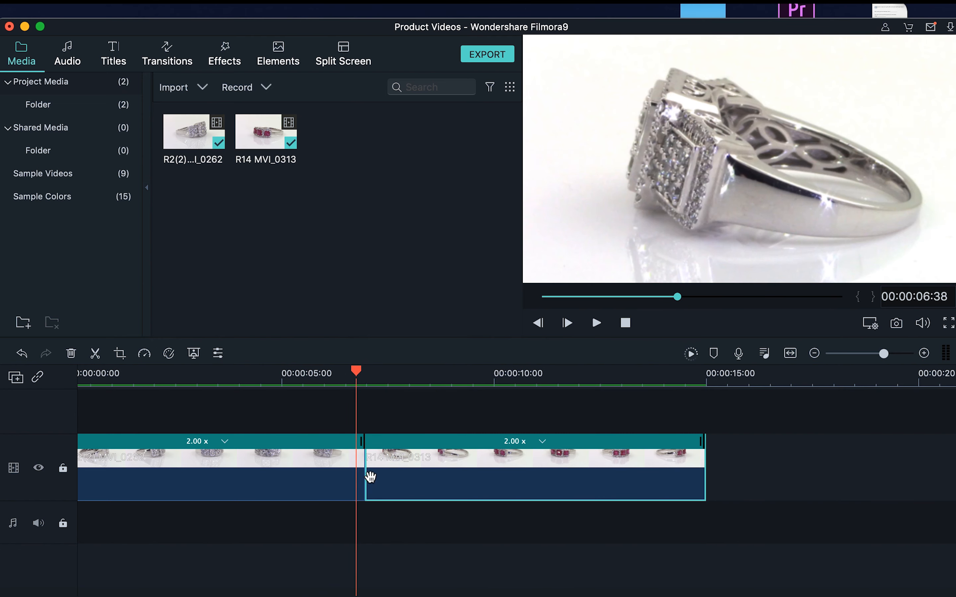
click(597, 323)
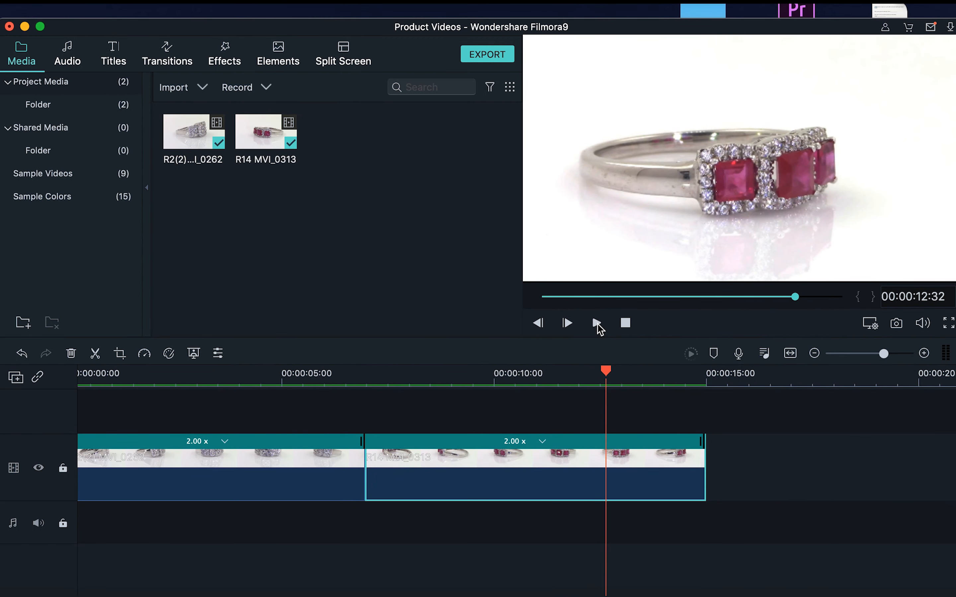
click(355, 370)
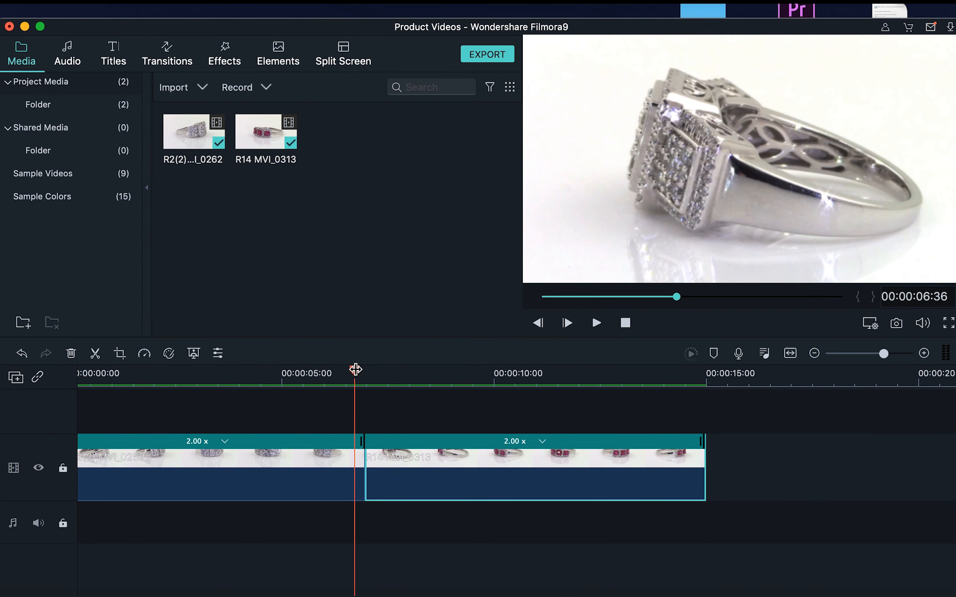
- Add a Dissolve transition at the cut between the diamond ring and ruby ring clips
click(171, 62)
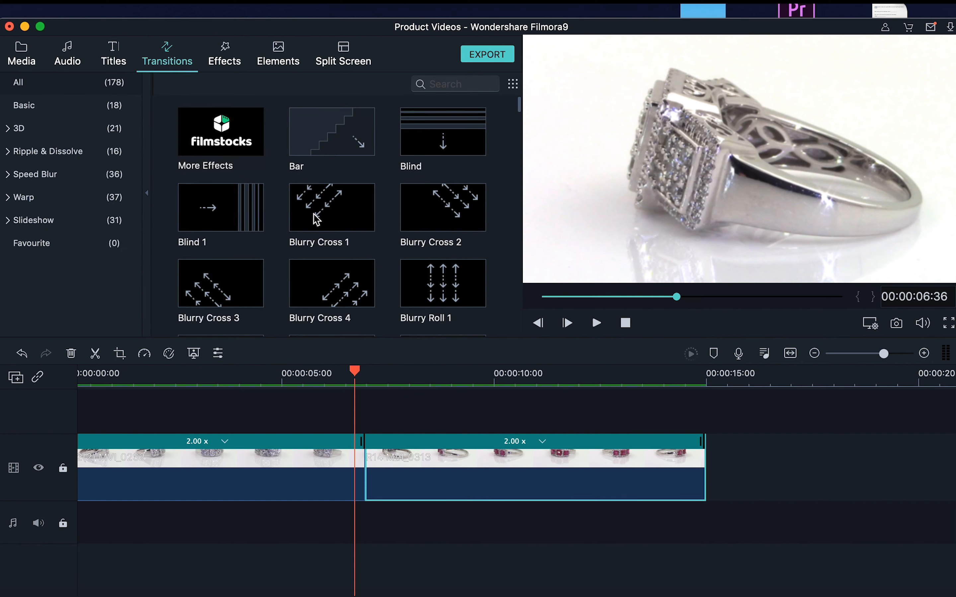
scroll(316, 219, down, 2)
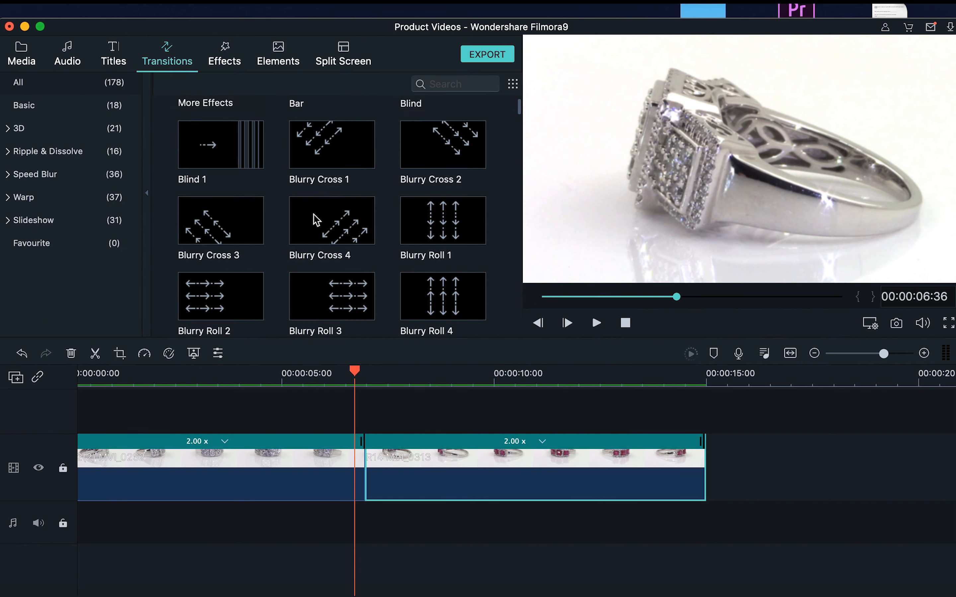
scroll(316, 219, down, 3)
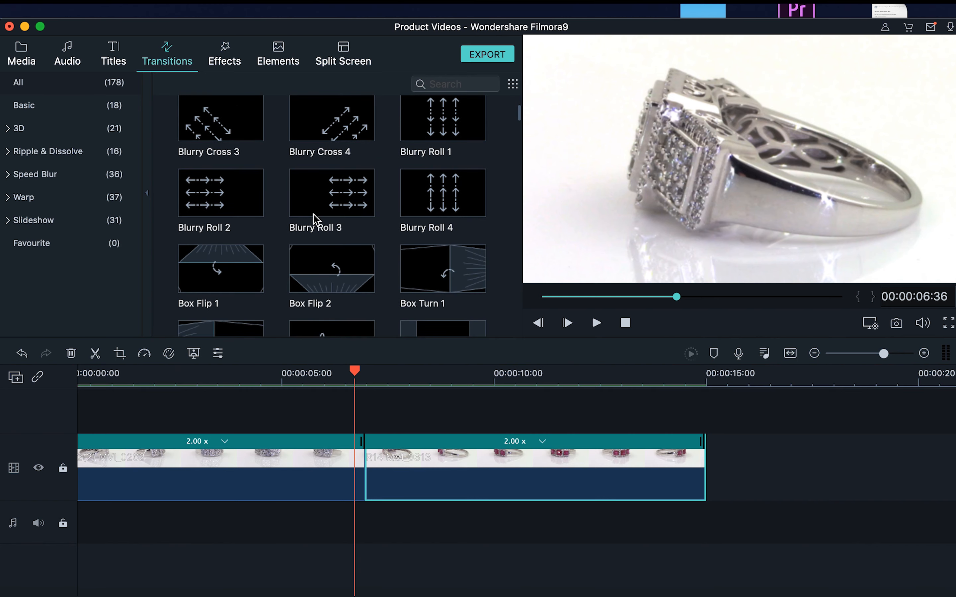
scroll(316, 220, down, 3)
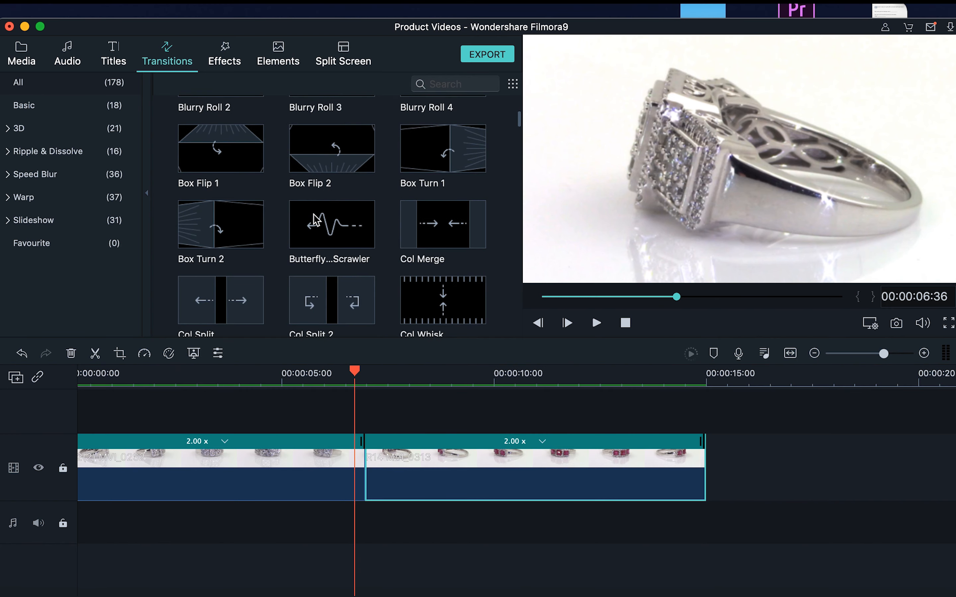
scroll(316, 220, down, 6)
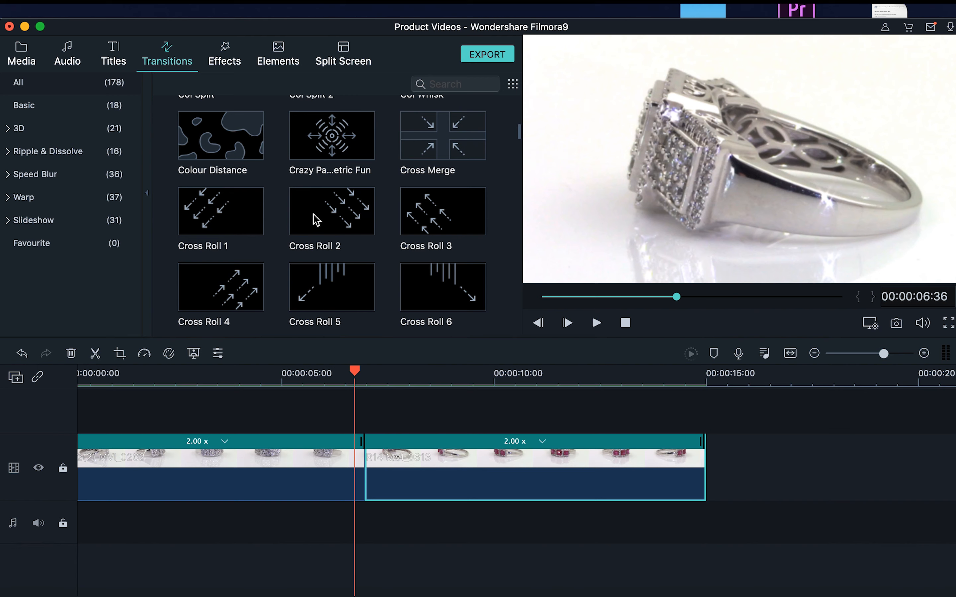
scroll(316, 220, down, 4)
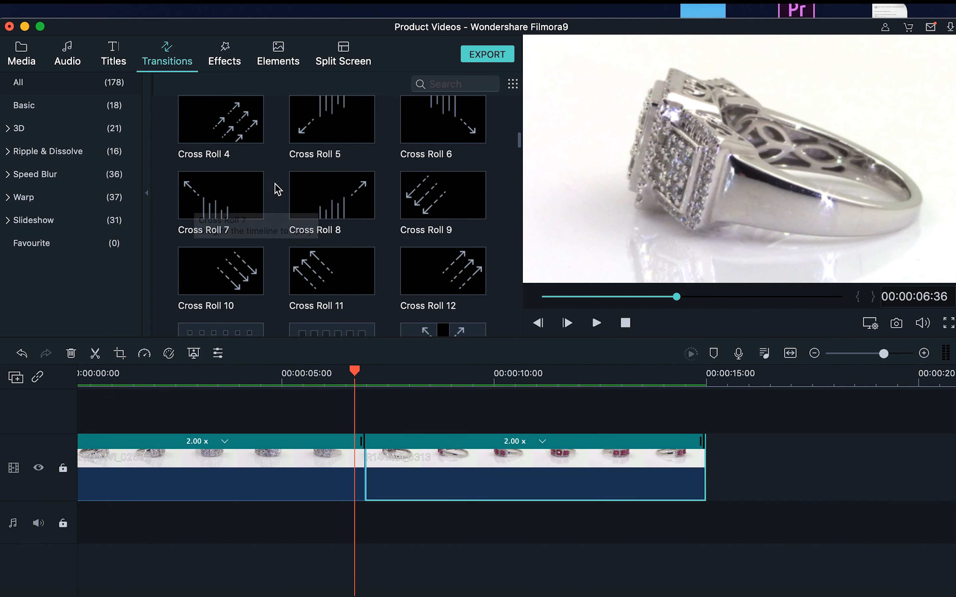
scroll(363, 207, down, 4)
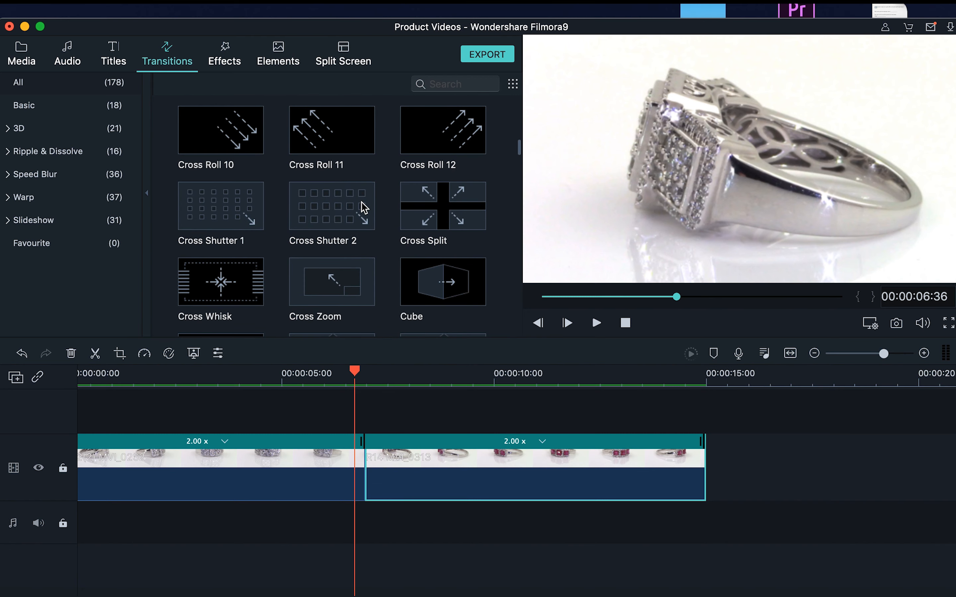
scroll(364, 207, down, 1)
scroll(364, 207, down, 4)
drag(332, 267, 363, 464)
- Play and scrub through the Dissolve transition from just after 00:00:05:00 to check the blend between the rings
click(306, 373)
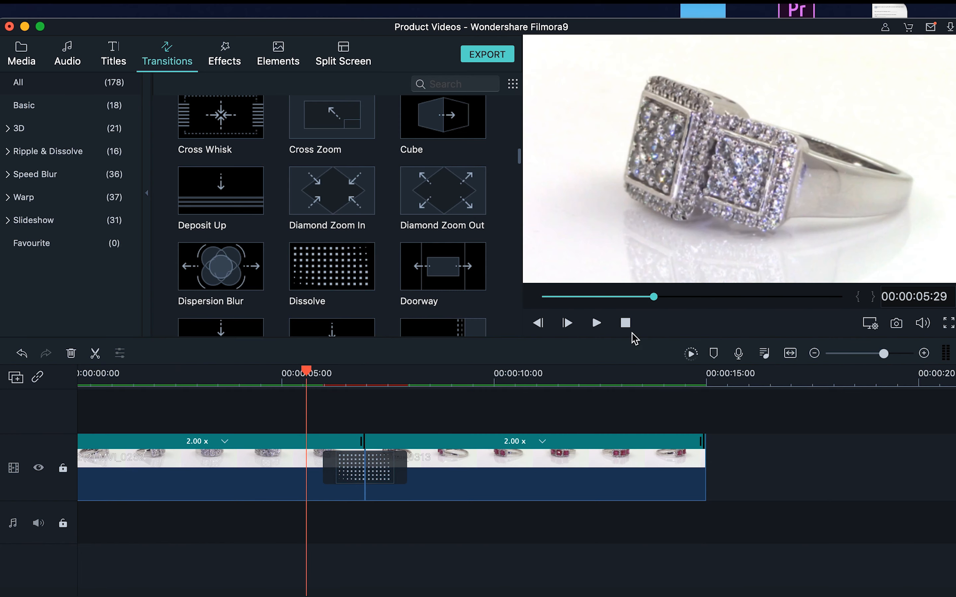
click(596, 324)
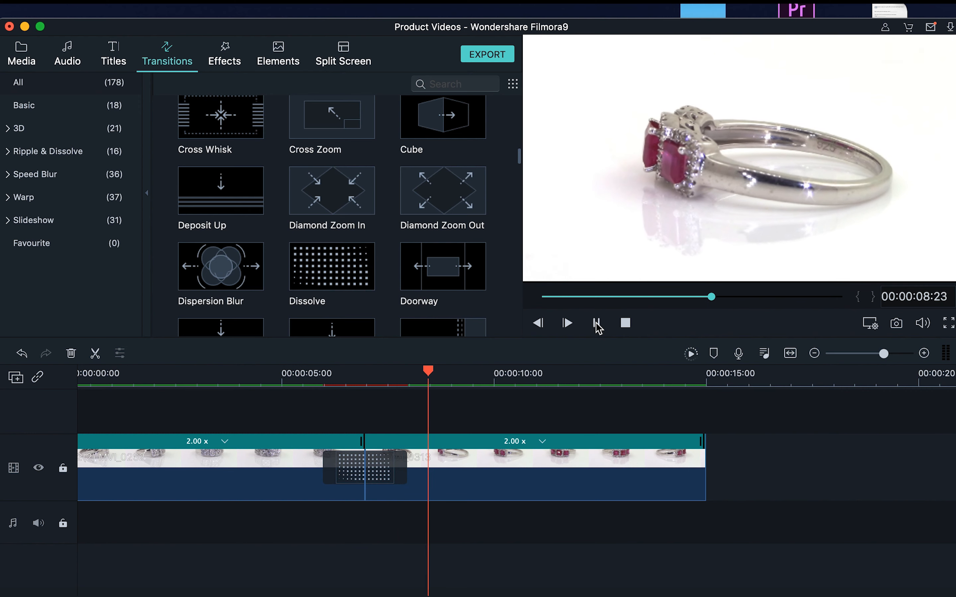
click(597, 323)
click(331, 459)
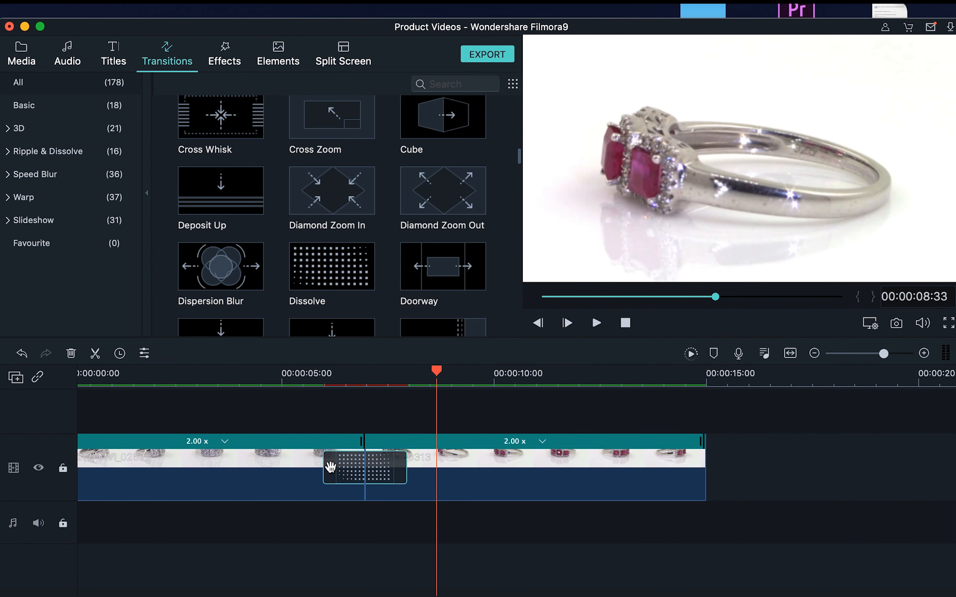
click(303, 376)
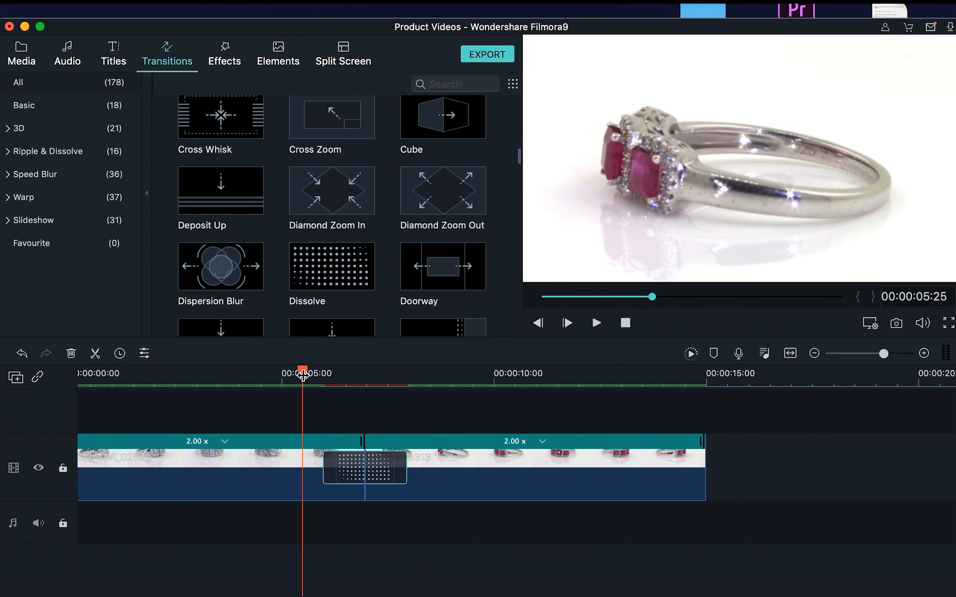
drag(303, 369, 386, 374)
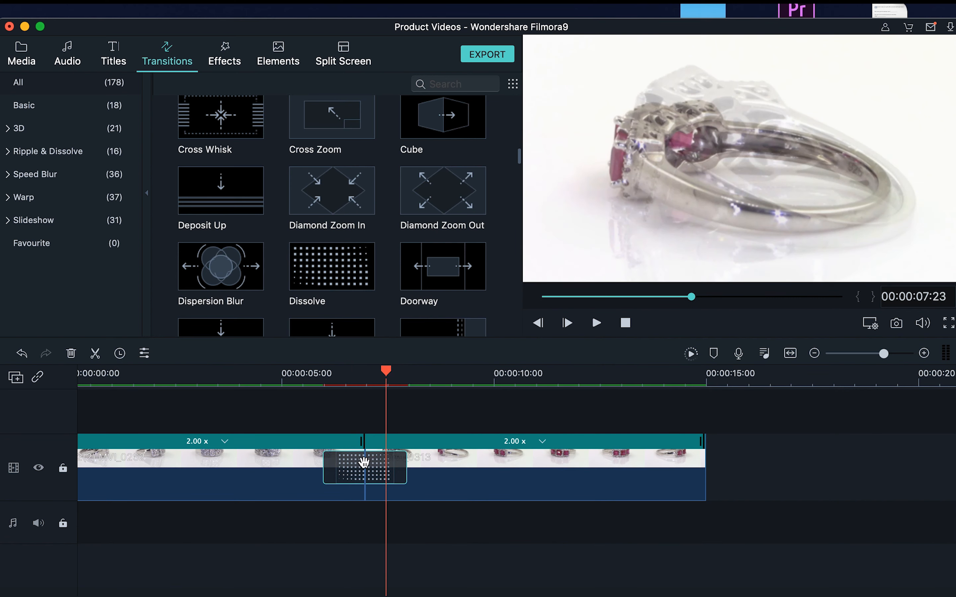
- Shorten the Dissolve transition evenly around the cut and play across it from 00:00:05:45
click(325, 469)
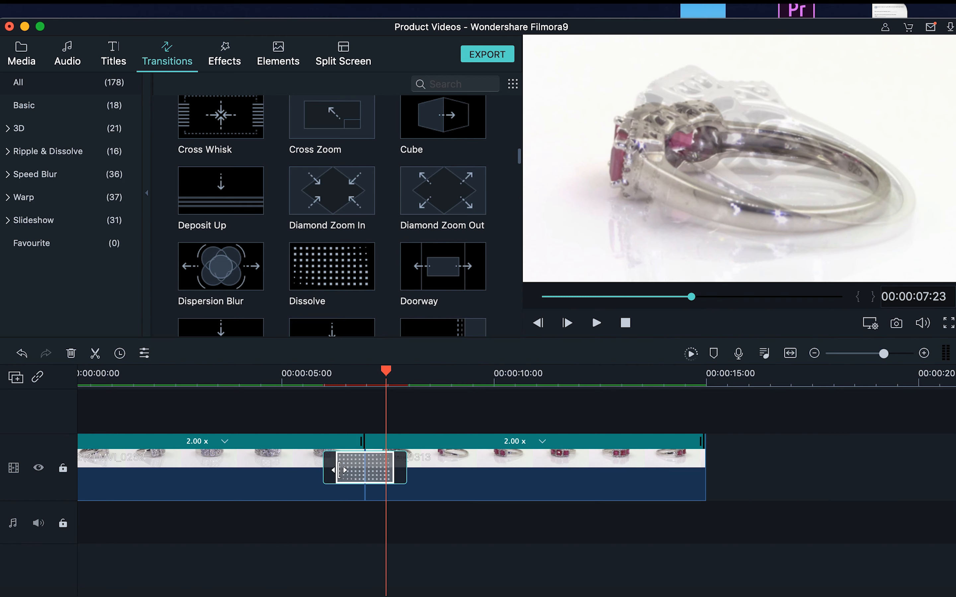
drag(339, 470, 352, 470)
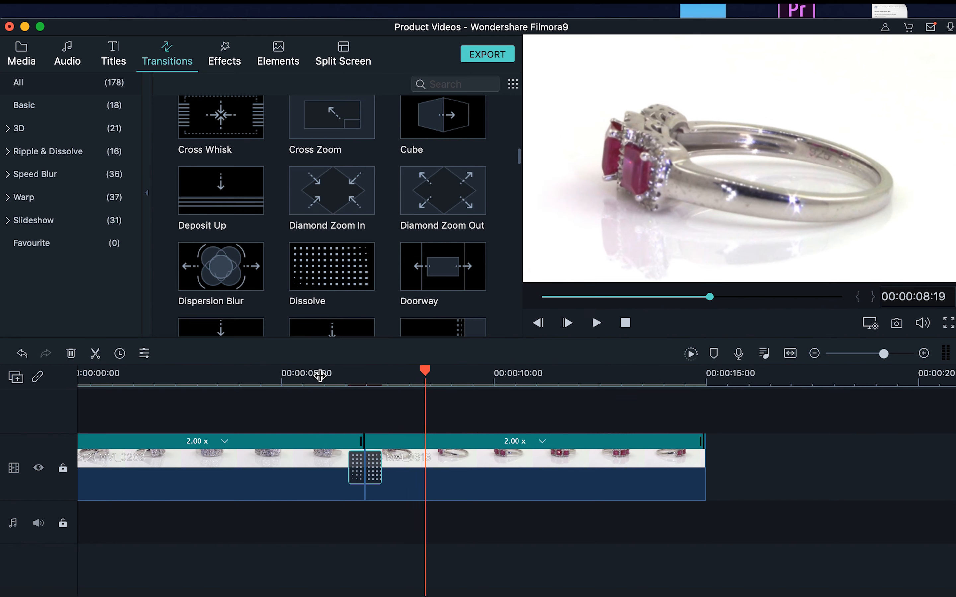
click(319, 375)
key(space)
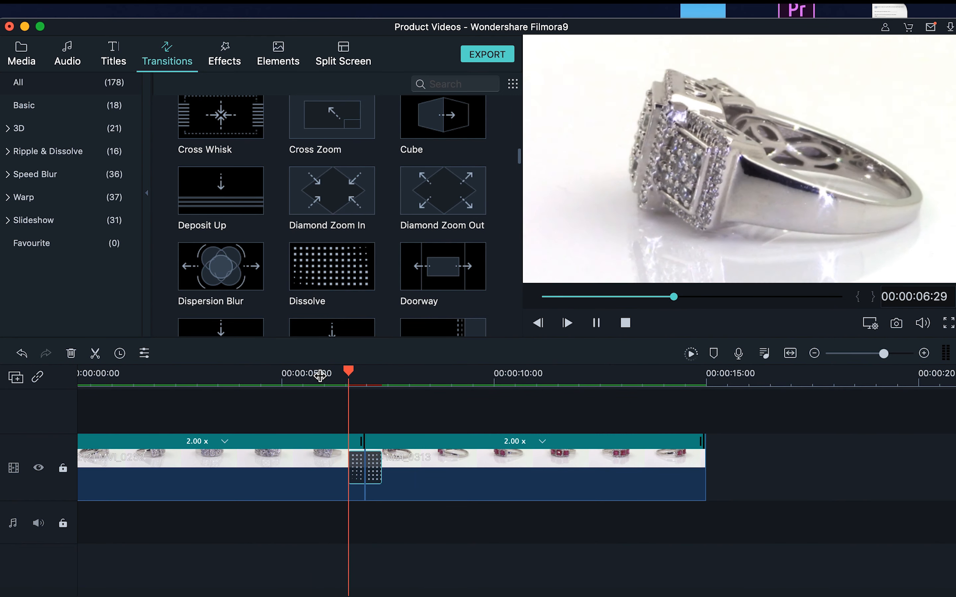
key(space)
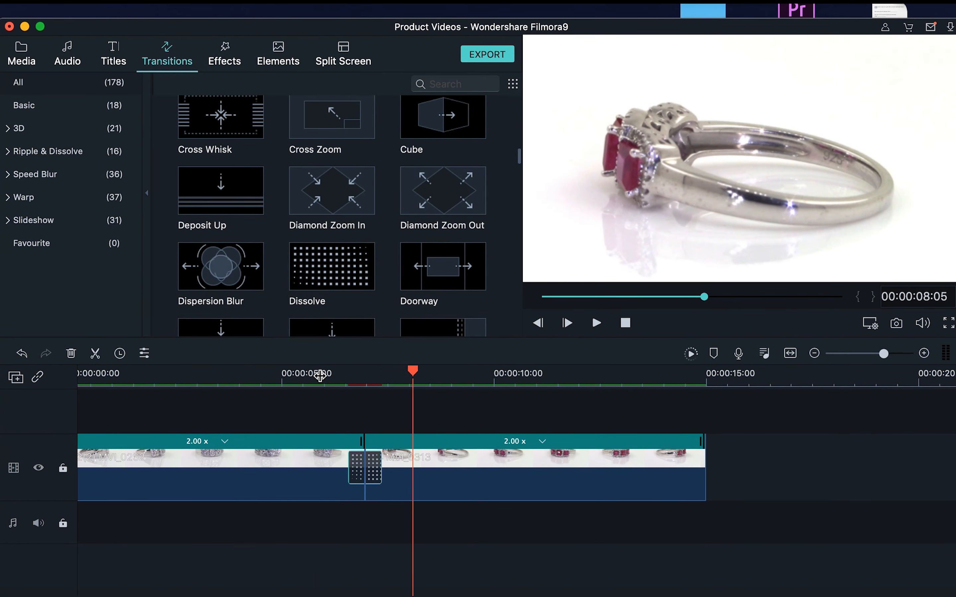
- Delete the Dissolve transition between the two ring clips and move the playhead to 00:00:01:44
click(320, 375)
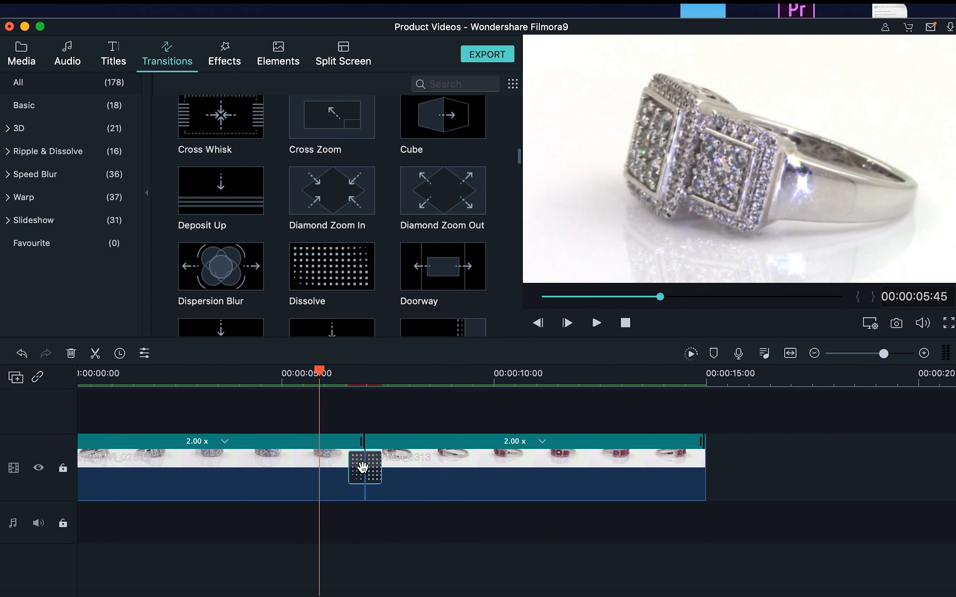
key(Delete)
drag(320, 373, 149, 373)
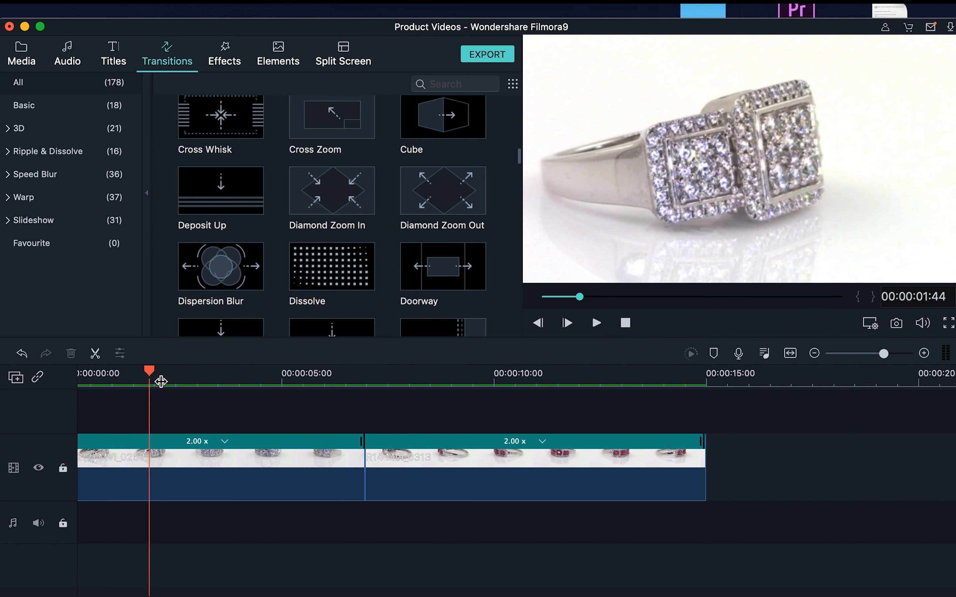
- Import logo.png from the shanore folder into the project media
click(23, 60)
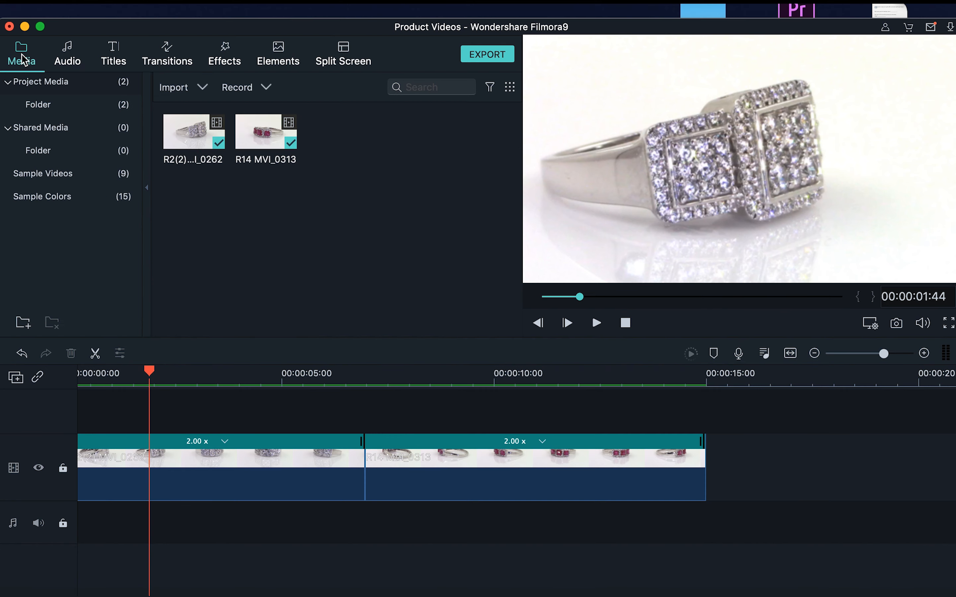
right_click(366, 198)
click(389, 209)
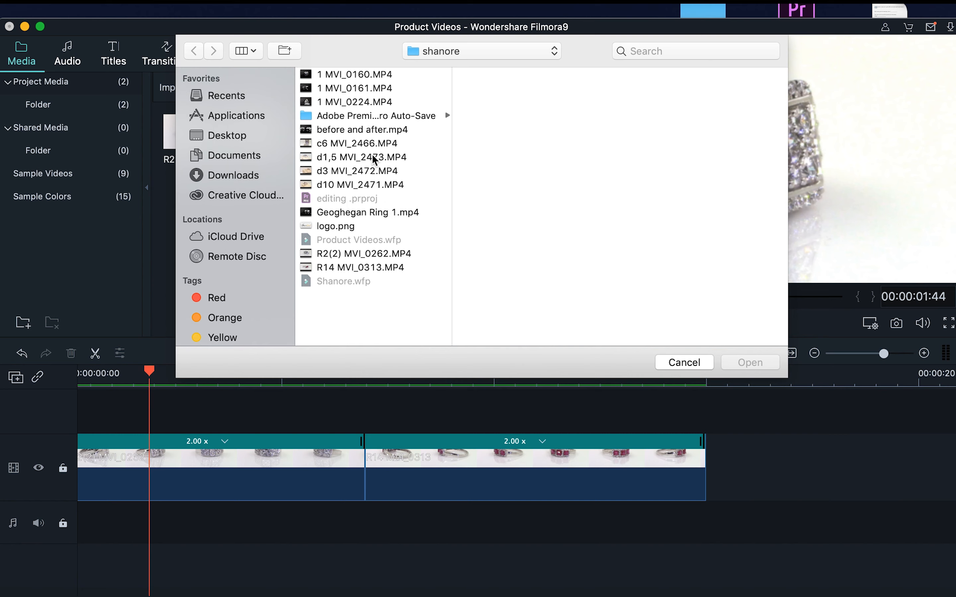
click(339, 228)
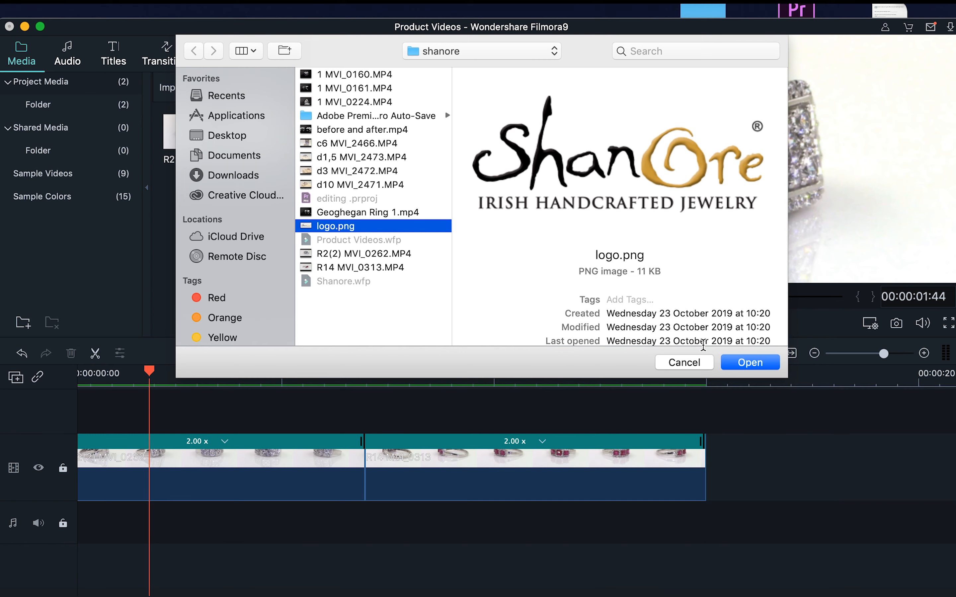
click(742, 363)
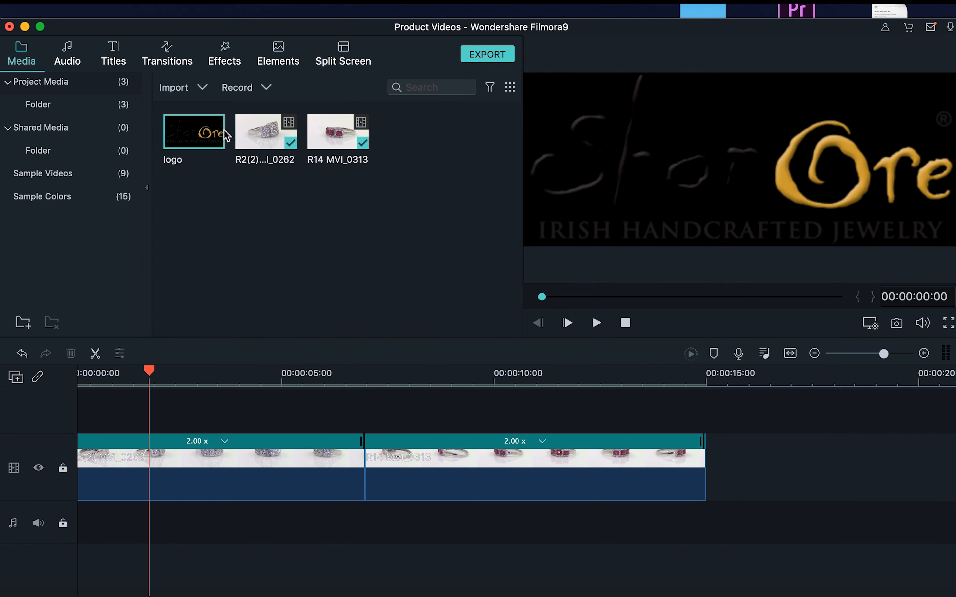
- Place the logo on the track above the ring clips, starting at 00:00:00:00 and extended to the ruby ring clip's end
drag(206, 141, 210, 401)
click(221, 376)
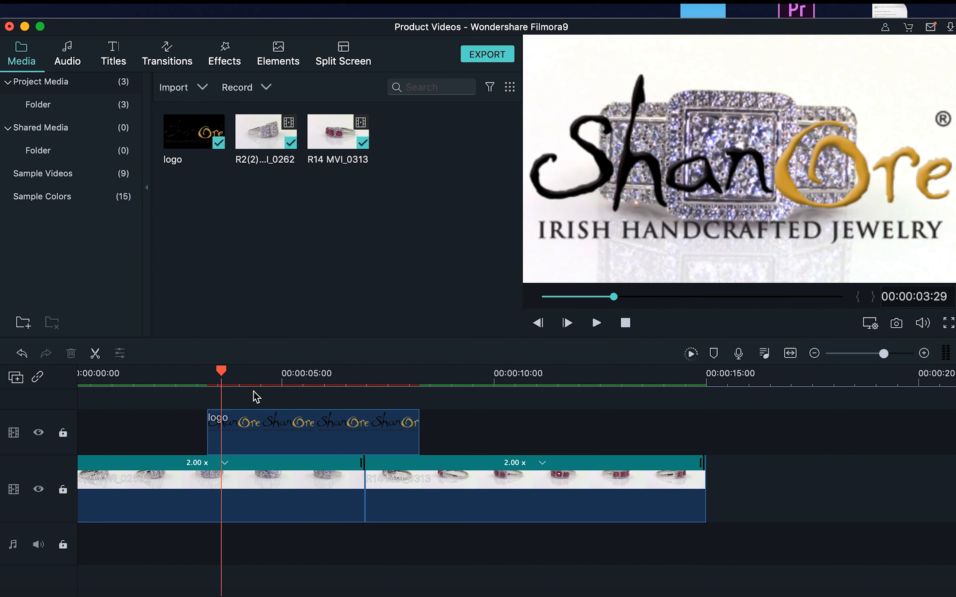
drag(279, 431, 136, 444)
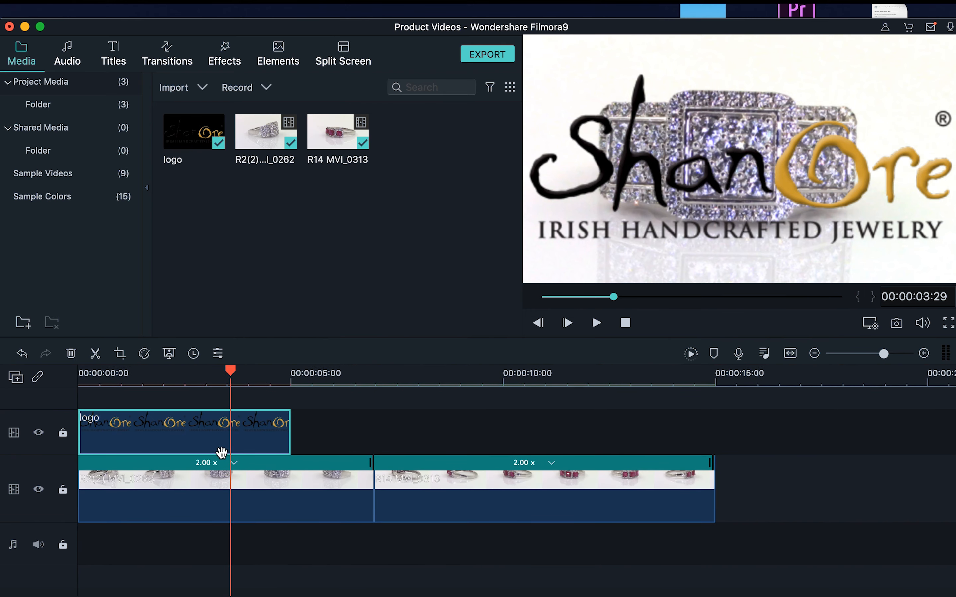
drag(213, 448, 196, 448)
drag(289, 433, 715, 442)
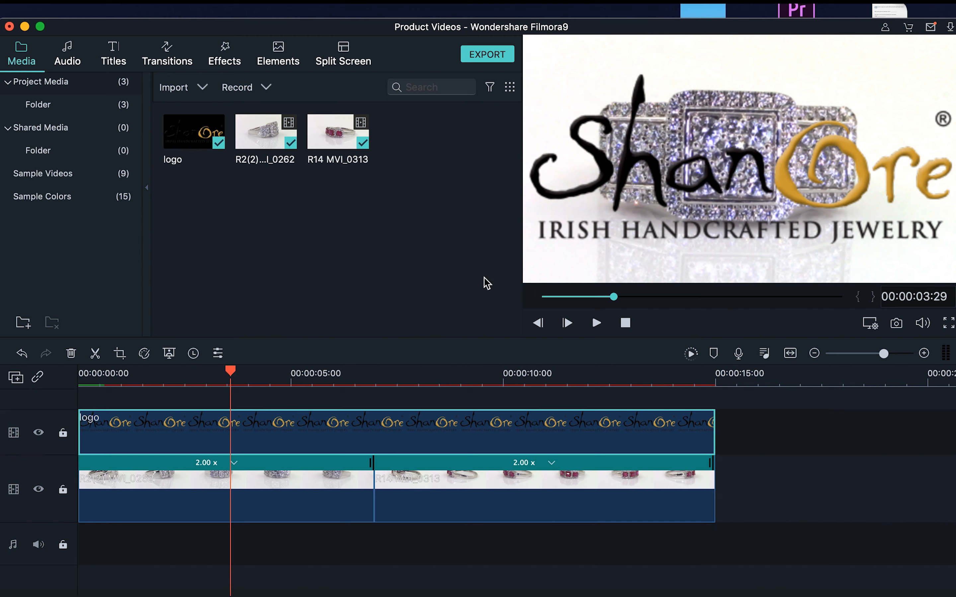
- Scale the logo down to about 14.6% and place it in the video frame's lower-right corner at about X 768, Y -432
double_click(732, 182)
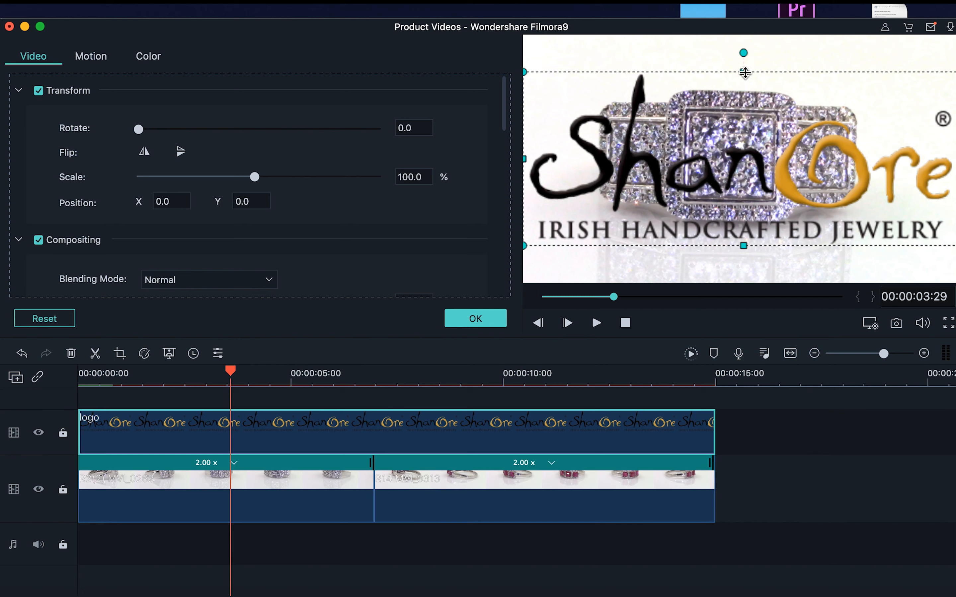
drag(726, 73, 877, 241)
click(889, 191)
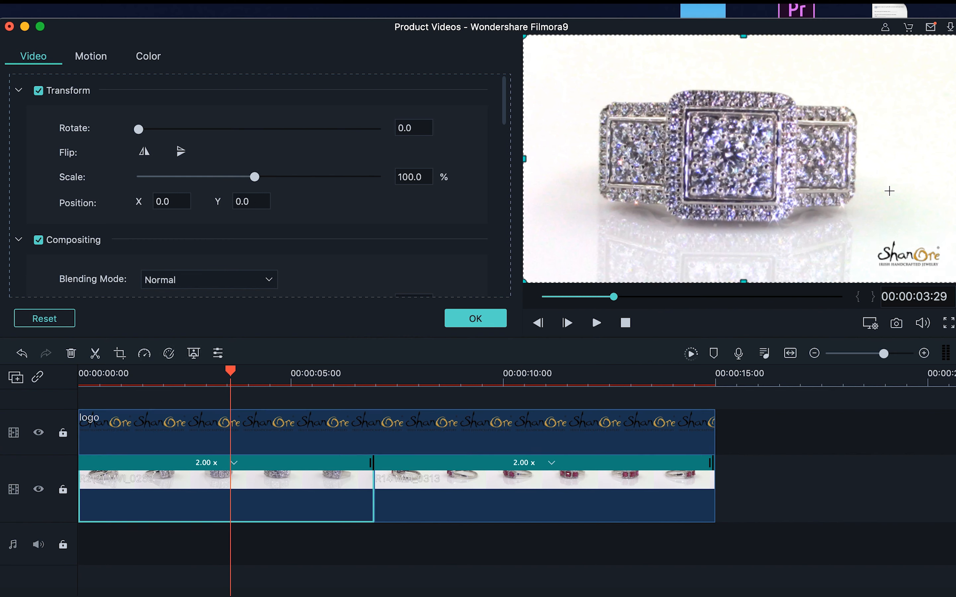
click(899, 261)
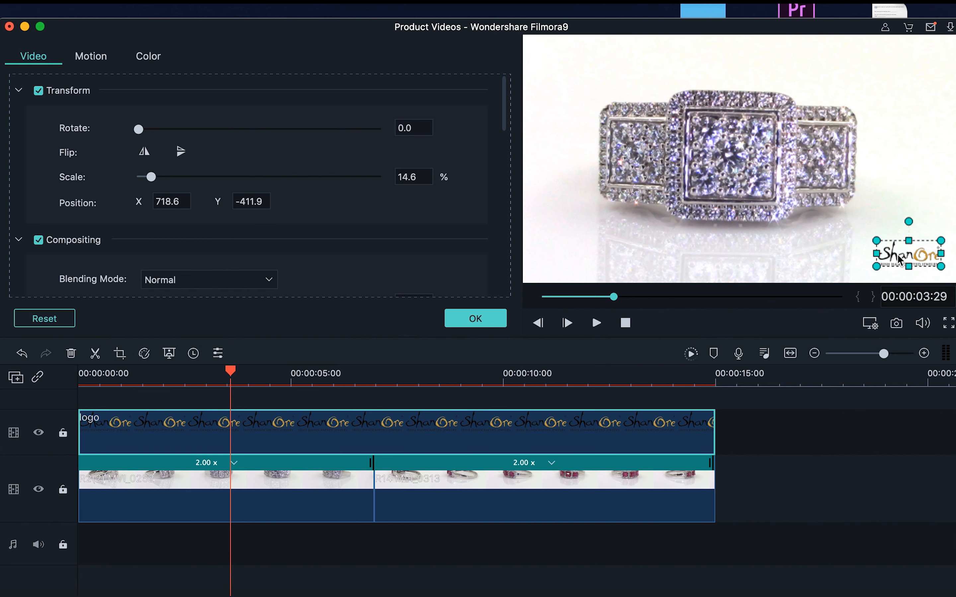
drag(895, 254, 906, 259)
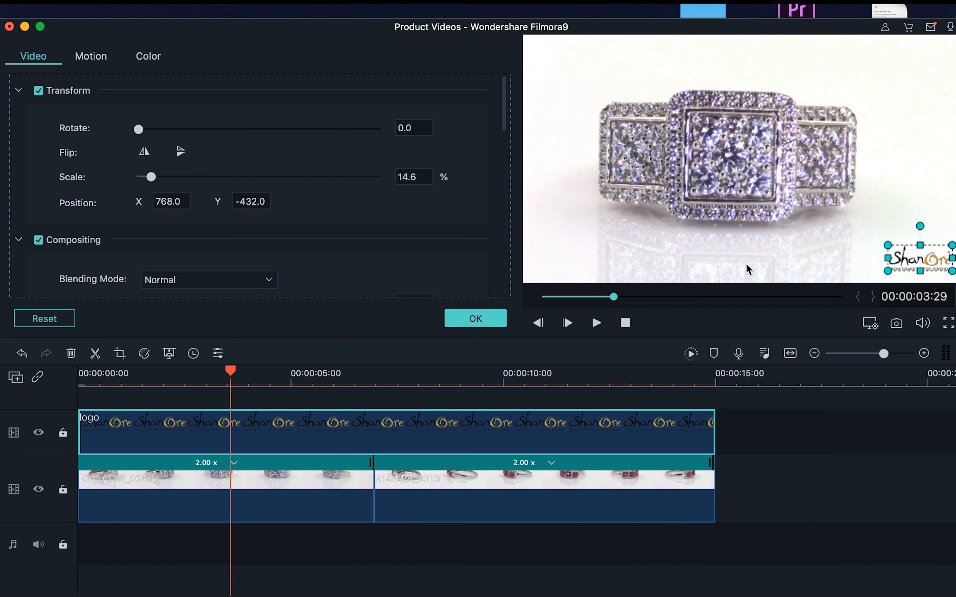
click(721, 259)
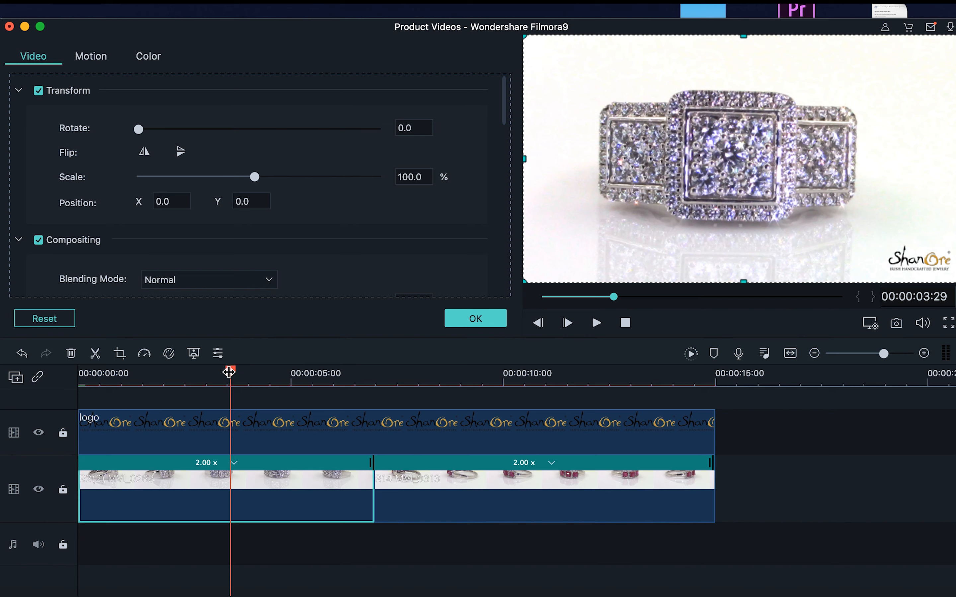
- Enlarge the corner logo to about 17.2%, extending it up and inward from the frame's corner, and close its settings
click(917, 259)
drag(887, 245, 877, 240)
drag(233, 370, 233, 371)
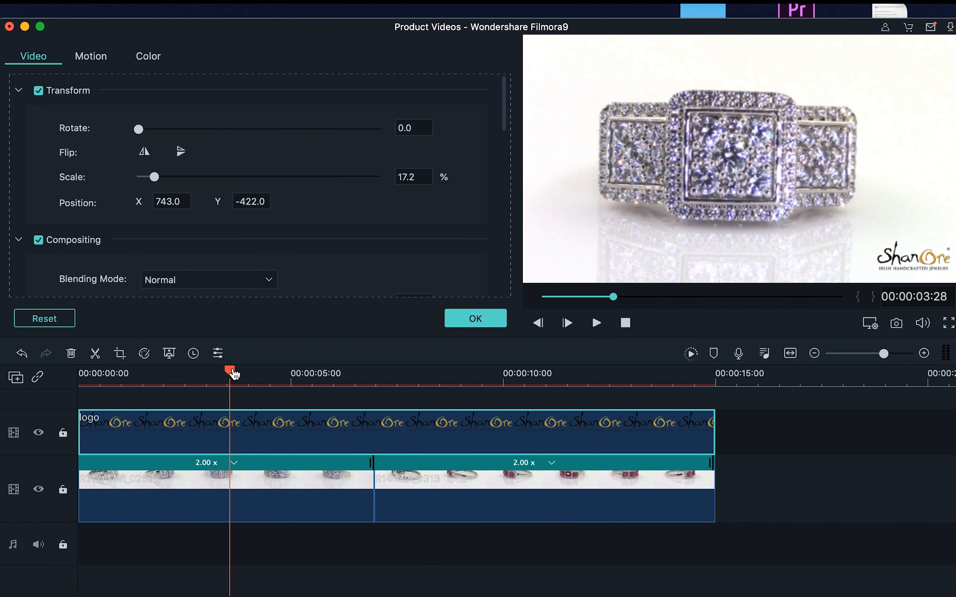
click(213, 402)
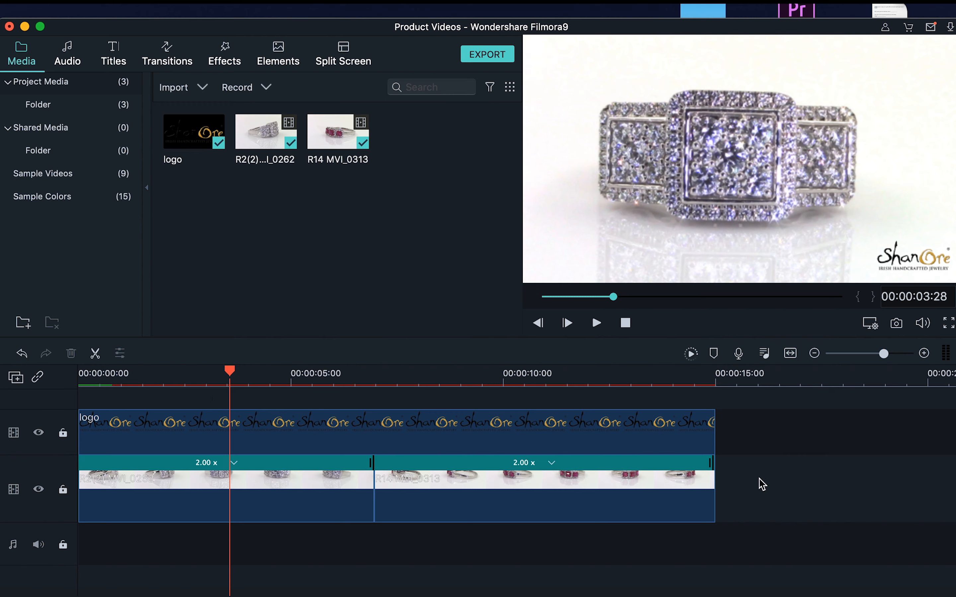
- Shift the logo and both ring clips together to start about one second in, leaving a gap at the timeline's start
drag(759, 497, 162, 422)
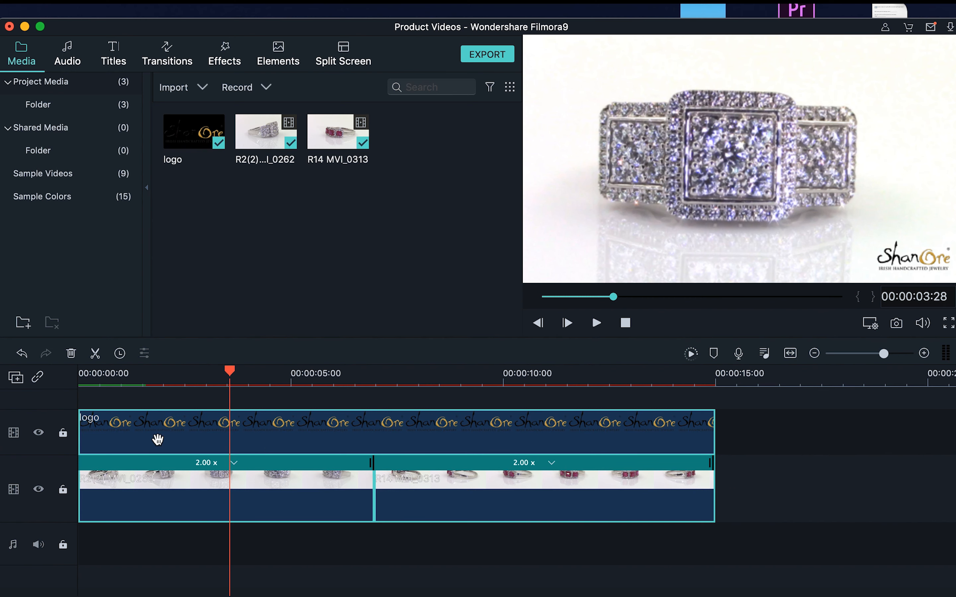
drag(158, 439, 203, 437)
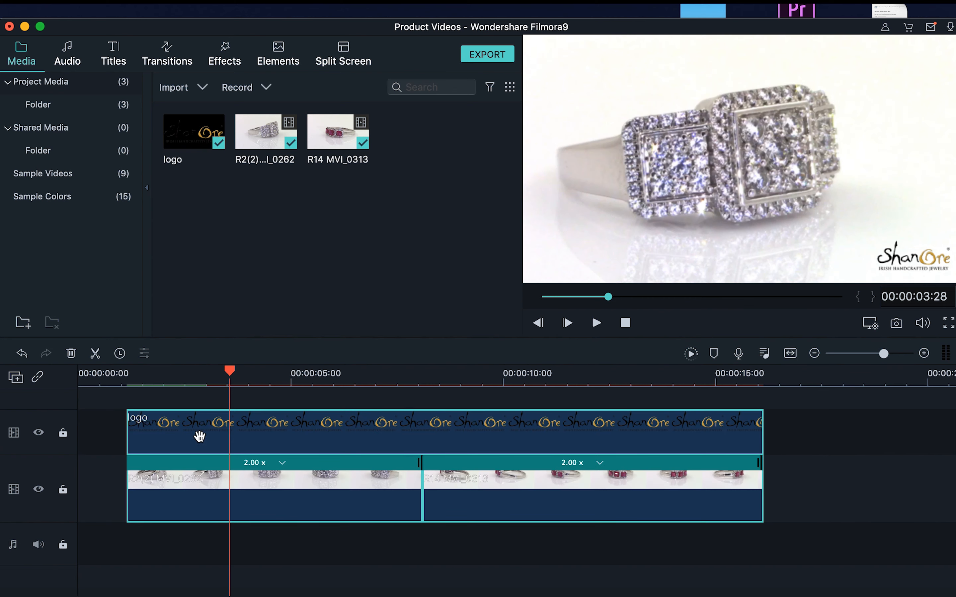
click(110, 441)
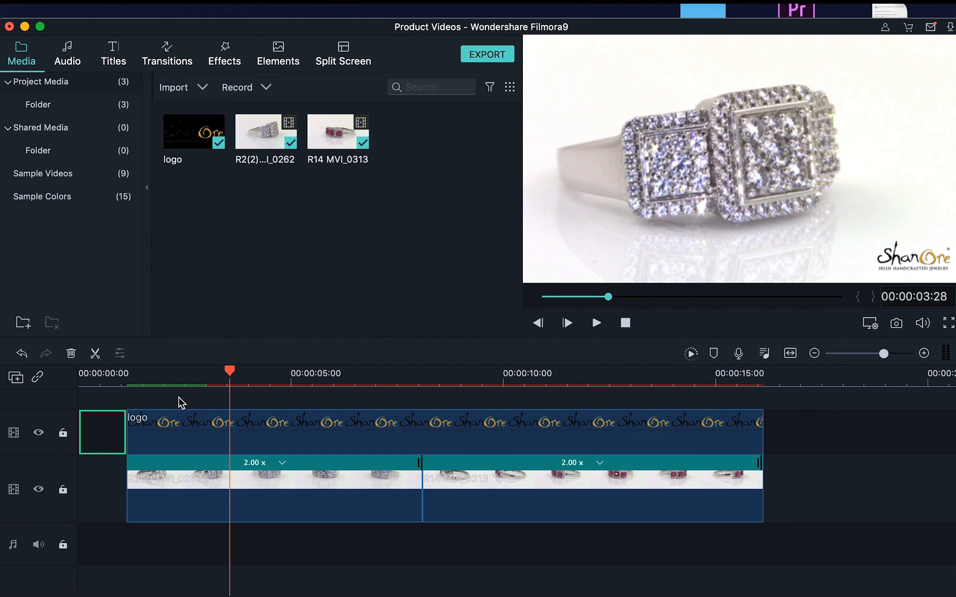
click(94, 378)
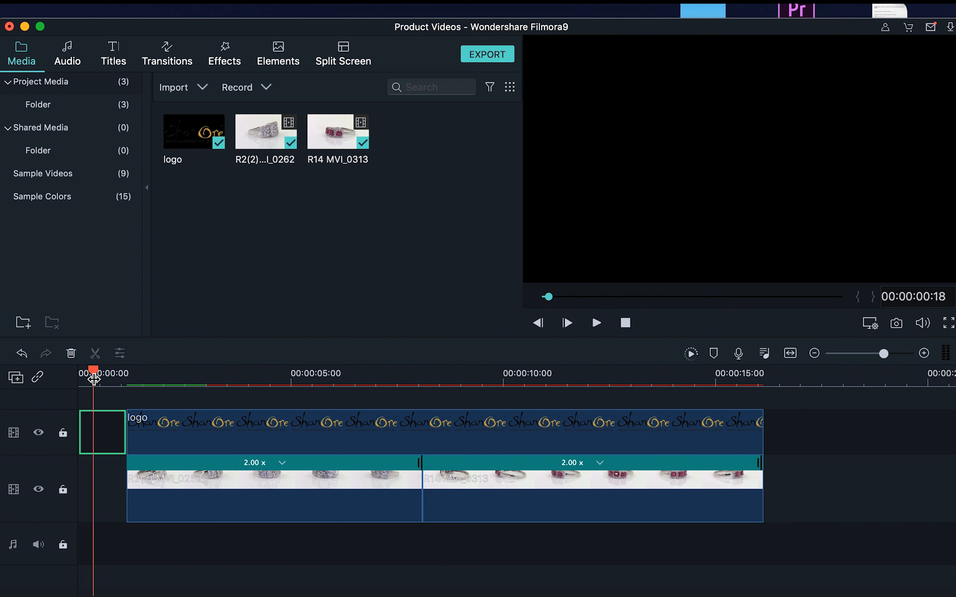
click(107, 483)
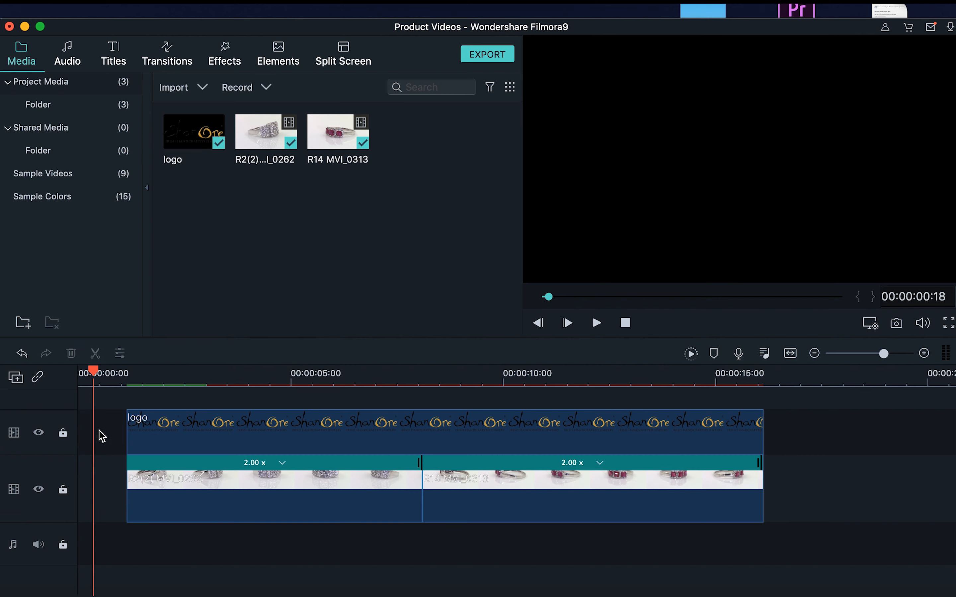
click(102, 436)
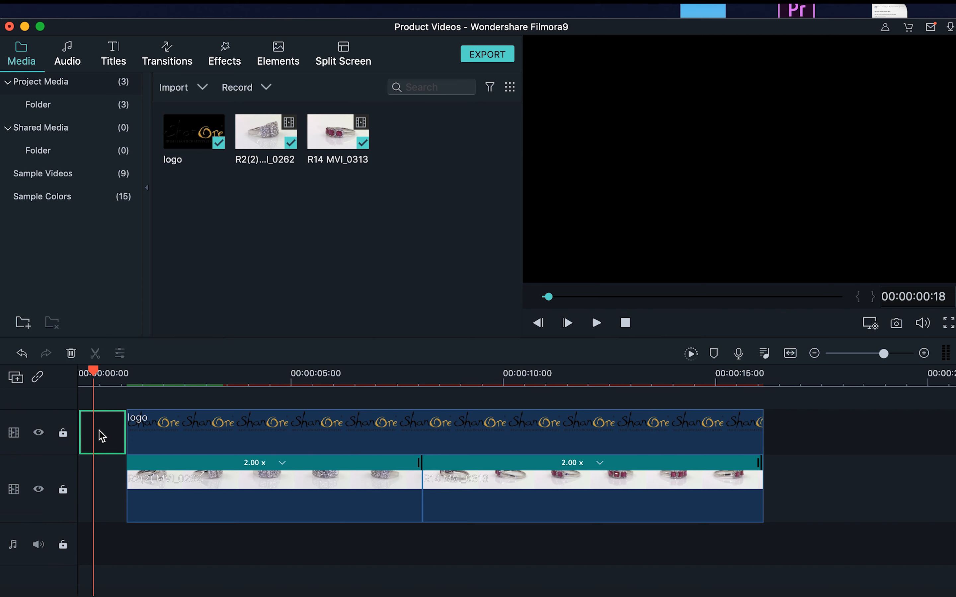
- Add a White sample color clip just under one second long at the timeline's start and play it from the beginning
click(48, 202)
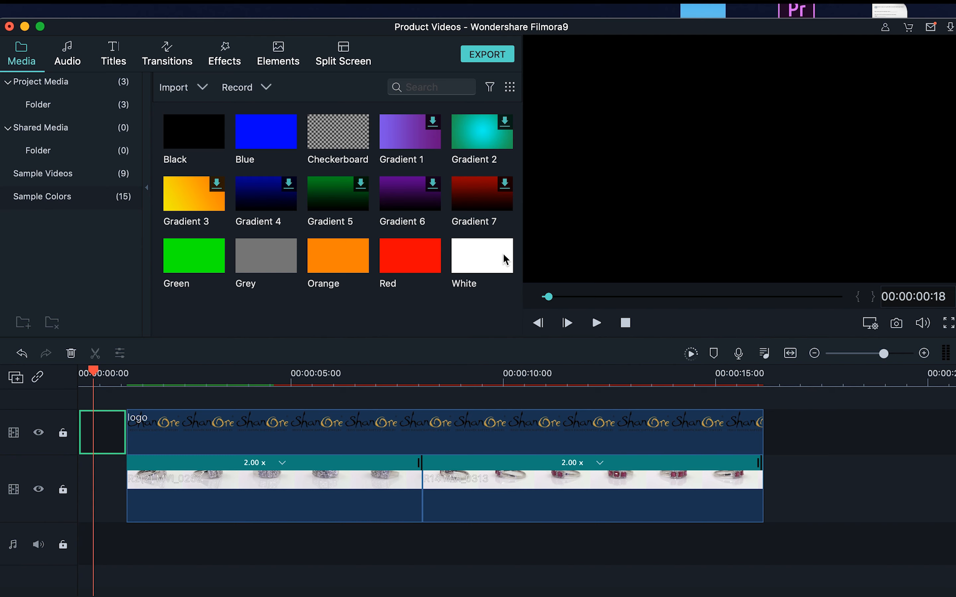
drag(501, 257, 111, 396)
drag(313, 398, 104, 425)
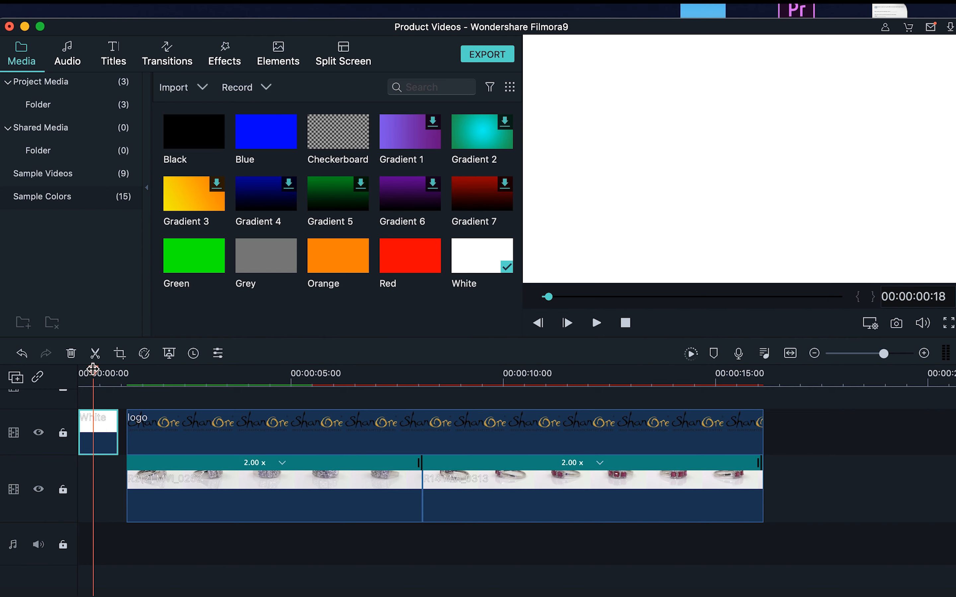
drag(92, 369, 78, 370)
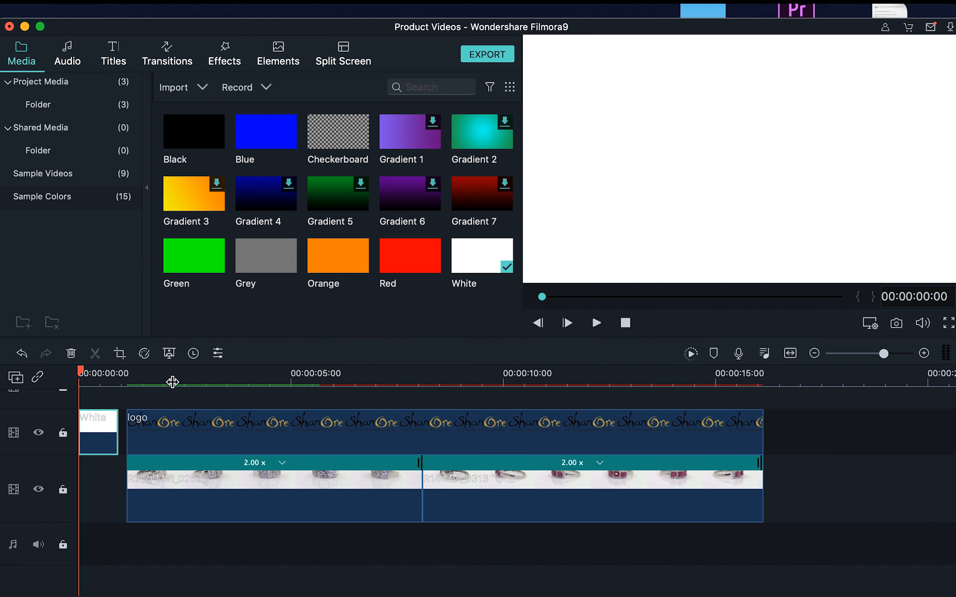
click(597, 324)
click(597, 324)
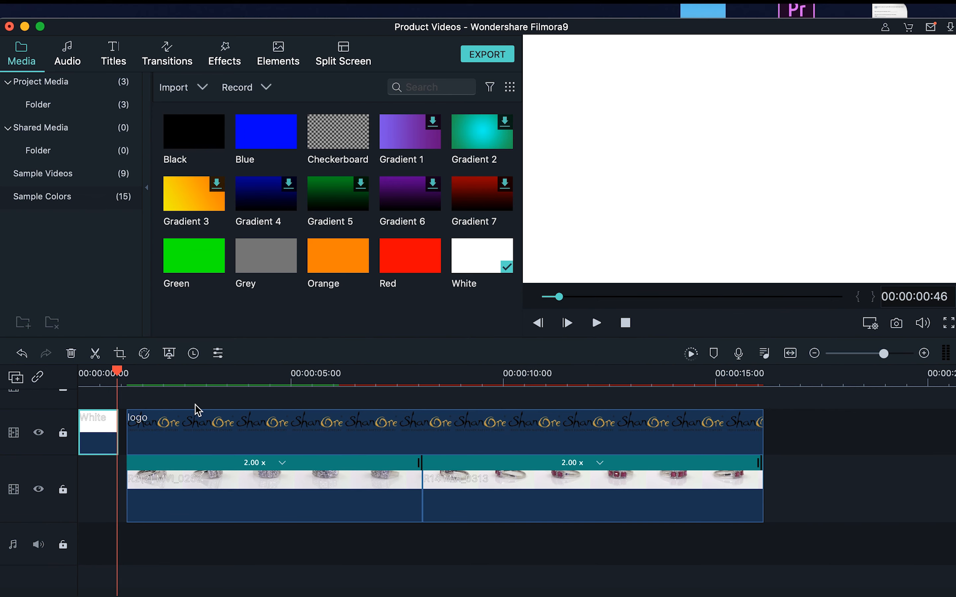
- Shift the logo and ring clips to start at about 00:00:02:00 and lengthen the White clip to end at 00:00:01:06
drag(197, 408, 420, 455)
click(149, 452)
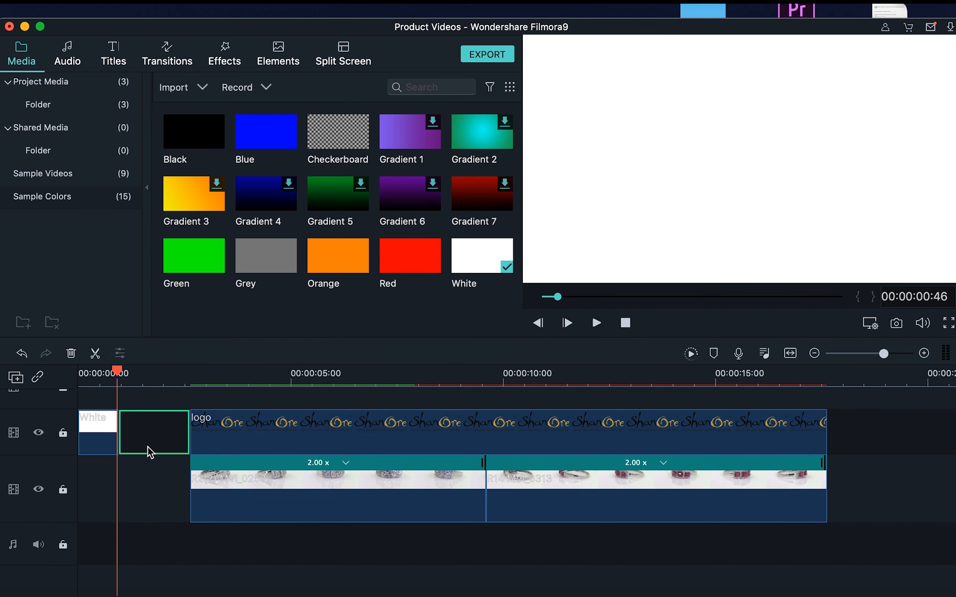
drag(117, 433, 154, 433)
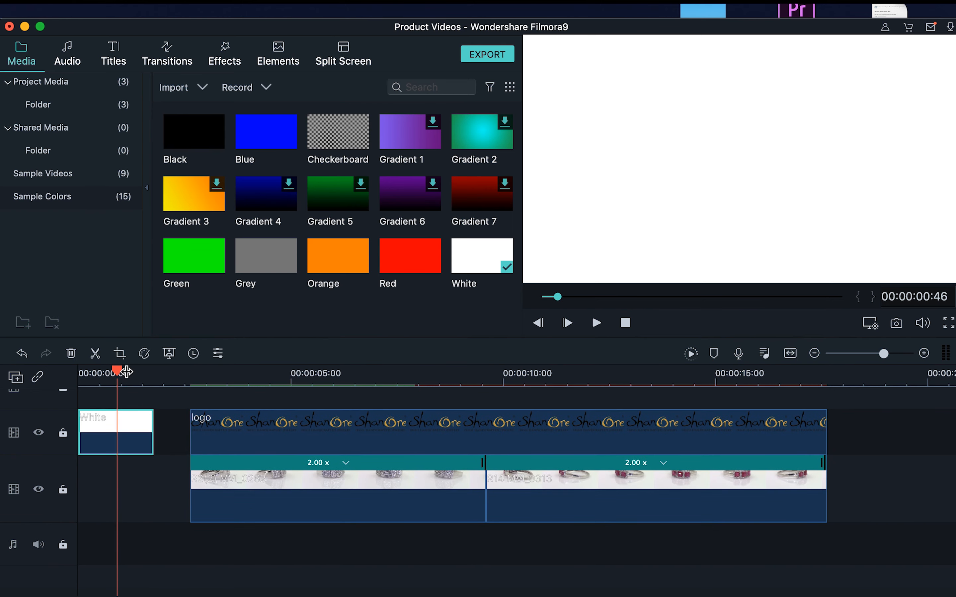
mouse_move(120, 376)
mouse_down()
mouse_move(156, 383)
mouse_move(130, 382)
mouse_up()
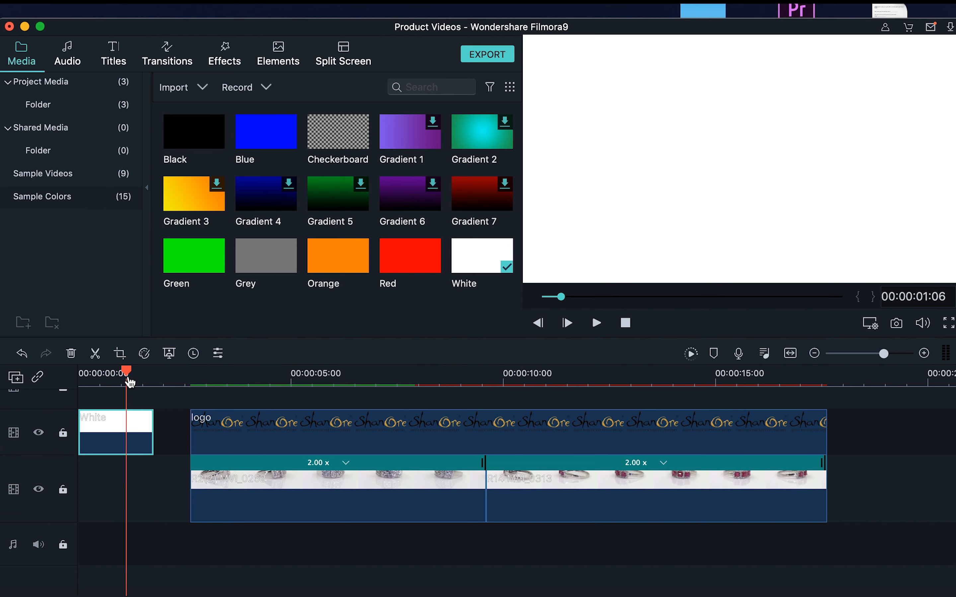
drag(152, 417, 129, 417)
click(145, 421)
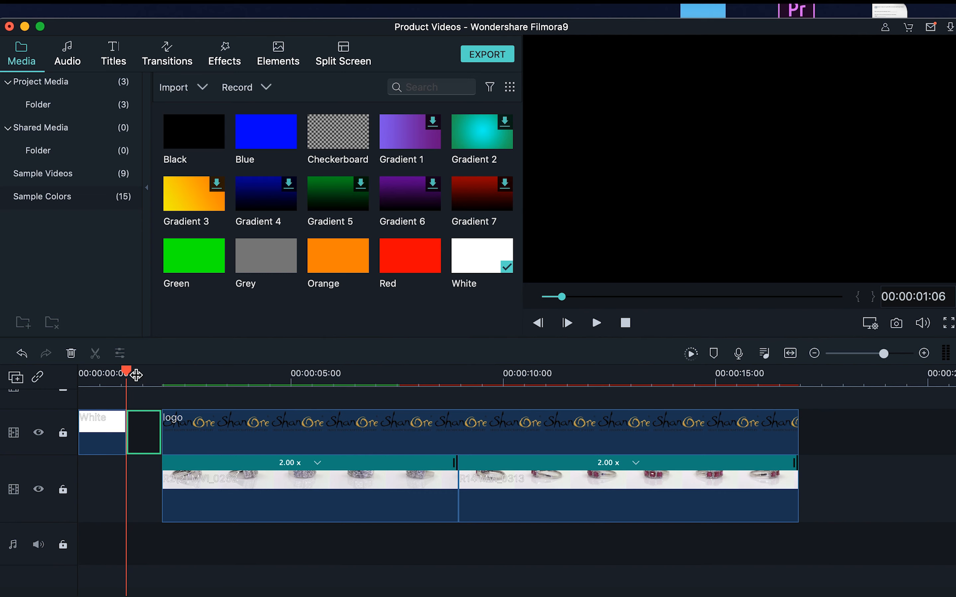
- Add the logo on the track above the White clip from the timeline's start and trim it to end at 00:00:01:05
drag(127, 375, 125, 374)
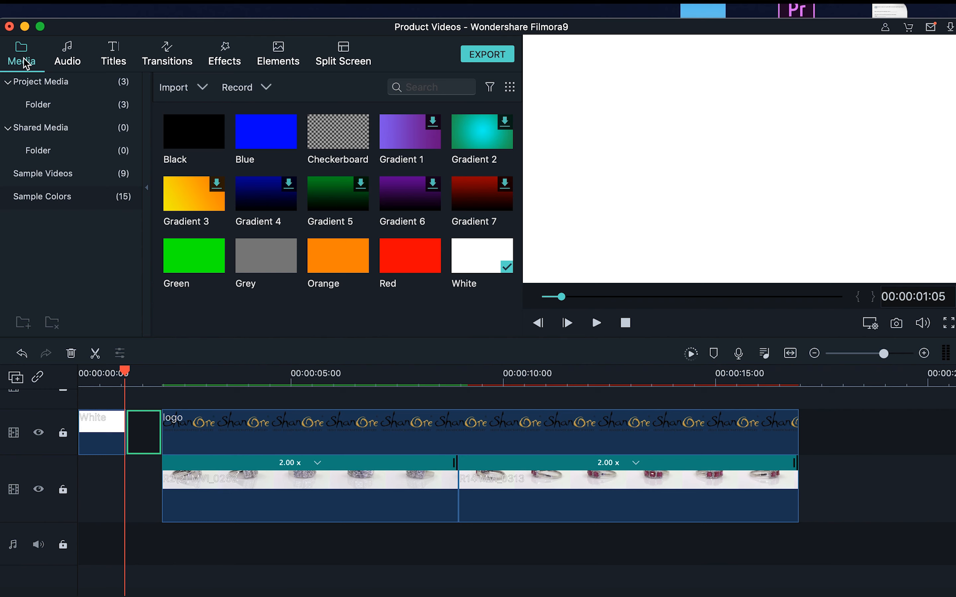
click(35, 83)
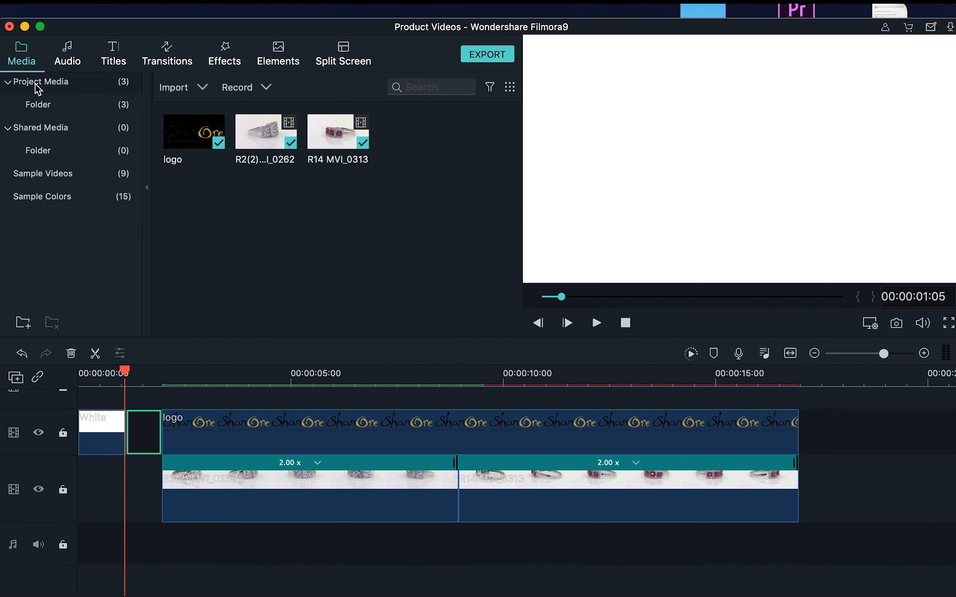
drag(198, 135, 83, 404)
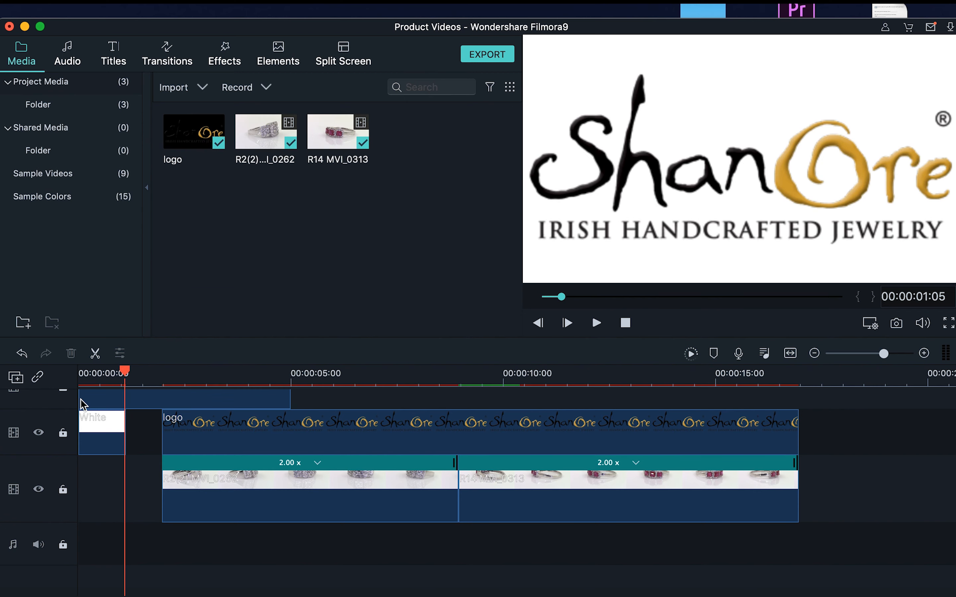
drag(289, 401, 125, 411)
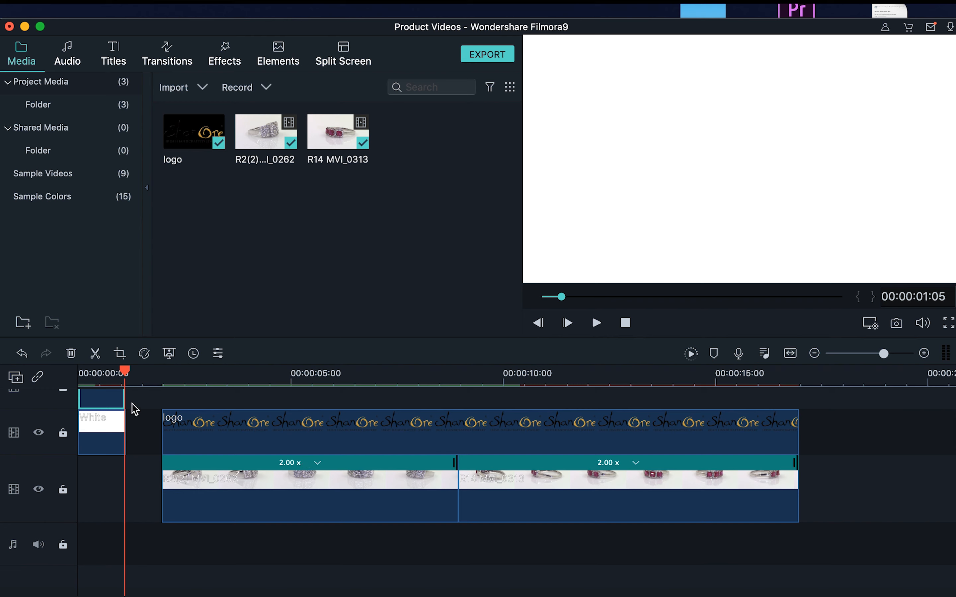
- Scale the opening logo to 47.4%, position it at X -38.4, Y 0.0 over the white background, and play the opening
click(105, 375)
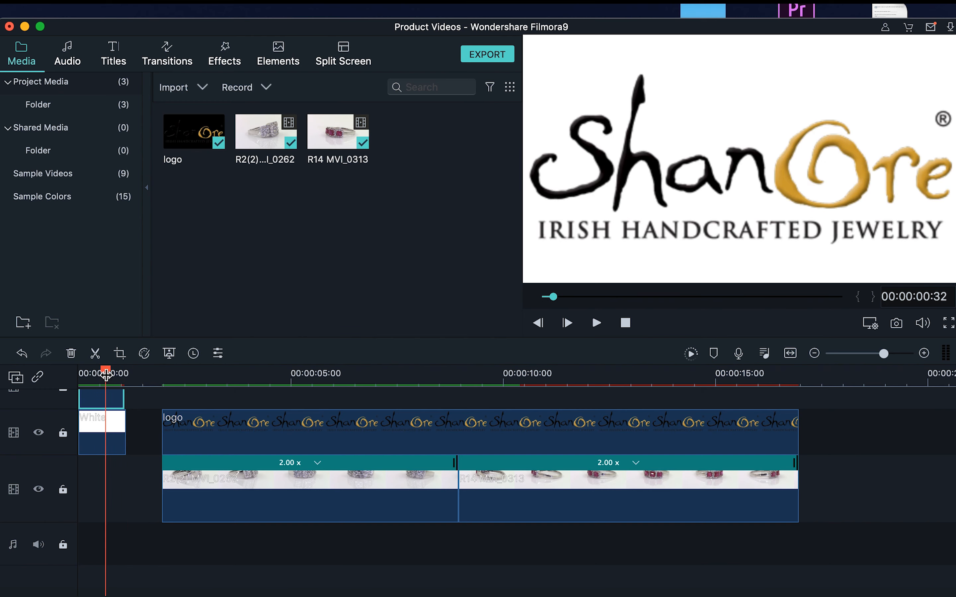
double_click(738, 224)
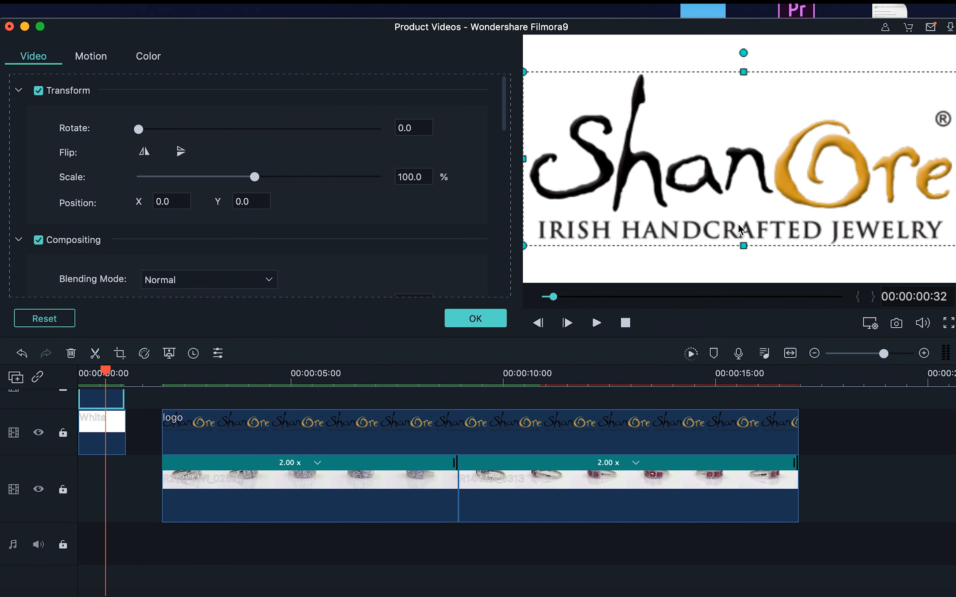
drag(739, 205, 691, 205)
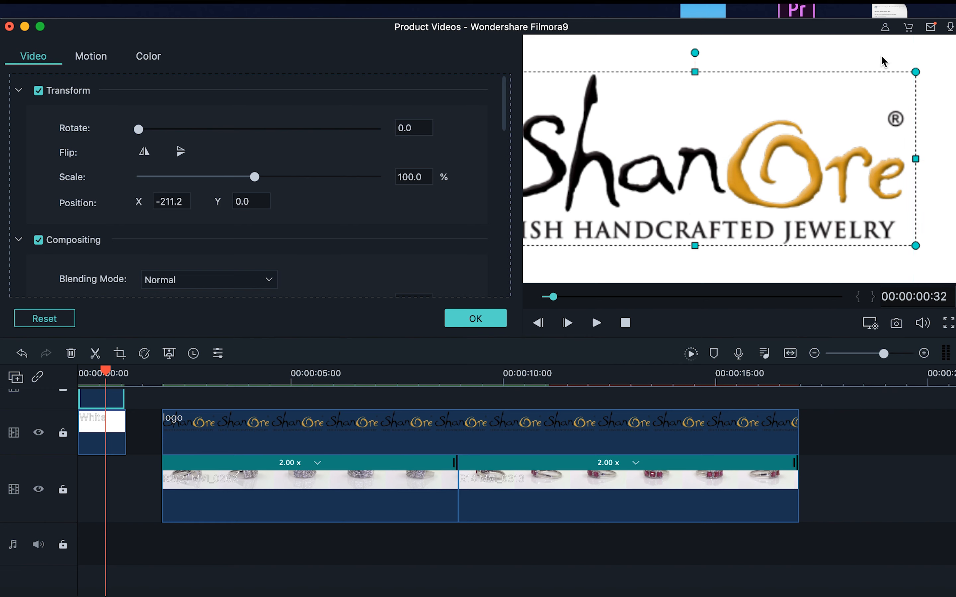
drag(915, 71, 683, 161)
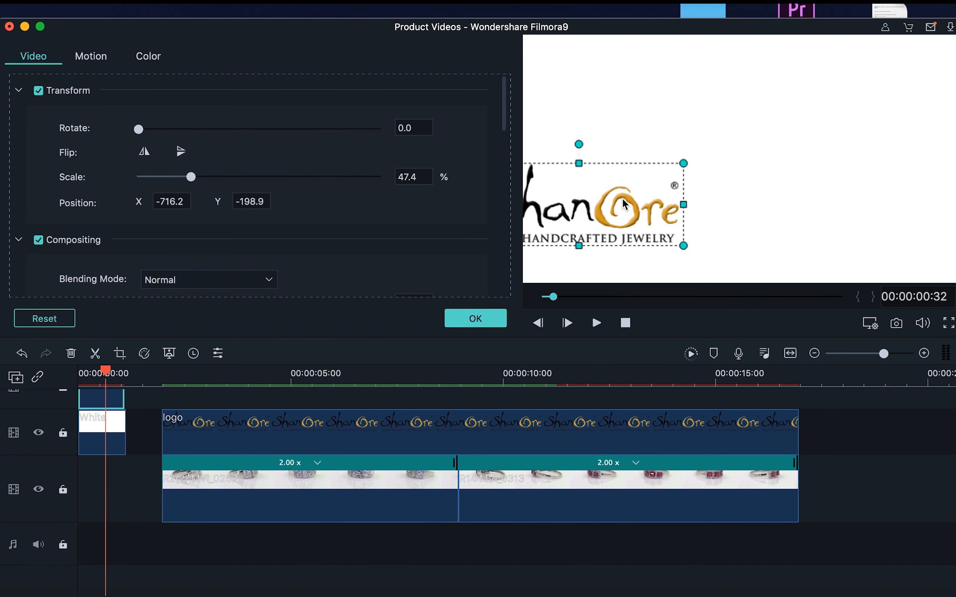
drag(622, 195, 776, 147)
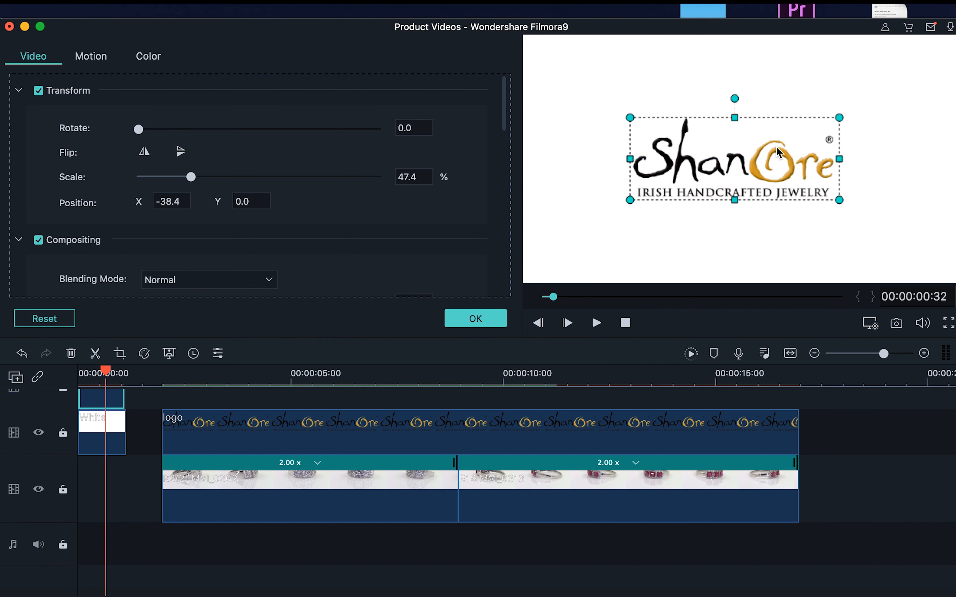
click(759, 238)
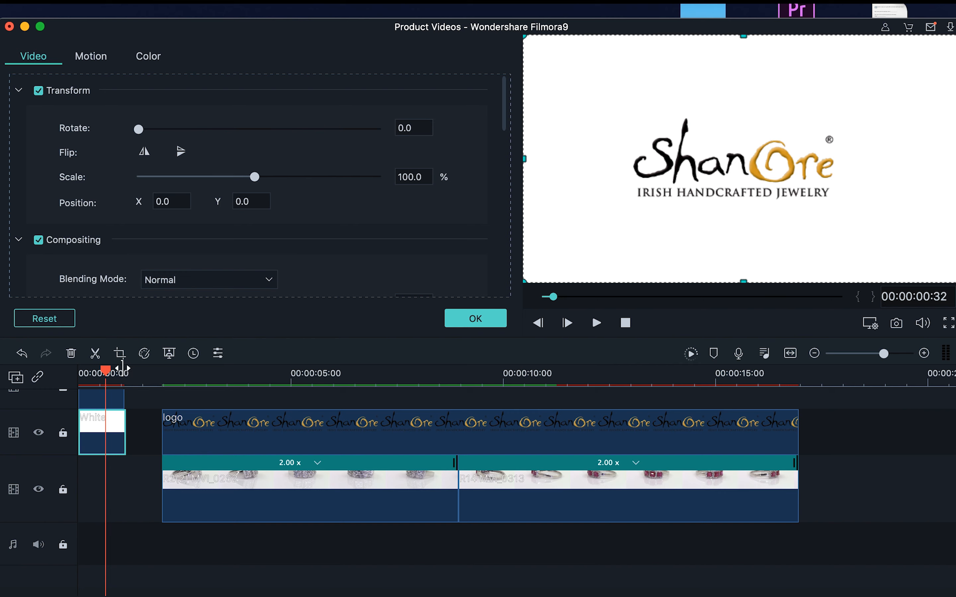
drag(110, 375, 70, 382)
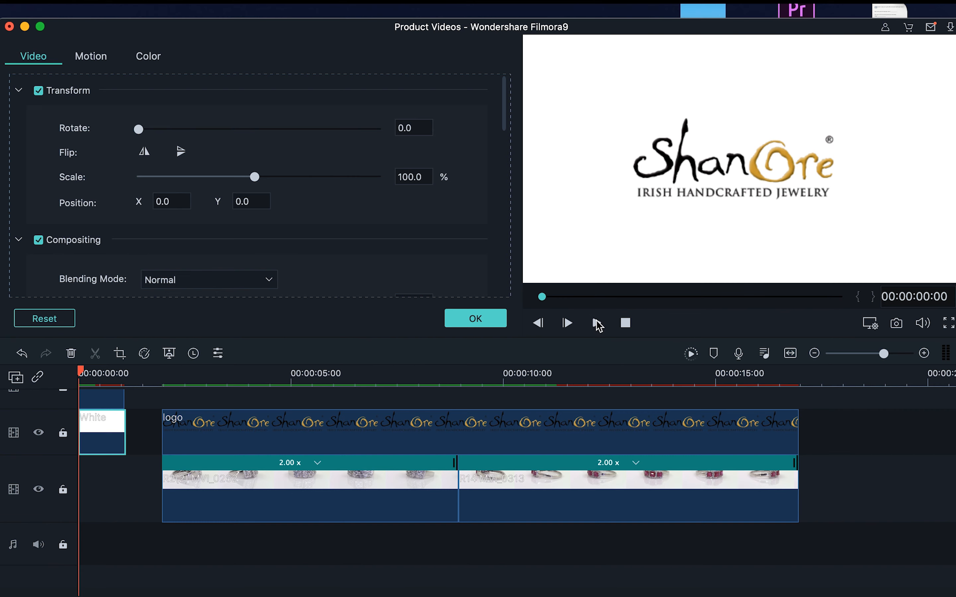
click(597, 324)
click(599, 325)
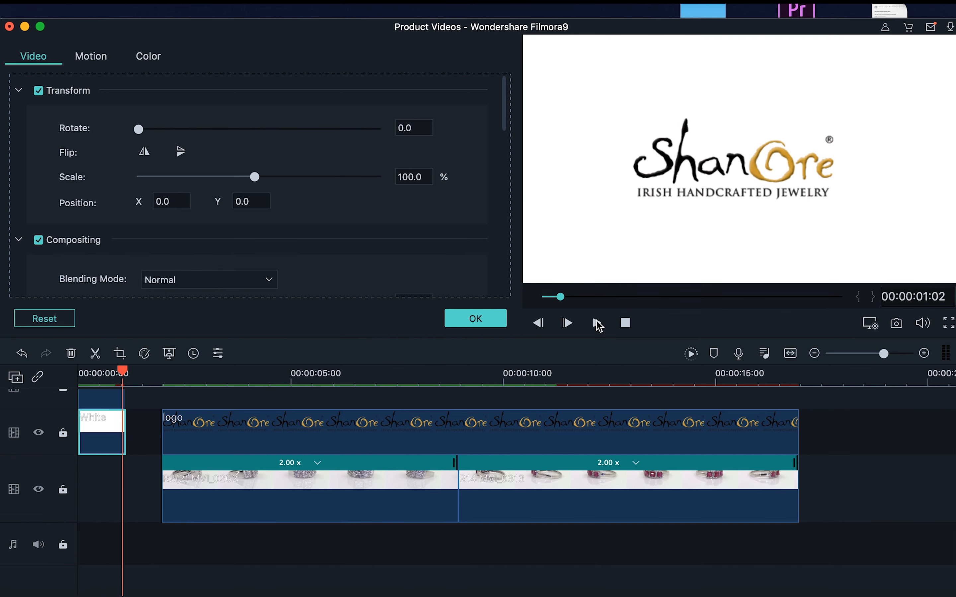
- Close the gap between the White clip and the watermark and ring clips, and play the sequence from the beginning
click(151, 443)
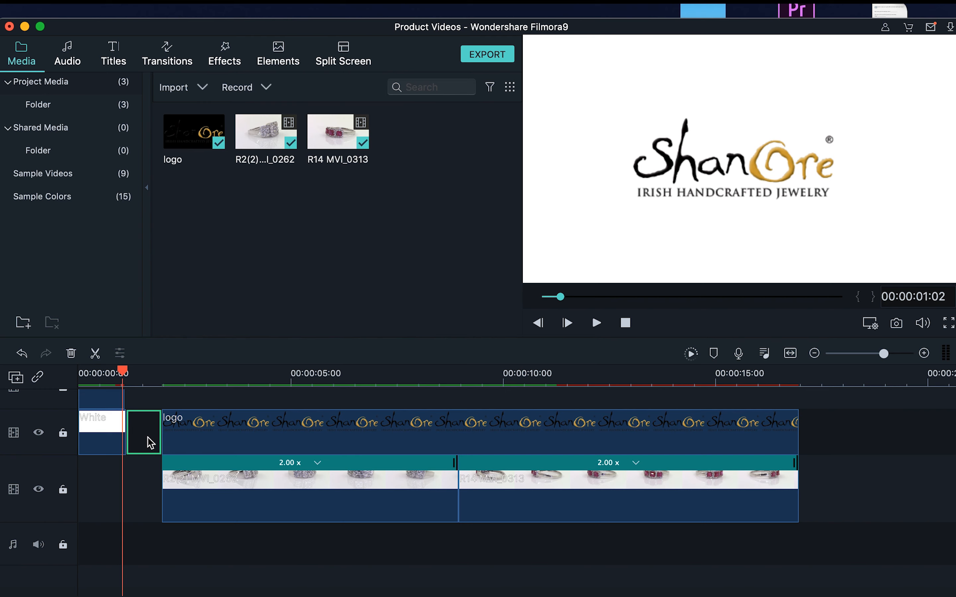
key(Delete)
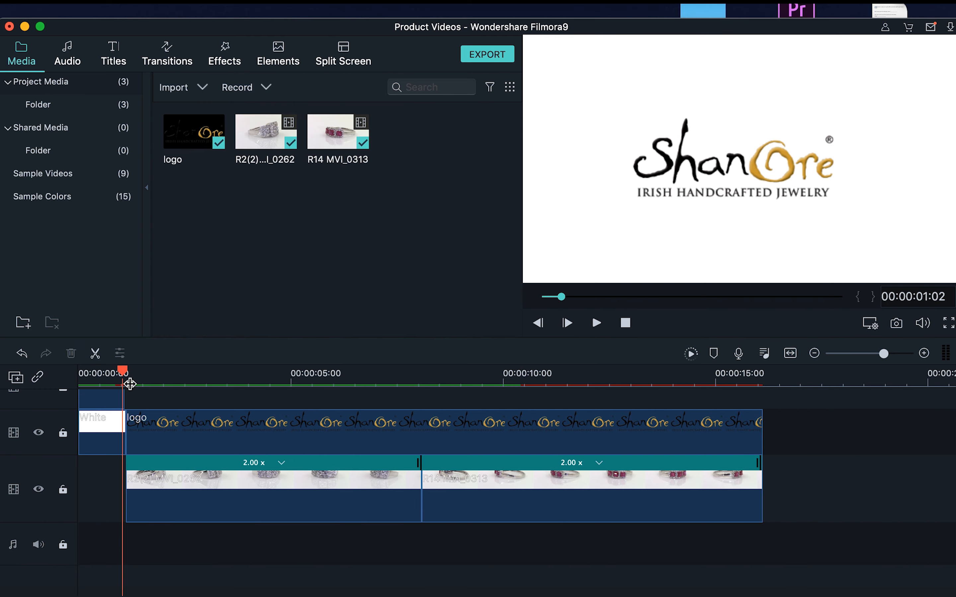
drag(123, 371, 71, 373)
key(space)
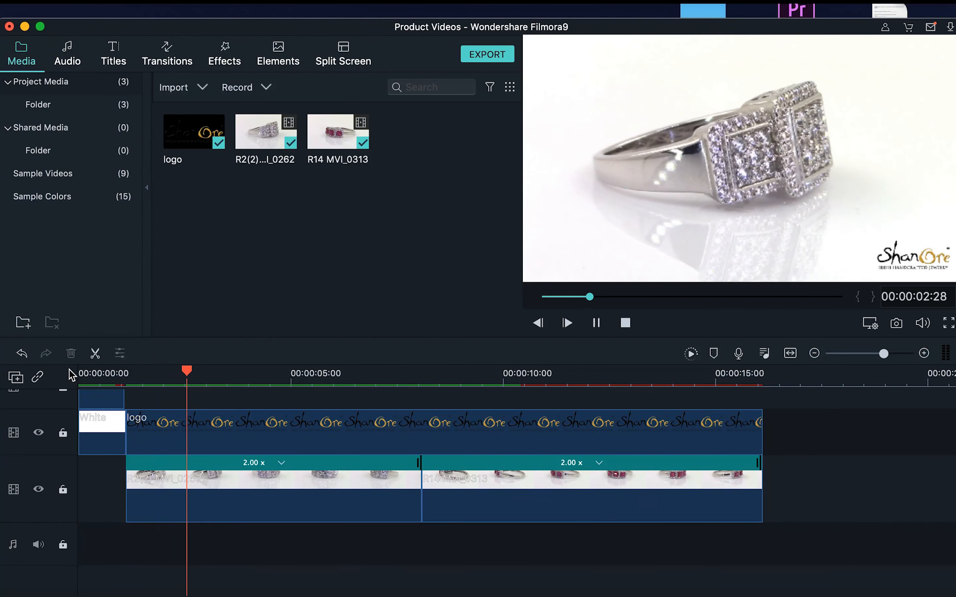
key(space)
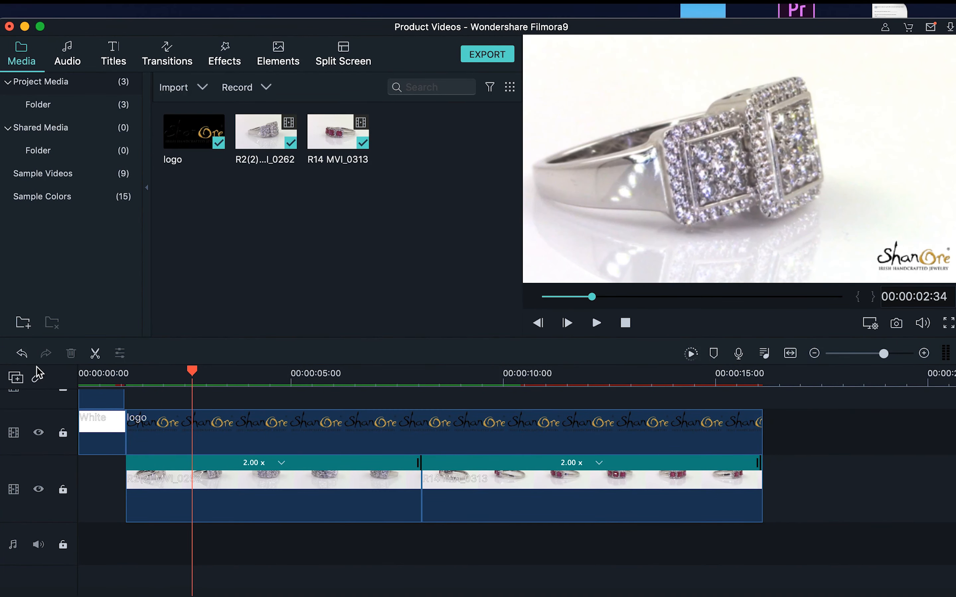
- Return to the timeline's start and browse the effect filters for a way to animate the opening logo
click(102, 373)
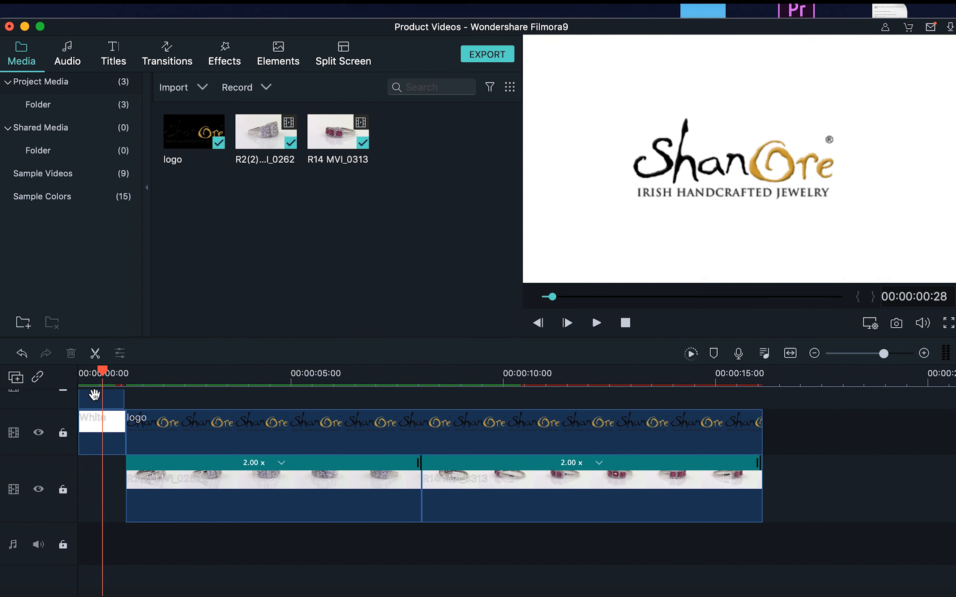
drag(101, 367, 73, 373)
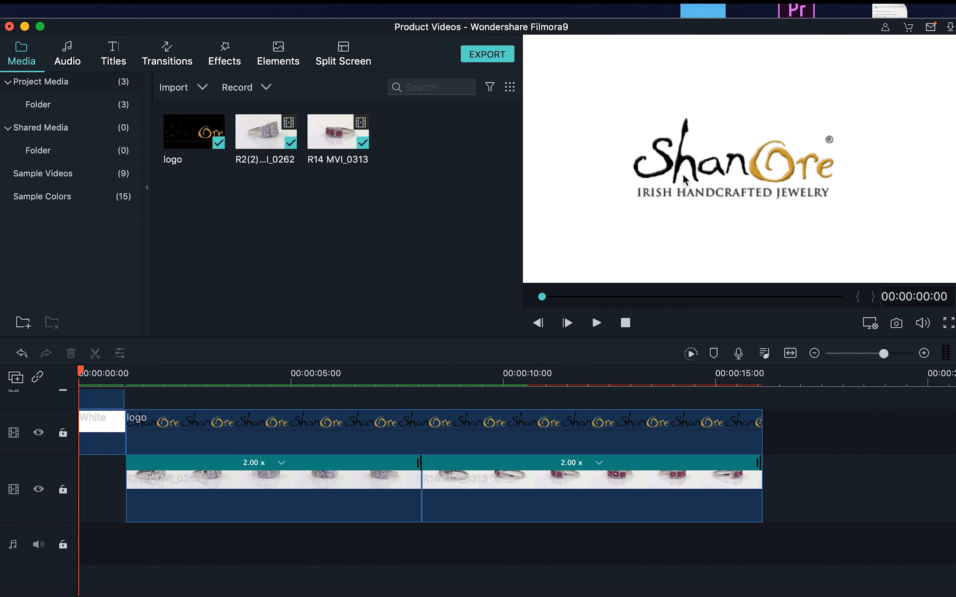
click(232, 69)
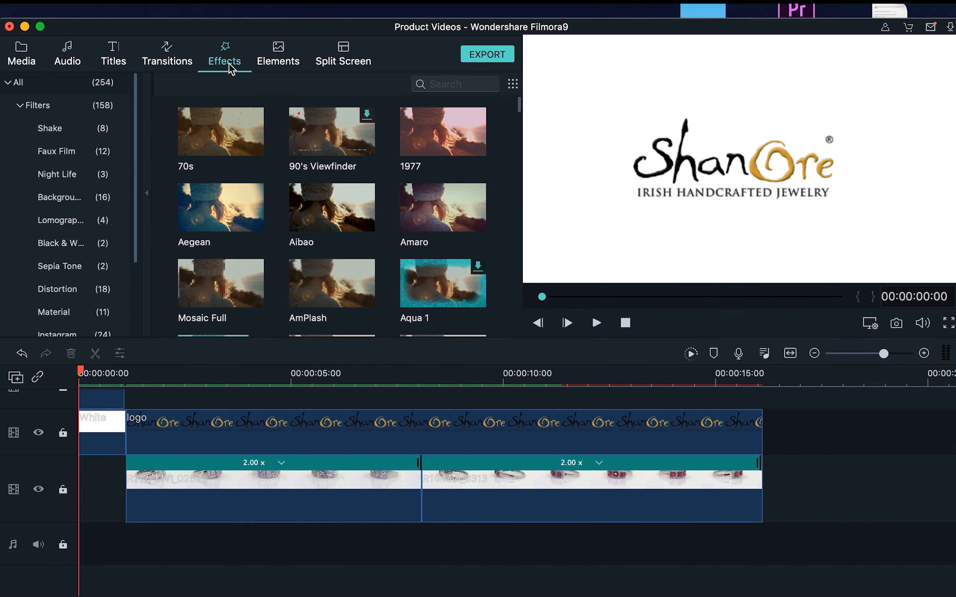
scroll(322, 224, down, 5)
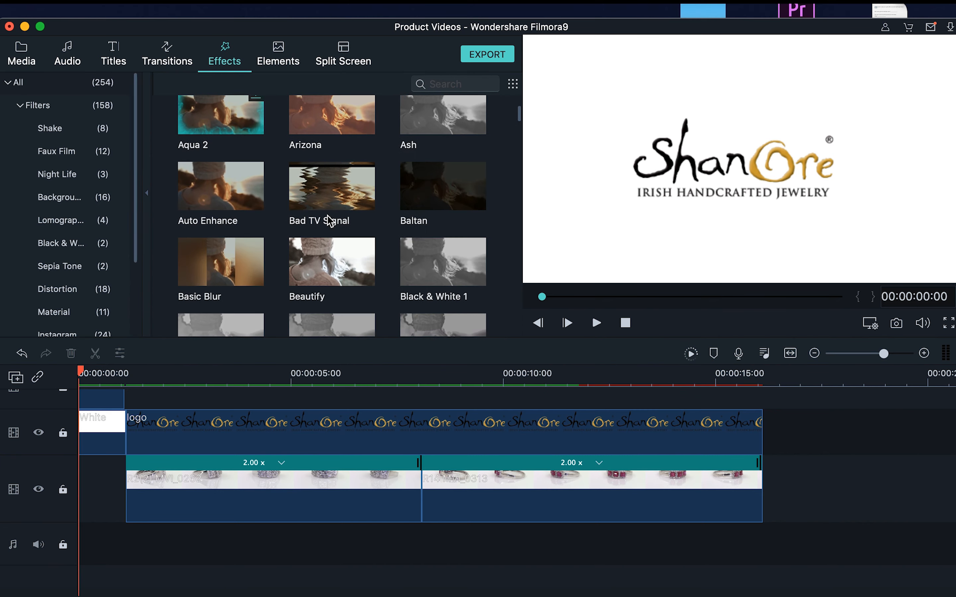
scroll(328, 220, down, 5)
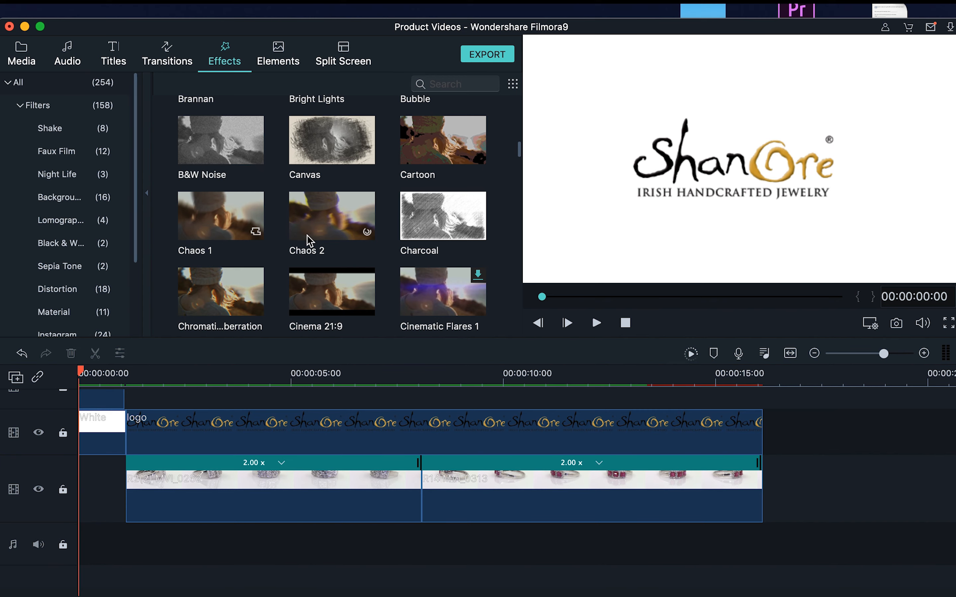
scroll(312, 235, down, 5)
scroll(314, 234, down, 5)
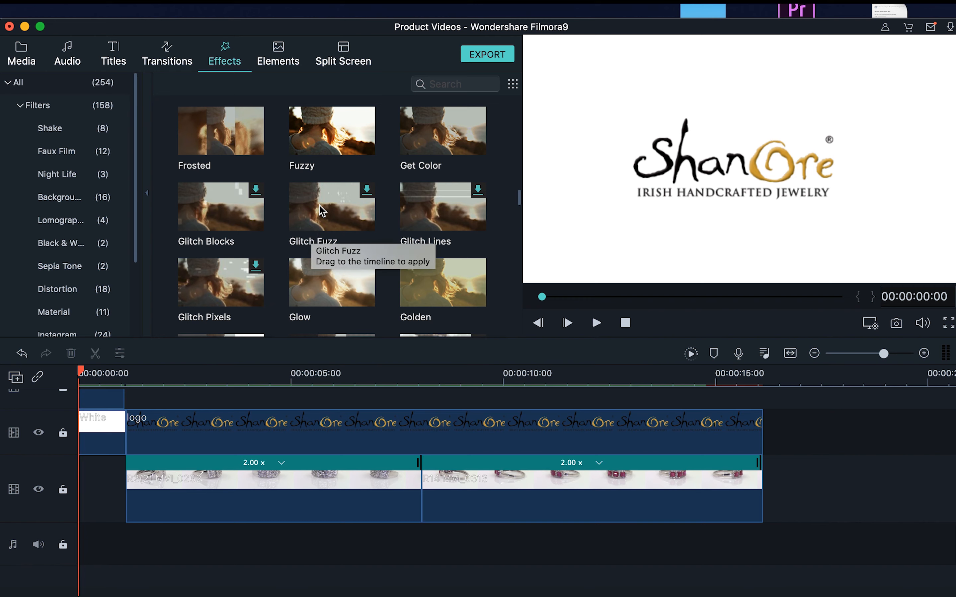
scroll(323, 212, down, 5)
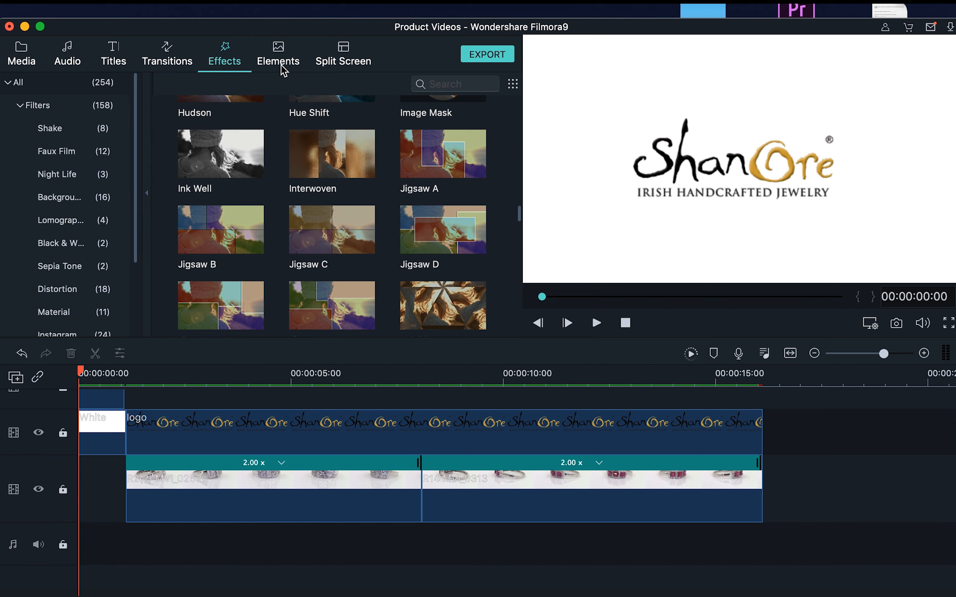
- Browse the available transitions and search them for "zoom"
click(176, 64)
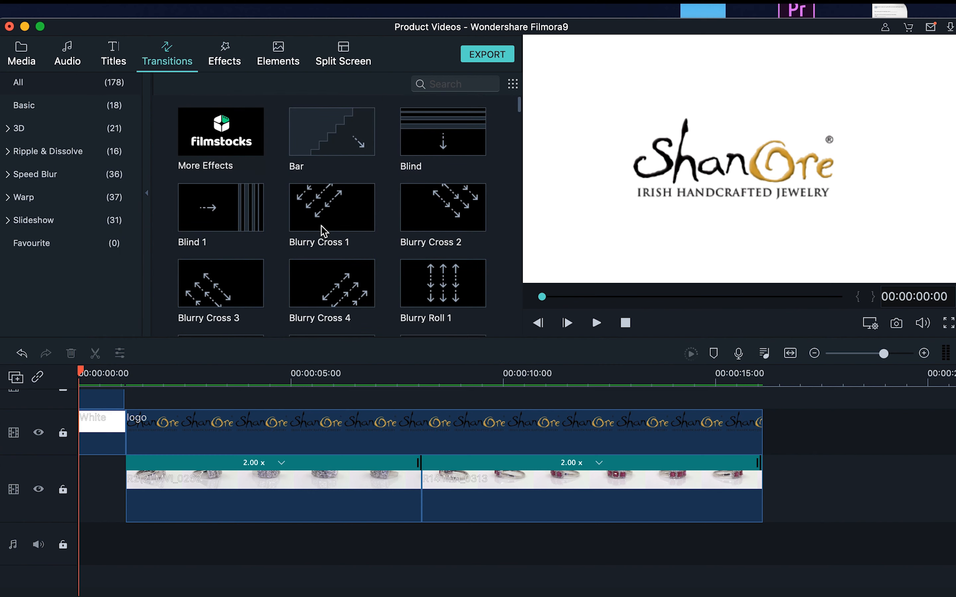
scroll(324, 231, down, 5)
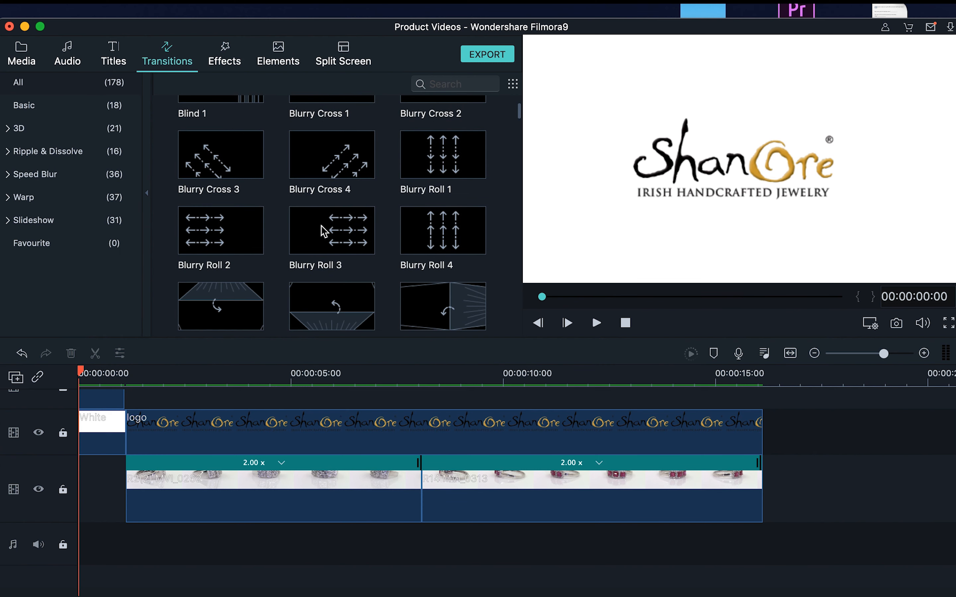
scroll(324, 231, down, 3)
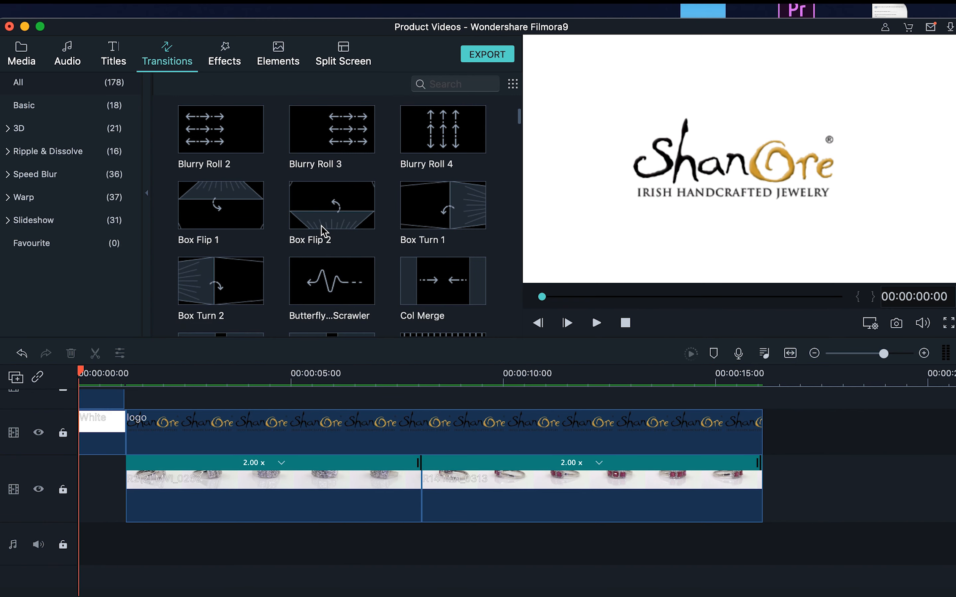
scroll(324, 231, down, 6)
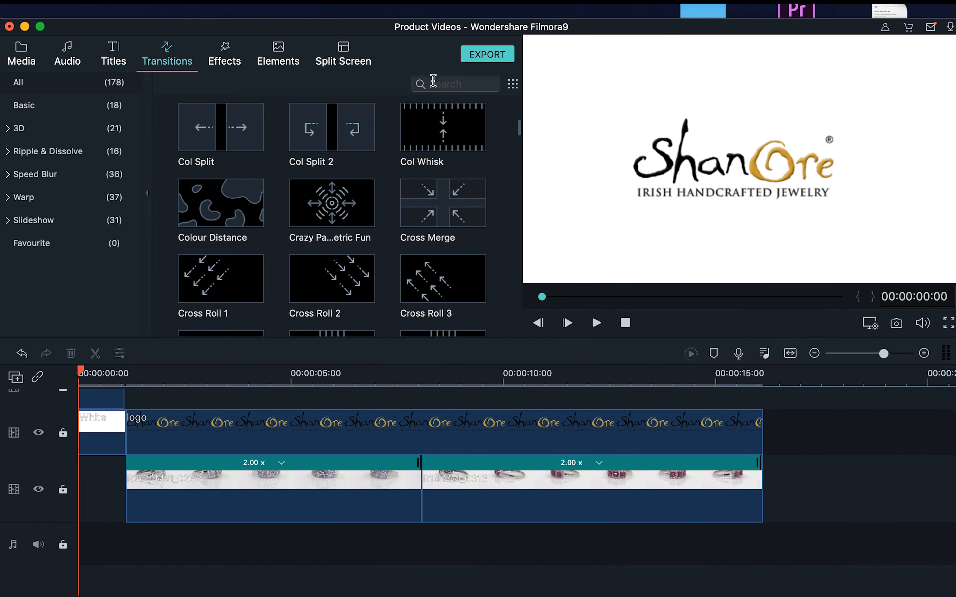
click(433, 81)
text(zoom)
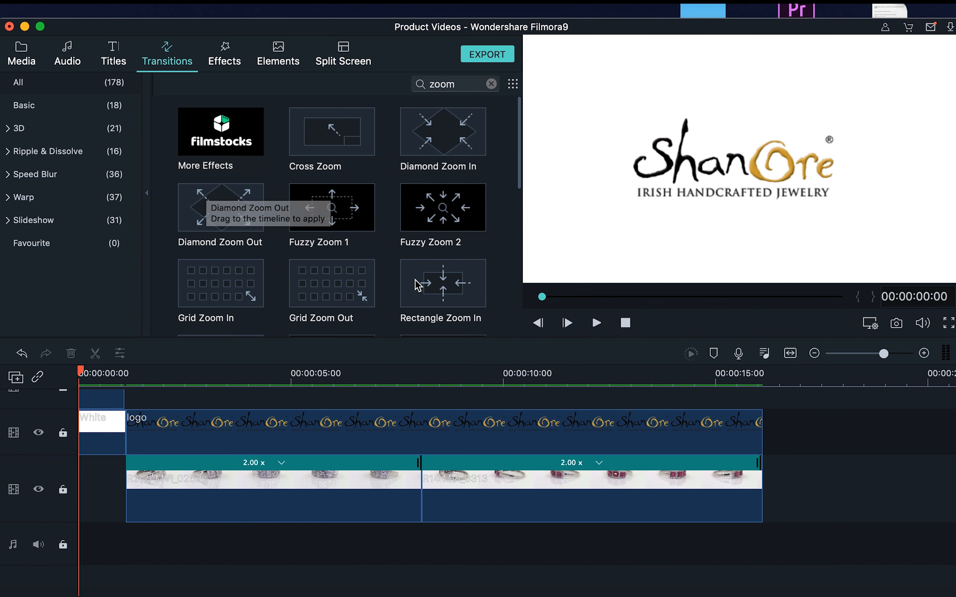
- Try a transition at the start of the opening logo clip and play it from the beginning
click(428, 285)
drag(428, 286, 86, 407)
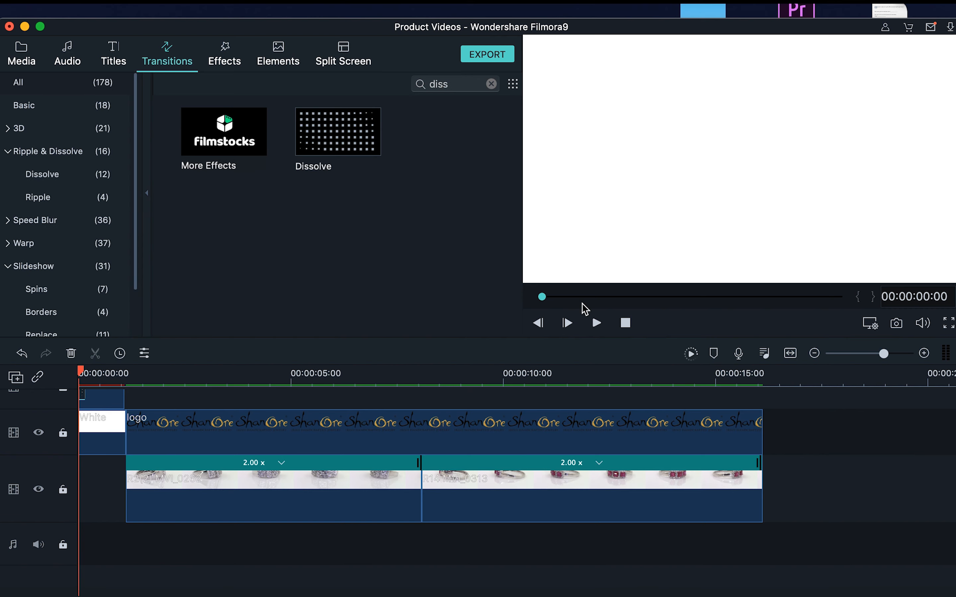
key(space)
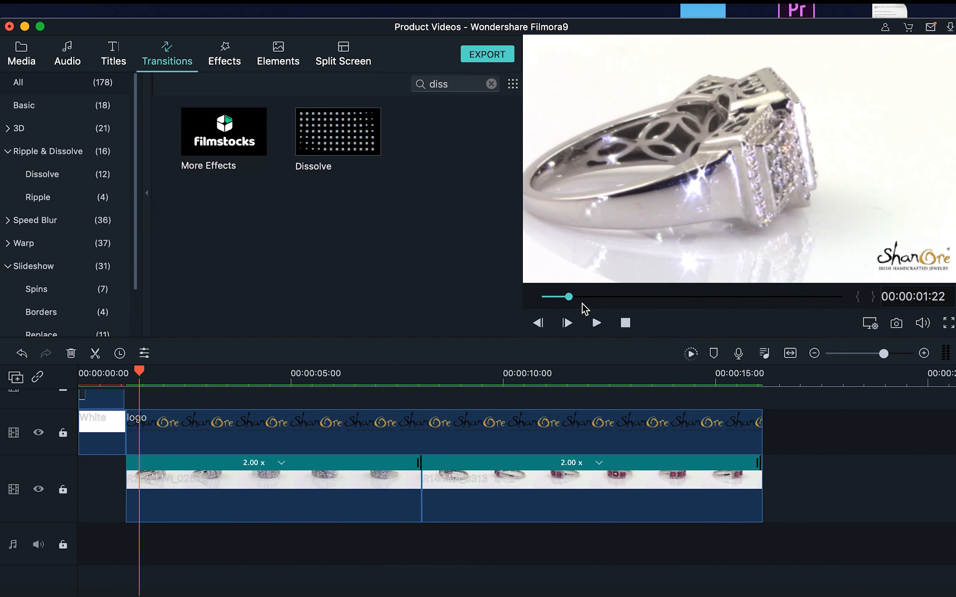
click(117, 380)
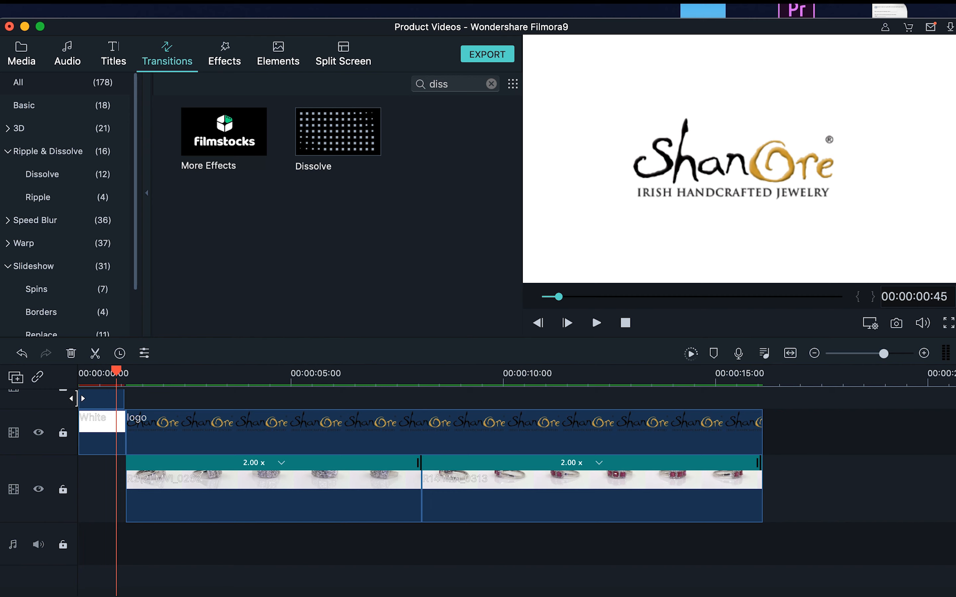
- Apply the Dissolve transition to the start of the opening logo clip above the White clip
click(88, 398)
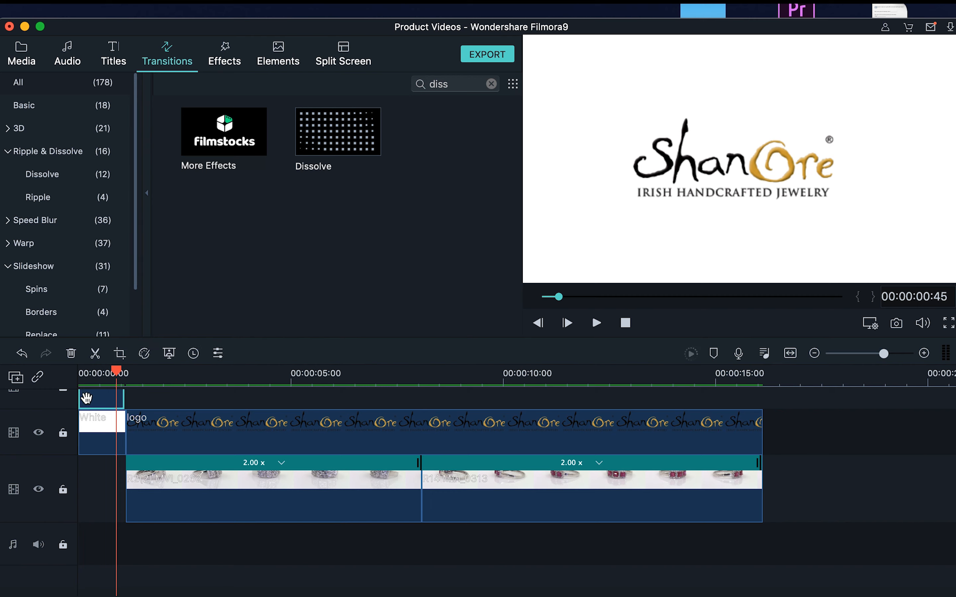
drag(883, 354, 893, 353)
scroll(141, 435, up, 2)
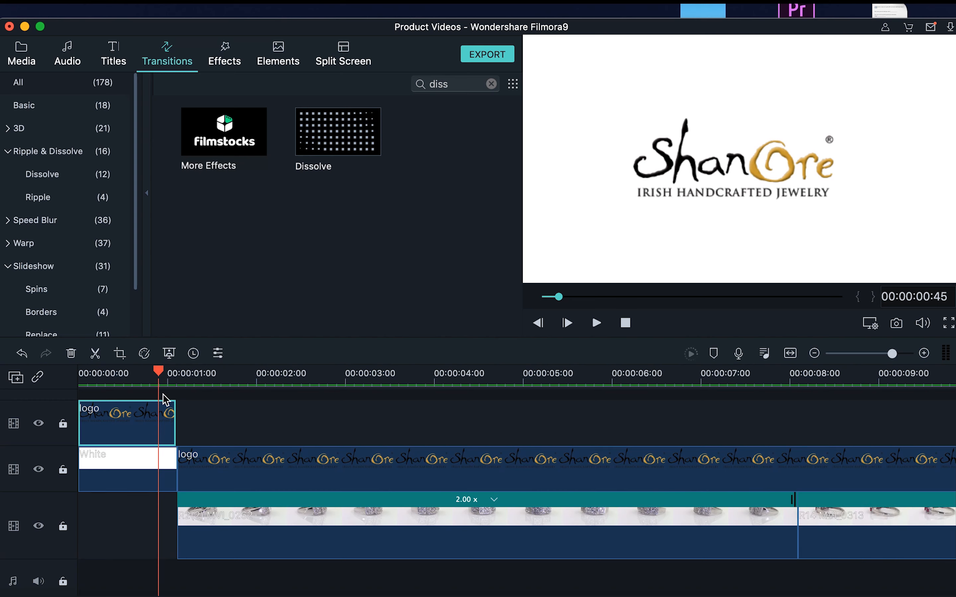
drag(343, 145, 99, 422)
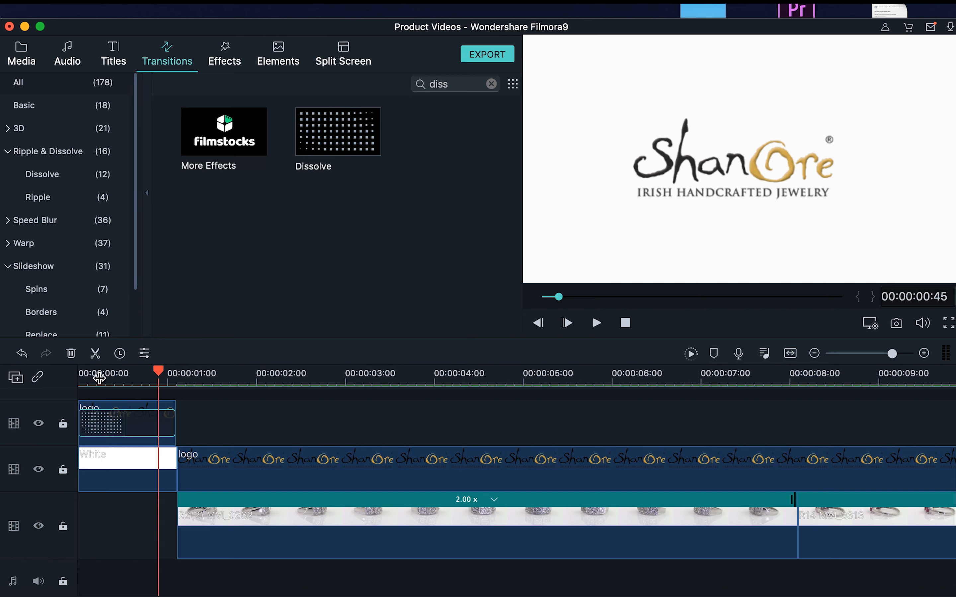
- Scrub through the opening dissolve and review the whole sequence through to the second ring clip
click(98, 375)
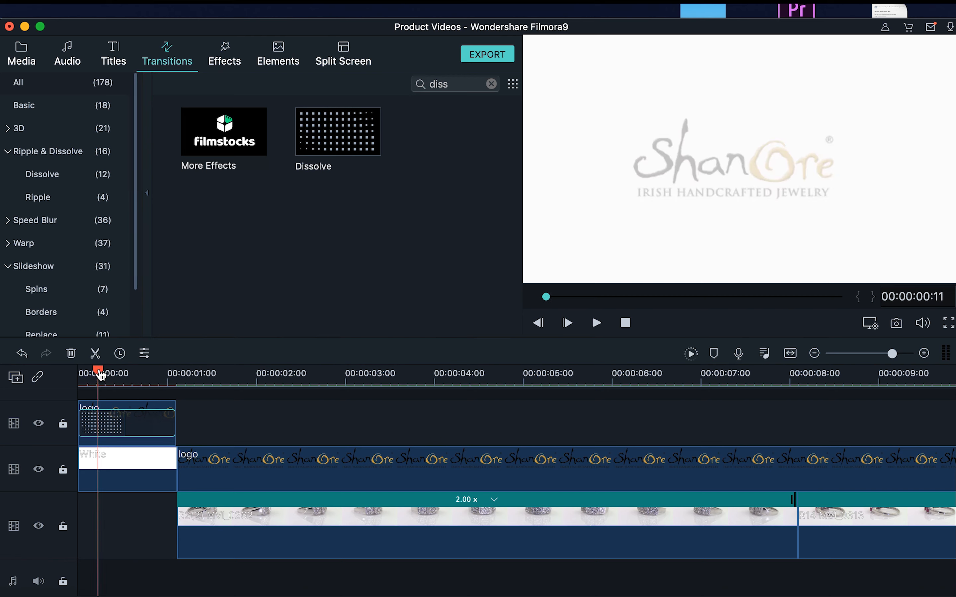
click(84, 374)
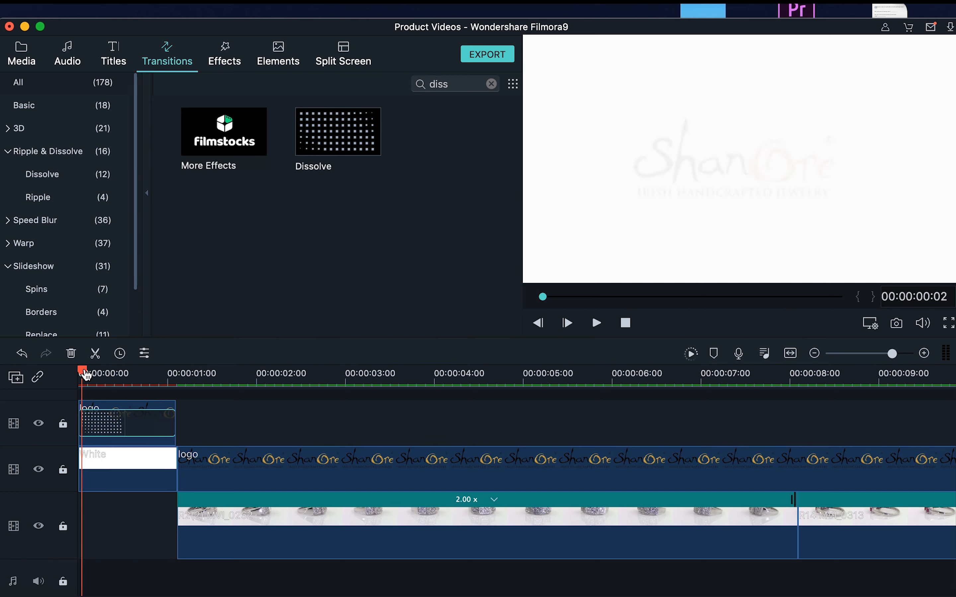
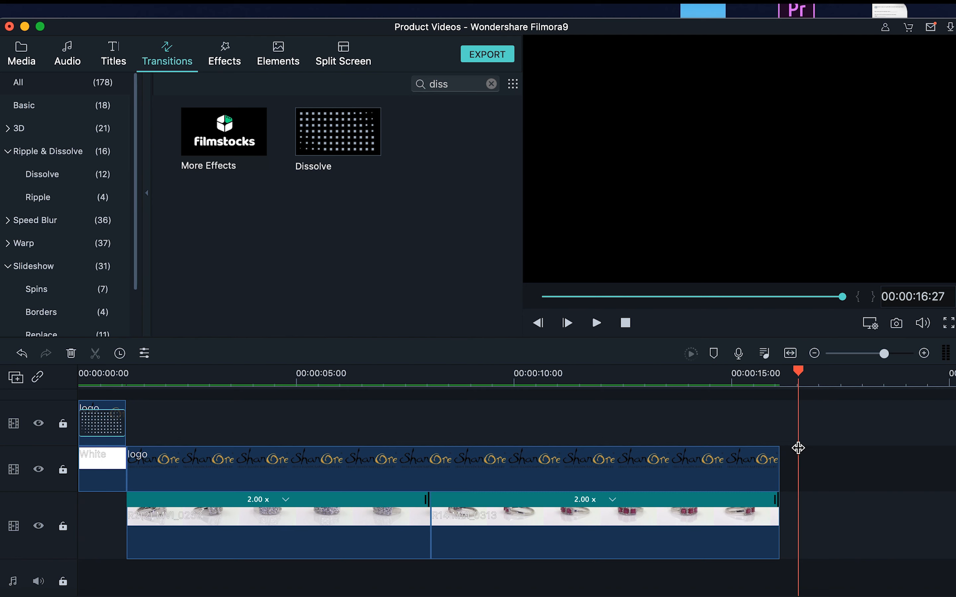
drag(798, 448, 82, 461)
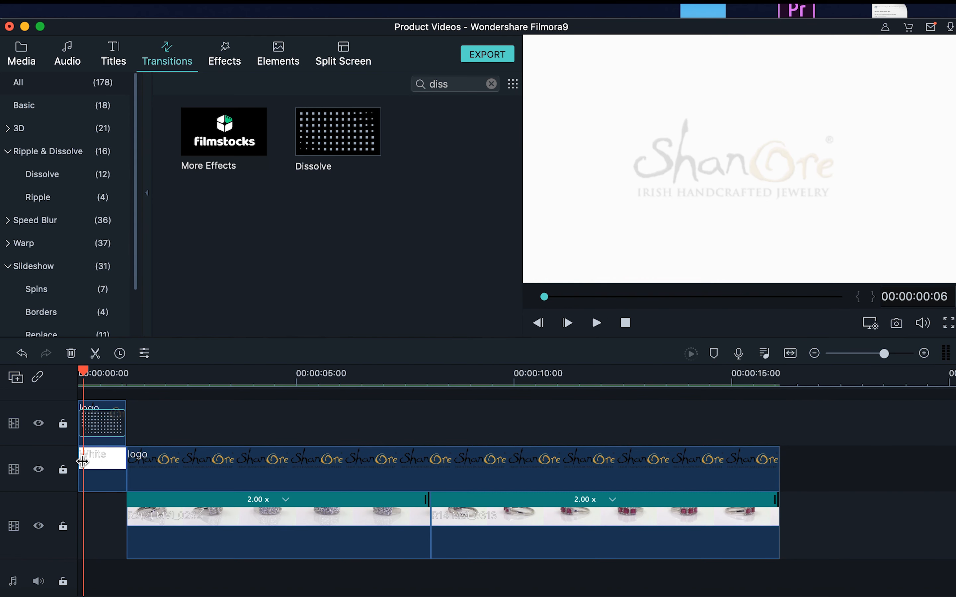
drag(83, 461, 749, 485)
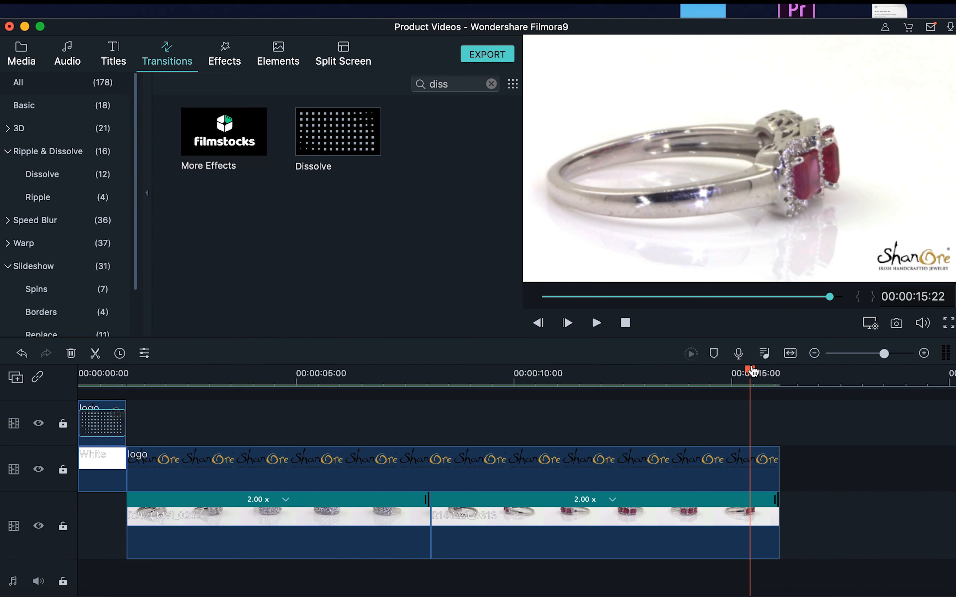
- Move the playhead past the end of the second ring clip and browse the credit, lower third and opener title templates
drag(751, 372, 788, 378)
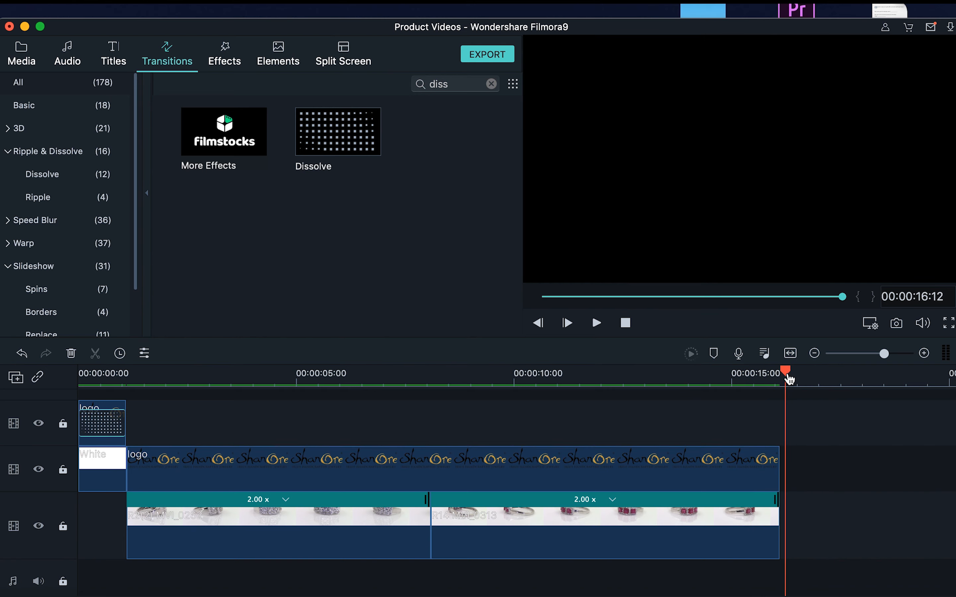
click(115, 59)
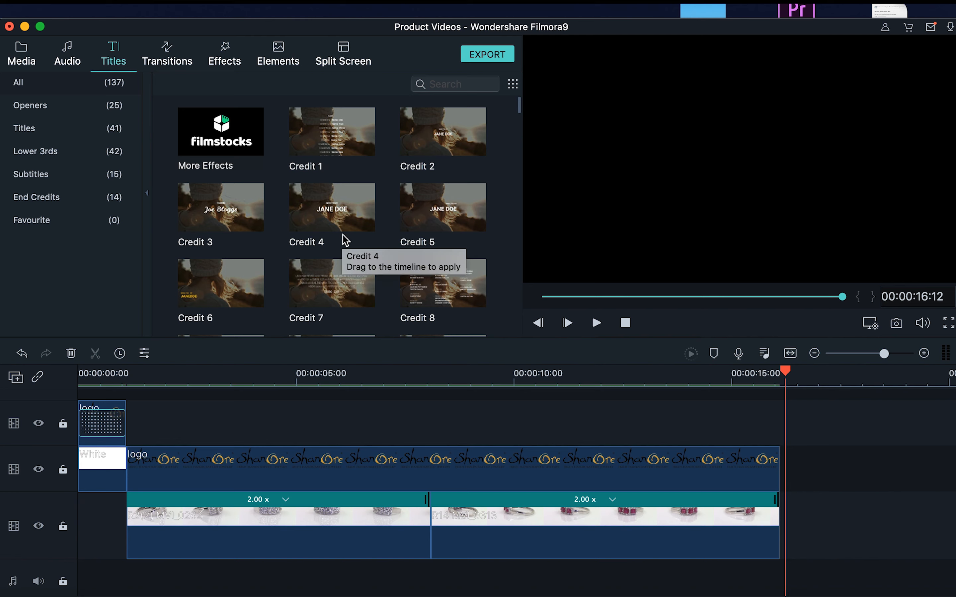
scroll(341, 245, down, 4)
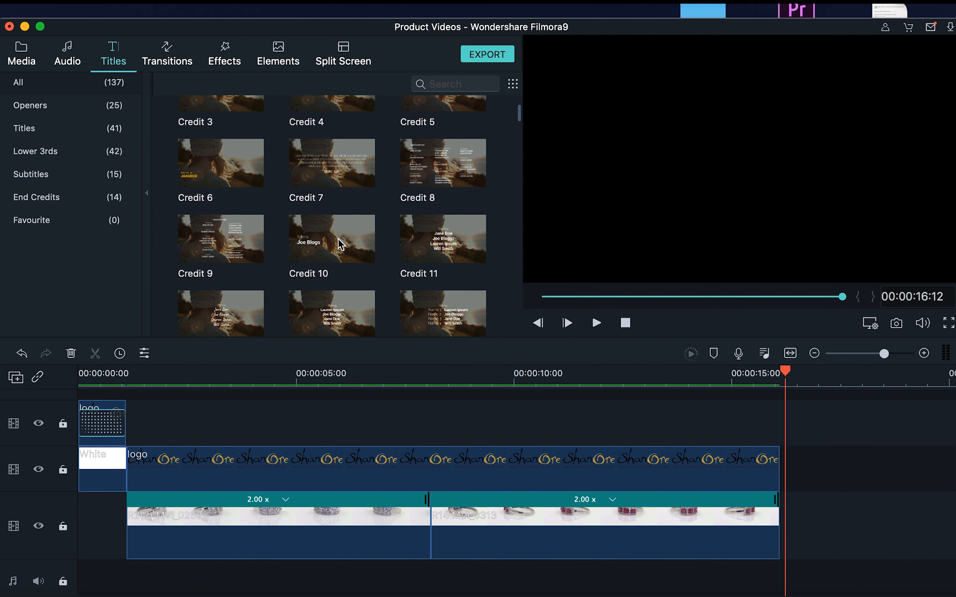
scroll(340, 244, down, 5)
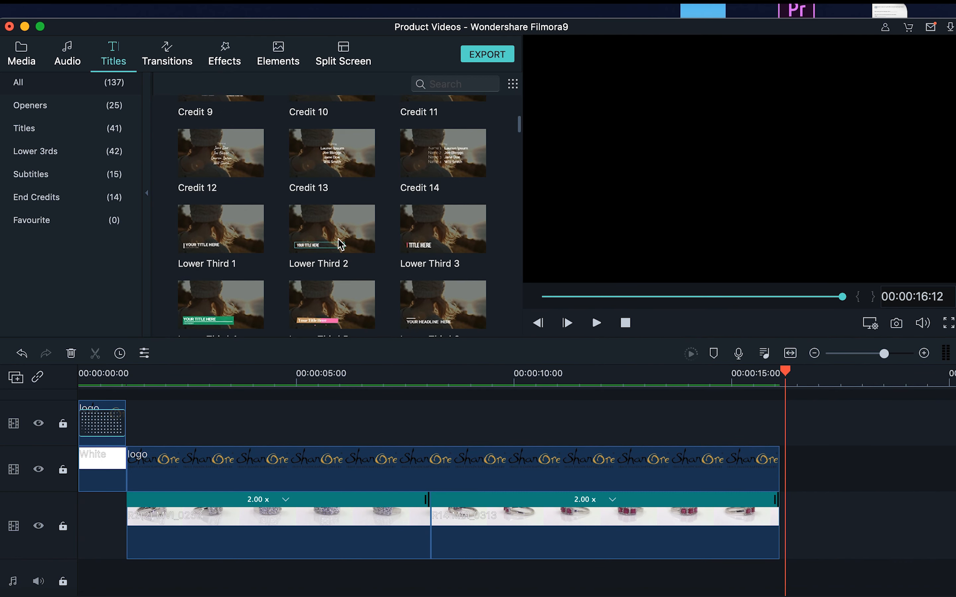
scroll(340, 245, down, 4)
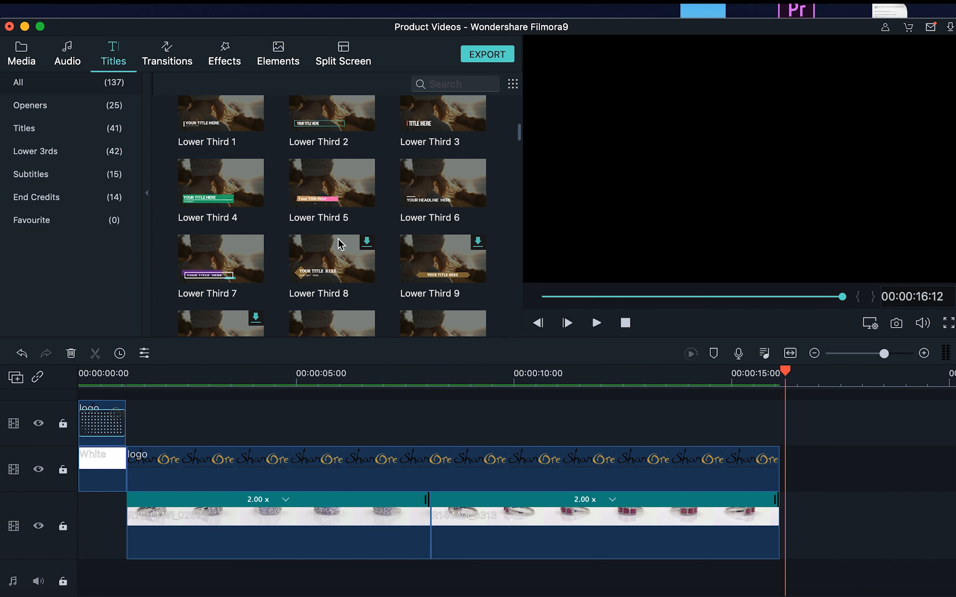
scroll(338, 239, down, 5)
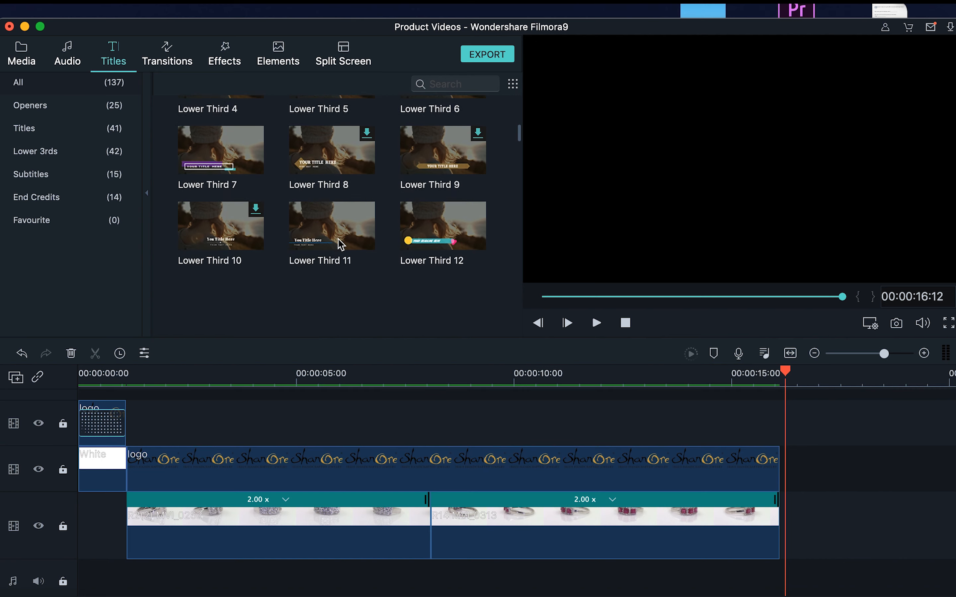
scroll(337, 238, down, 5)
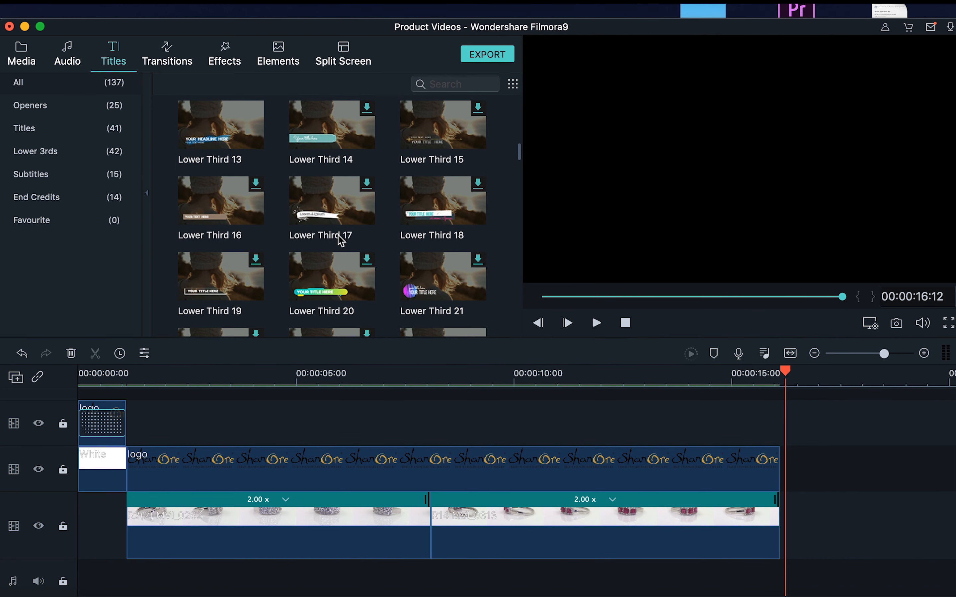
scroll(340, 240, down, 7)
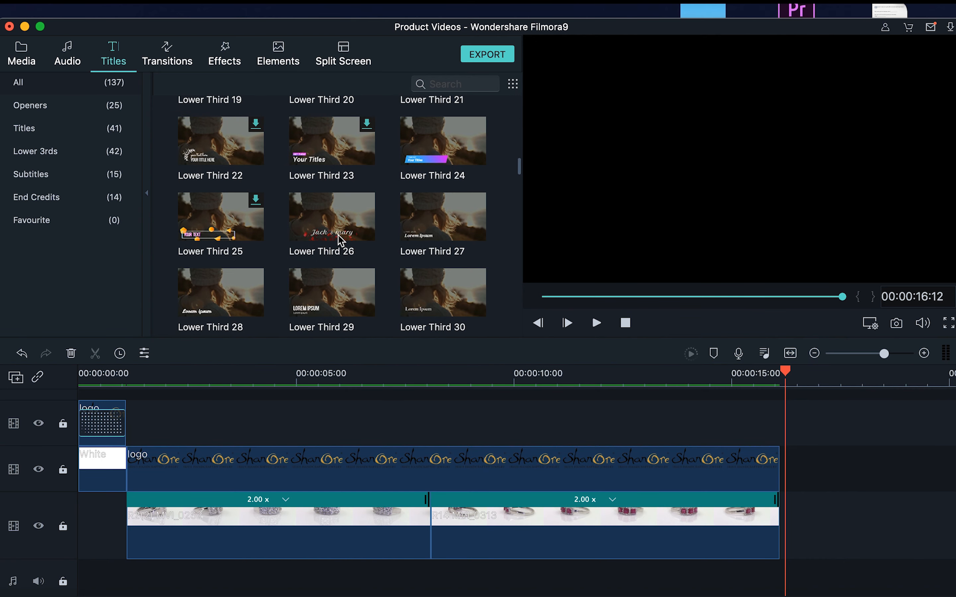
scroll(339, 238, down, 6)
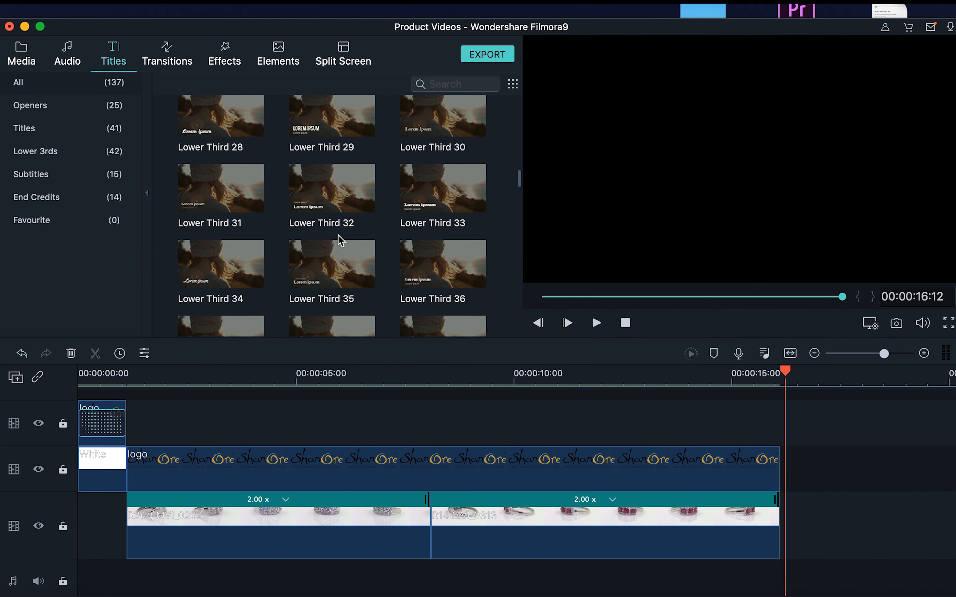
scroll(339, 237, down, 5)
scroll(338, 235, down, 6)
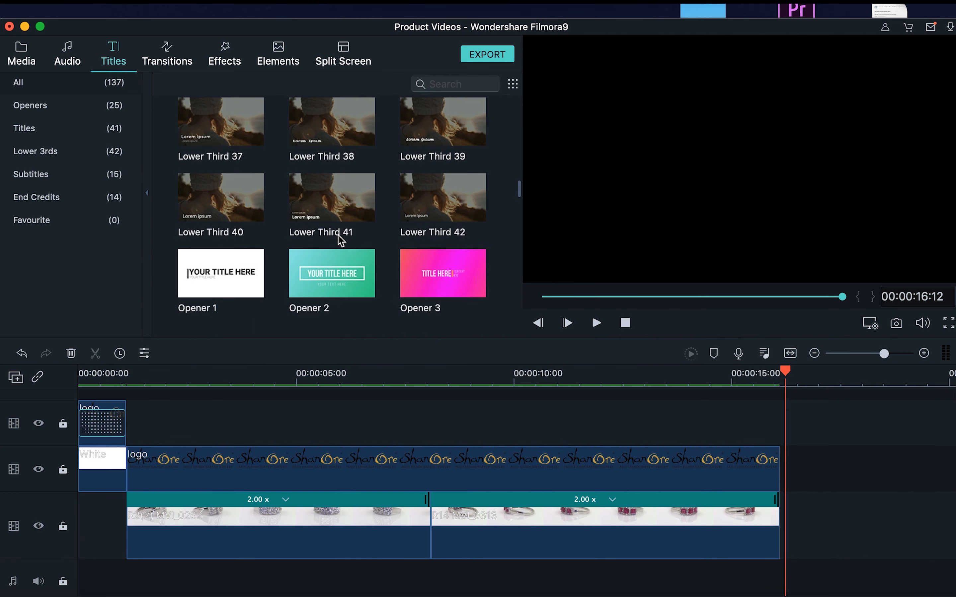
scroll(338, 235, up, 10)
scroll(338, 234, up, 12)
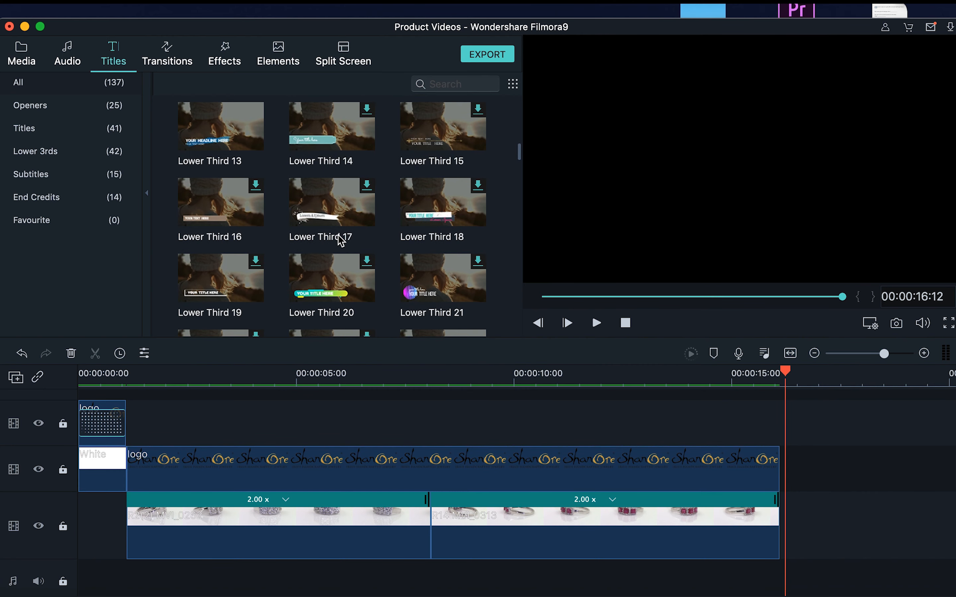
scroll(340, 240, up, 5)
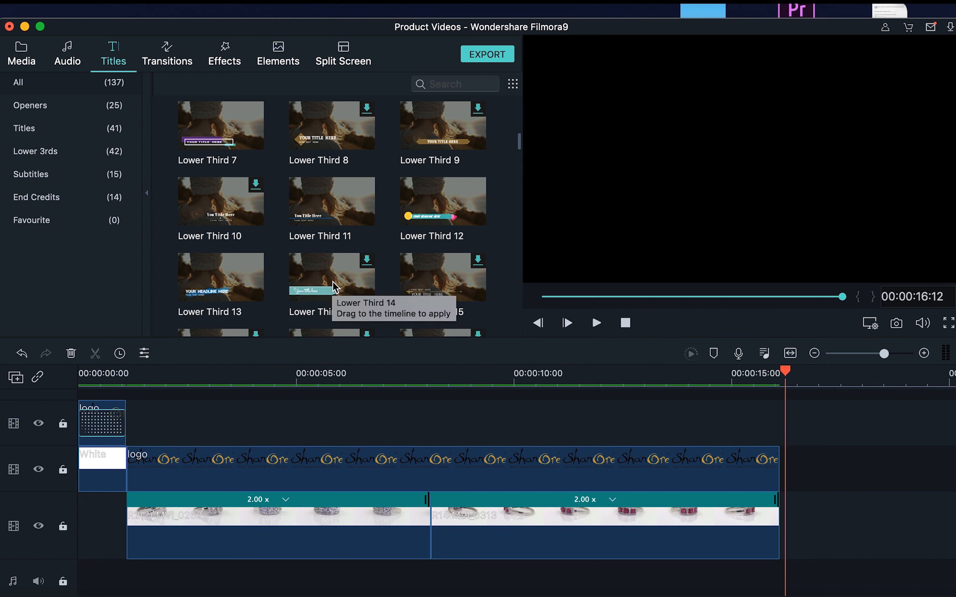
- Preview the Credit 2 and Credit 5 end credits, place Credit 5 after the watermark logo clip, and scrub through it
click(51, 200)
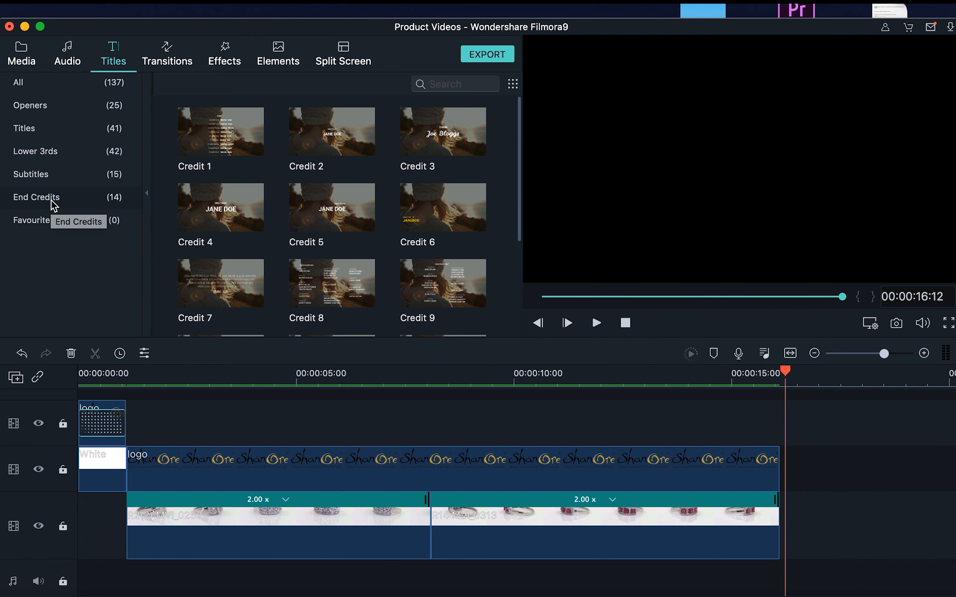
click(345, 156)
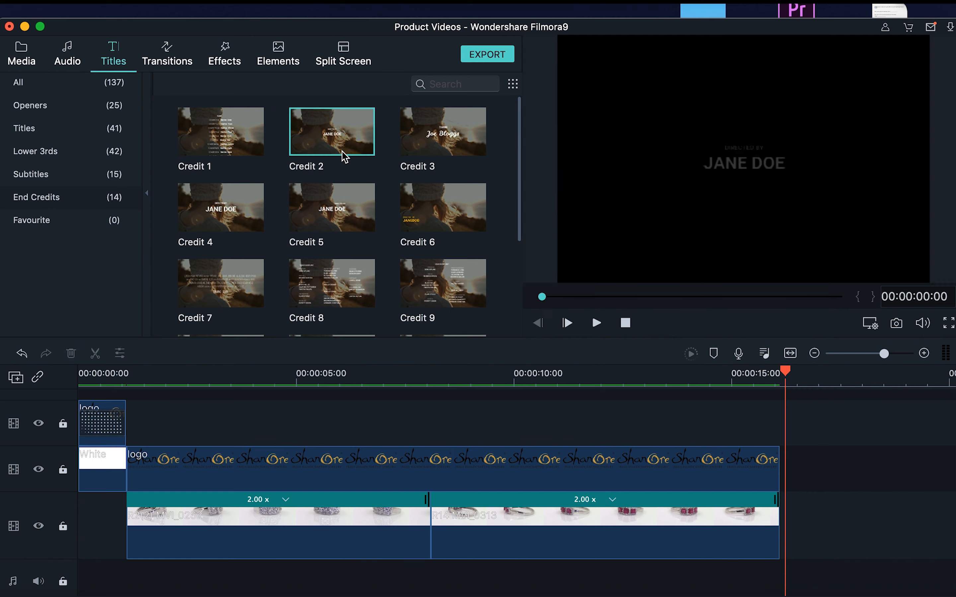
click(348, 220)
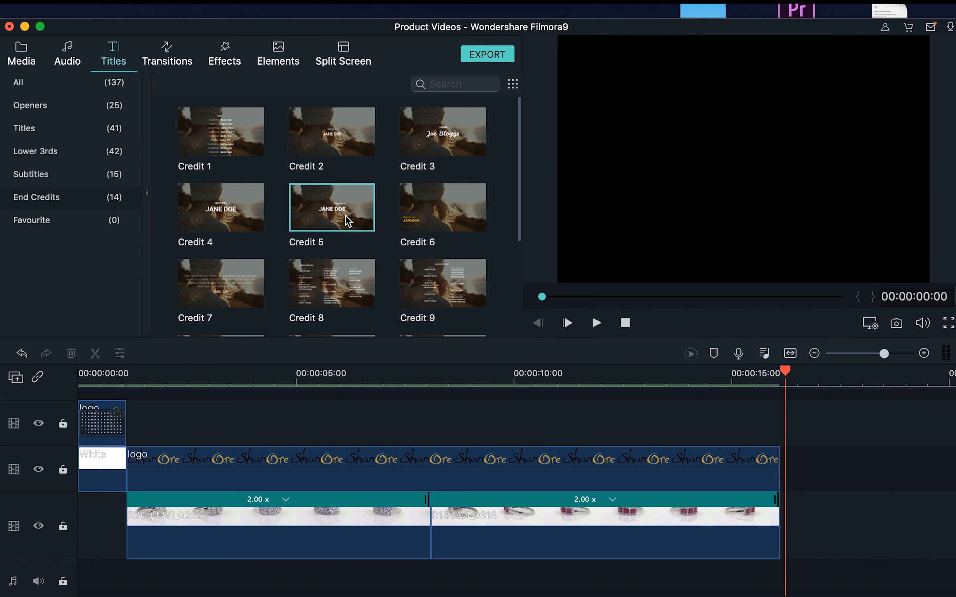
drag(348, 220, 782, 469)
click(800, 380)
drag(816, 379, 861, 386)
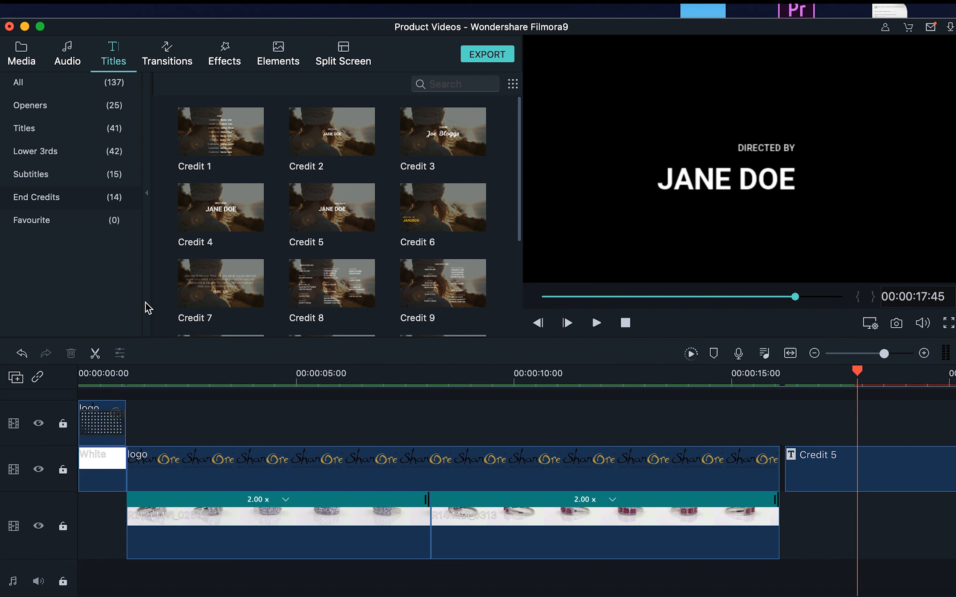
- Add the White sample color after the second ring clip, beneath the Credit 5 title, and scrub through it
click(25, 61)
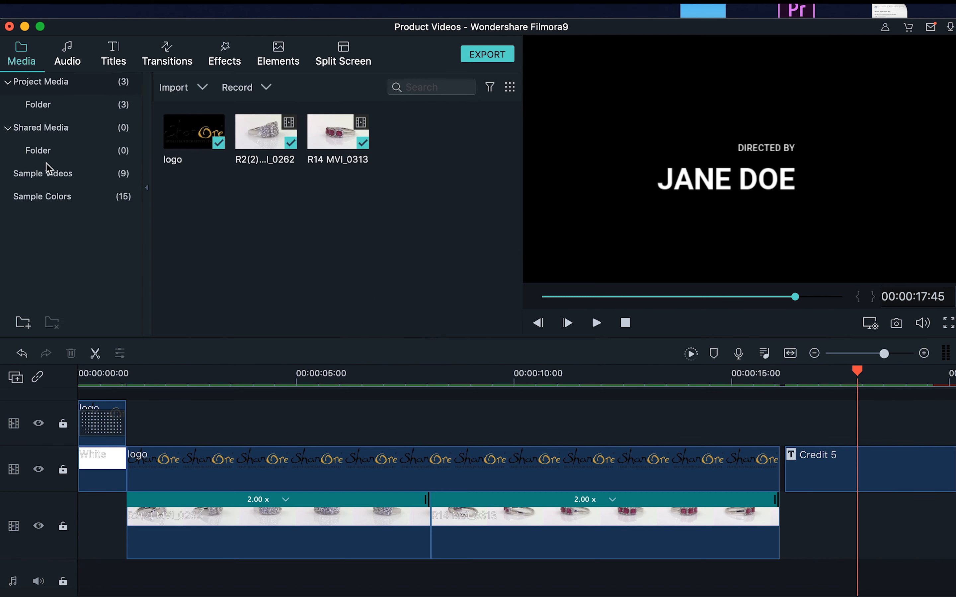
click(62, 197)
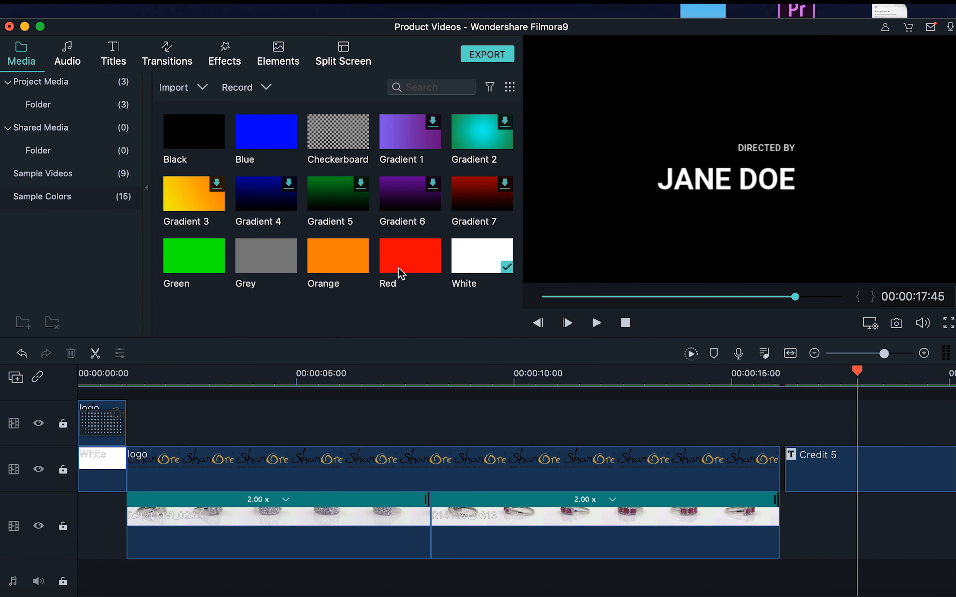
drag(476, 254, 787, 583)
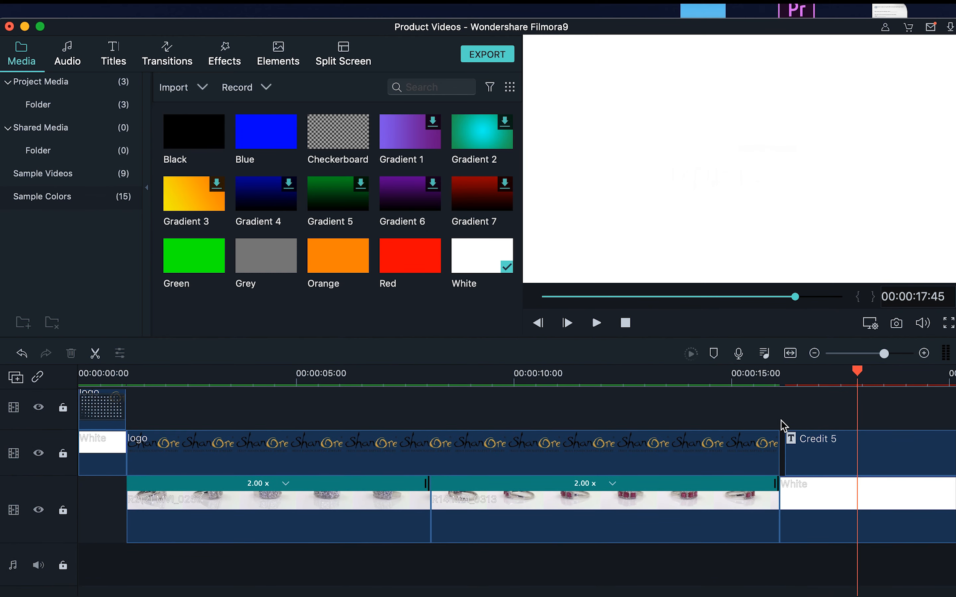
drag(790, 372, 837, 377)
click(793, 374)
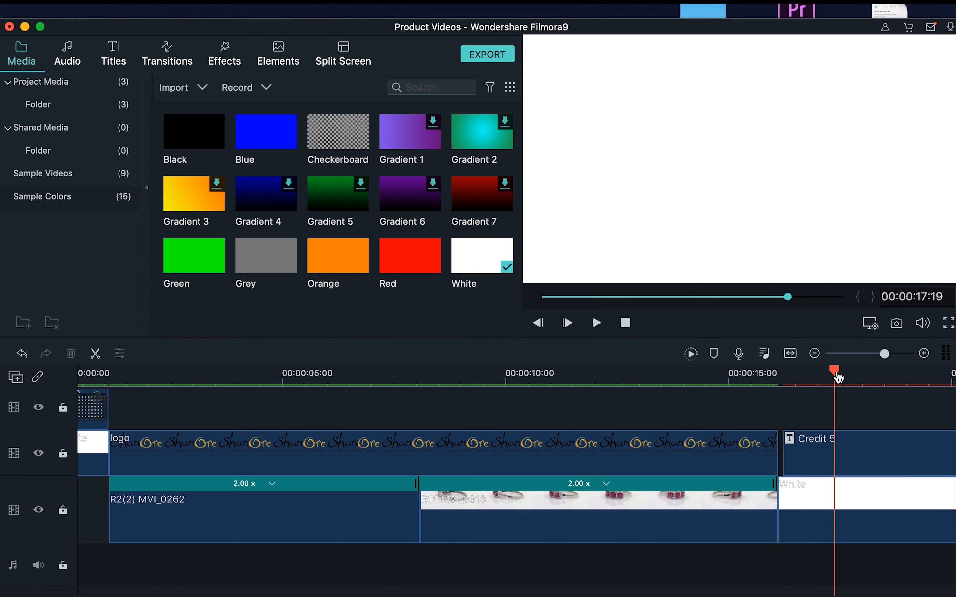
- Move the closing White clip to the track above Credit 5 and preview the overlap
drag(816, 498, 818, 411)
click(794, 374)
drag(794, 373, 813, 373)
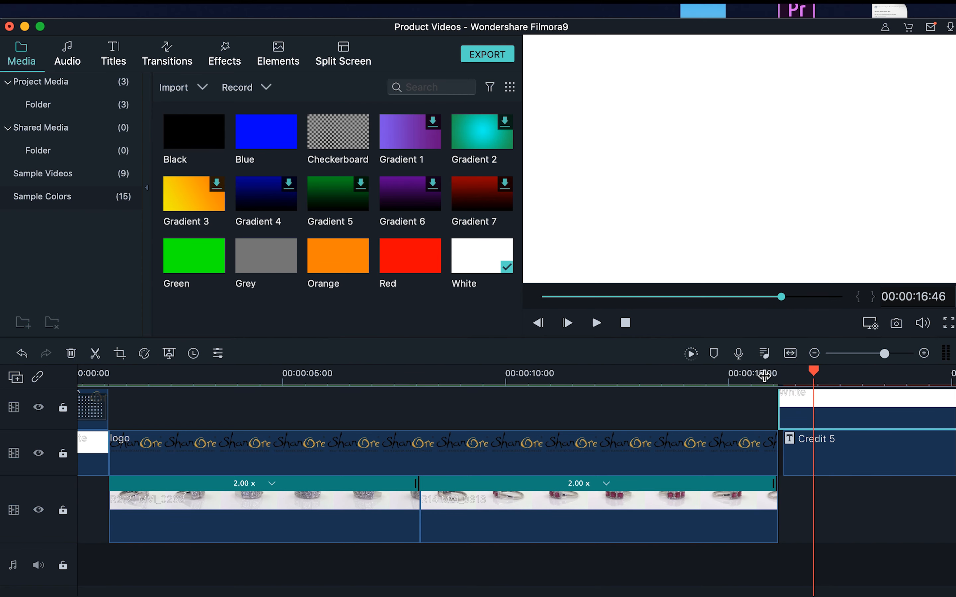
drag(883, 354, 877, 354)
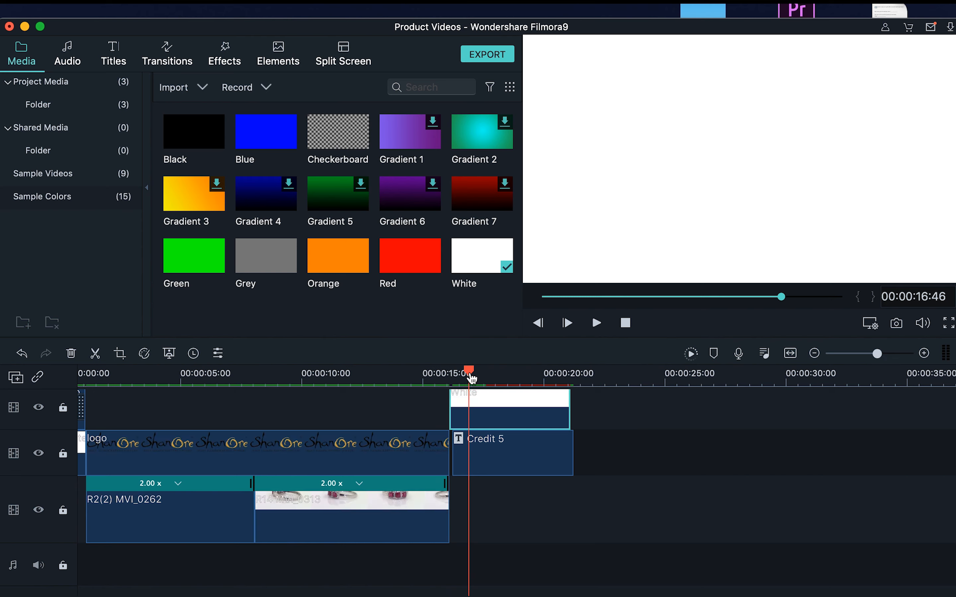
drag(472, 378, 476, 378)
- Move the closing White clip back to the ring clips' track, aligned directly beneath Credit 5, and scrub through the pair
drag(499, 418, 508, 527)
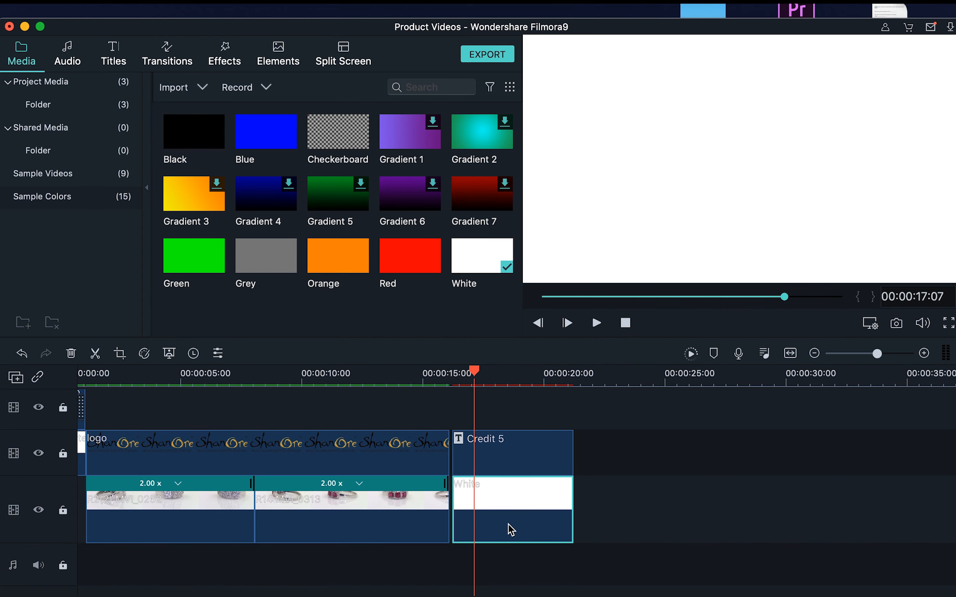
scroll(463, 367, up, 3)
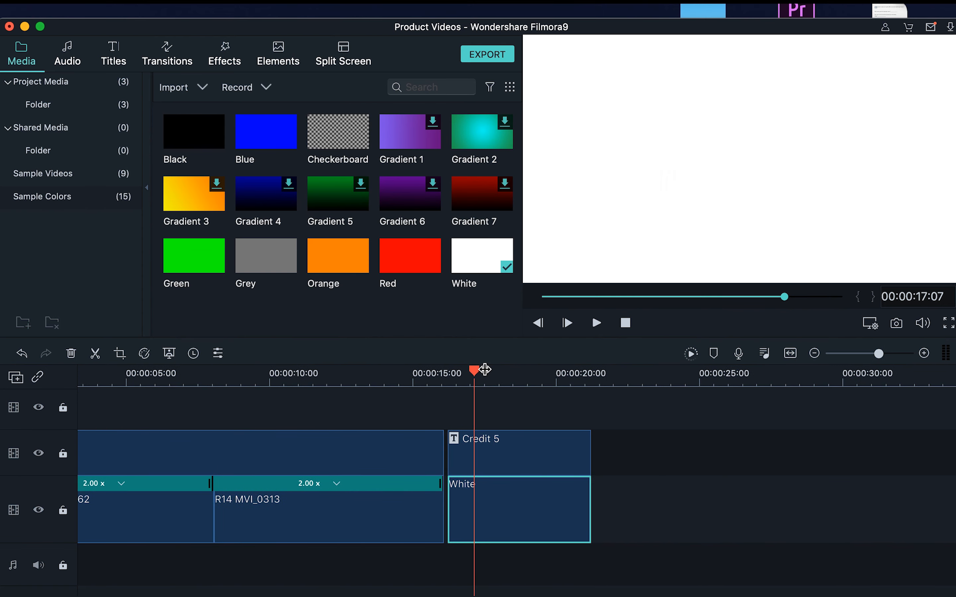
drag(476, 372, 549, 374)
- Move the Credit 5 title up to the highest video track, starting where the second ring clip ends, and preview it
click(553, 447)
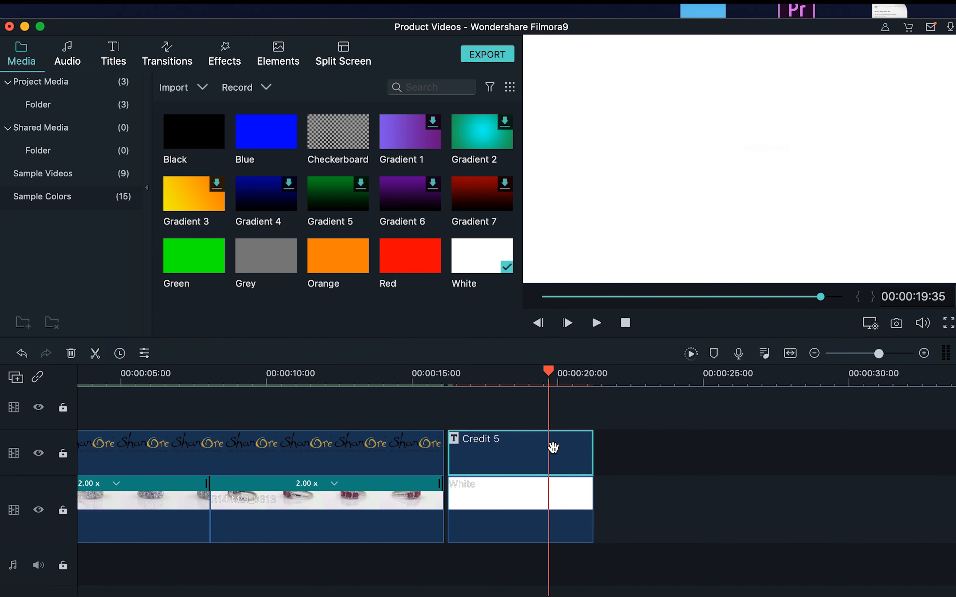
drag(553, 448, 550, 426)
click(482, 372)
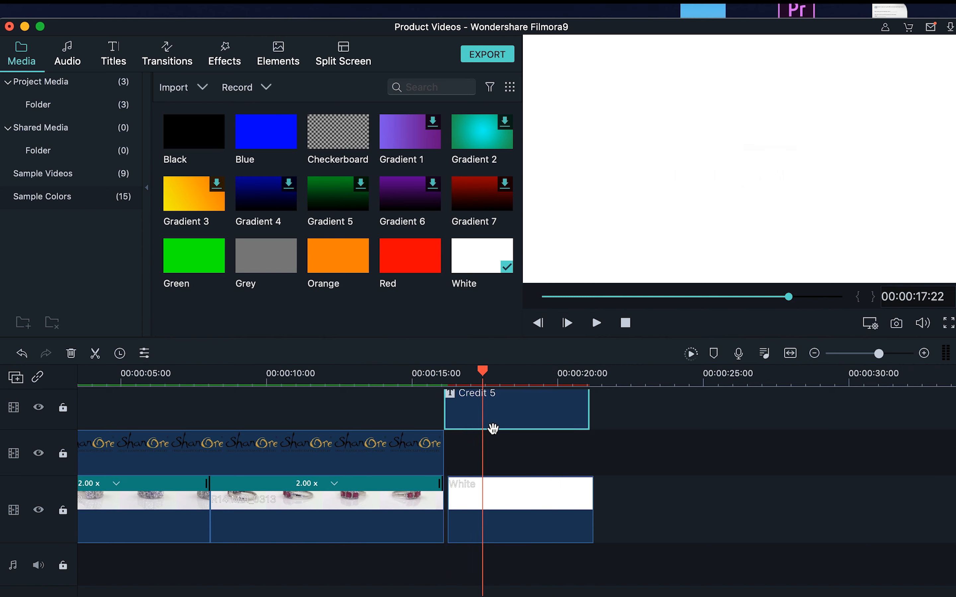
- Shift the closing White clip along its track until it clears the Credit 5 title, and preview the title without it
drag(497, 504, 656, 508)
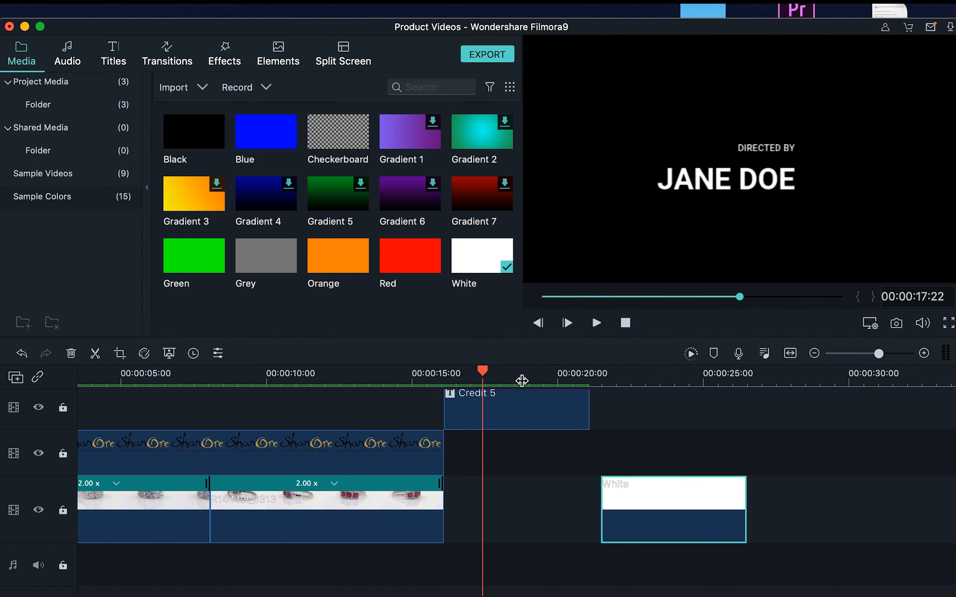
click(485, 371)
drag(499, 375, 508, 399)
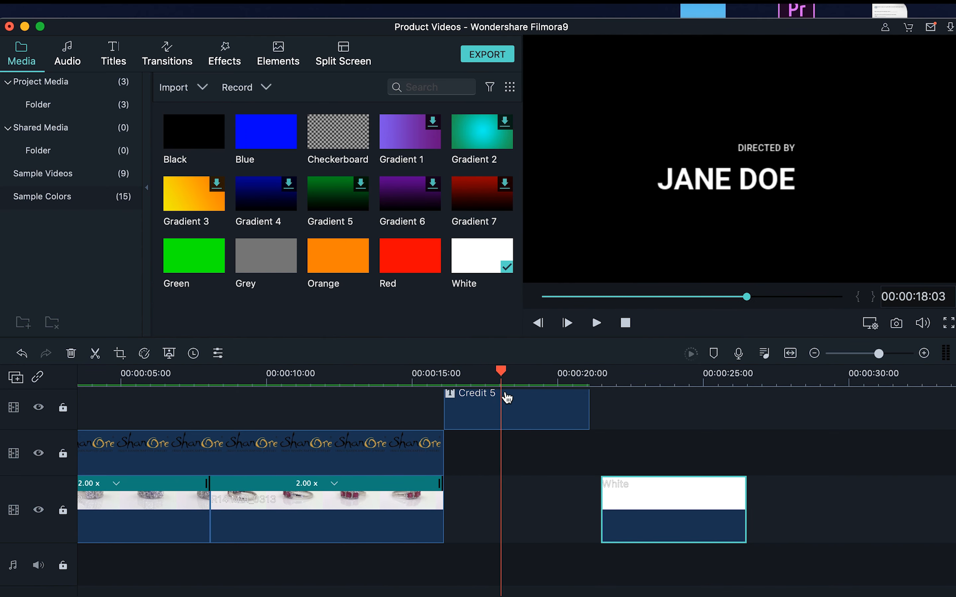
click(515, 407)
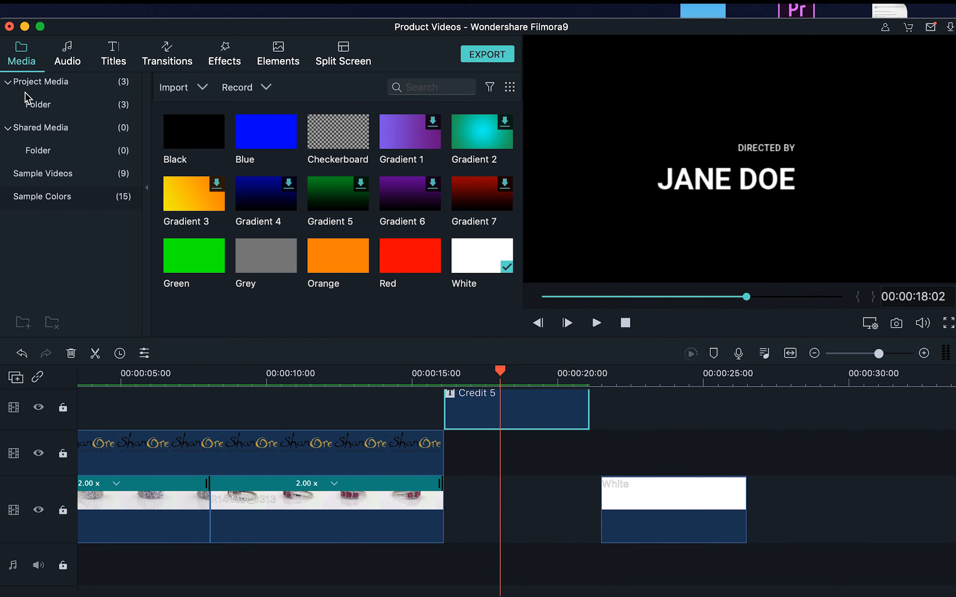
click(117, 63)
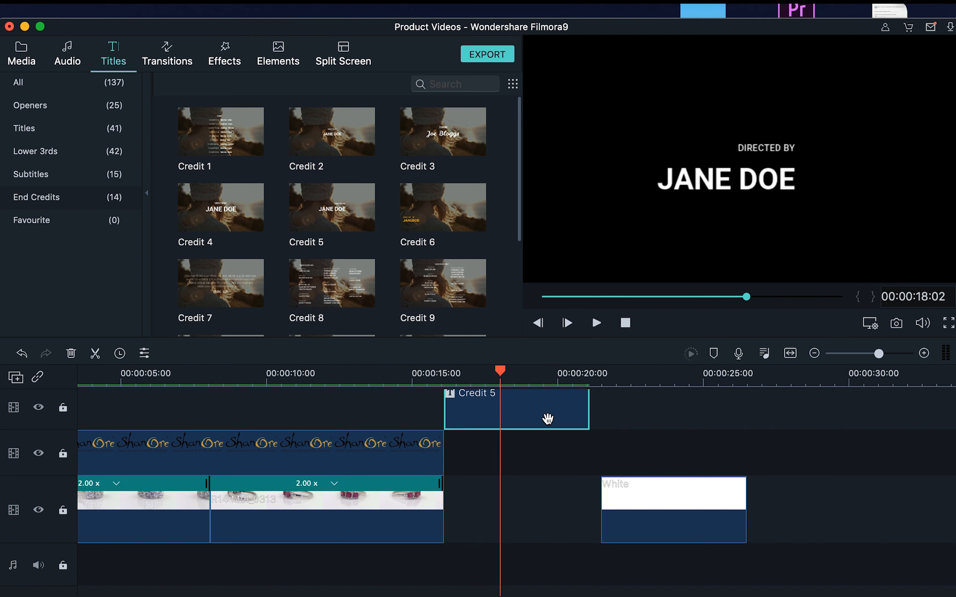
right_click(551, 423)
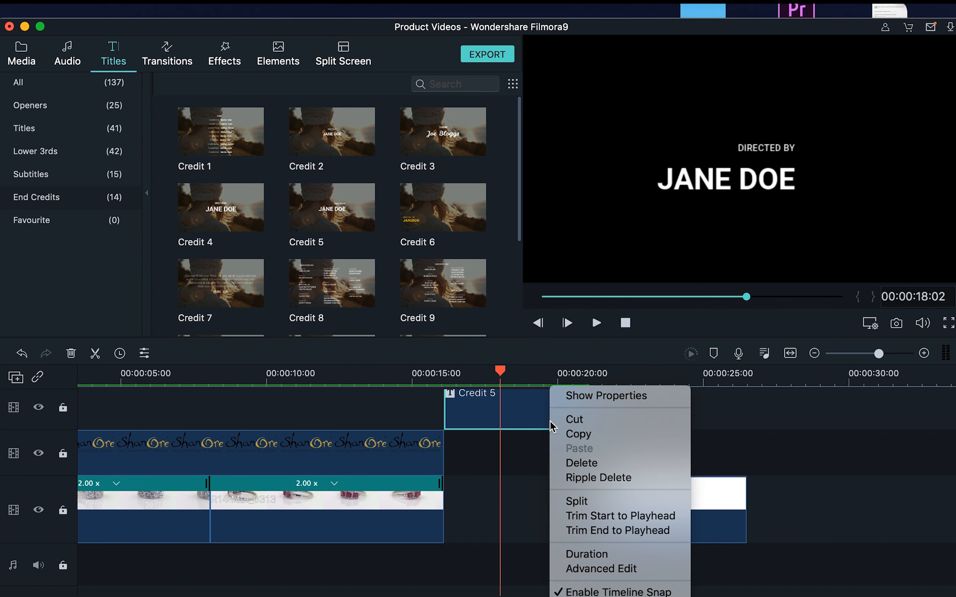
click(522, 471)
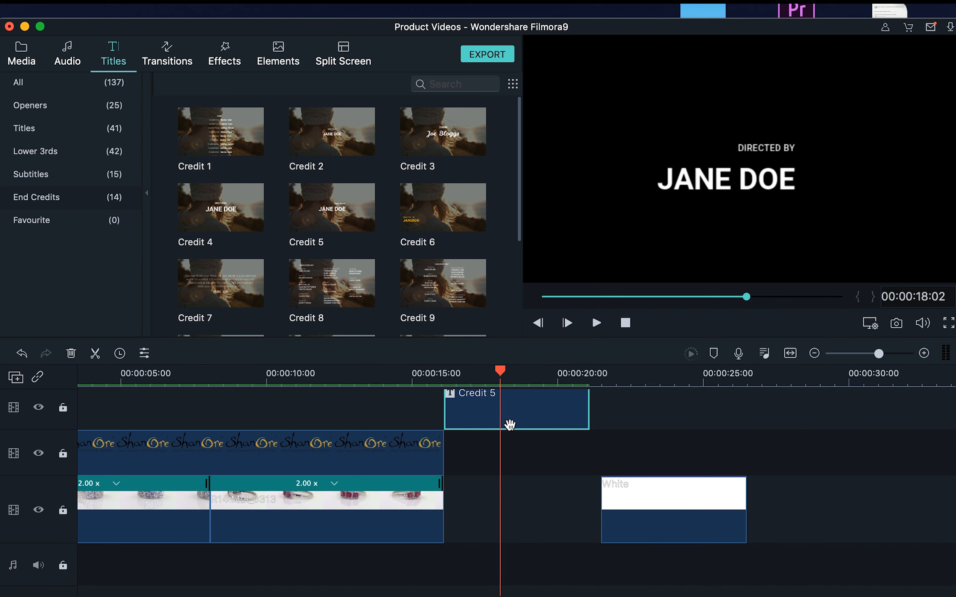
- Delete the closing White clip, move Credit 5 further along its track to about 26 seconds, and return to the sample colors
click(632, 492)
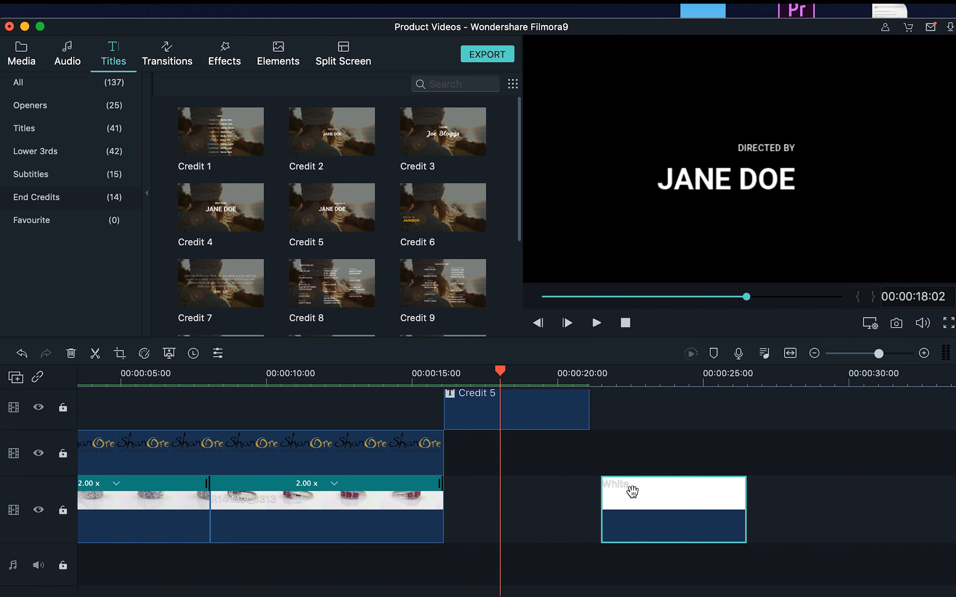
key(Delete)
drag(535, 418, 837, 435)
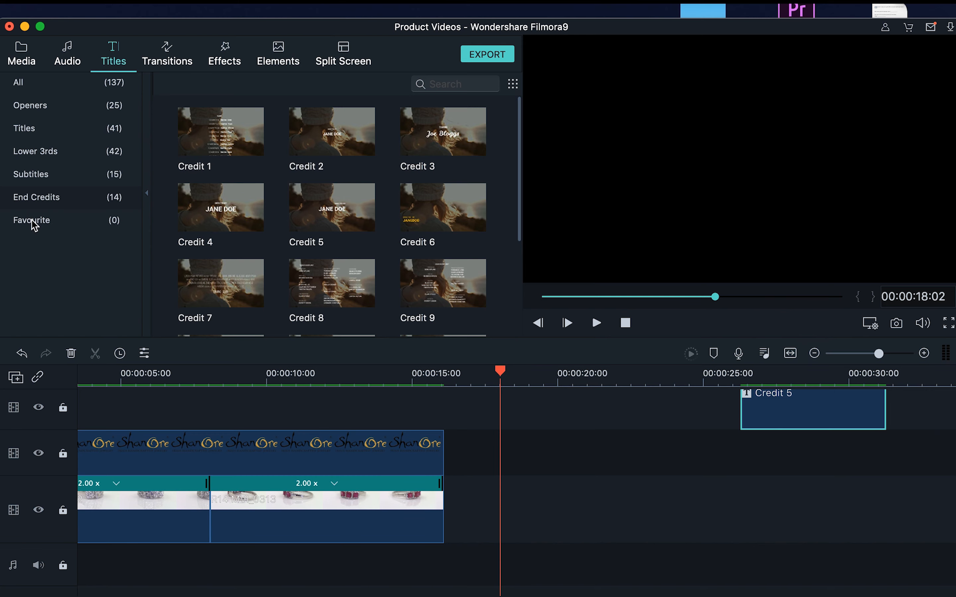
click(27, 59)
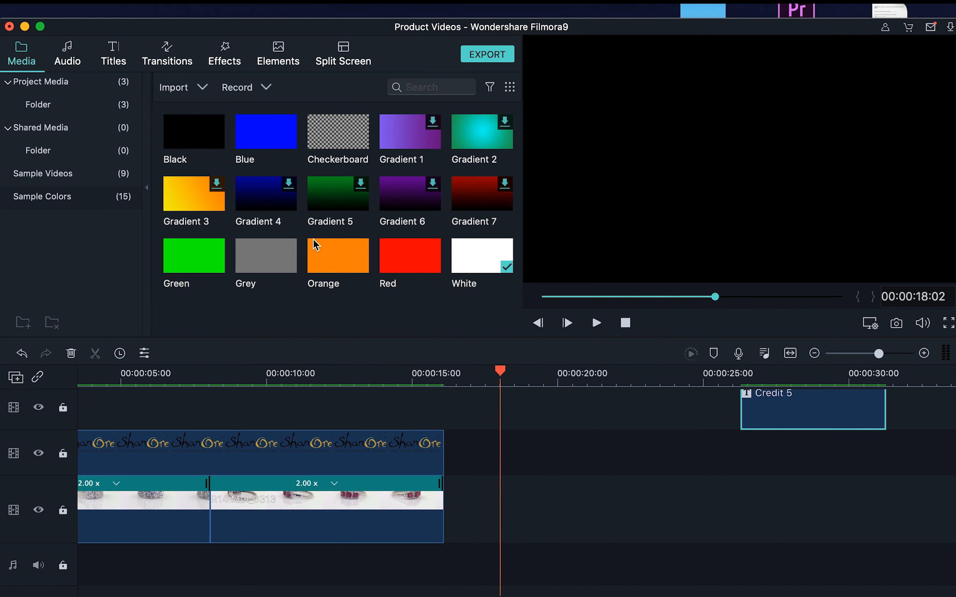
- Add a White clip directly after the second ring clip and align the Credit 5 title above it on the logo's track
click(477, 266)
drag(477, 266, 451, 500)
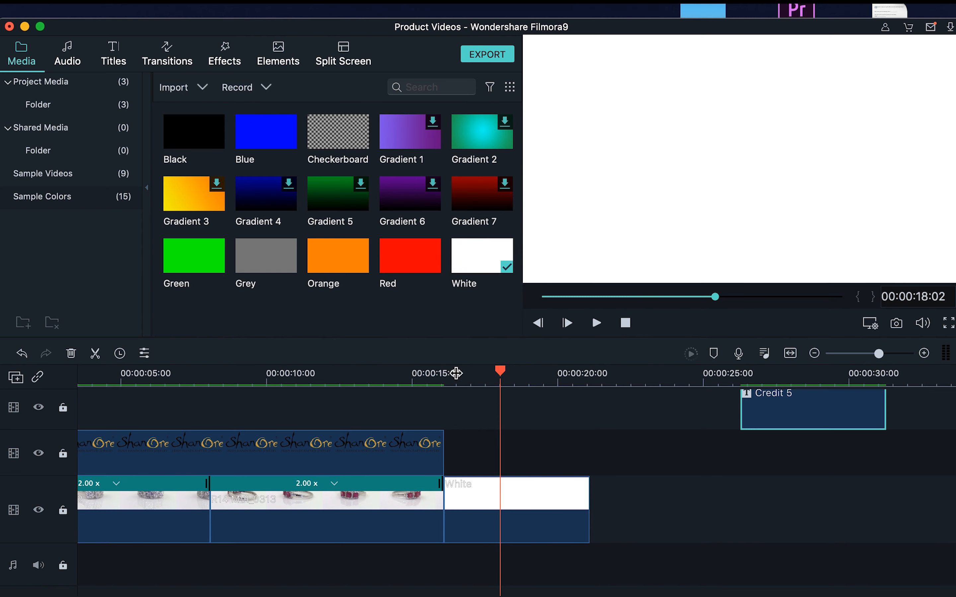
drag(770, 412, 498, 461)
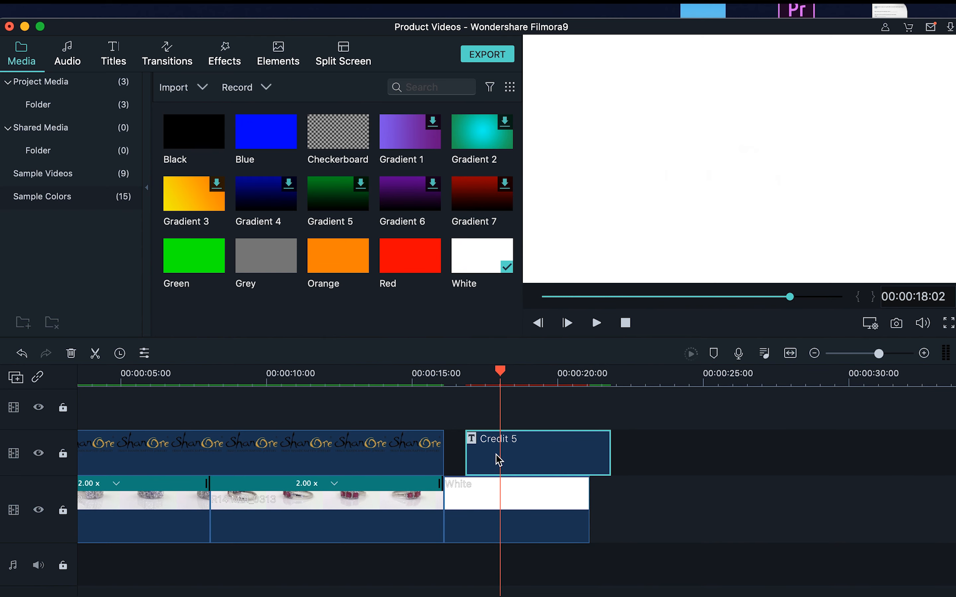
drag(500, 371, 587, 386)
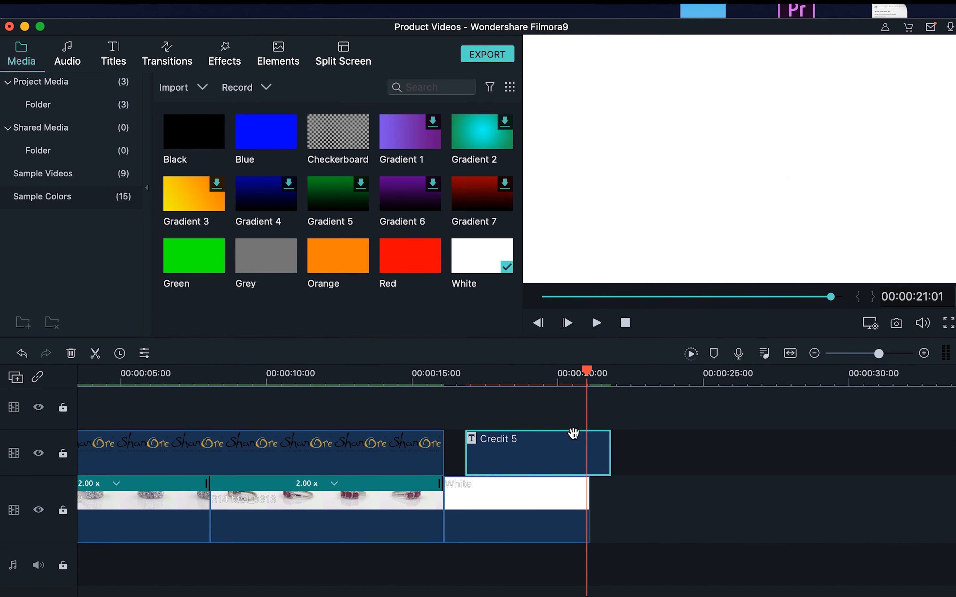
drag(570, 444, 557, 451)
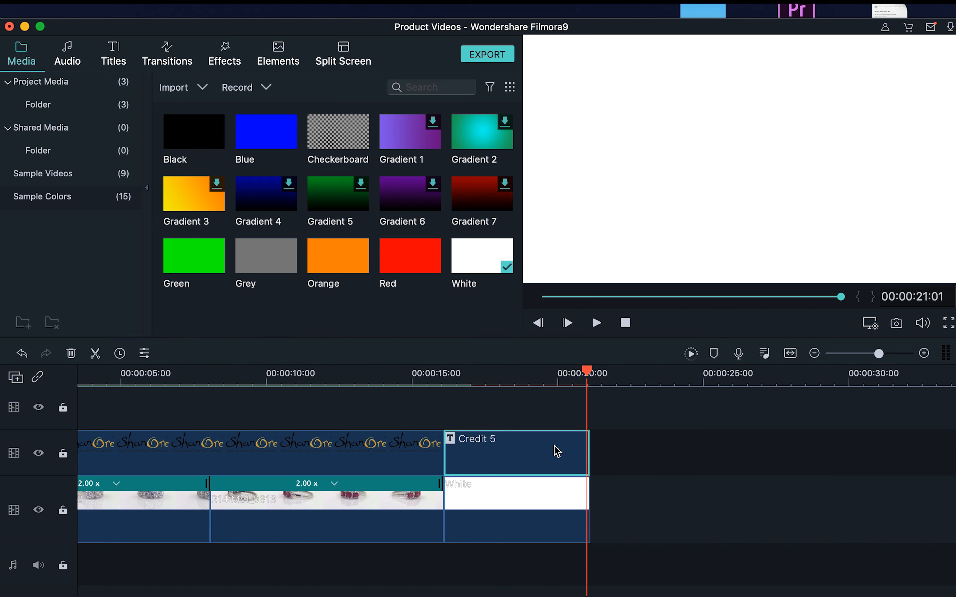
- Play the closing section from the start of Credit 5 to check the title over the White clip
click(445, 373)
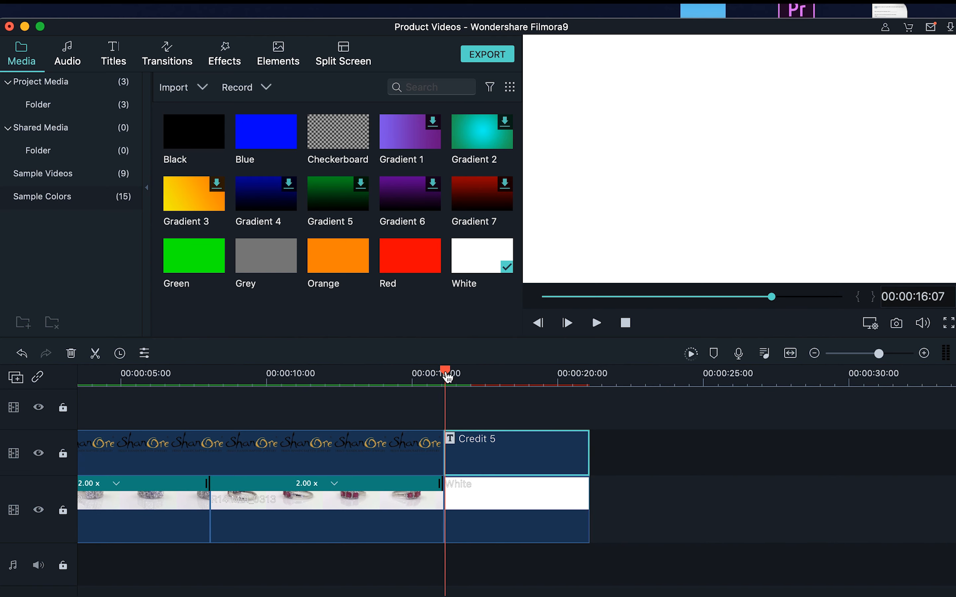
key(space)
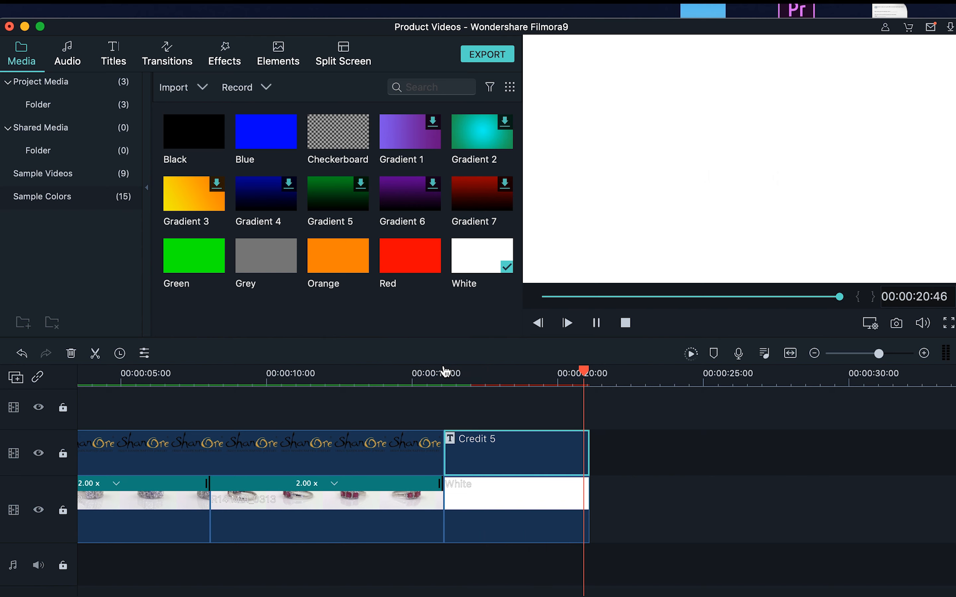
click(475, 375)
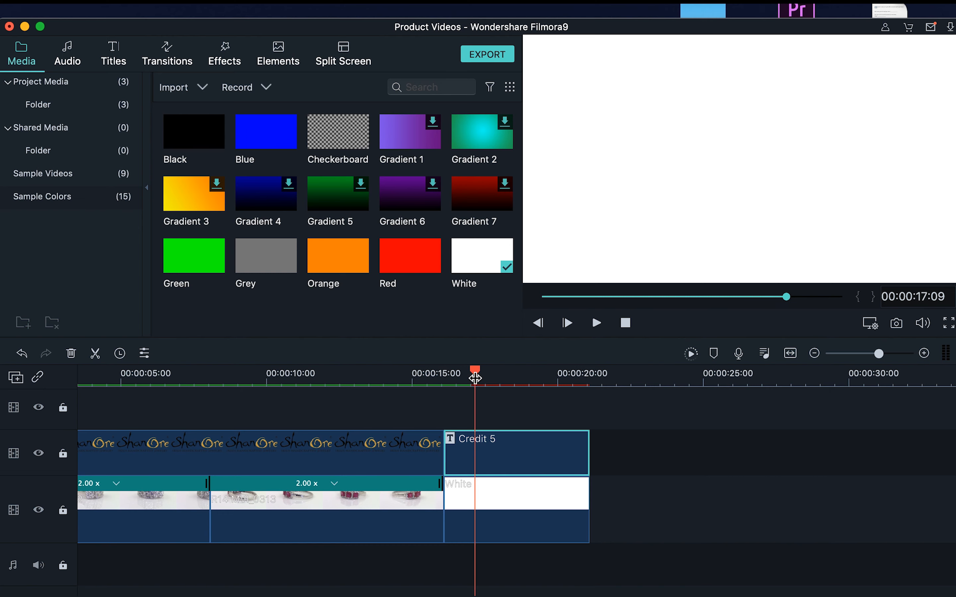
- Delete the Credit 5 title and the closing White clip beneath it
double_click(497, 469)
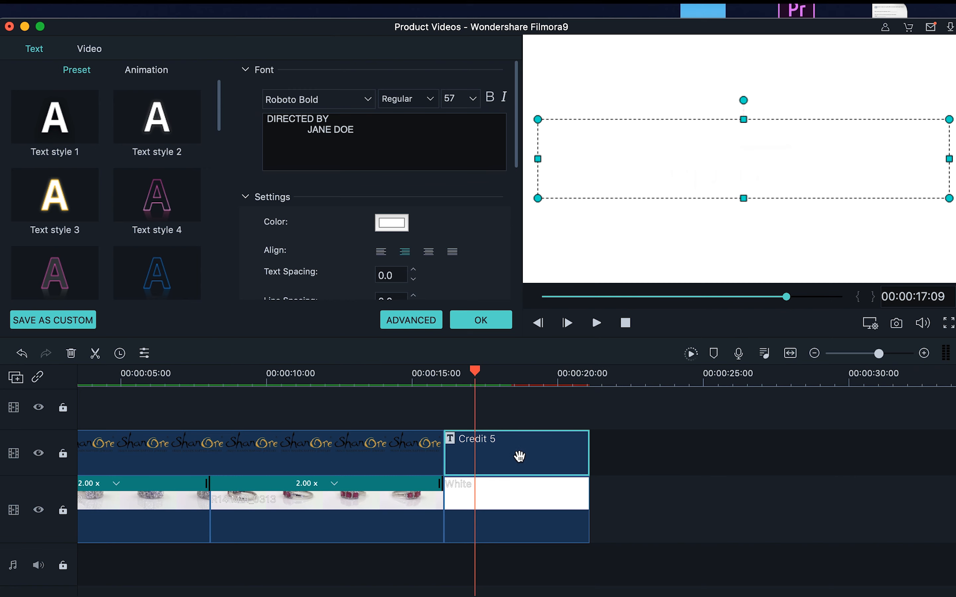
key(Delete)
click(535, 502)
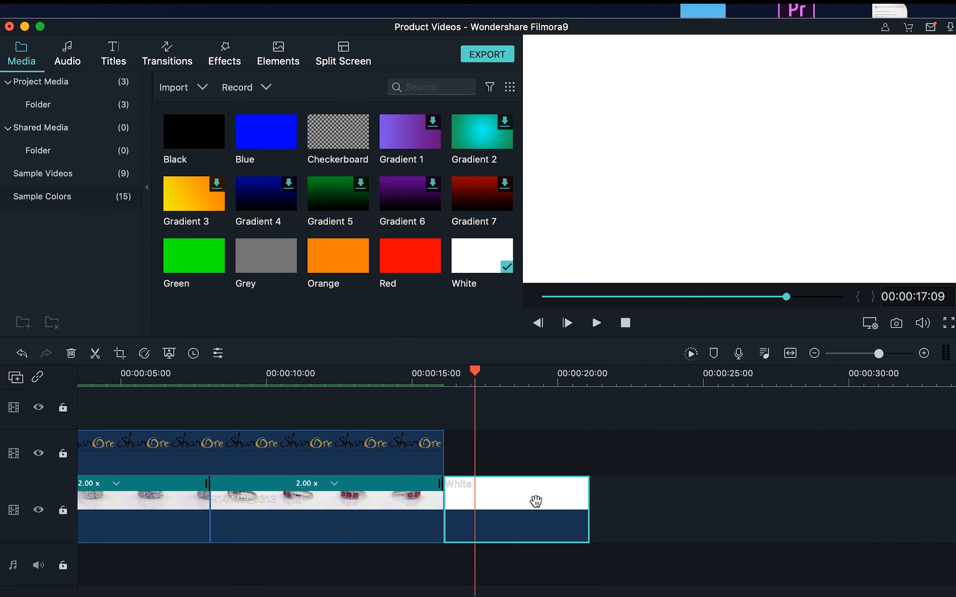
key(Delete)
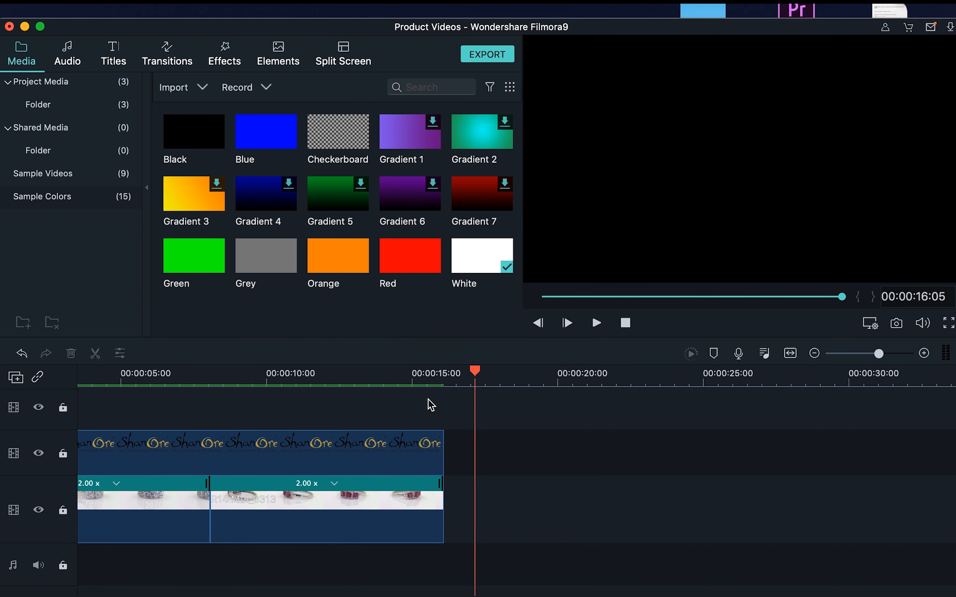
- Add the Credit 4 end-credit title directly after the logo clip on its track and scrub through it
click(126, 56)
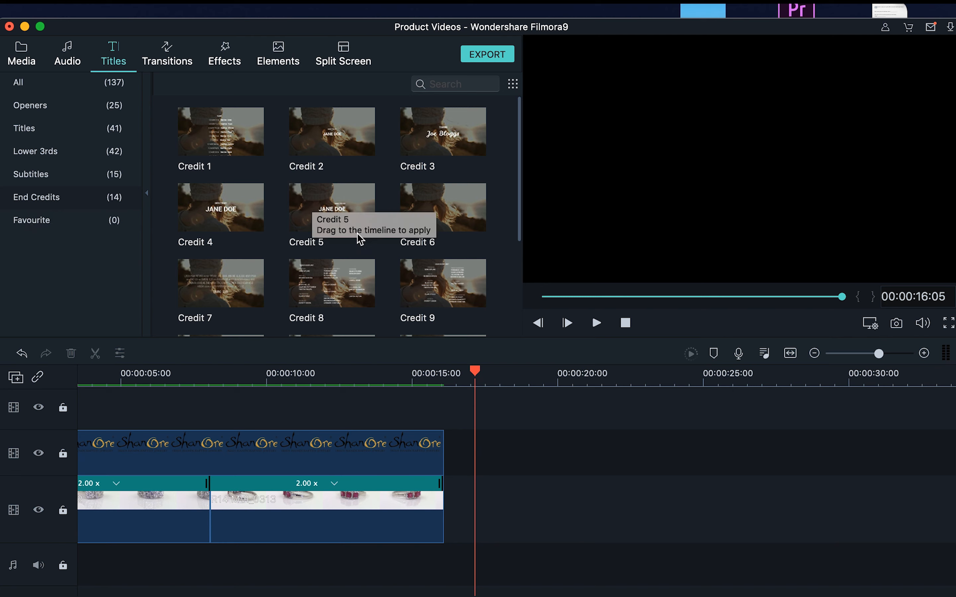
click(231, 202)
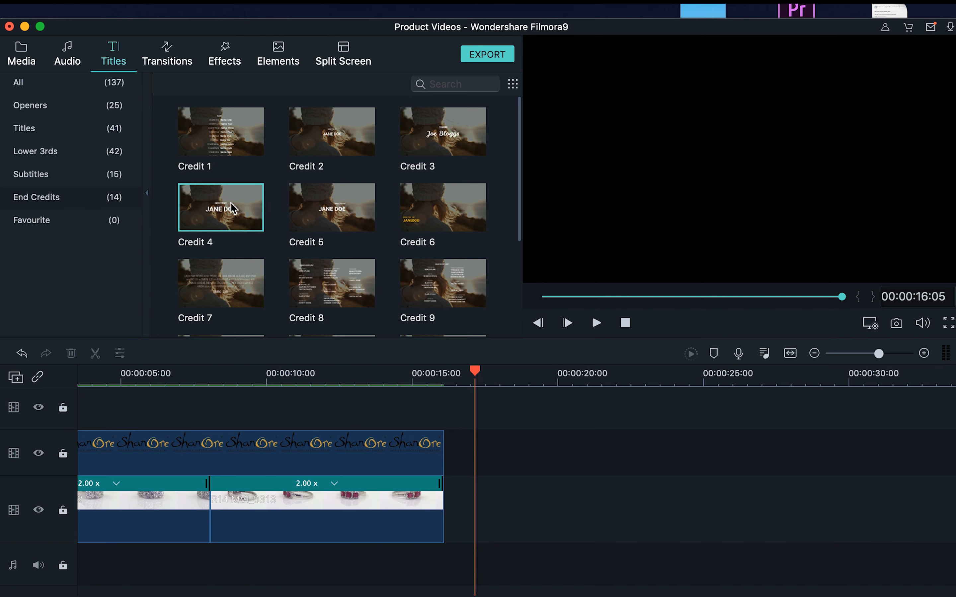
drag(230, 202, 450, 435)
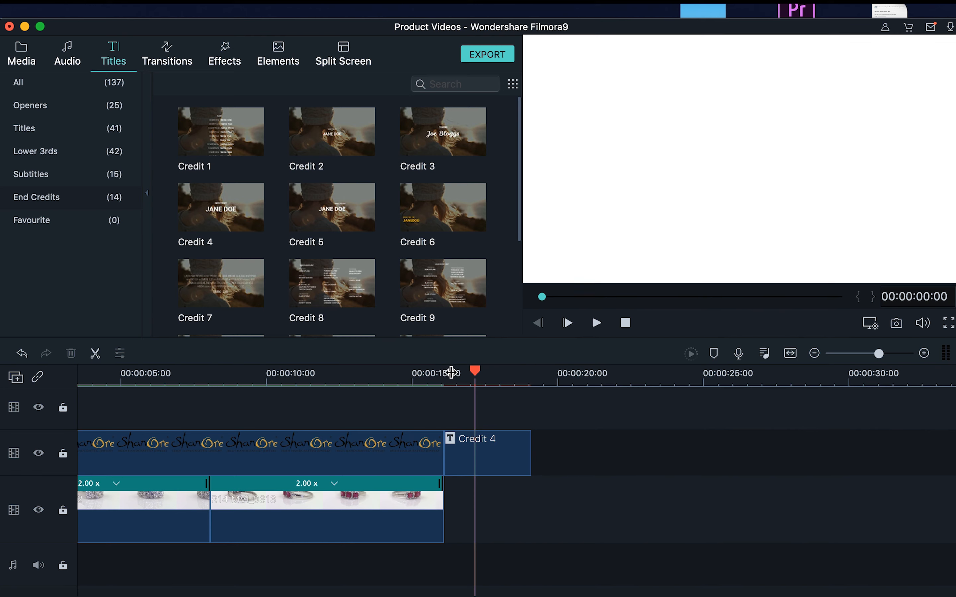
click(453, 372)
drag(454, 371, 500, 388)
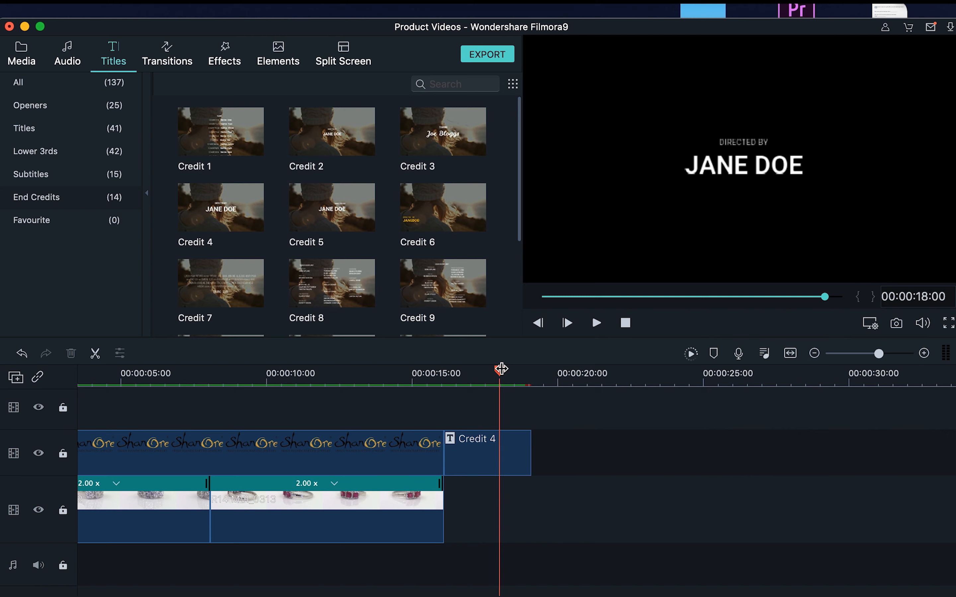
drag(501, 368, 492, 369)
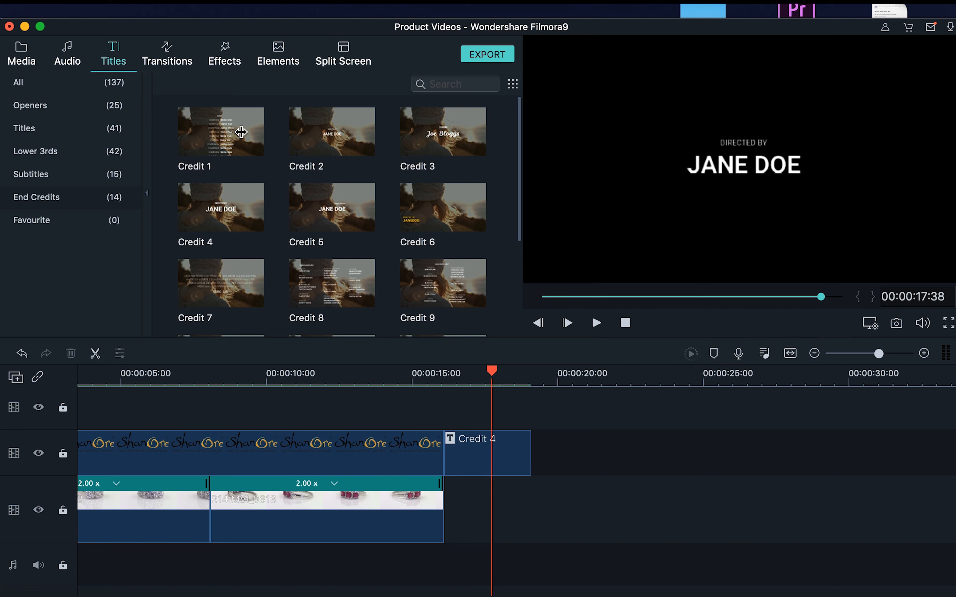
- Place a White clip after the second ring clip, beneath the Credit 4 title, and scrub through the pair
click(21, 58)
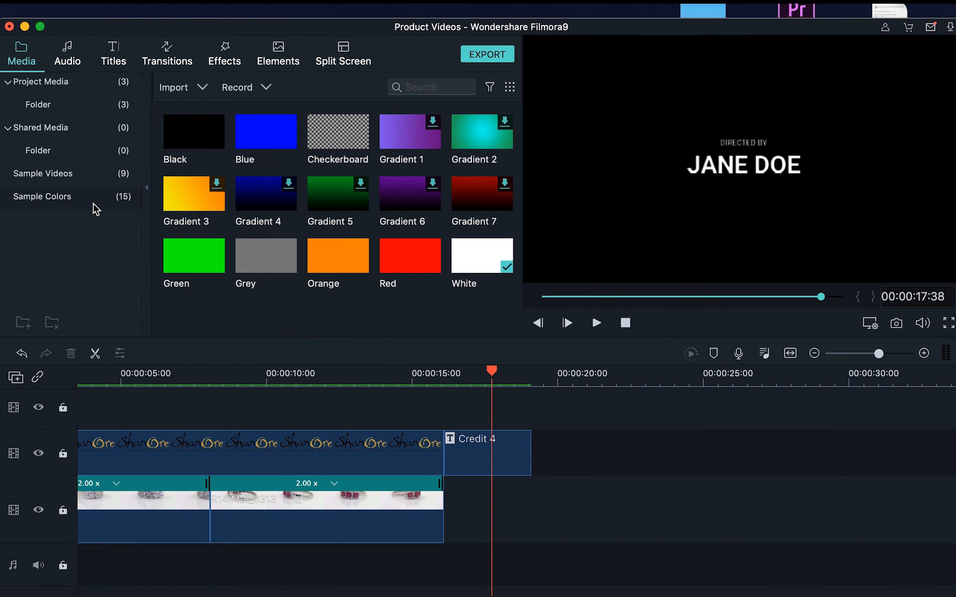
drag(493, 259, 450, 521)
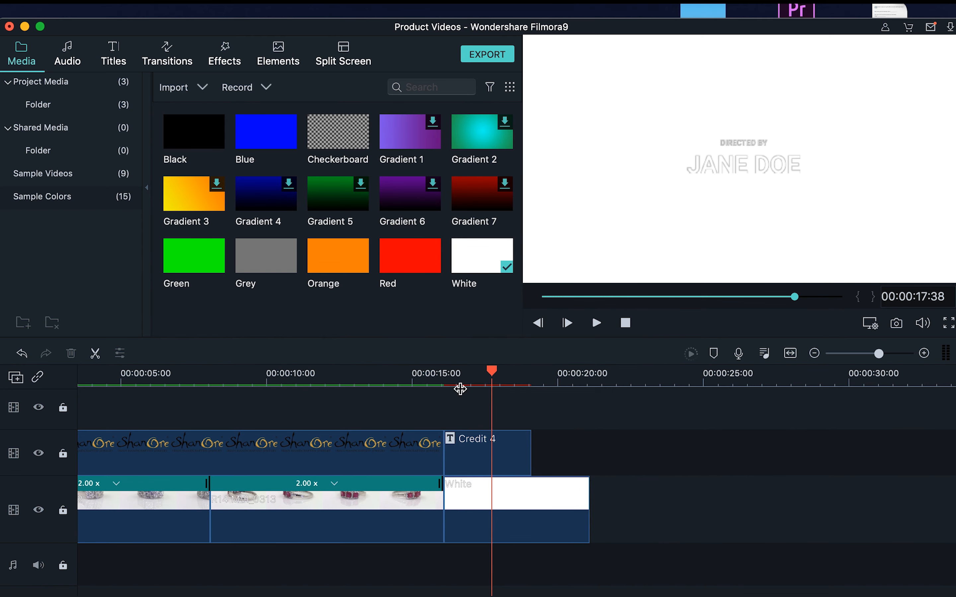
click(457, 376)
drag(458, 375, 547, 379)
click(503, 367)
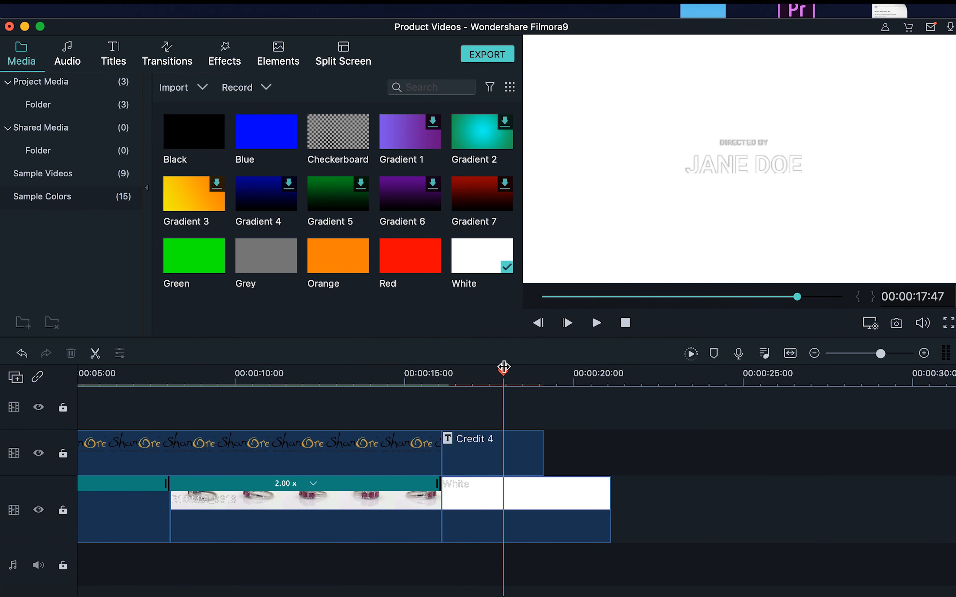
click(857, 353)
drag(858, 355, 879, 356)
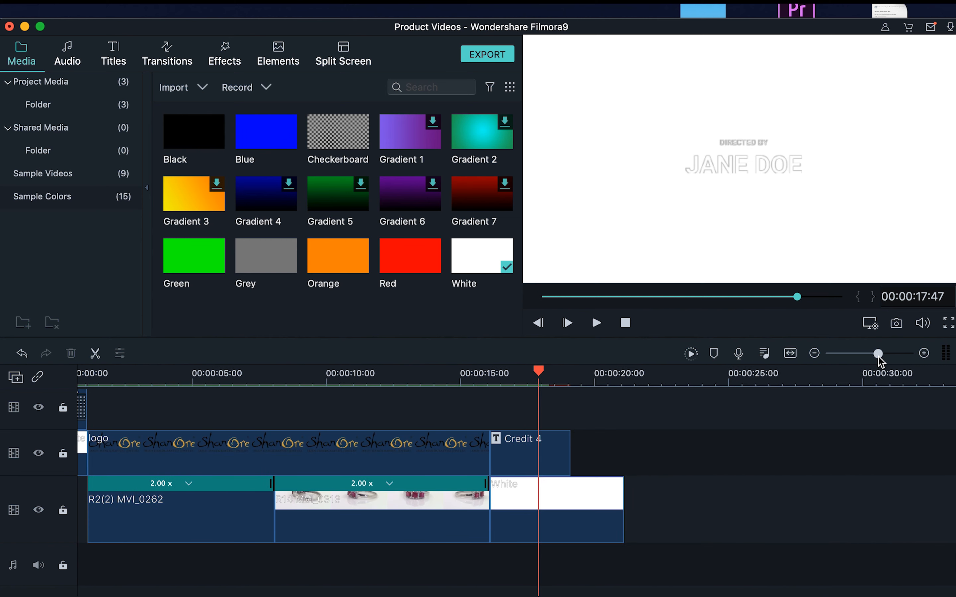
- Change the Credit 4 title's text color to black
click(509, 373)
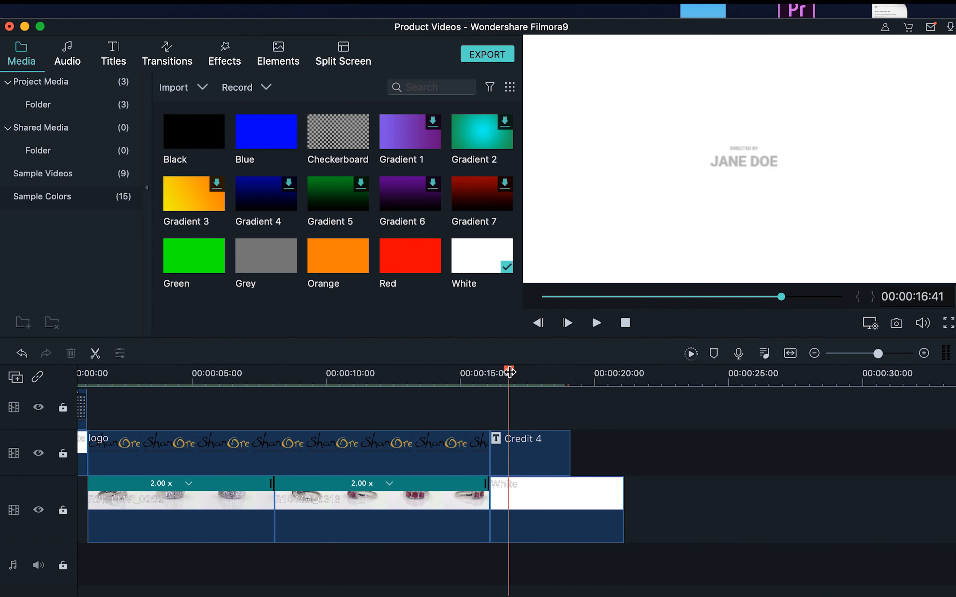
double_click(528, 459)
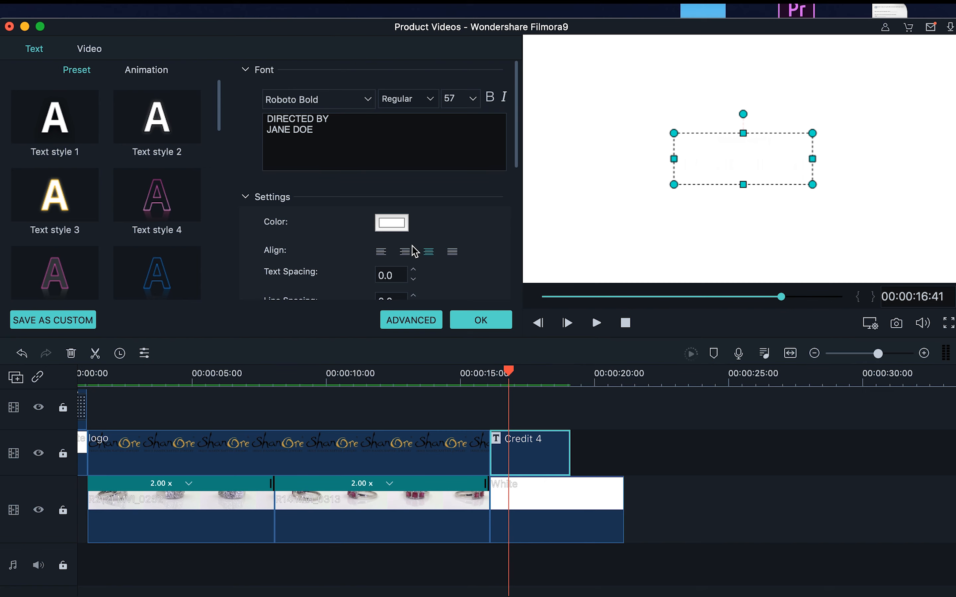
click(398, 233)
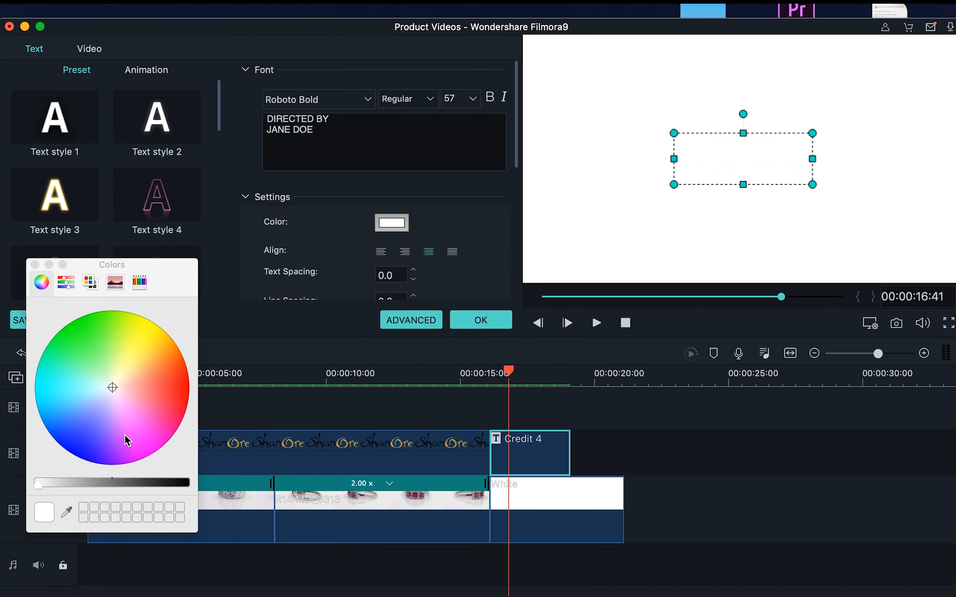
drag(164, 481, 198, 484)
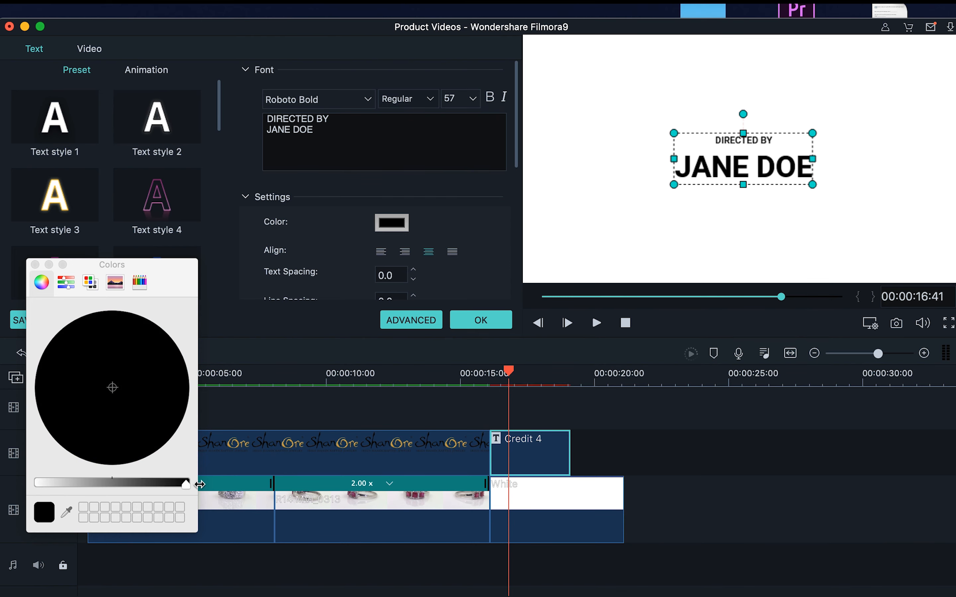
click(650, 448)
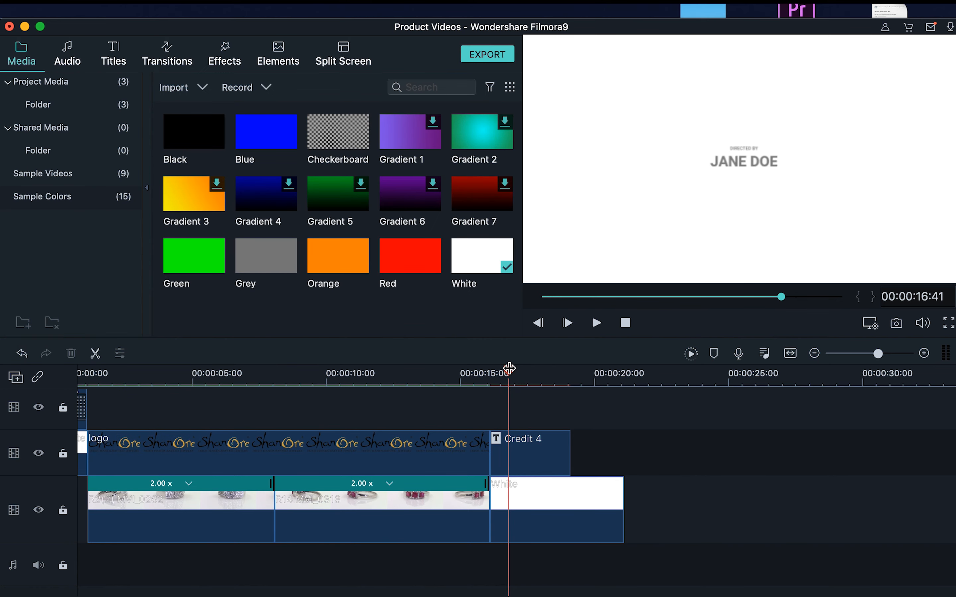
- Play back the black Credit 4 title from just before its start and review its opening animation
drag(508, 373, 480, 390)
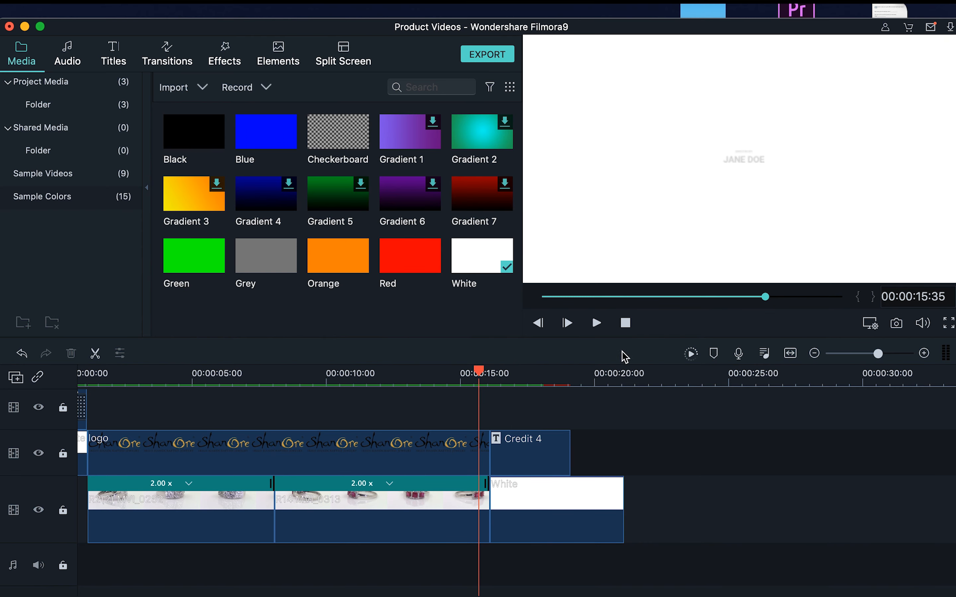
click(598, 323)
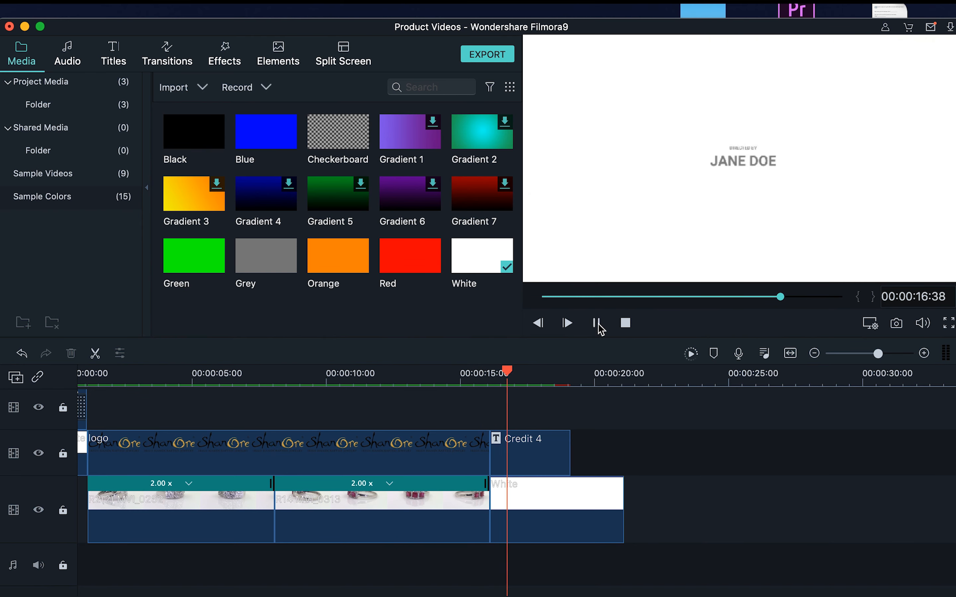
click(597, 324)
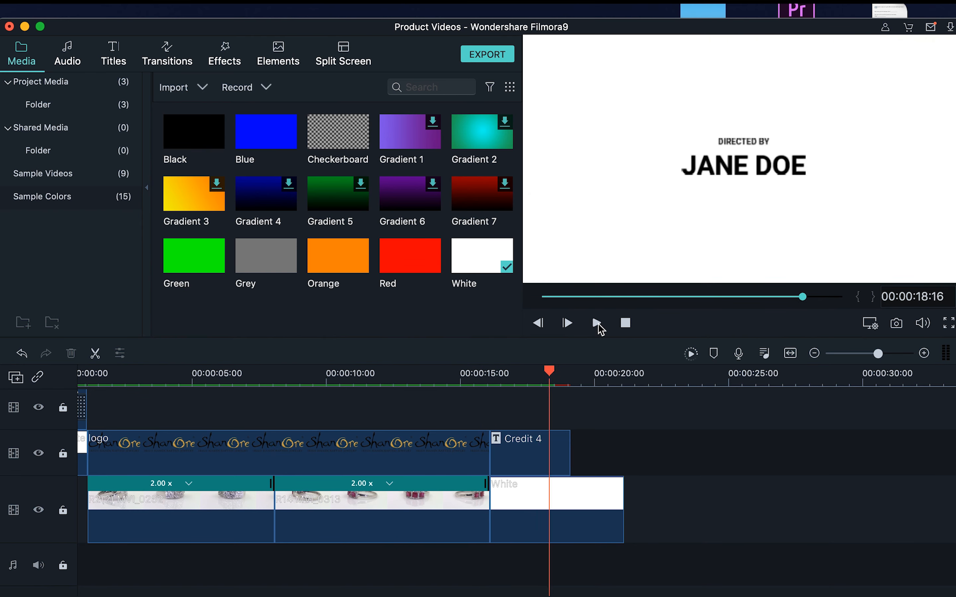
click(500, 375)
drag(501, 373, 513, 393)
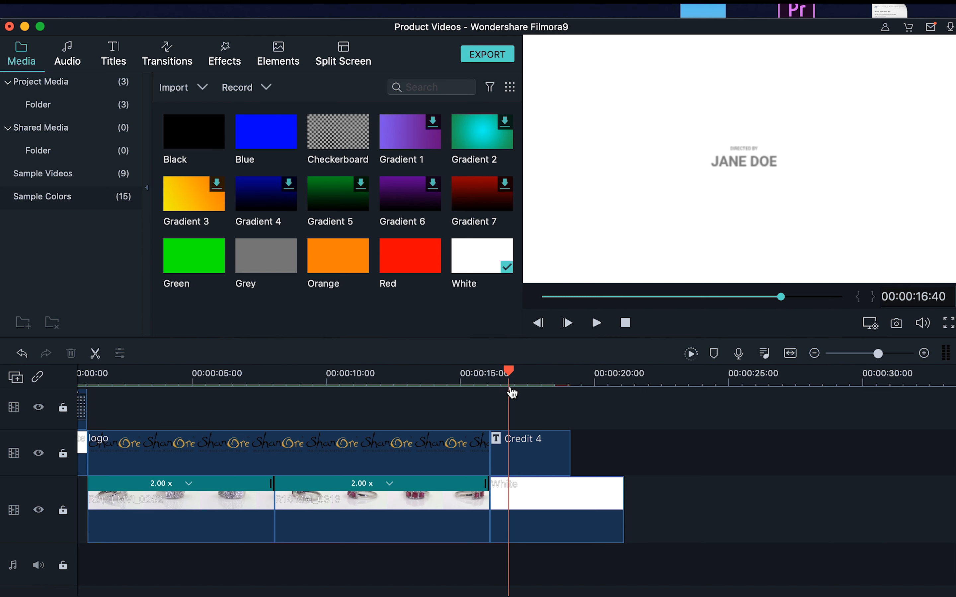
- Trim the faint beginning off the Credit 4 title up to the playhead, keeping it directly after the logo clip, and preview the transition
click(498, 448)
drag(492, 448, 507, 449)
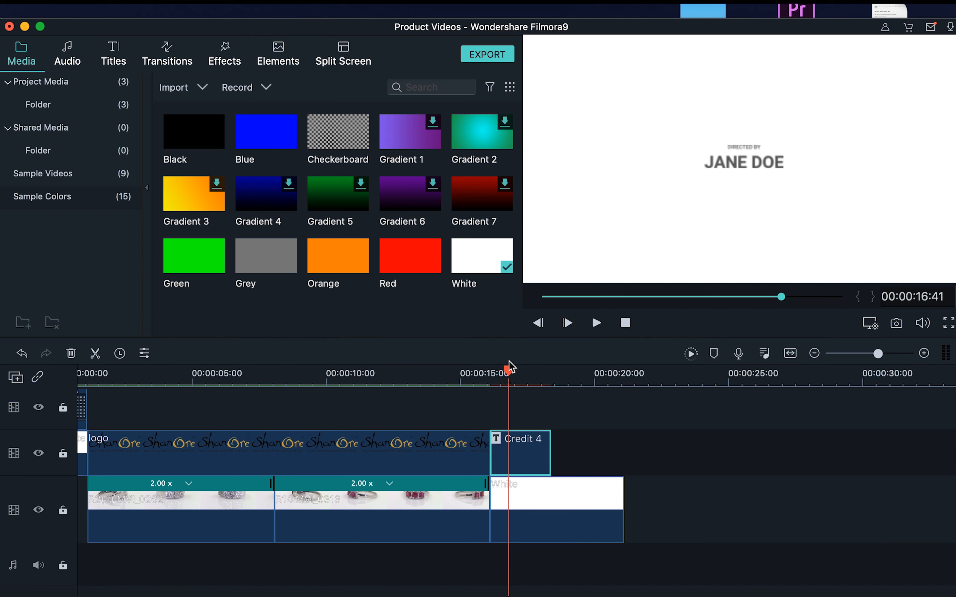
drag(509, 369, 488, 380)
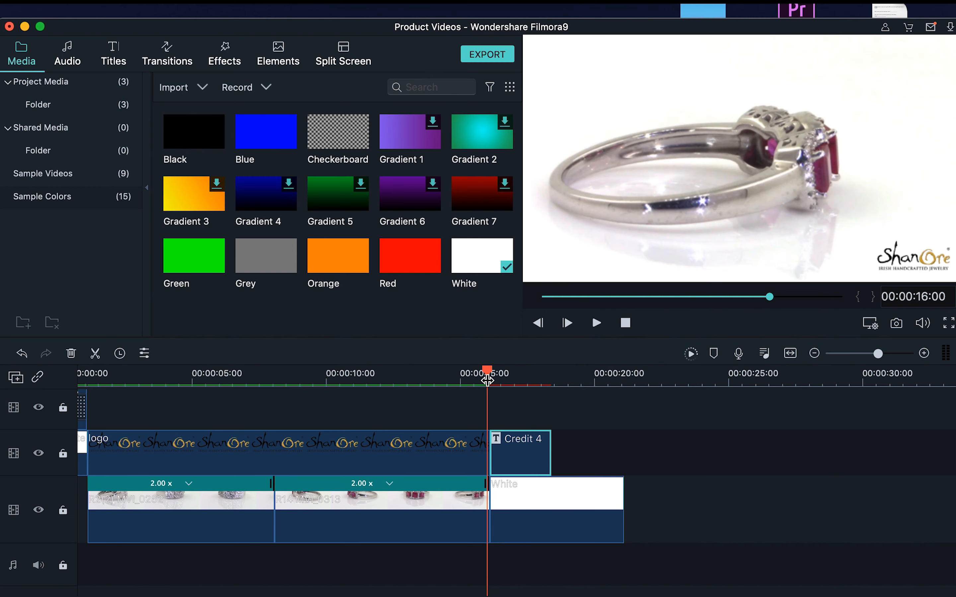
key(space)
key(space)
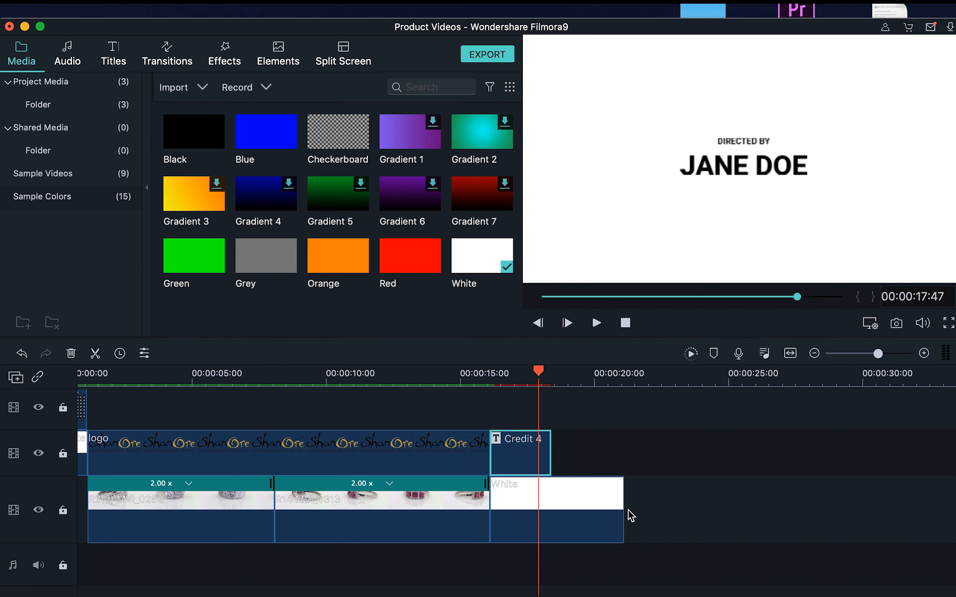
- Shorten the closing White clip to end together with the Credit 4 title and scrub near the end
drag(620, 510, 550, 500)
click(530, 380)
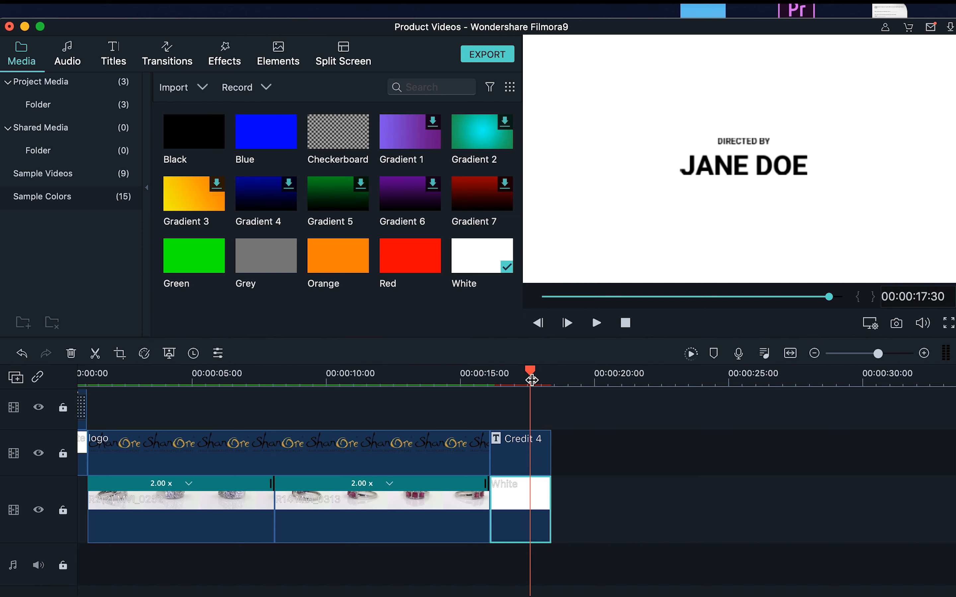
drag(531, 376, 544, 376)
- Open the Credit 4 title for editing and replace its first line with "Shop Now"
double_click(534, 462)
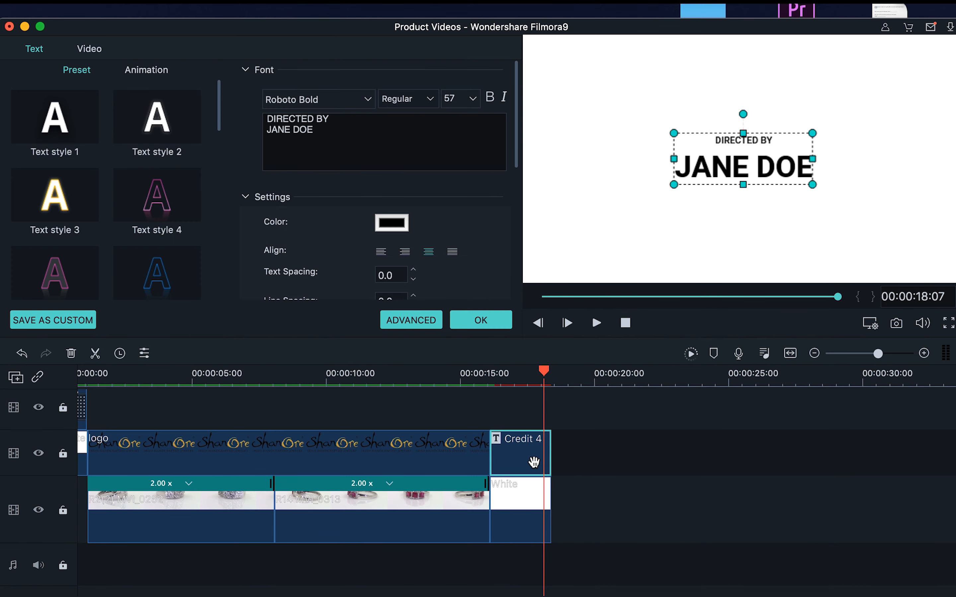
click(339, 133)
drag(334, 116, 272, 115)
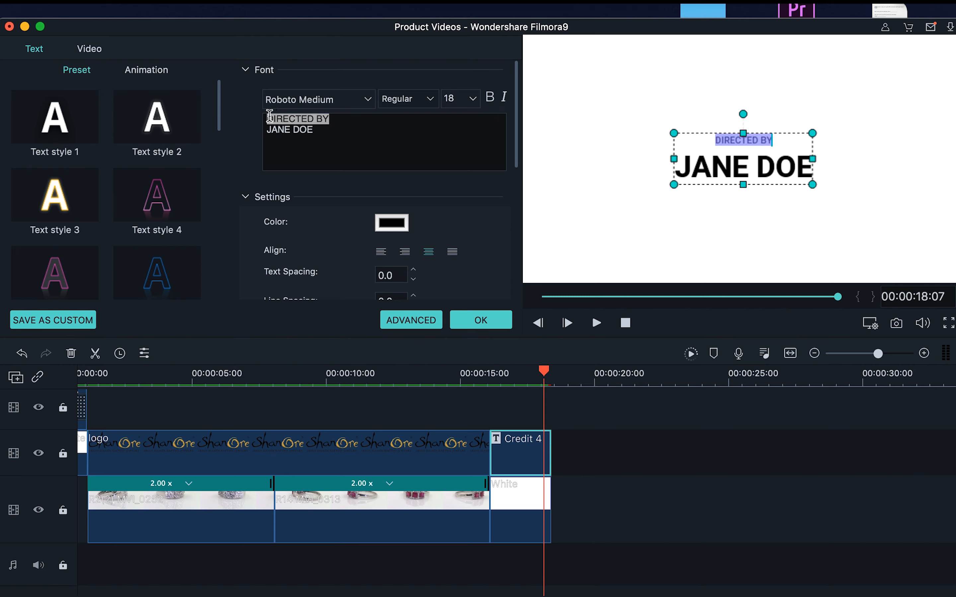
text(Shop )
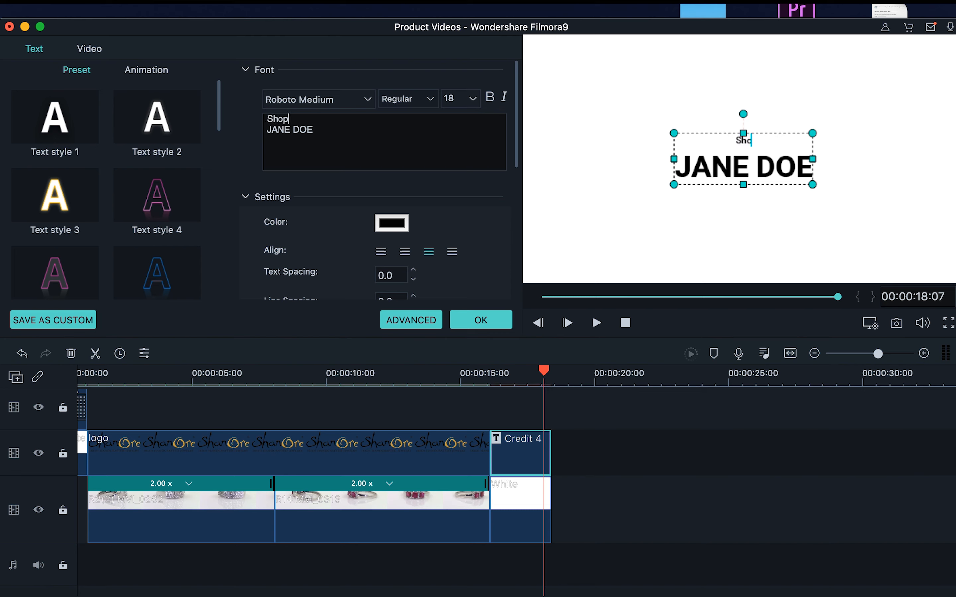
text(Now)
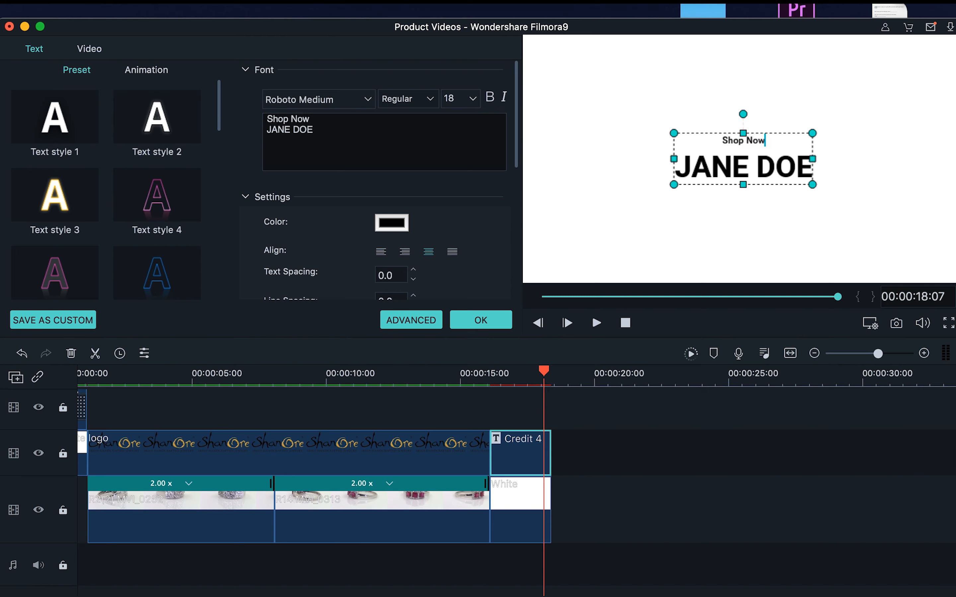
click(313, 131)
key(BackSpace)
key(BackSpace)
key(BackSpace)
key(BackSpace)
key(BackSpace)
key(BackSpace)
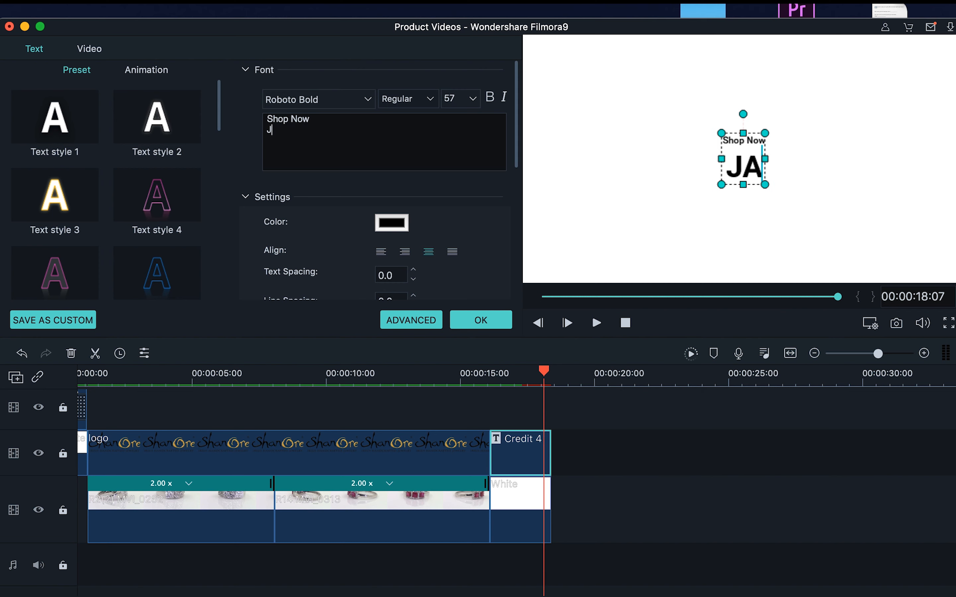
key(BackSpace)
text(w)
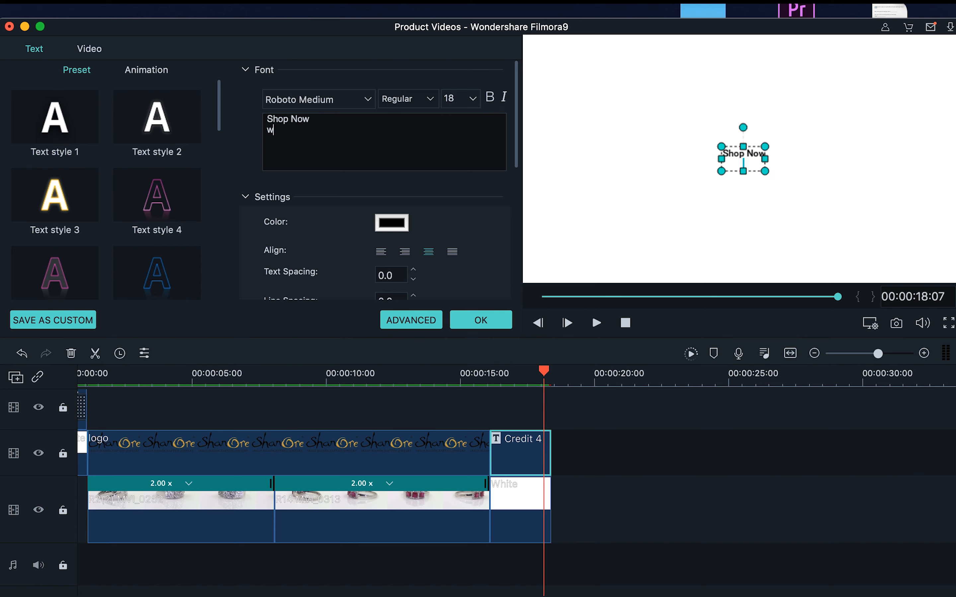
text(ww.sha)
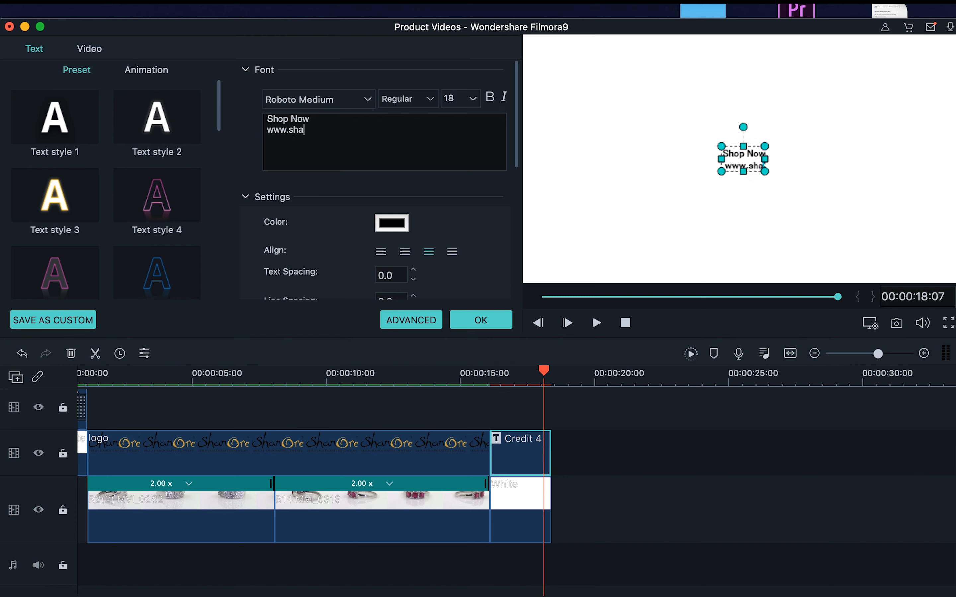
text(nore.com)
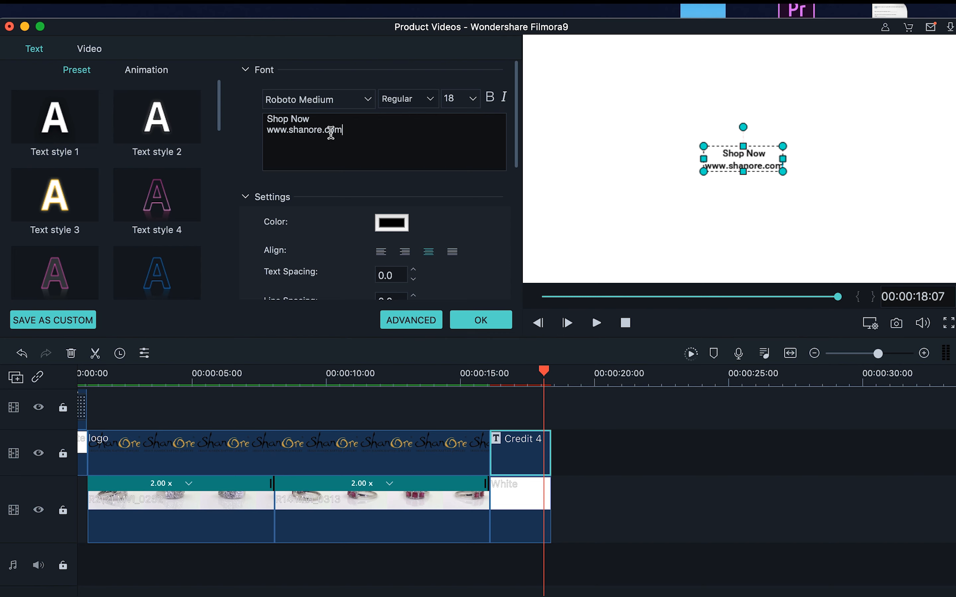
drag(348, 129, 269, 134)
key(BackSpace)
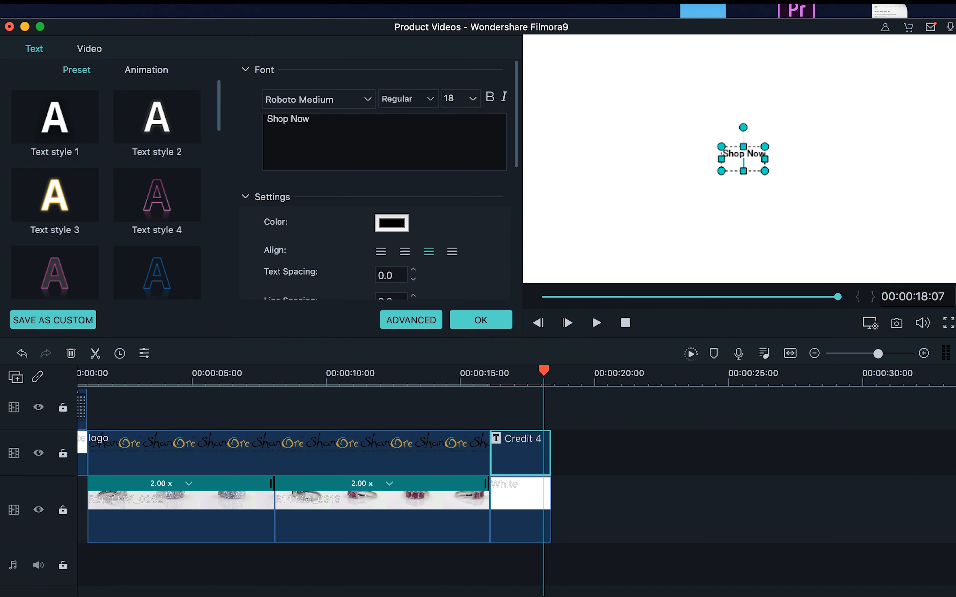
text(SH)
drag(293, 135, 276, 132)
text(www.s)
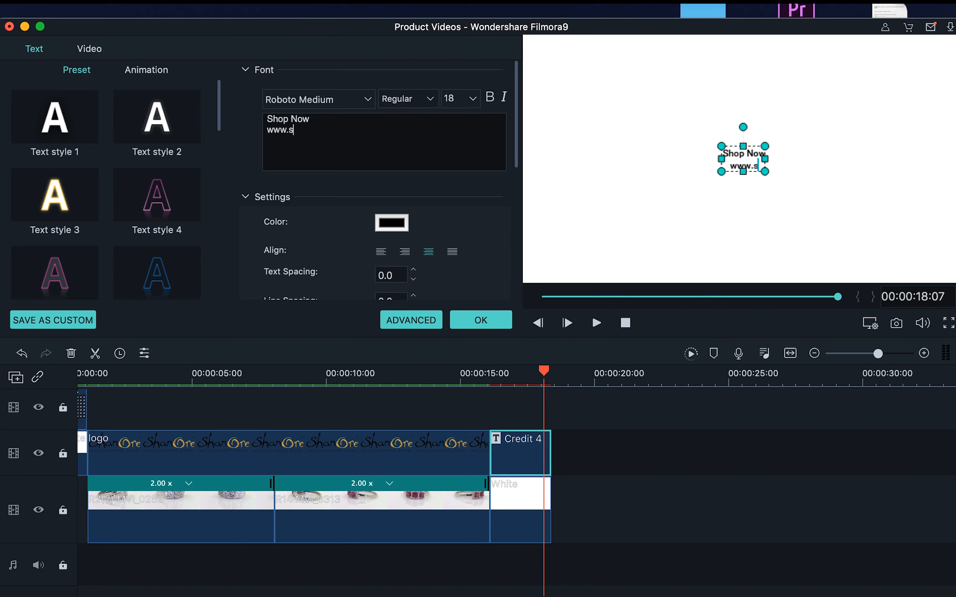
text(hanore.com)
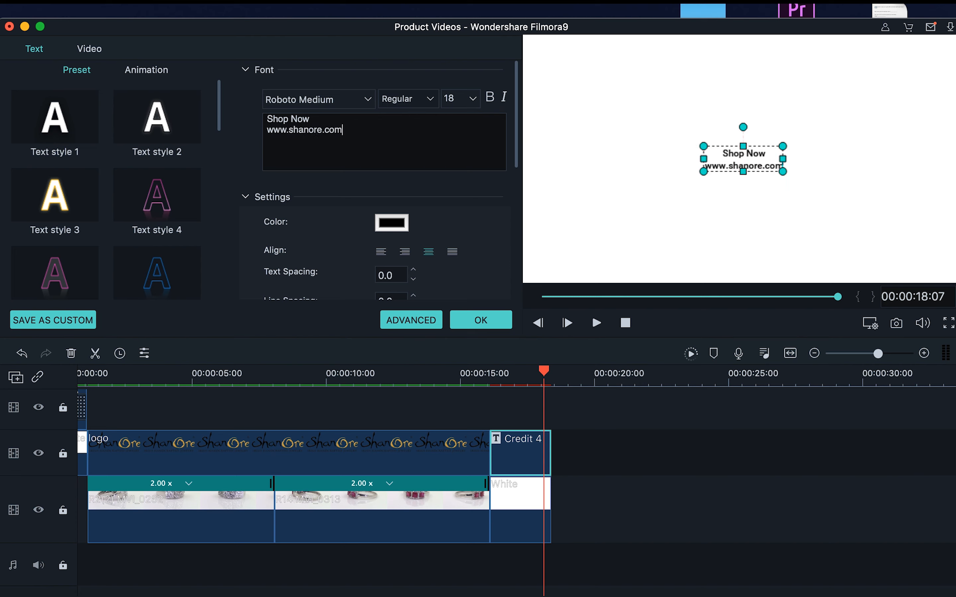
drag(344, 132, 267, 133)
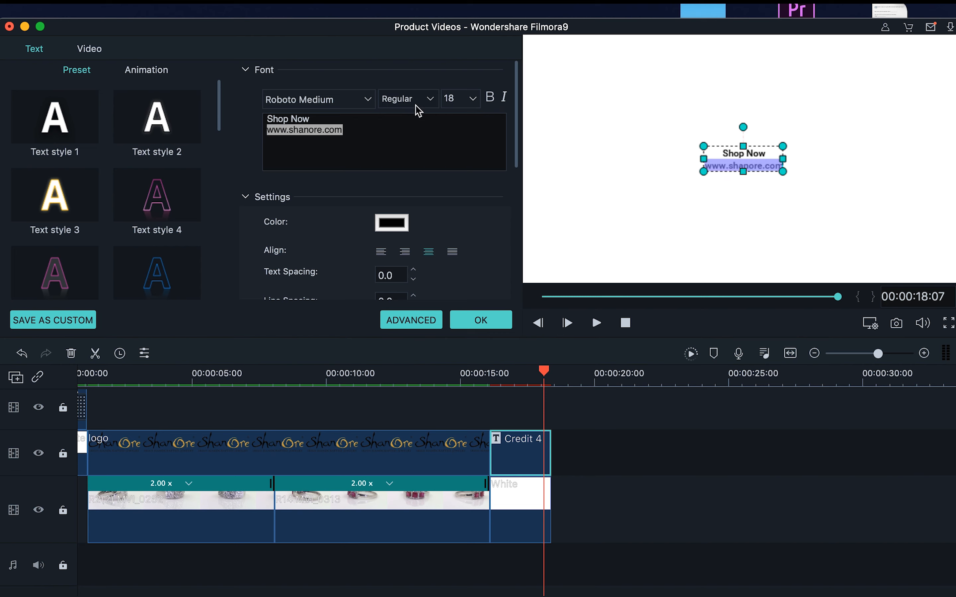
click(472, 100)
scroll(453, 155, down, 5)
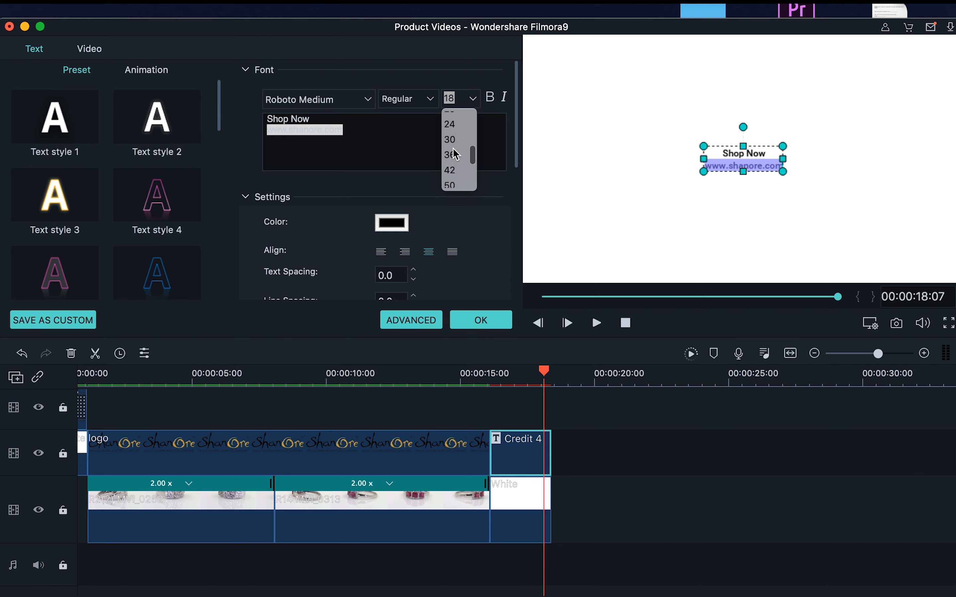
click(452, 140)
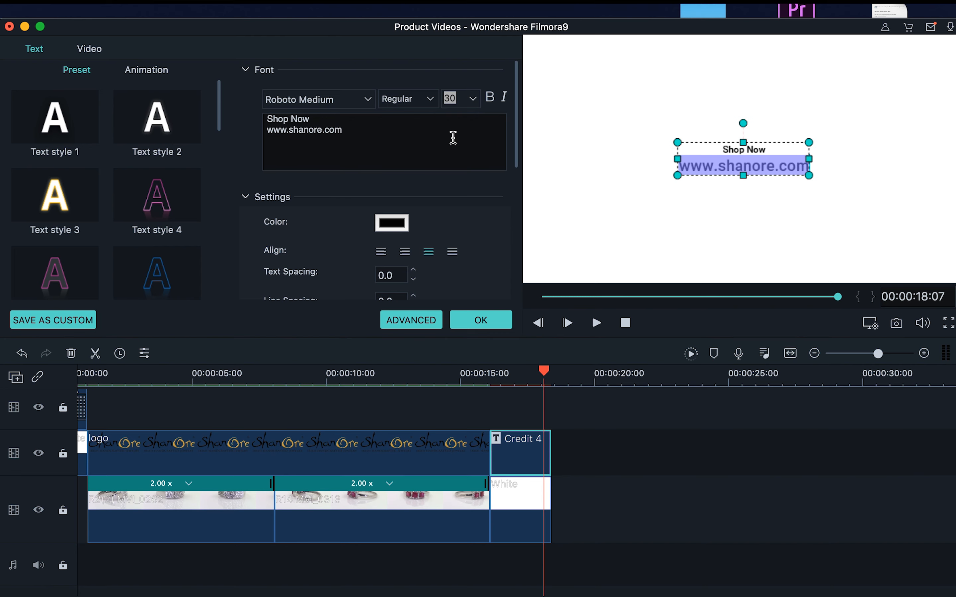
click(472, 99)
scroll(461, 176, down, 6)
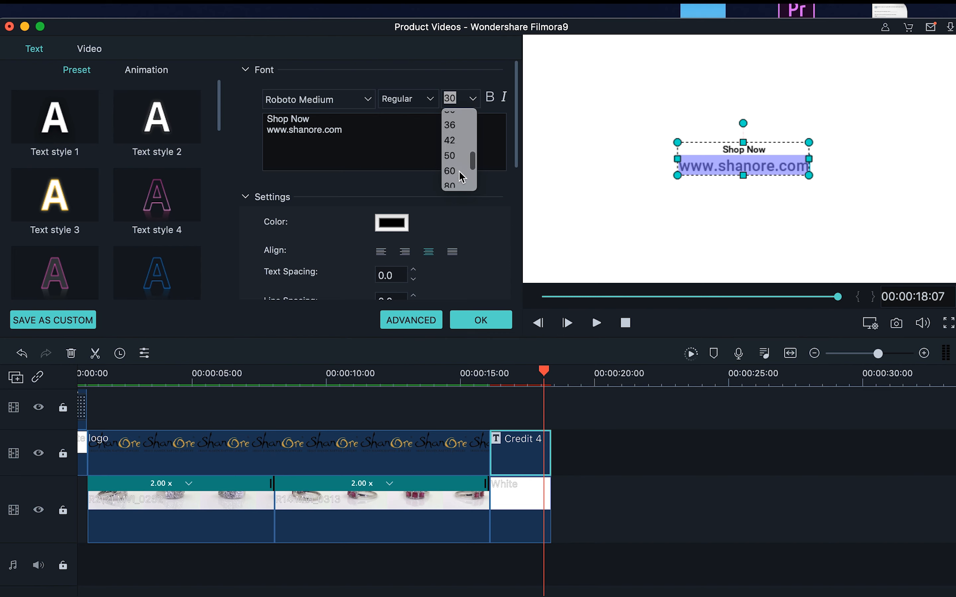
click(450, 124)
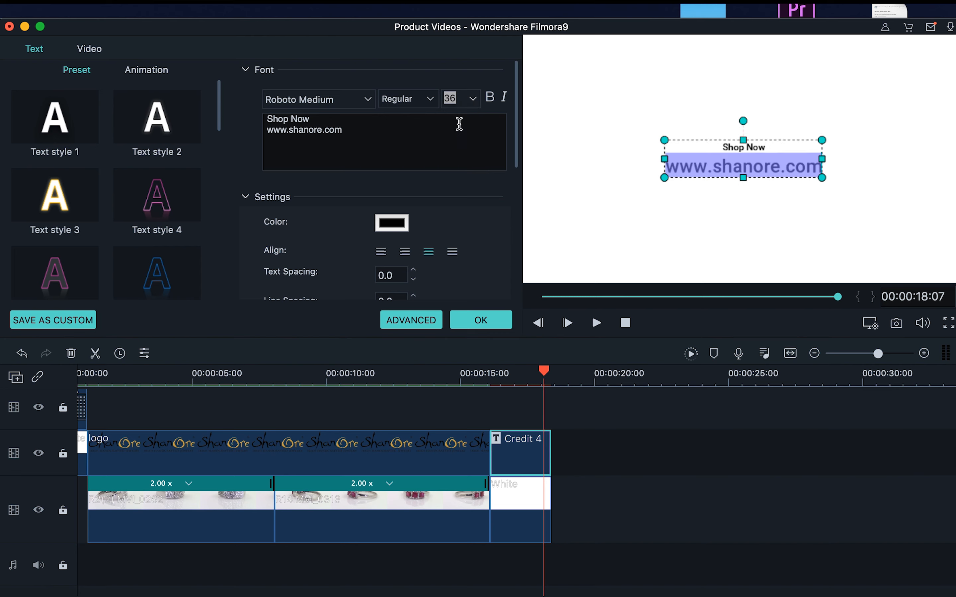
click(641, 205)
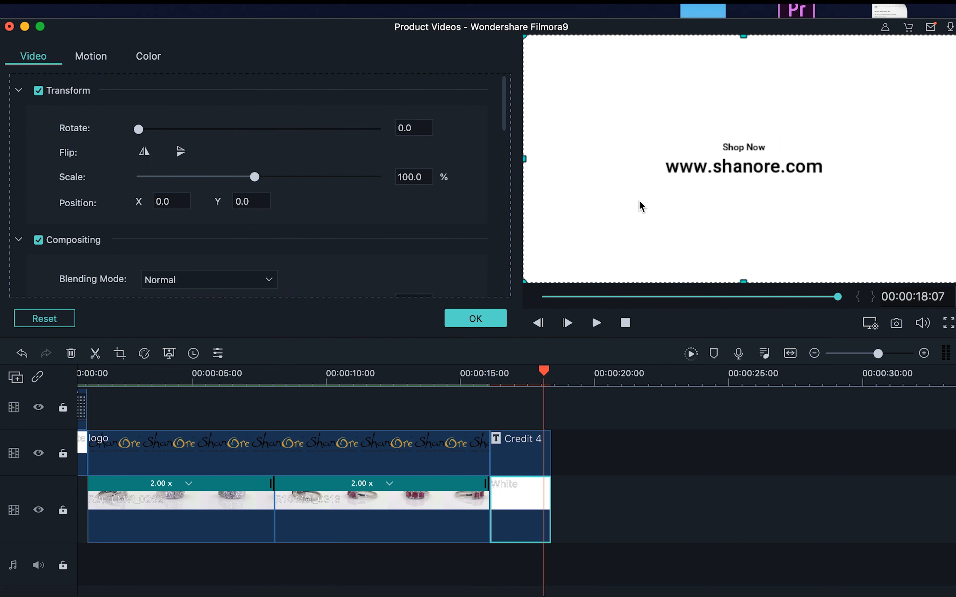
- Play back the closing title from the last frames of the second ring clip to review its animation
click(526, 378)
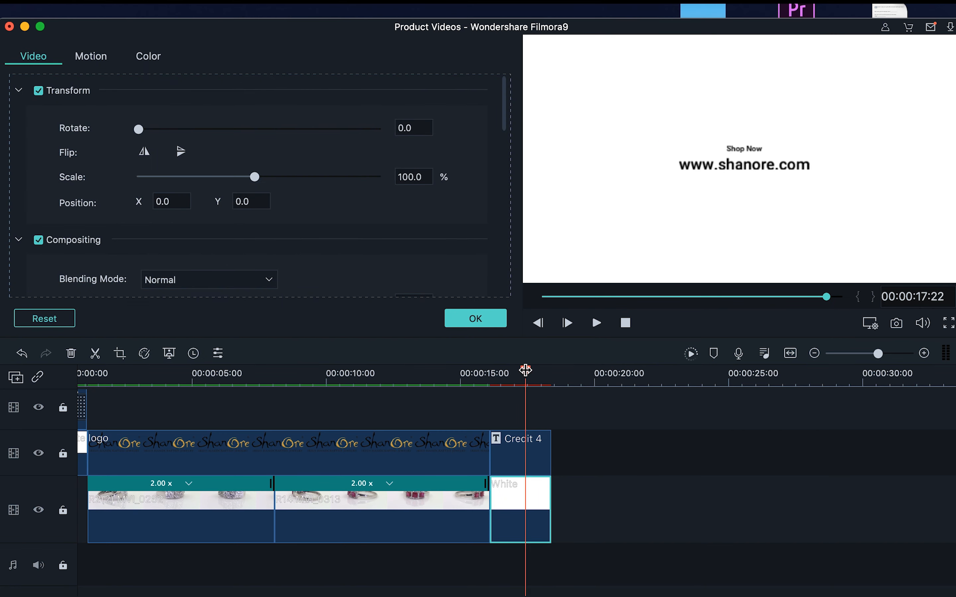
drag(522, 367, 488, 386)
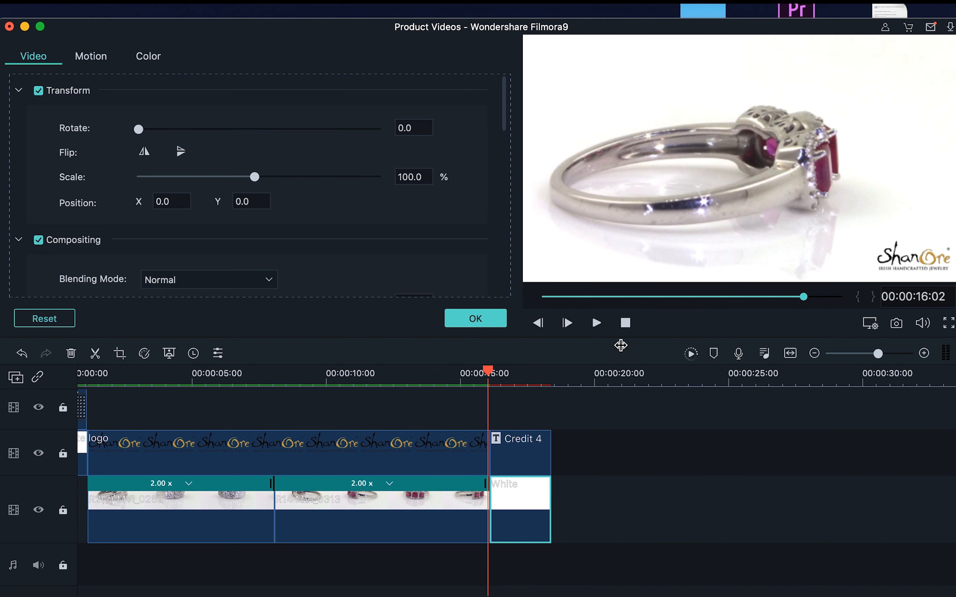
click(597, 323)
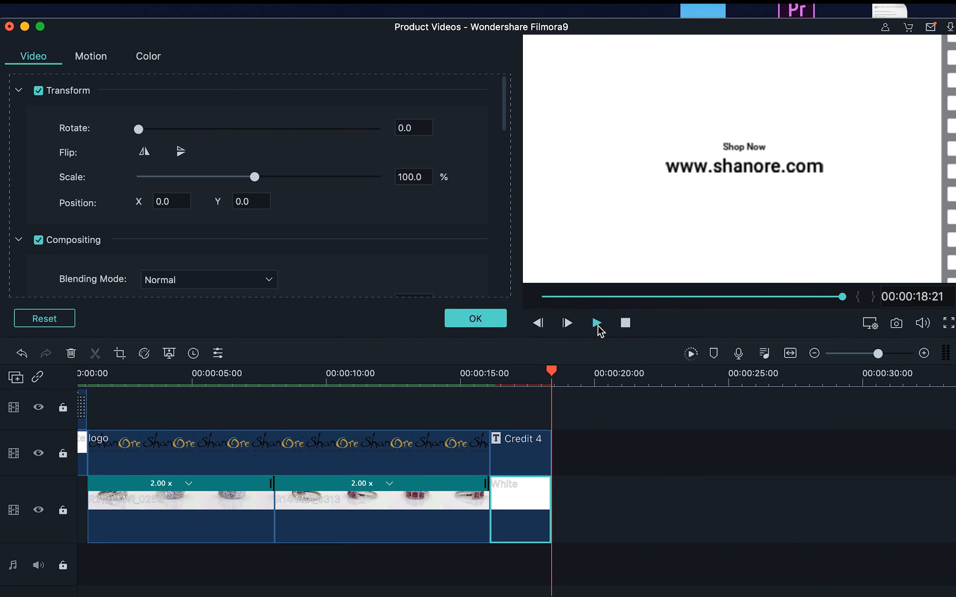
click(597, 324)
- Place the playhead near the end of the second ring clip and render the timeline preview
click(536, 374)
click(473, 372)
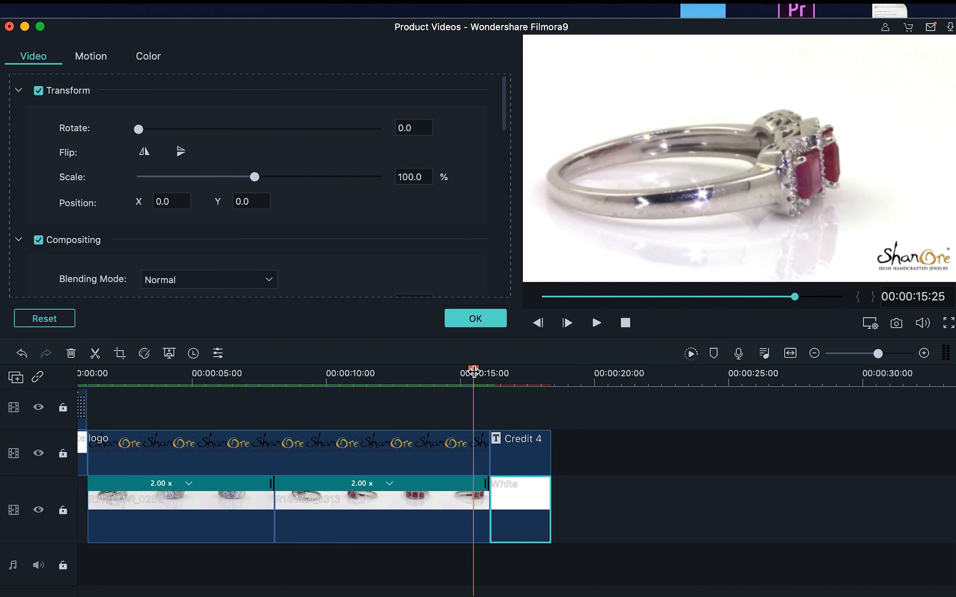
key(Return)
- Scrub the rendered timeline from the second ring clip back to the opening logo and check the first ring clip
click(349, 378)
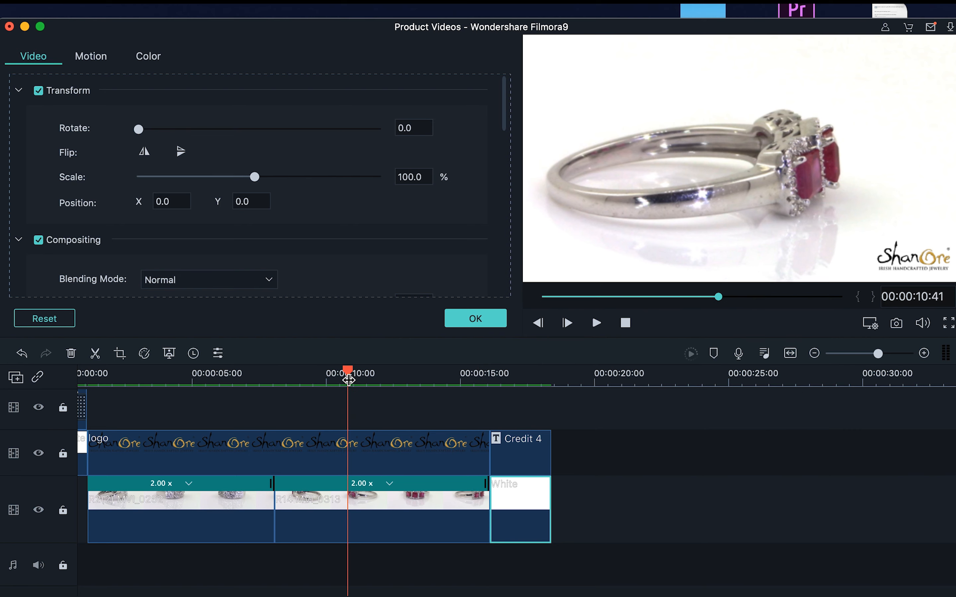
drag(348, 378, 74, 377)
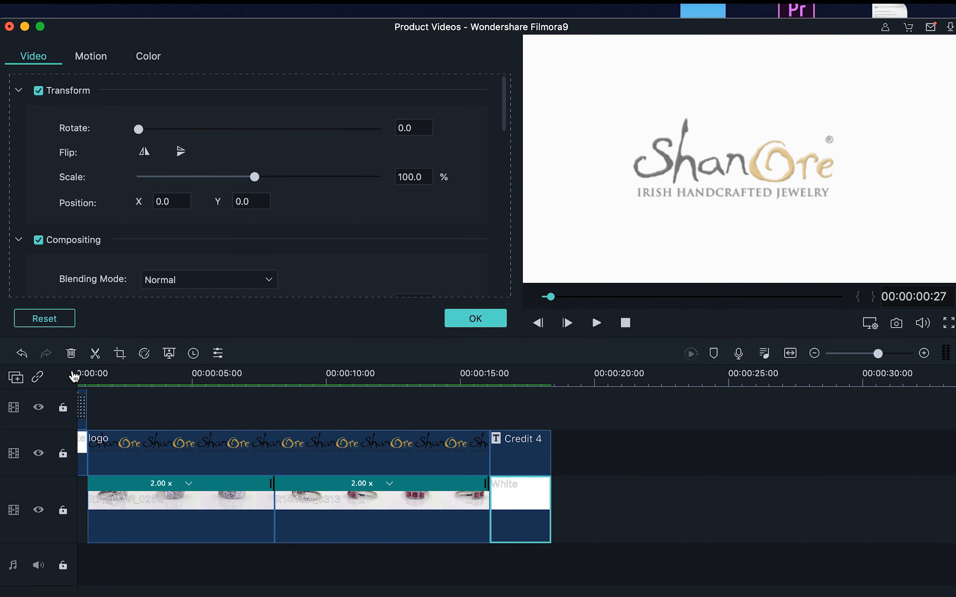
click(151, 382)
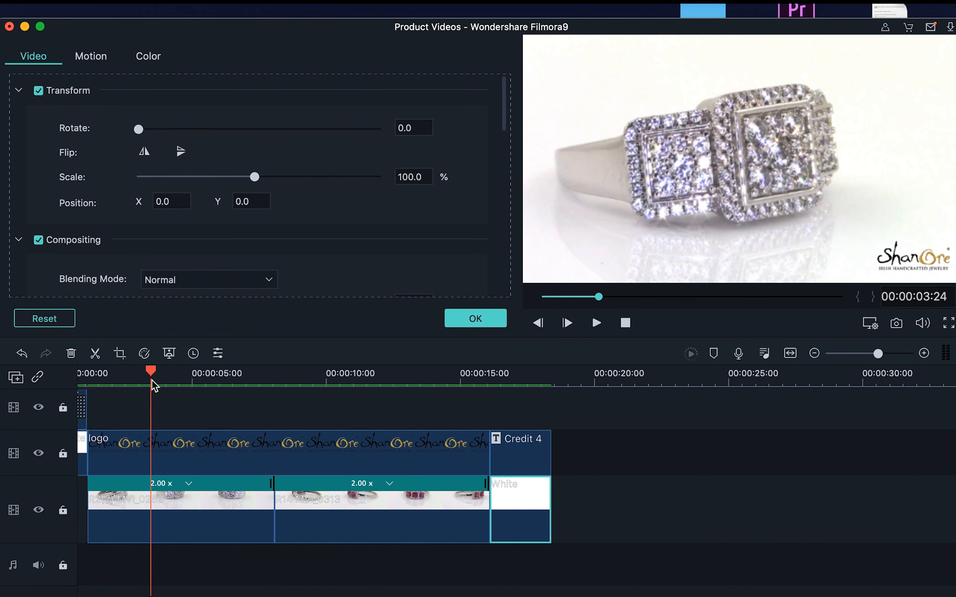
mouse_move(877, 354)
mouse_down()
mouse_move(864, 355)
mouse_move(882, 356)
mouse_up()
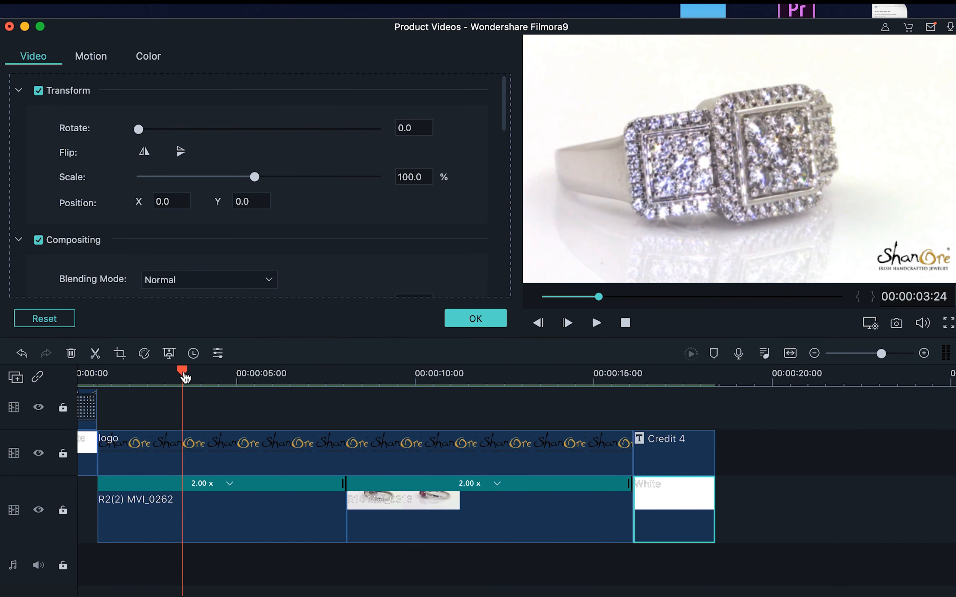
- Add the "Drift - Drift" song to the audio track at the start of the project and play the video with it
drag(183, 372, 81, 372)
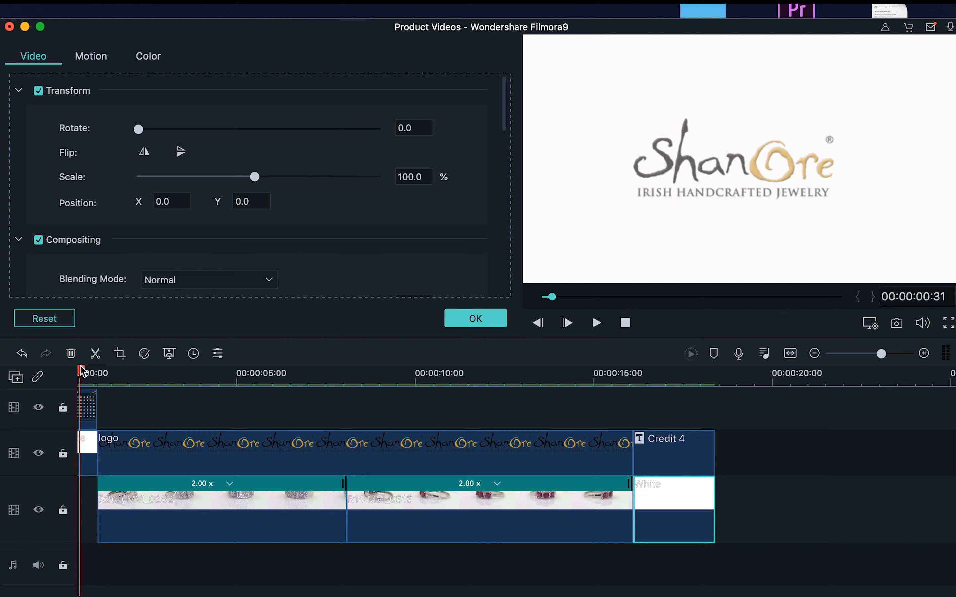
click(470, 319)
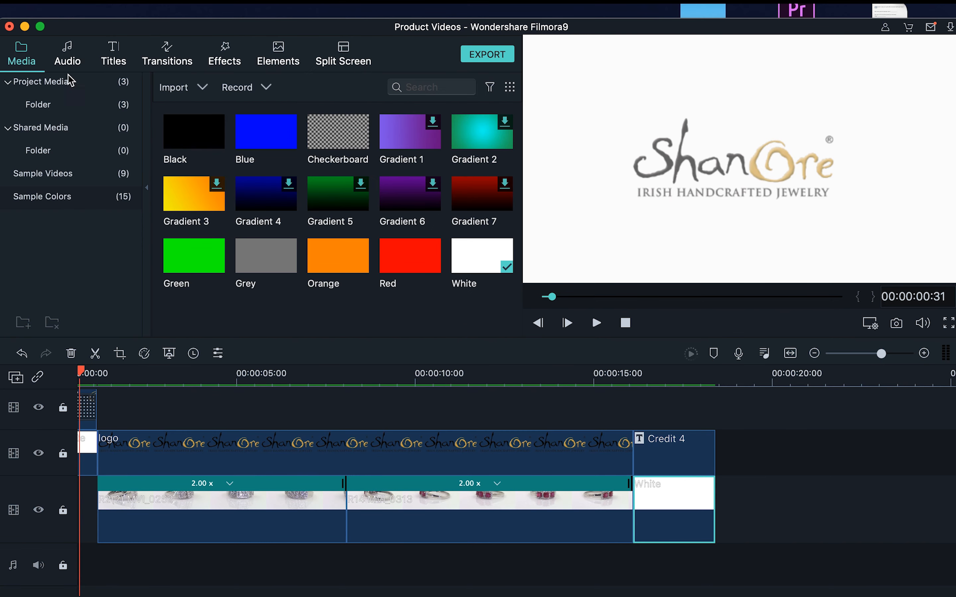
click(69, 54)
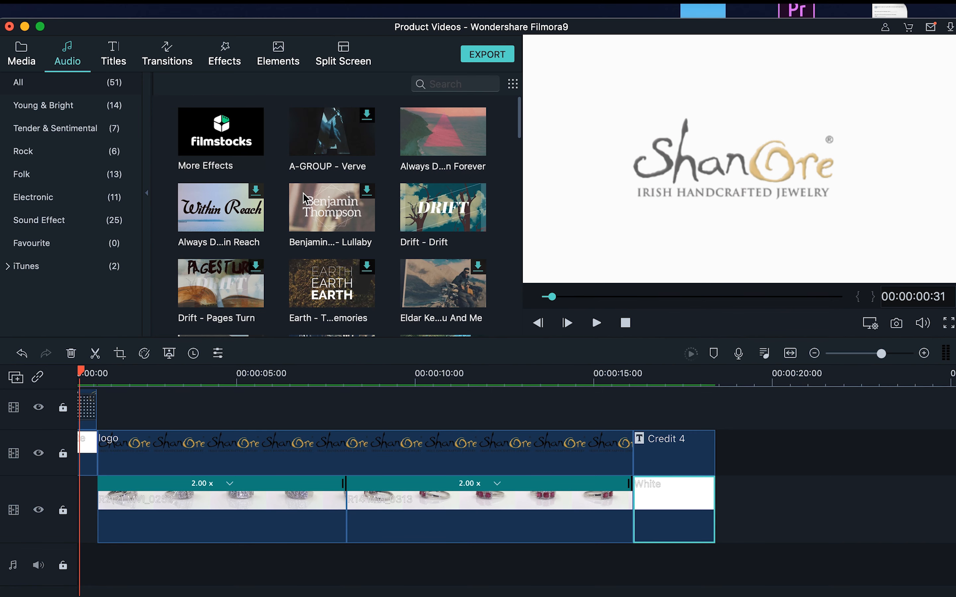
click(435, 218)
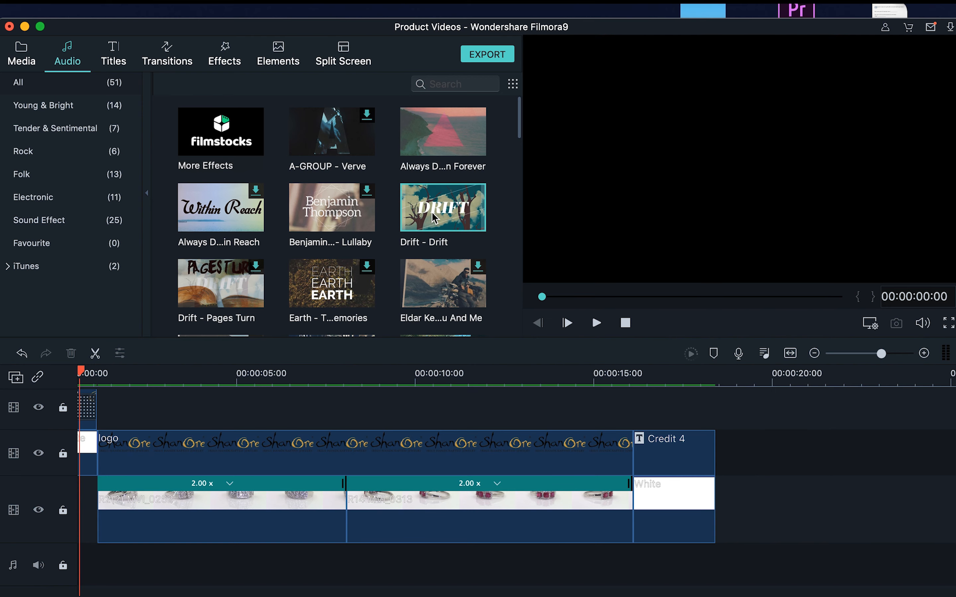
drag(435, 216, 80, 566)
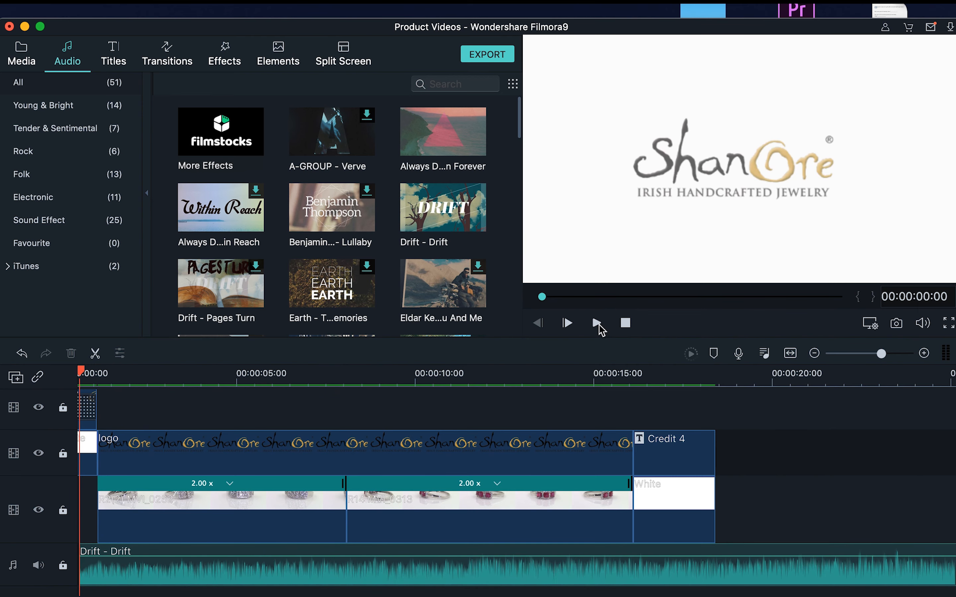
click(597, 324)
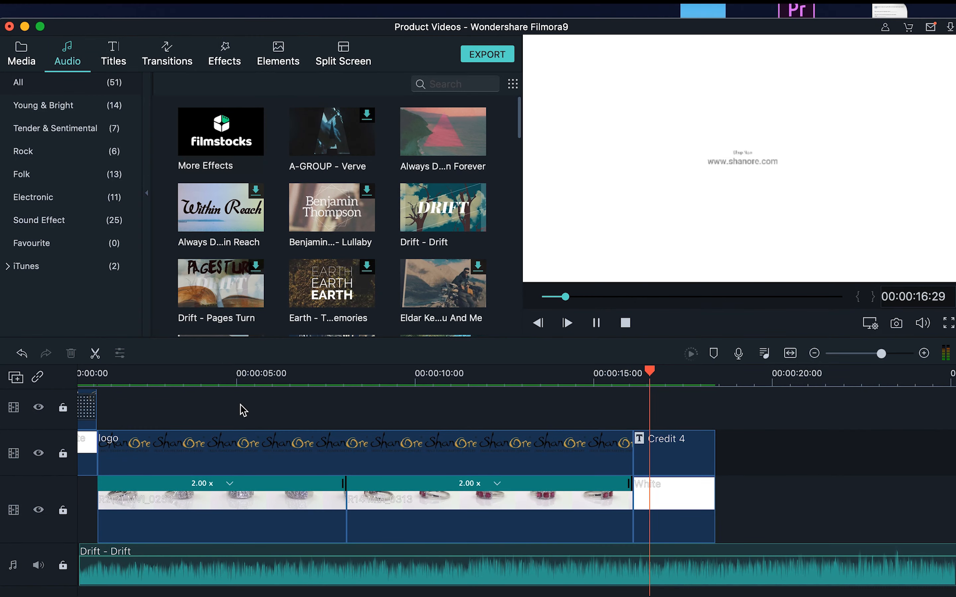
key(space)
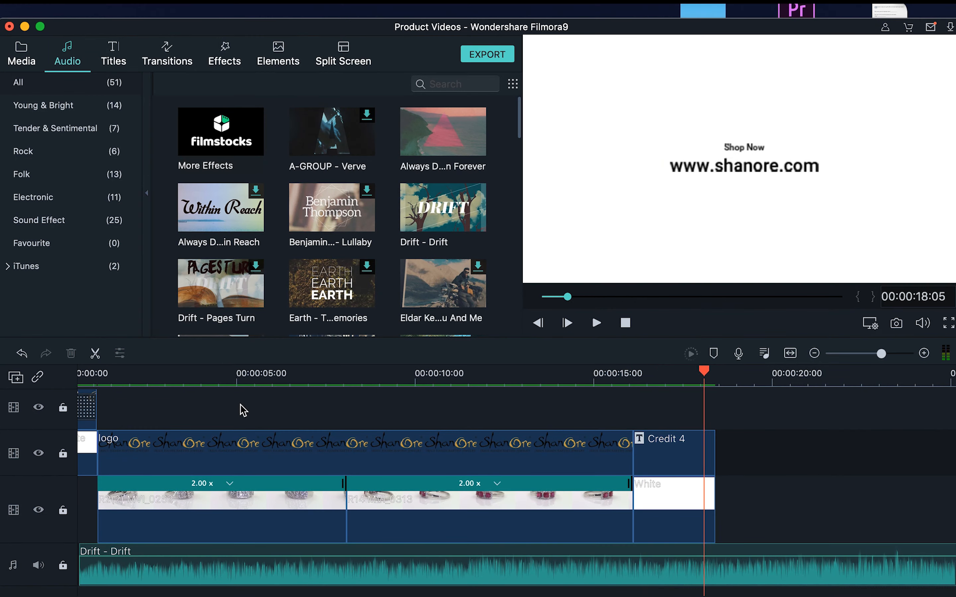
- Delete the "Drift - Drift" song from the audio track and move the playhead back into the first ring clip
click(312, 550)
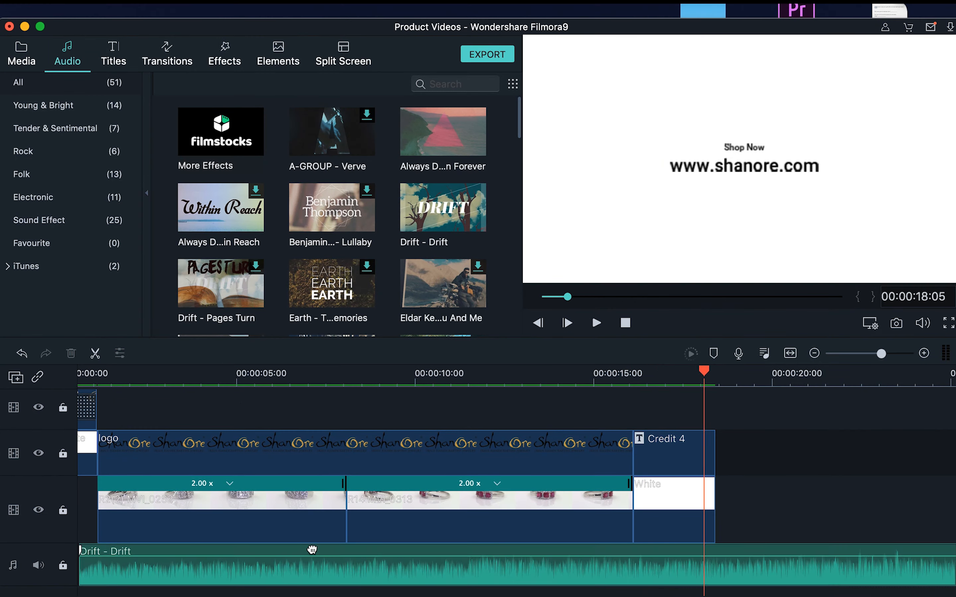
click(330, 569)
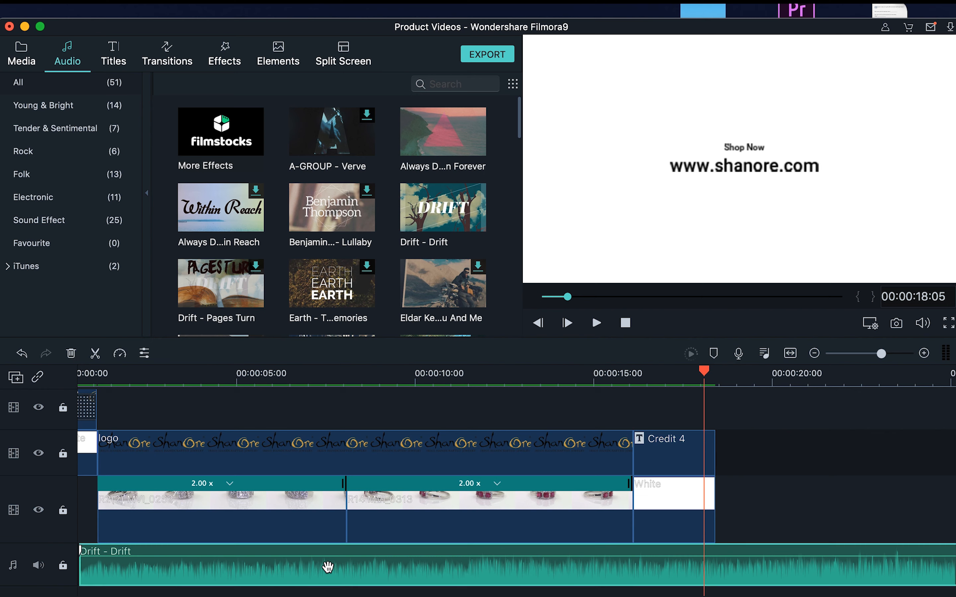
key(Delete)
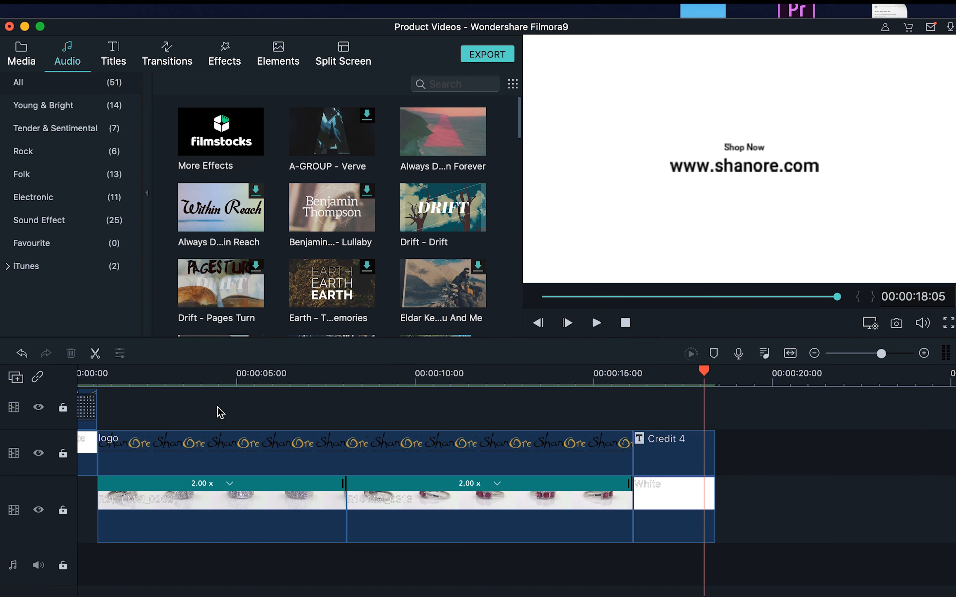
click(159, 377)
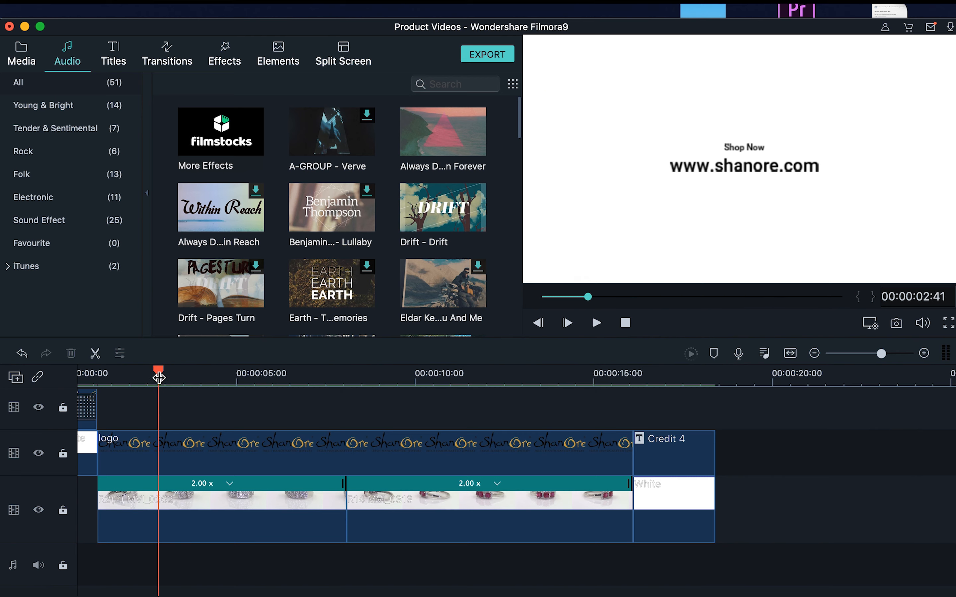